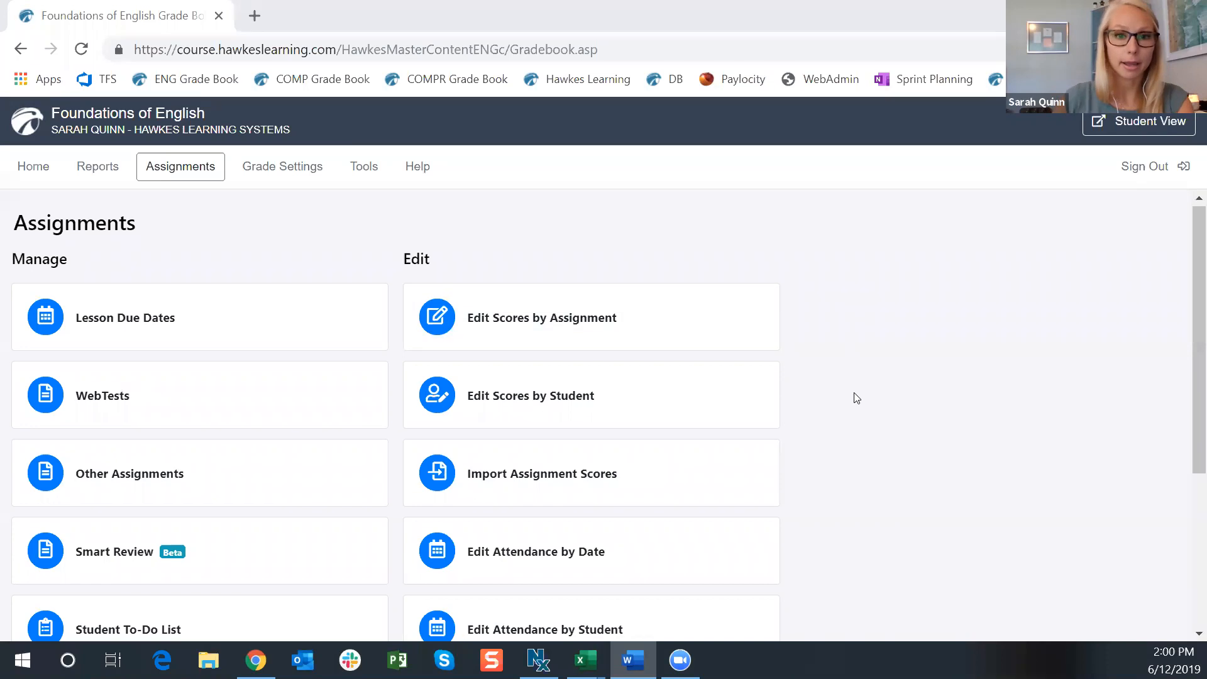
Open the Question Builder from the course's Assignments page.
scroll(854, 398, down, 3)
scroll(877, 398, down, 1)
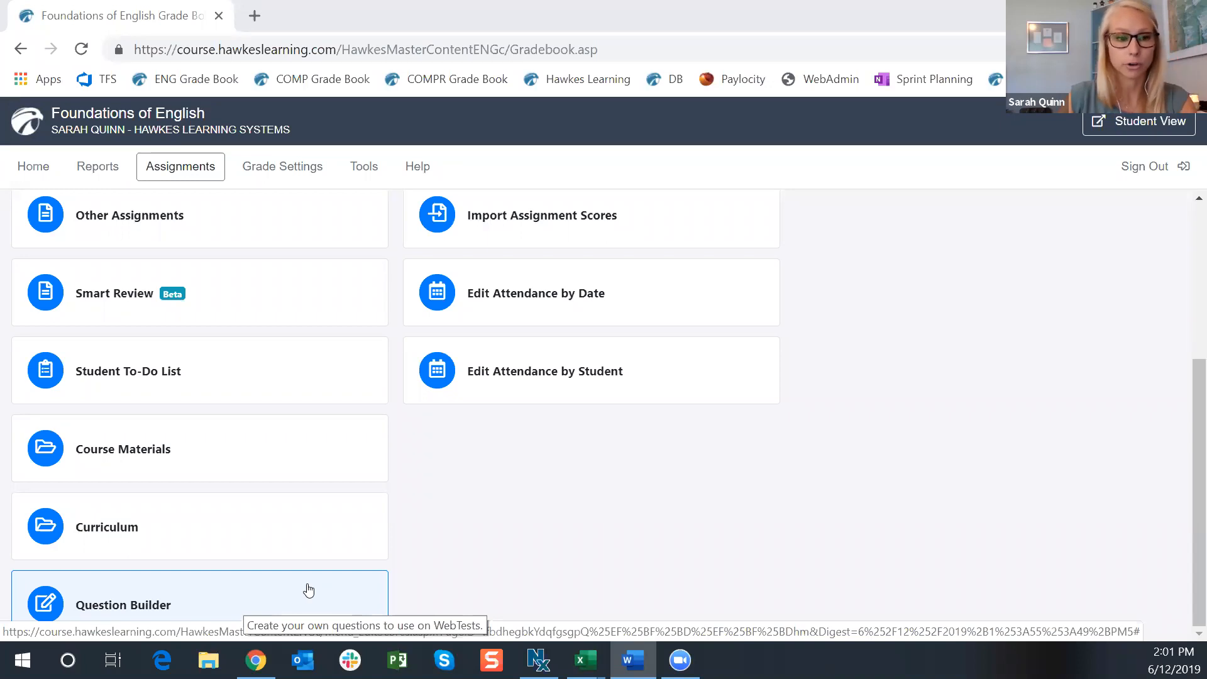
scroll(501, 423, up, 4)
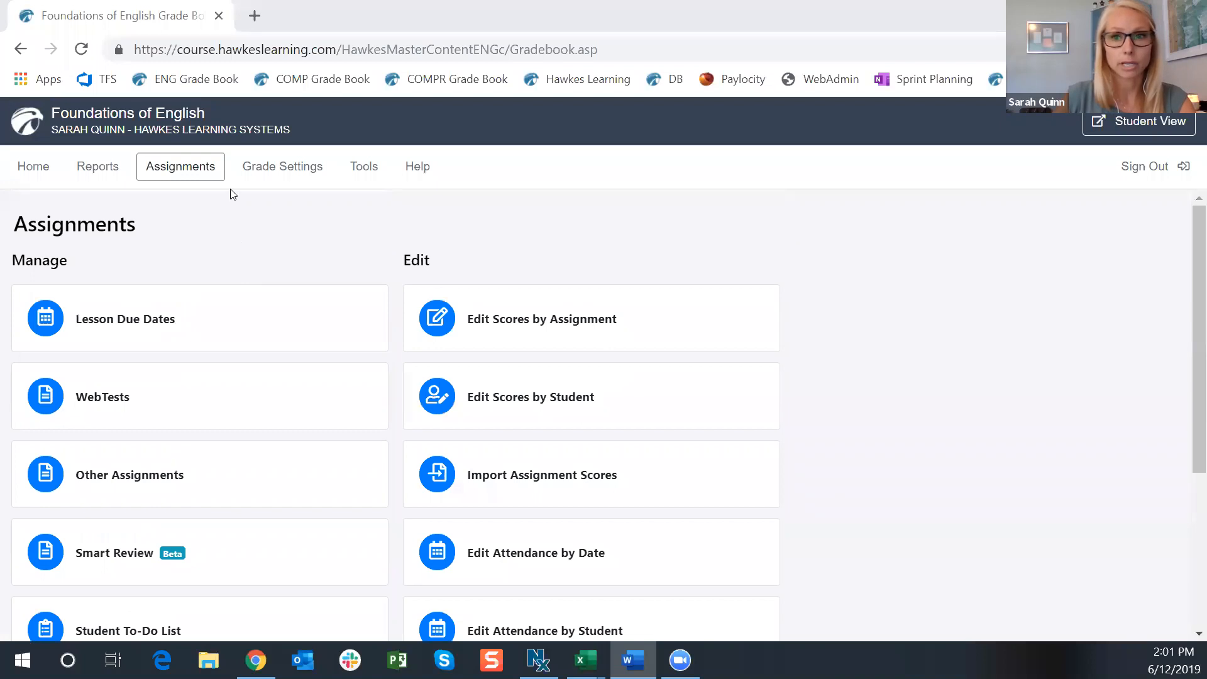
scroll(267, 519, down, 4)
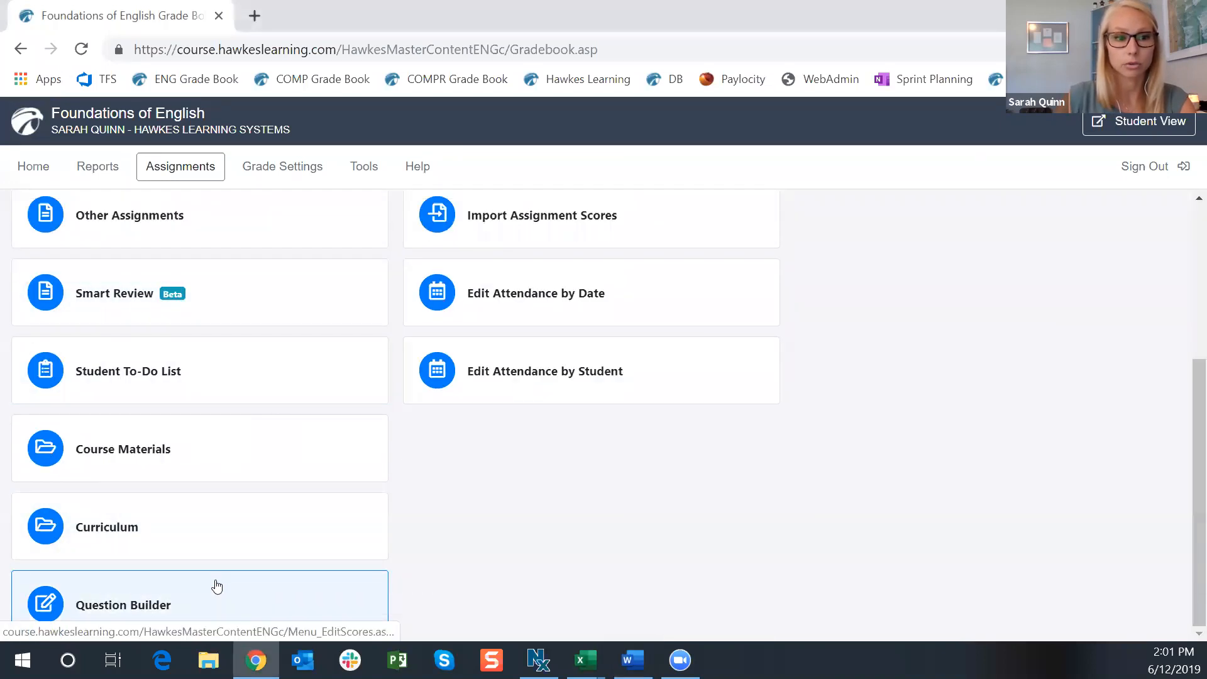
click(162, 595)
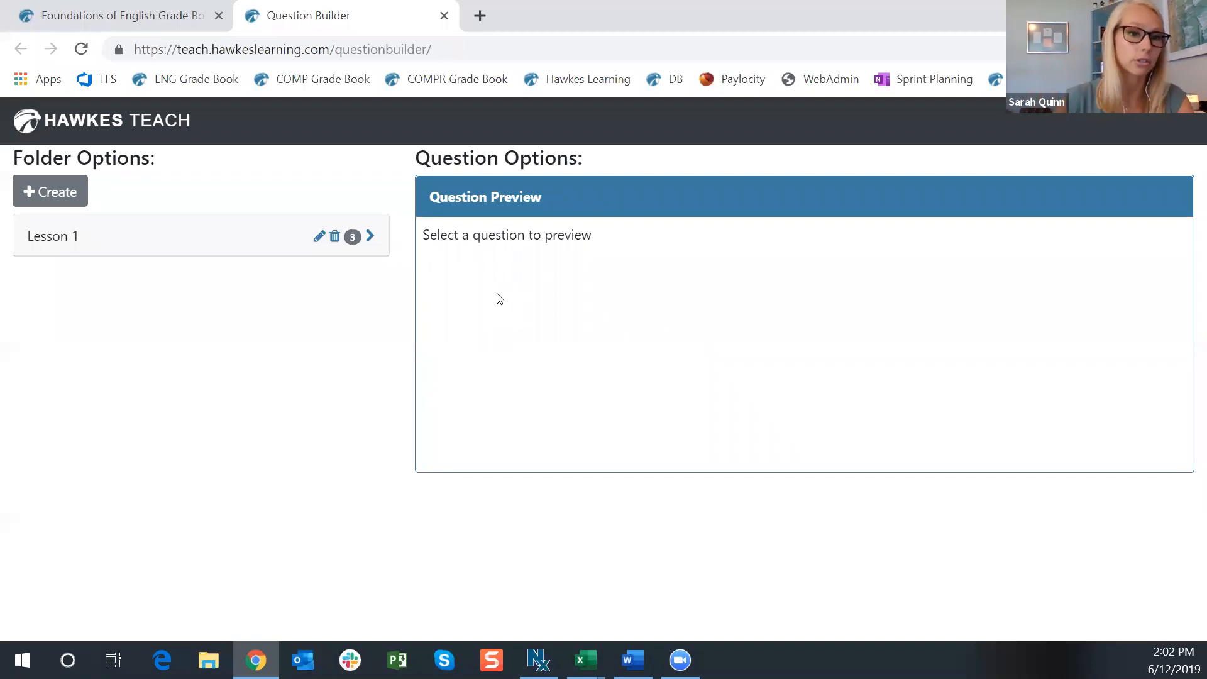
Create a folder named "Testing Question Folder" and open it.
click(57, 193)
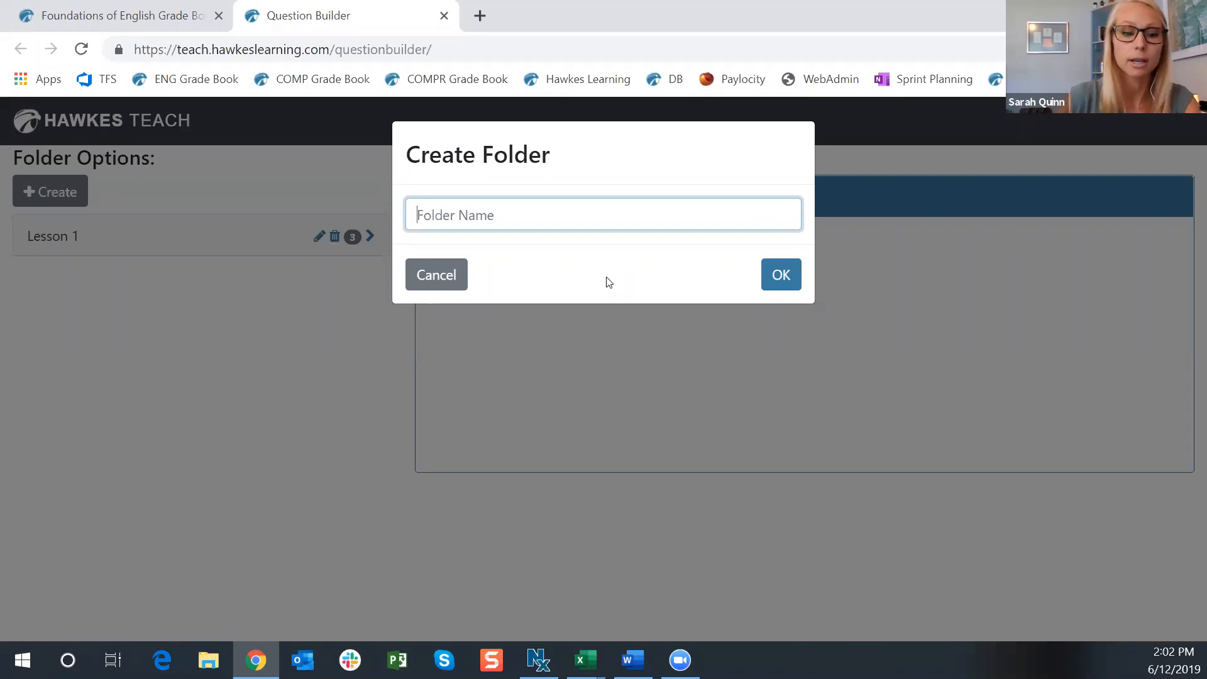
text(Te)
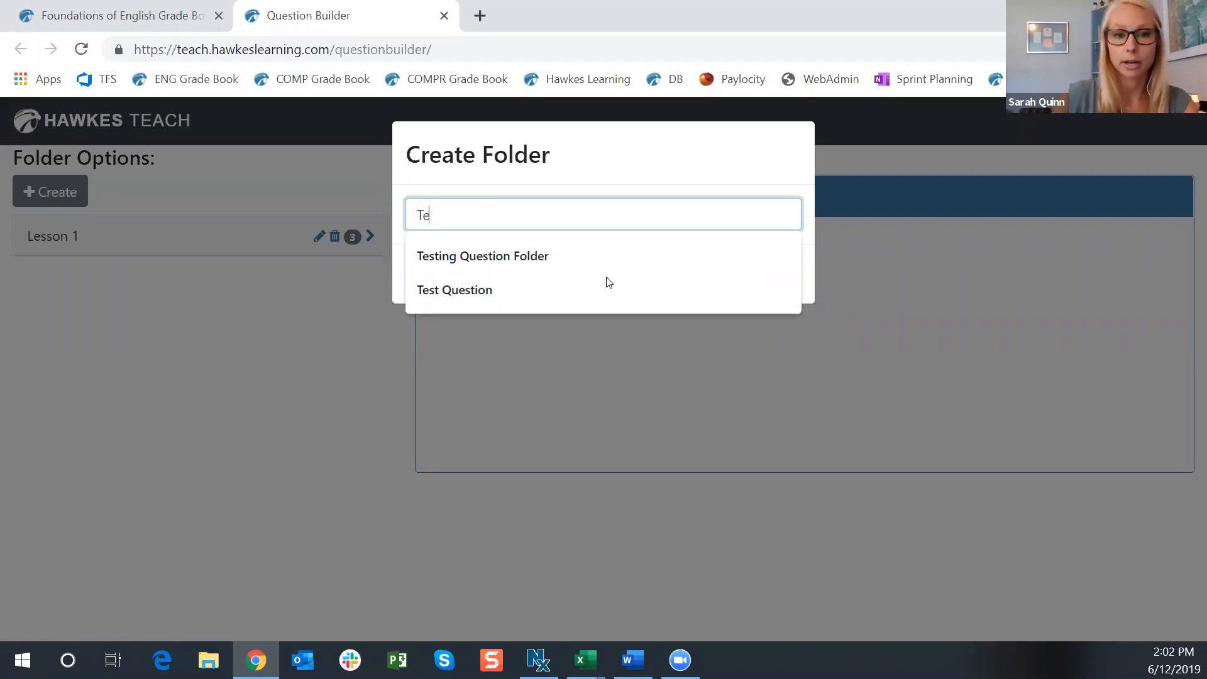
click(502, 259)
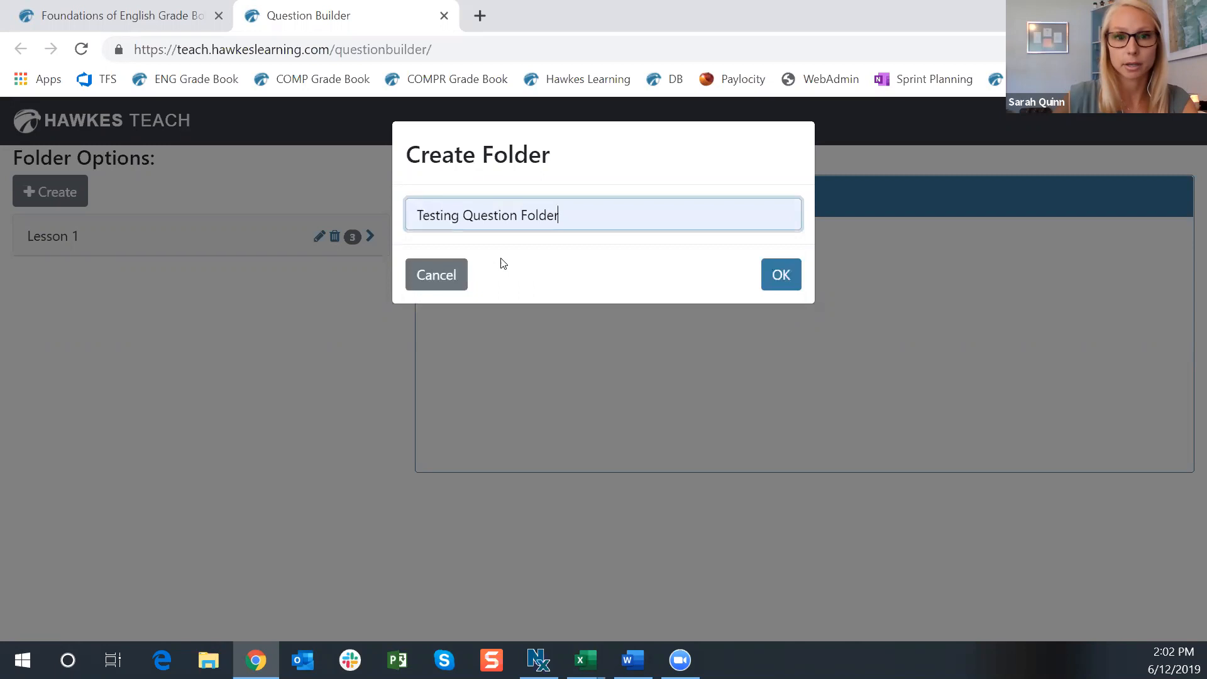
click(795, 278)
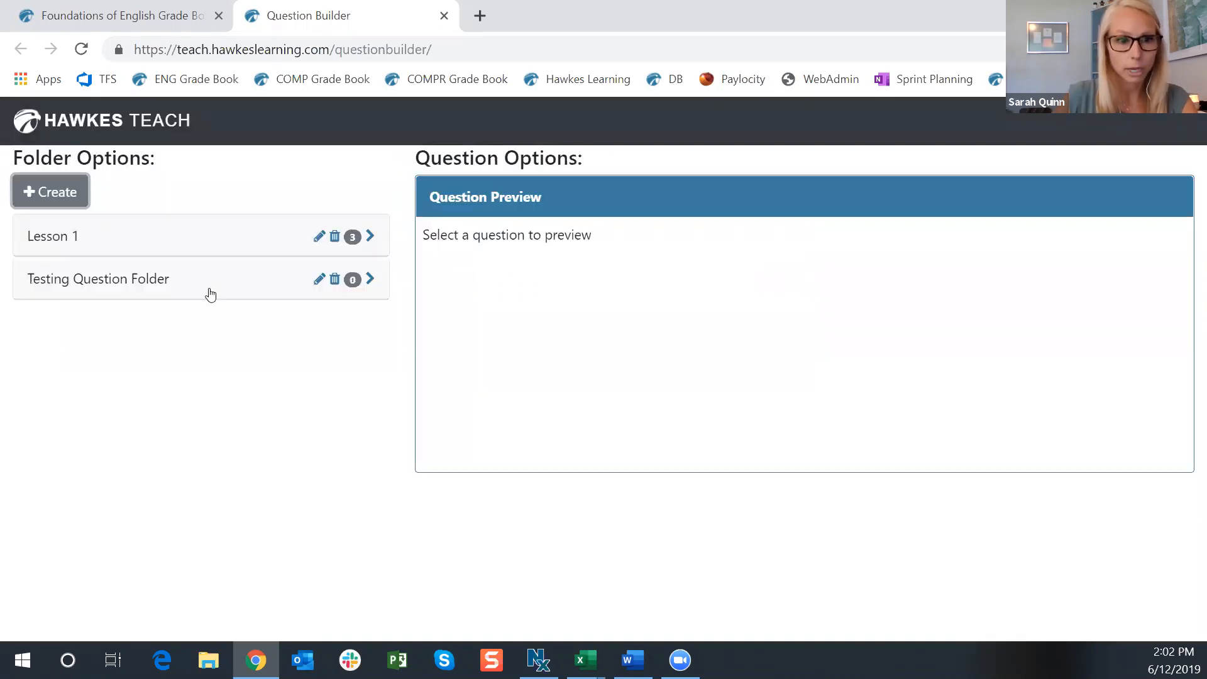
click(210, 294)
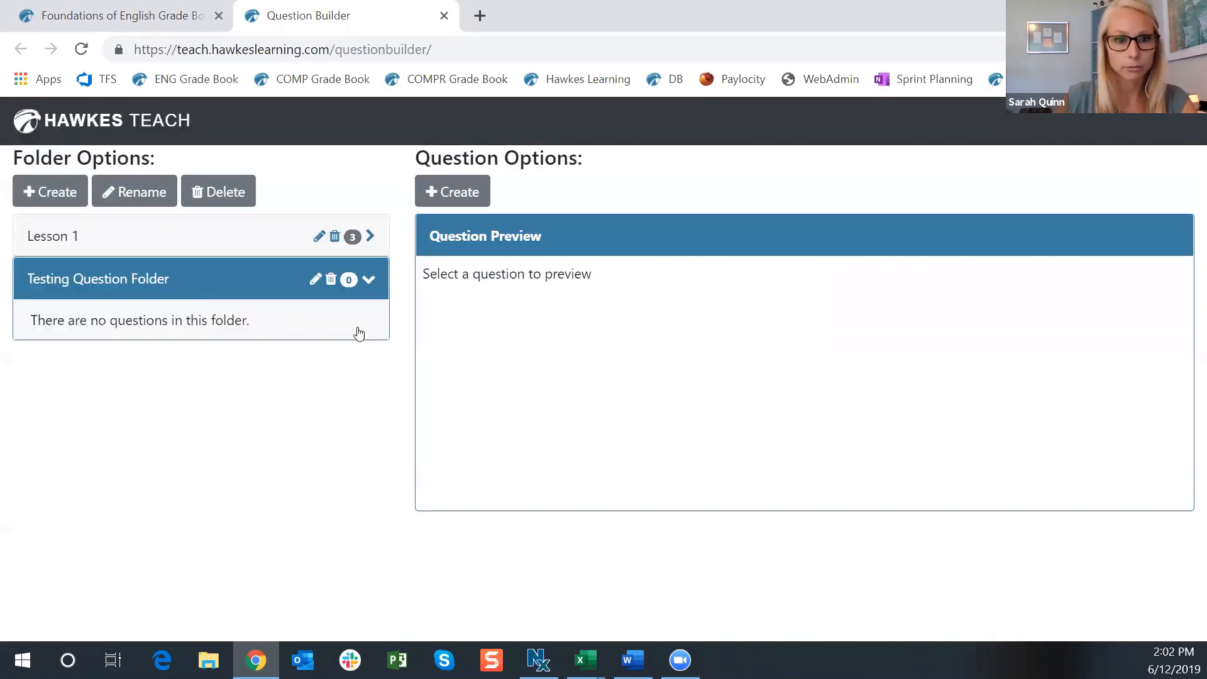
Create a question in the folder with the statement "Which word is a coordinating conjunction? Select the best answer.".
click(450, 203)
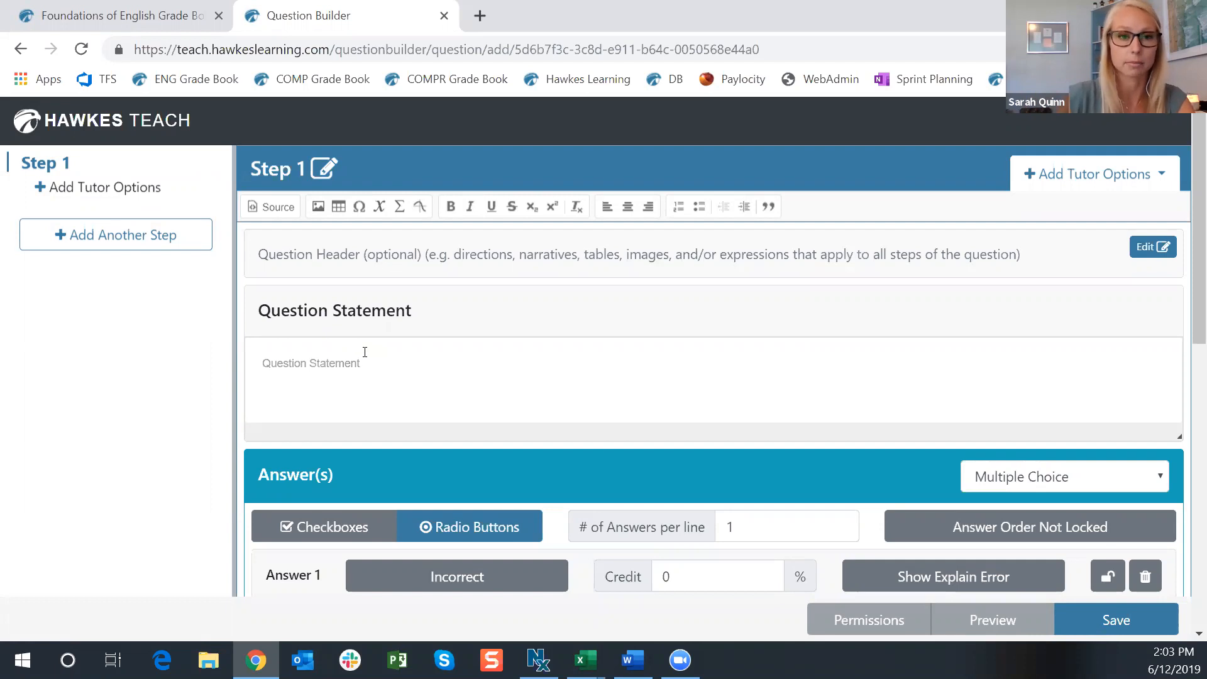
click(381, 358)
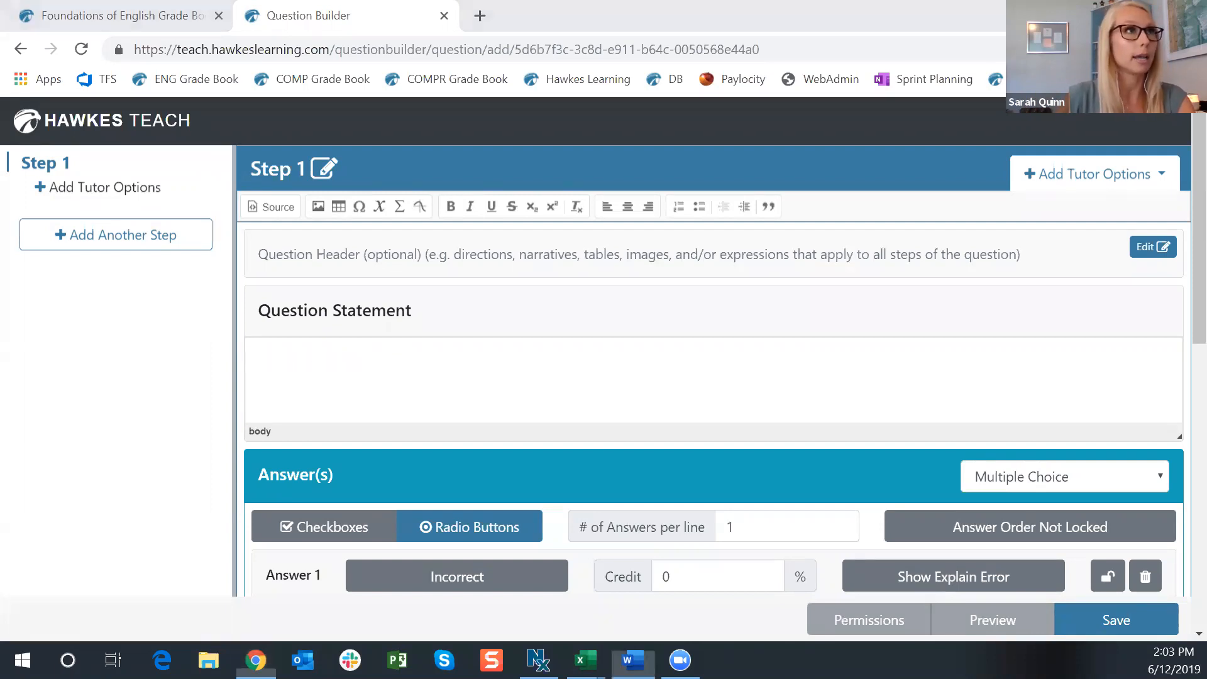
key(alt+Tab)
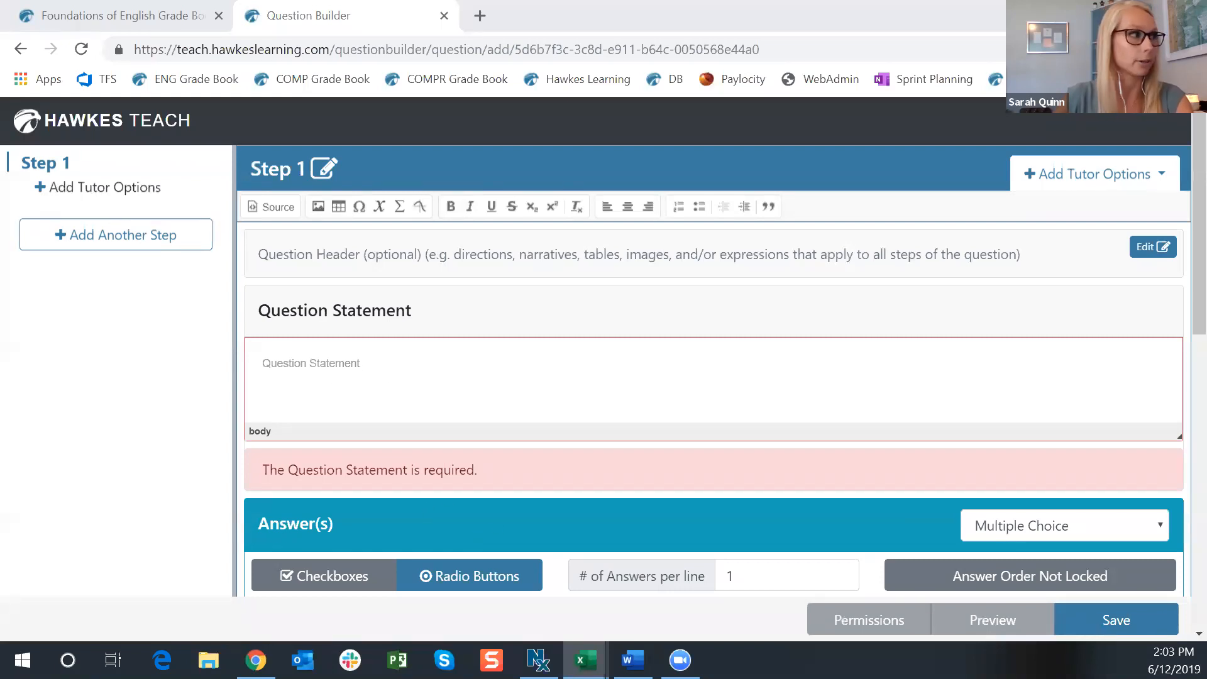
click(306, 357)
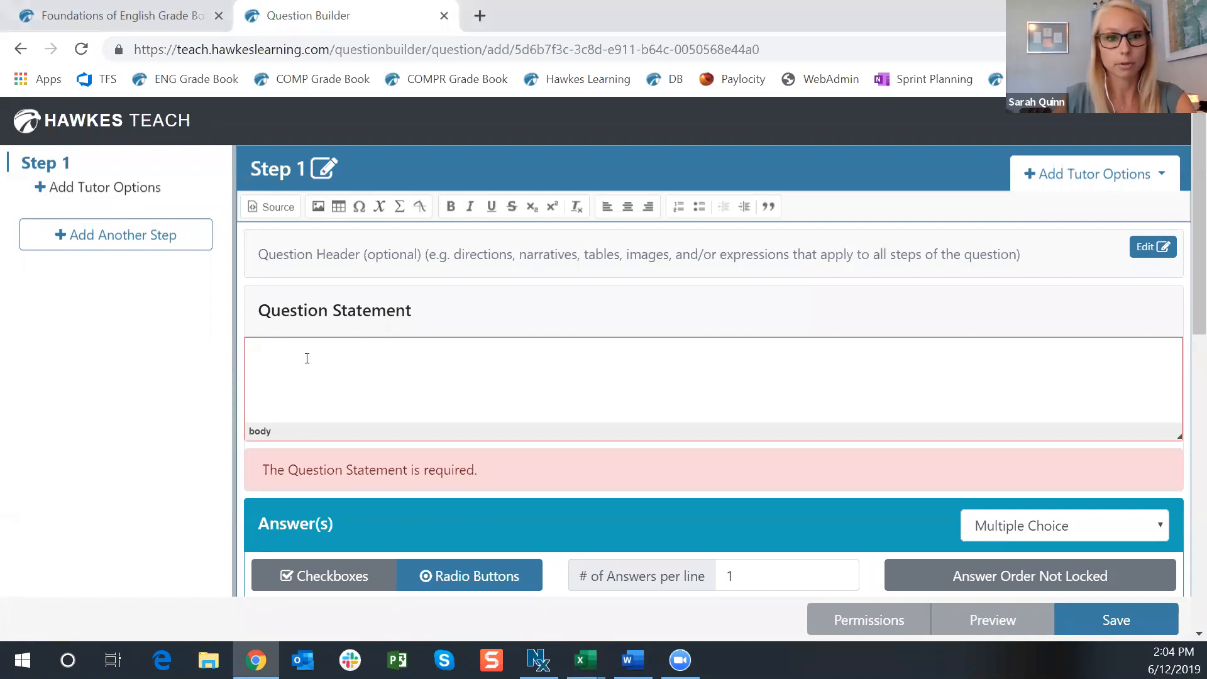
text(Which word is a coordinating conjunction? Select the best answer.)
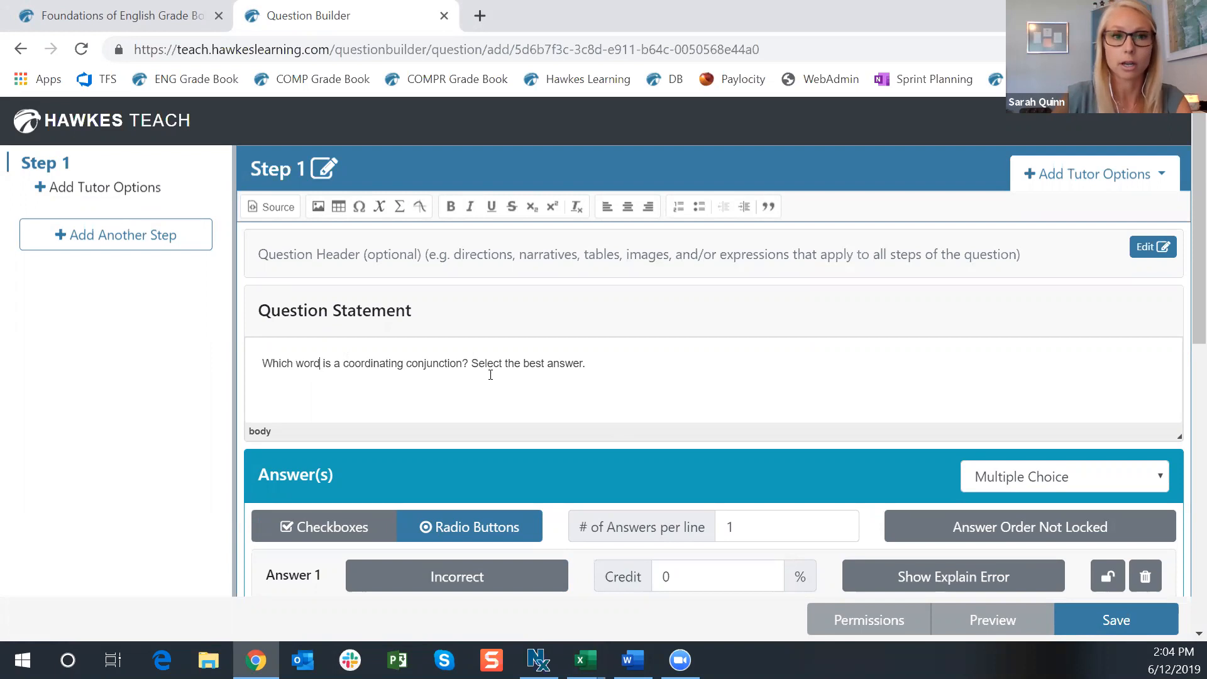
Review the wording of the question statement and the multiple-choice answer settings below it.
scroll(490, 374, down, 2)
drag(261, 268, 585, 271)
click(484, 287)
scroll(670, 304, down, 1)
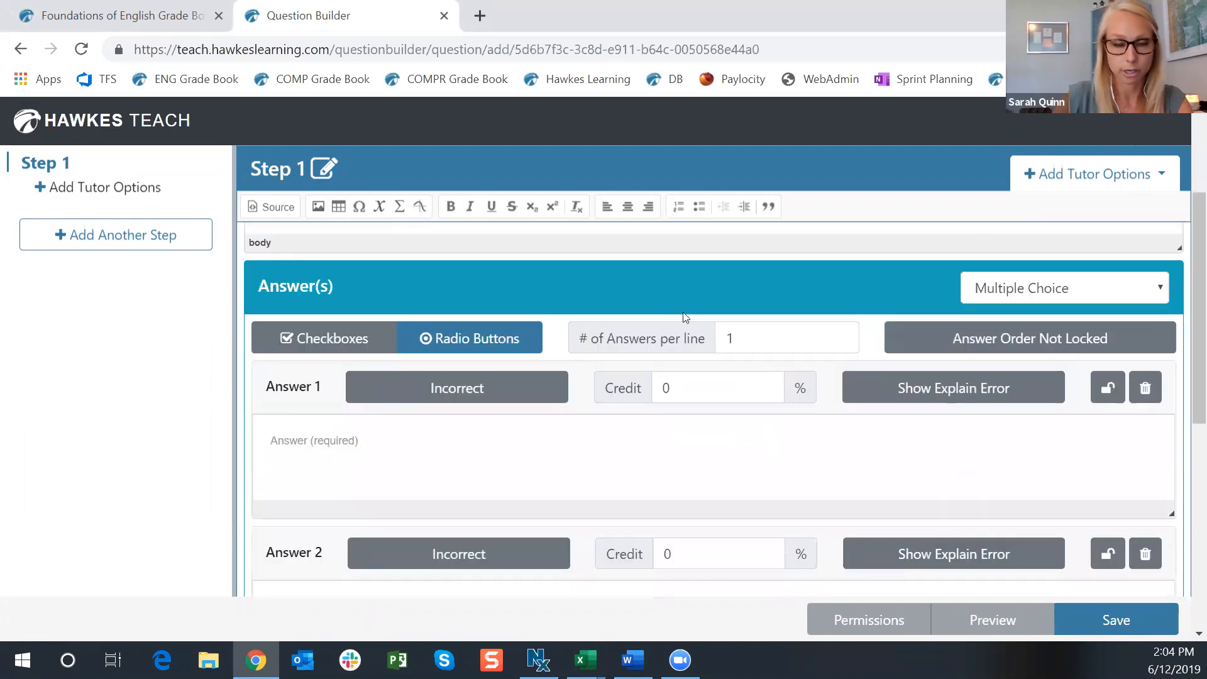
scroll(653, 296, up, 2)
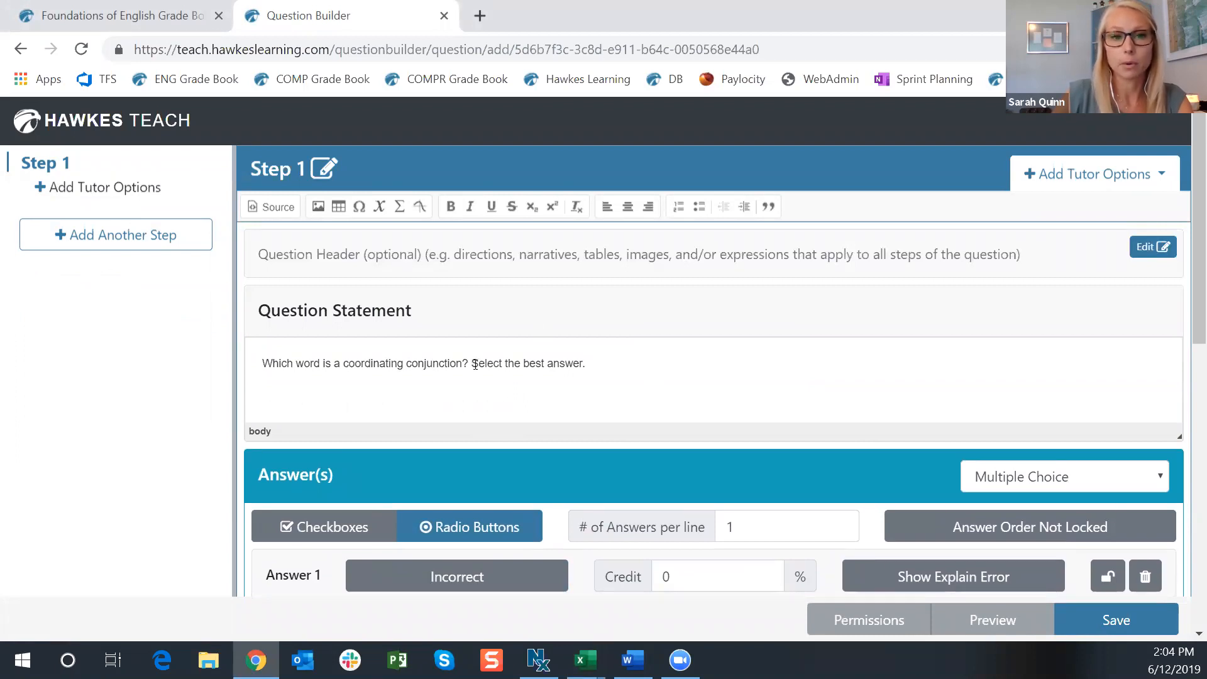
drag(472, 364, 583, 366)
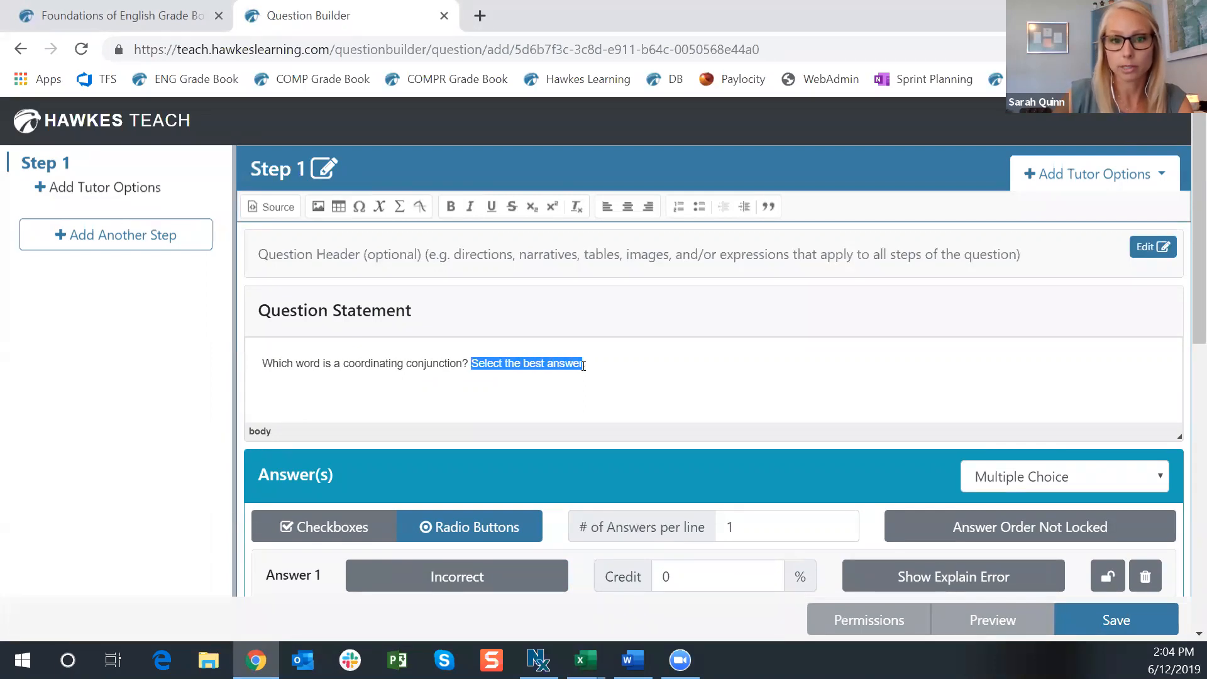
click(494, 368)
drag(470, 363, 577, 362)
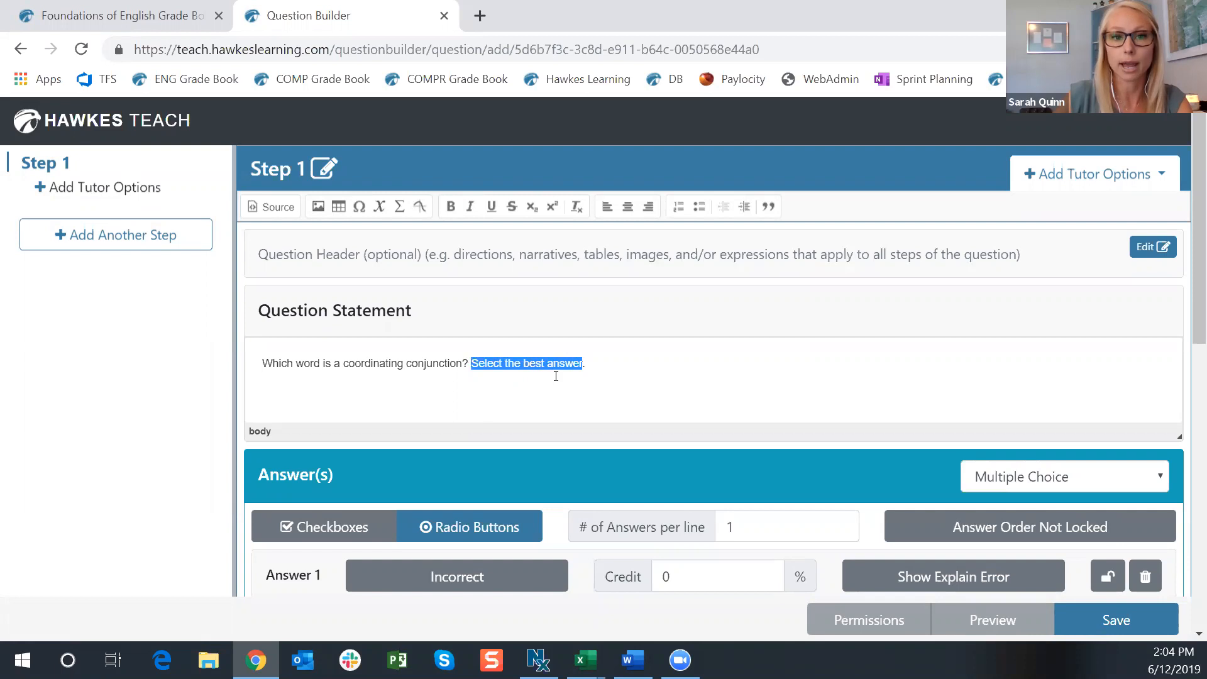
click(605, 368)
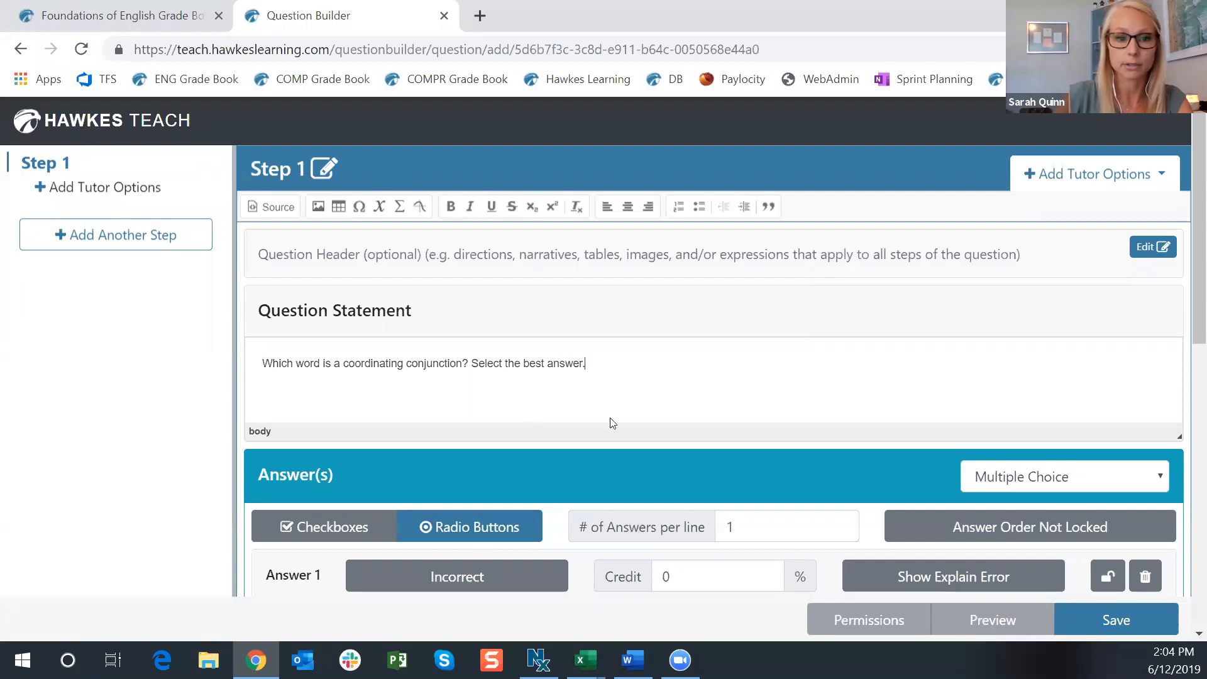
Delete Answer 4 and Answer 3 from the multiple-choice question.
scroll(609, 420, down, 5)
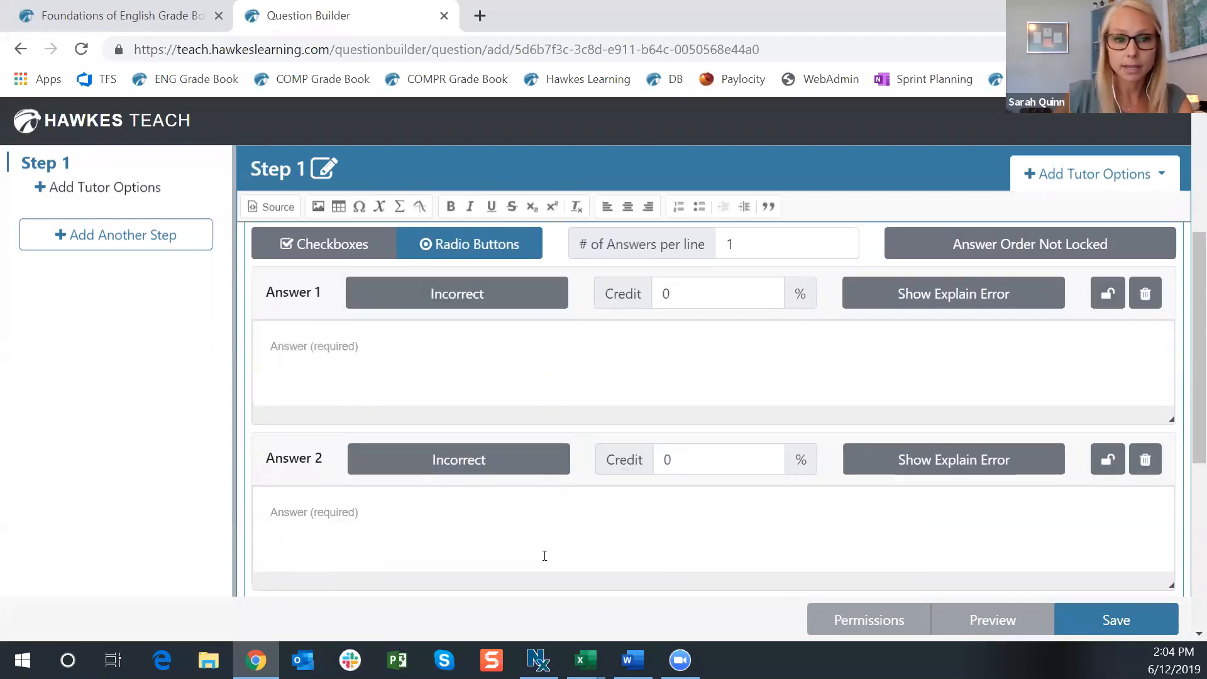
scroll(728, 494, down, 3)
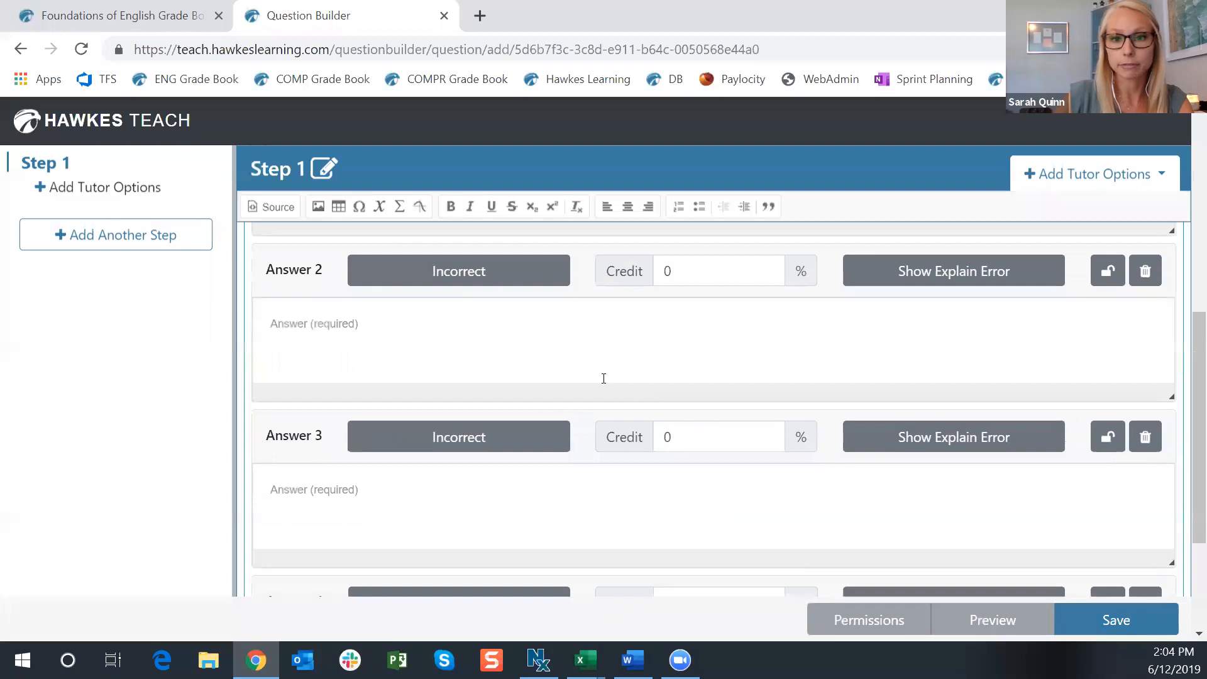
scroll(604, 378, down, 2)
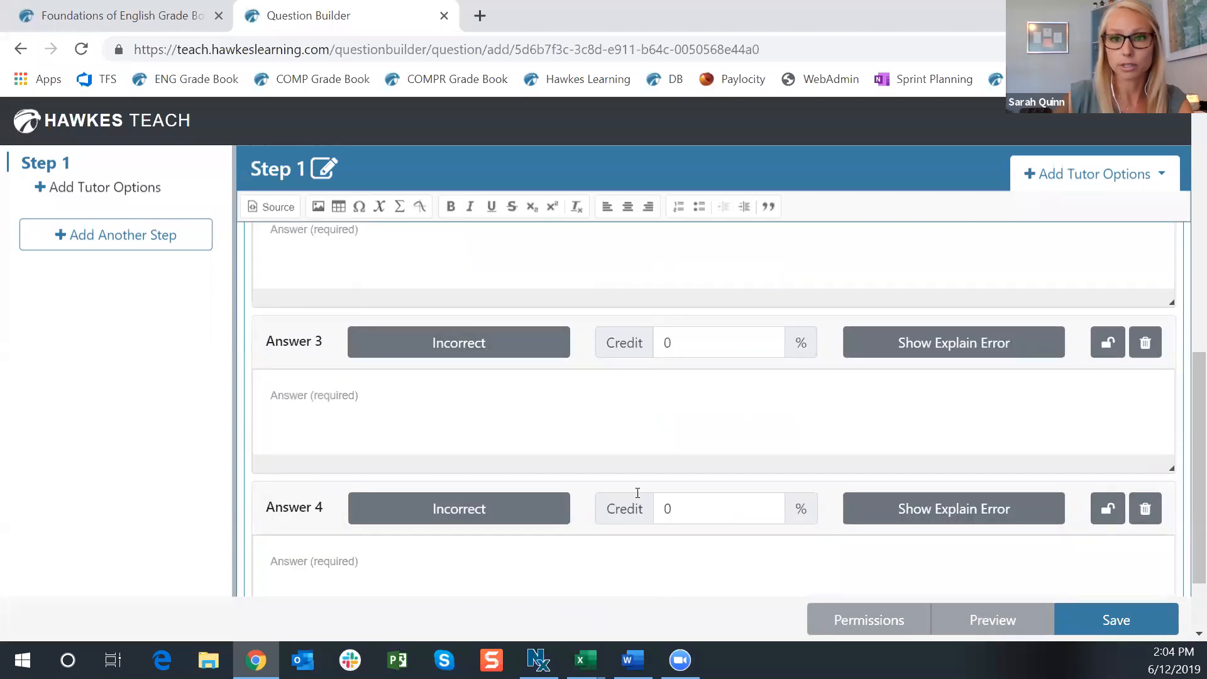
scroll(641, 476, down, 2)
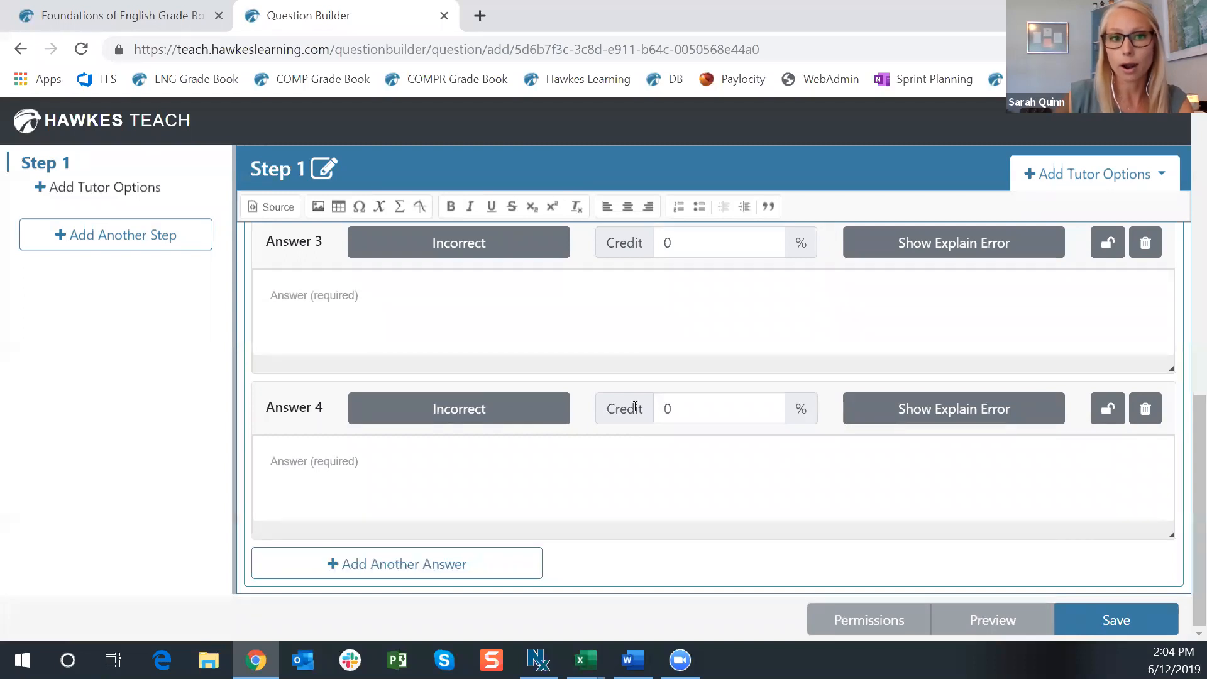
scroll(692, 433, up, 2)
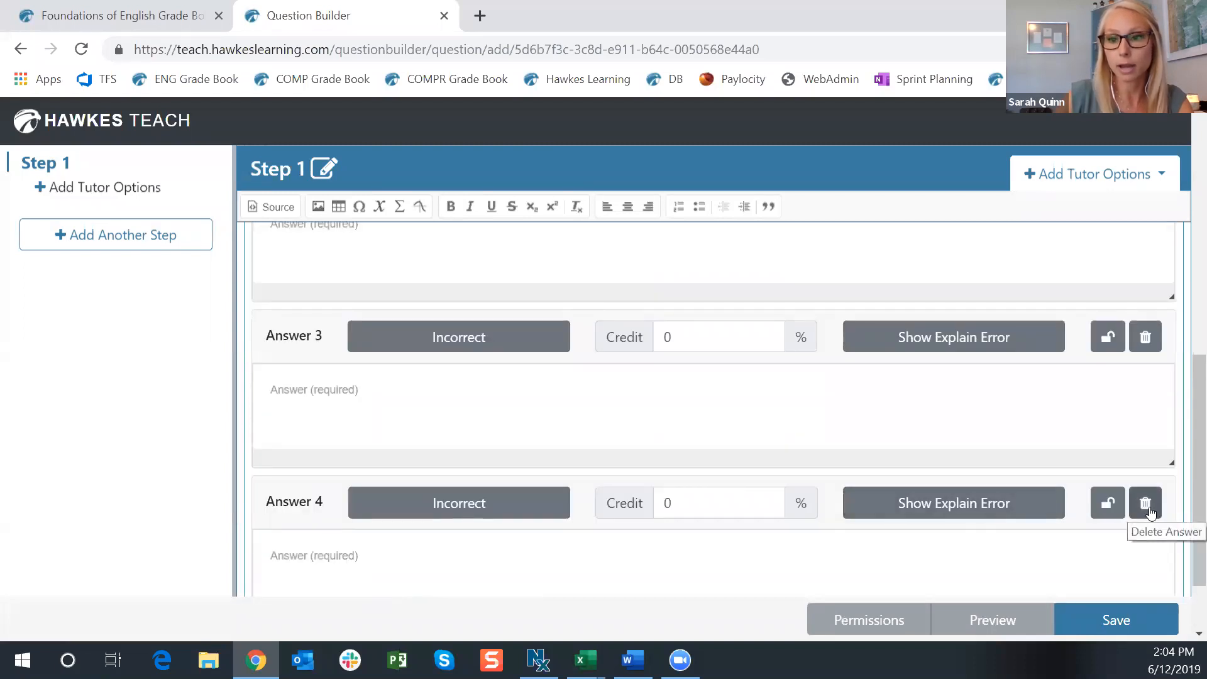
click(1145, 503)
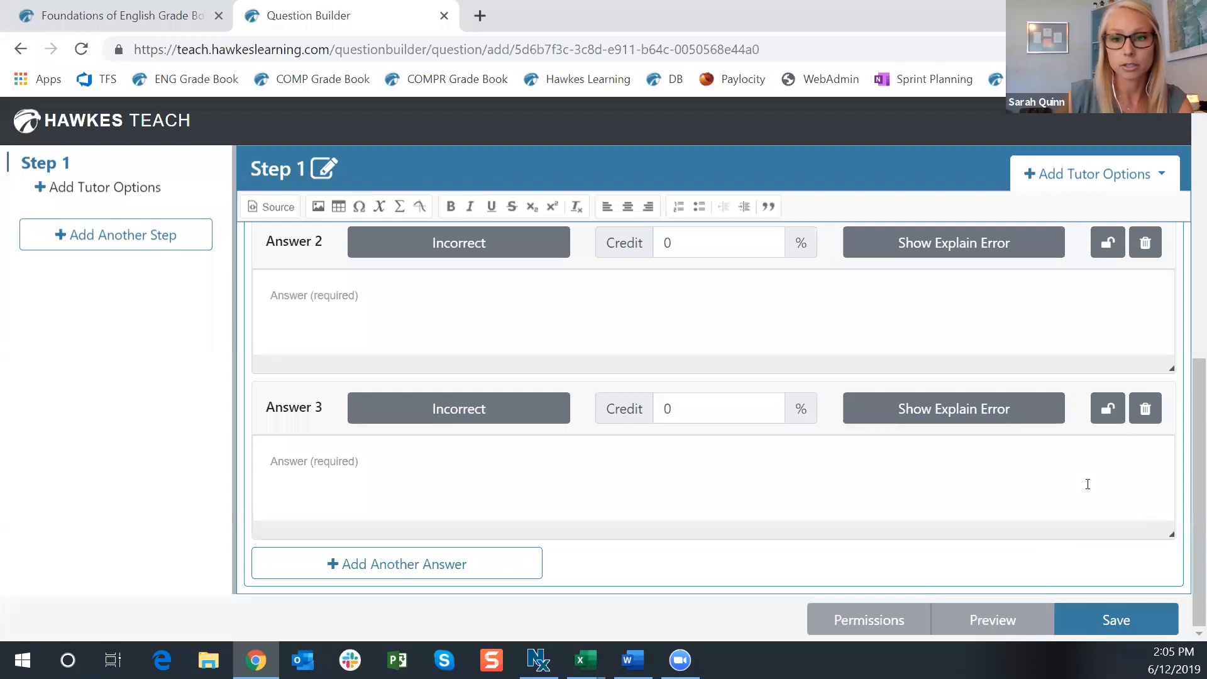
scroll(1087, 484, up, 2)
click(1144, 503)
scroll(696, 446, up, 2)
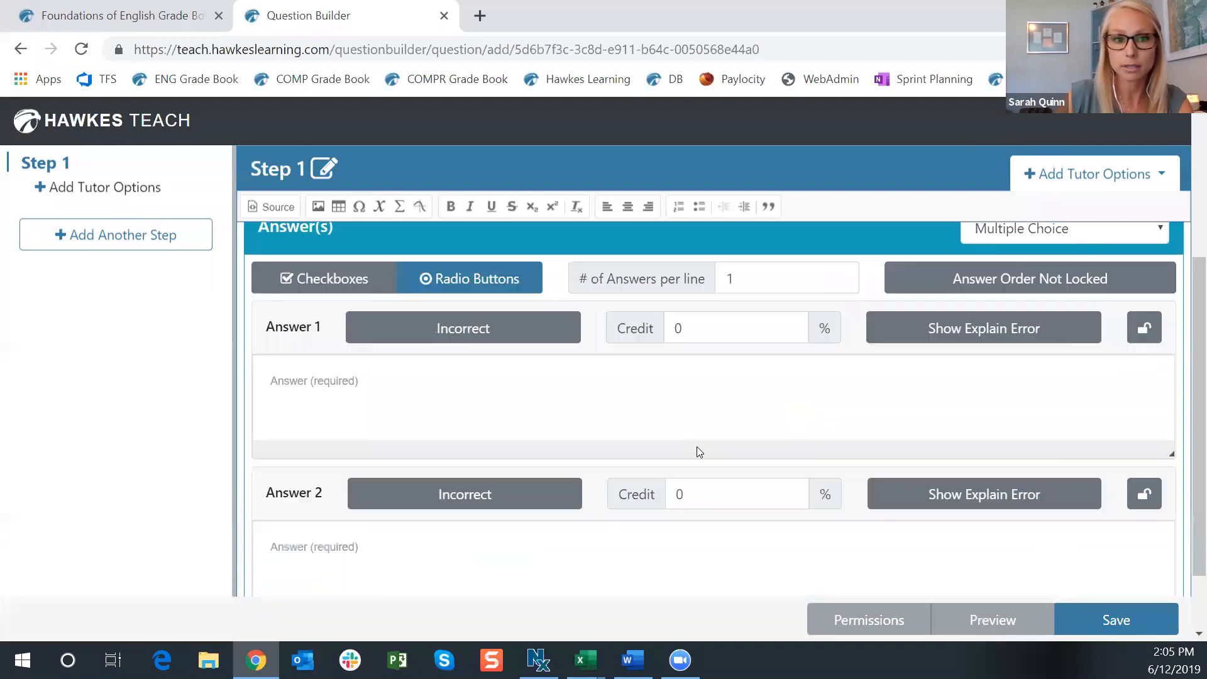
Mark Answer 1 as the correct answer.
click(477, 347)
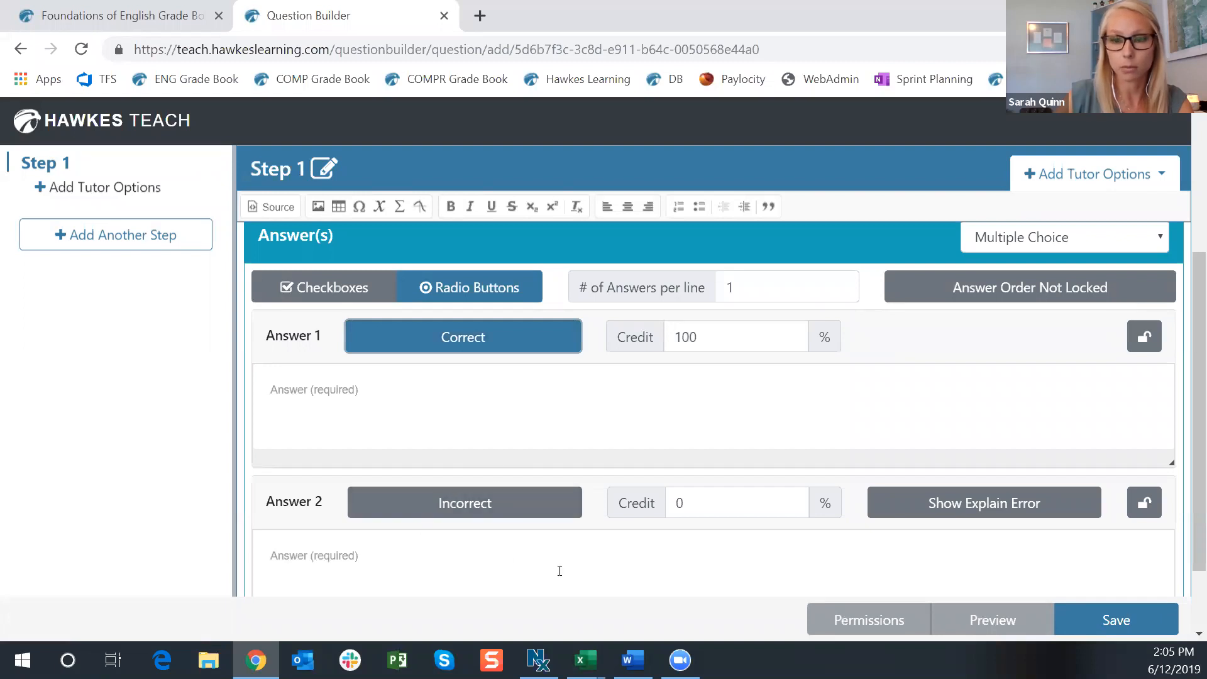
scroll(532, 523, down, 2)
scroll(488, 509, up, 2)
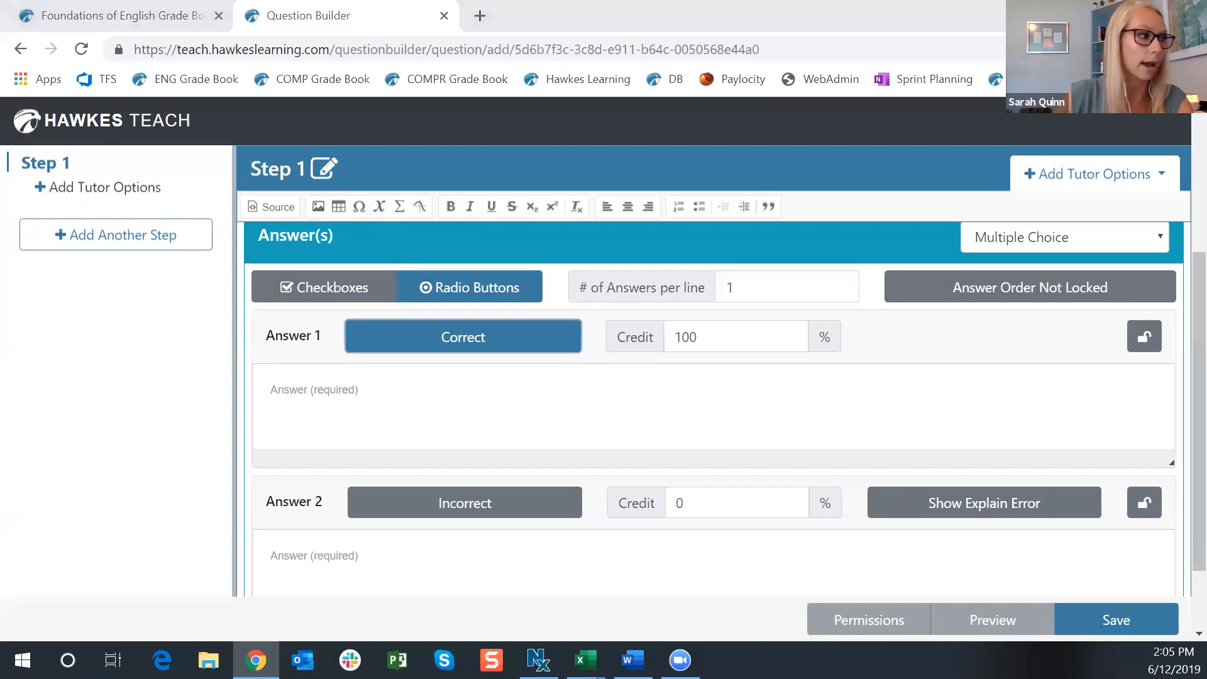
Open the Variable Manager and name the new variable "Variable".
key(alt+Tab)
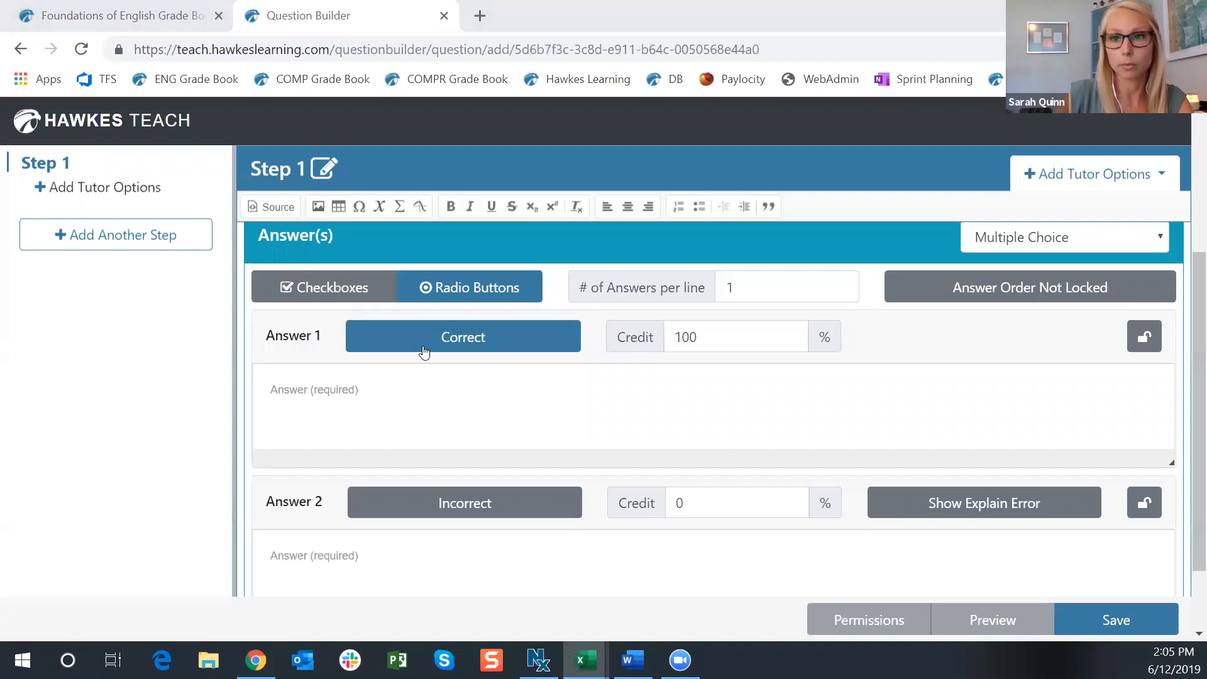
click(381, 208)
click(303, 234)
text(Variable 1)
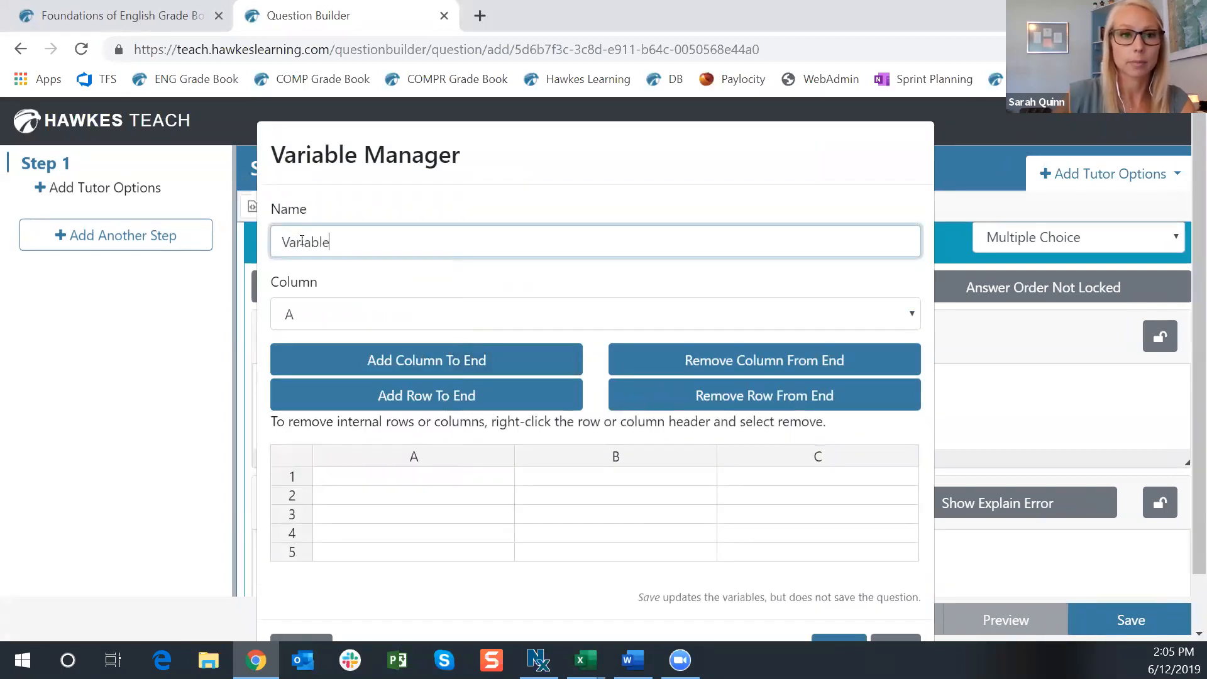
key(BackSpace)
key(BackSpace)
scroll(564, 414, down, 1)
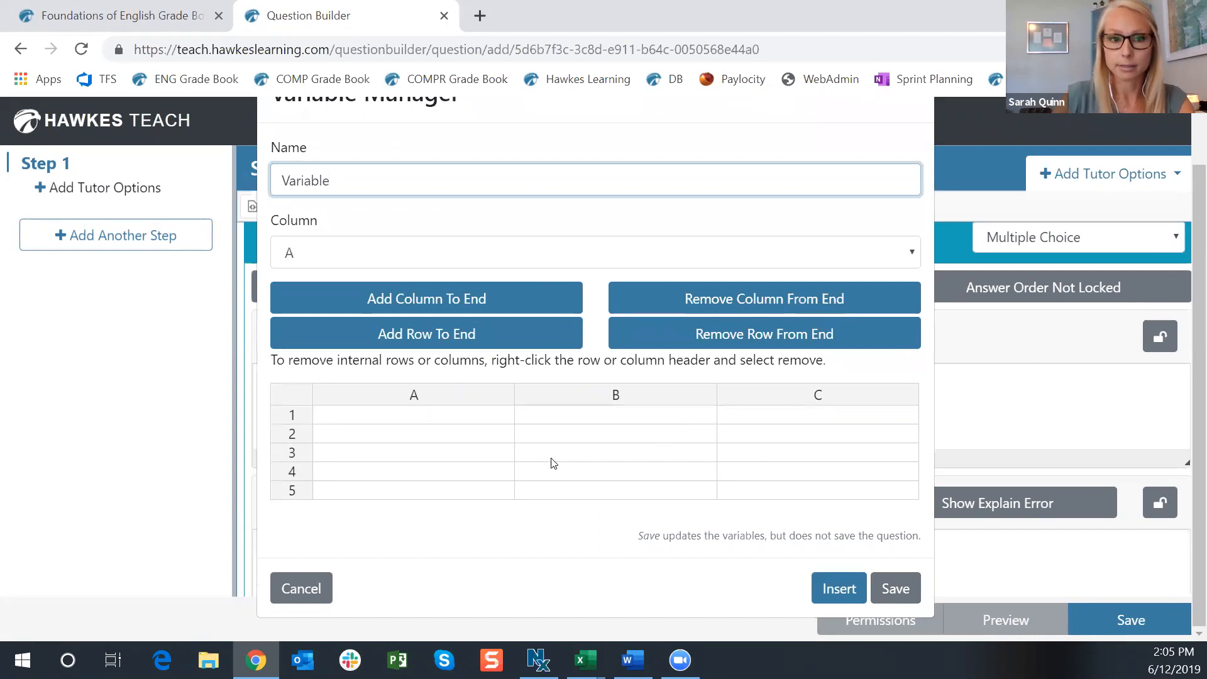
Fill variable columns A and B with the pairs for/while, and/if, nor/because, but/since, or/after, yet/once and so/when, starting in row 1.
click(430, 416)
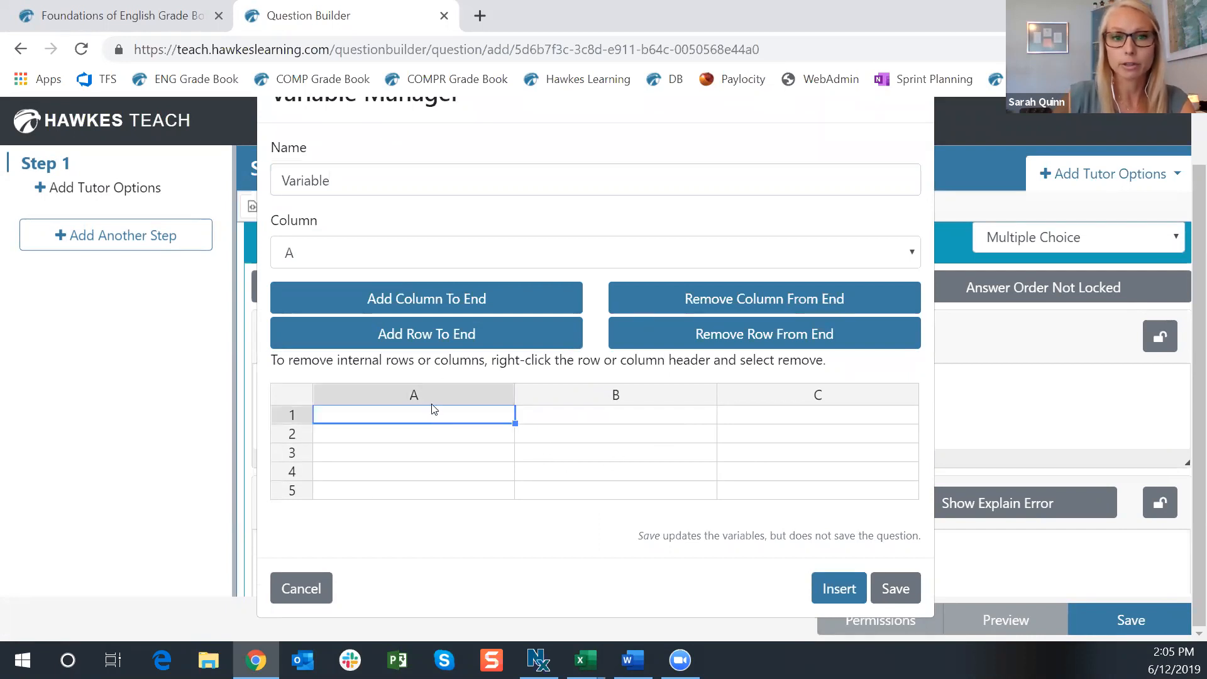
click(615, 395)
click(780, 397)
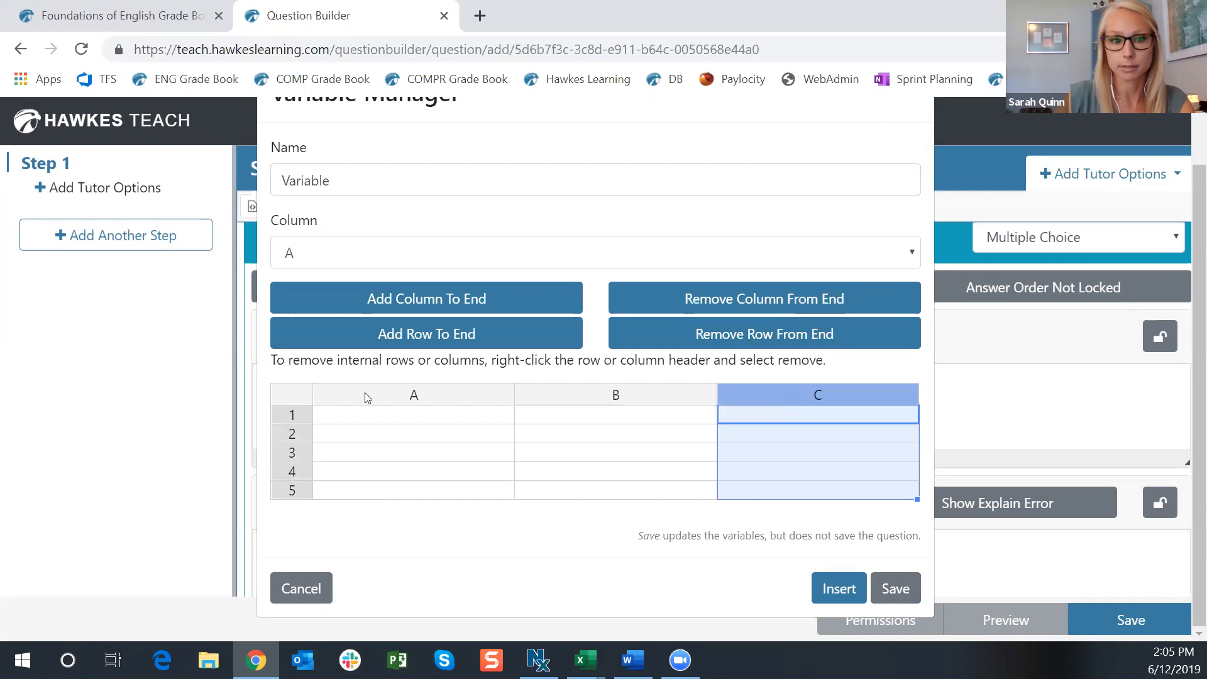
click(584, 660)
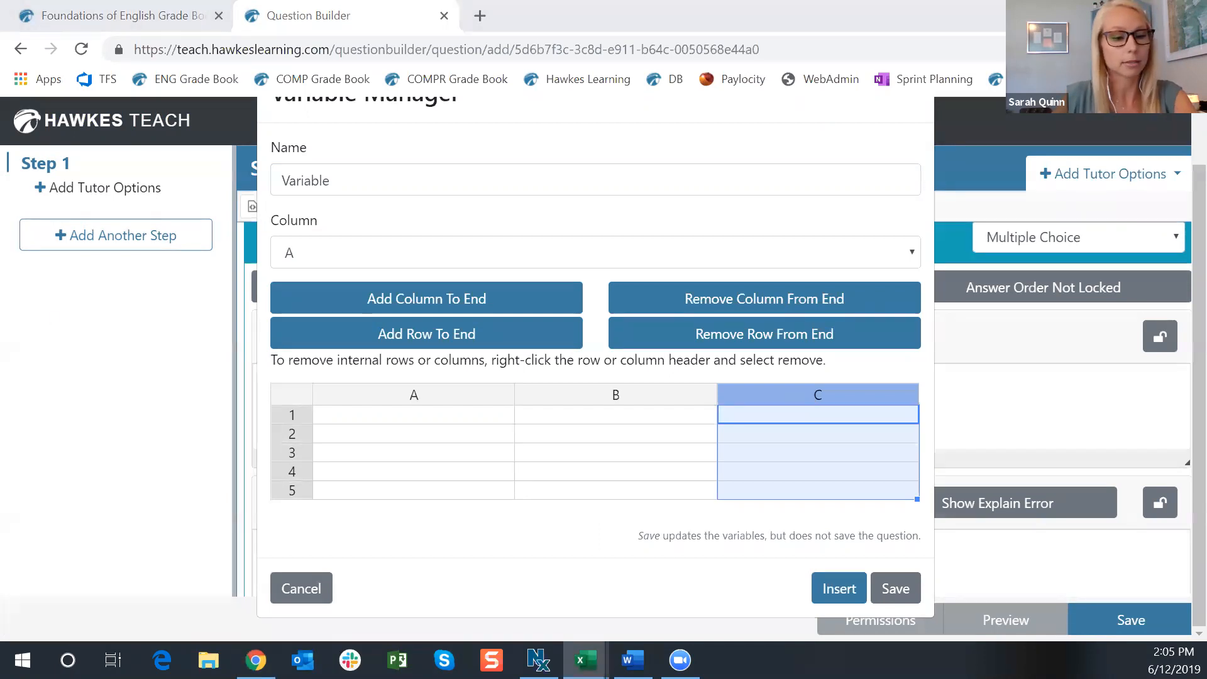
click(445, 423)
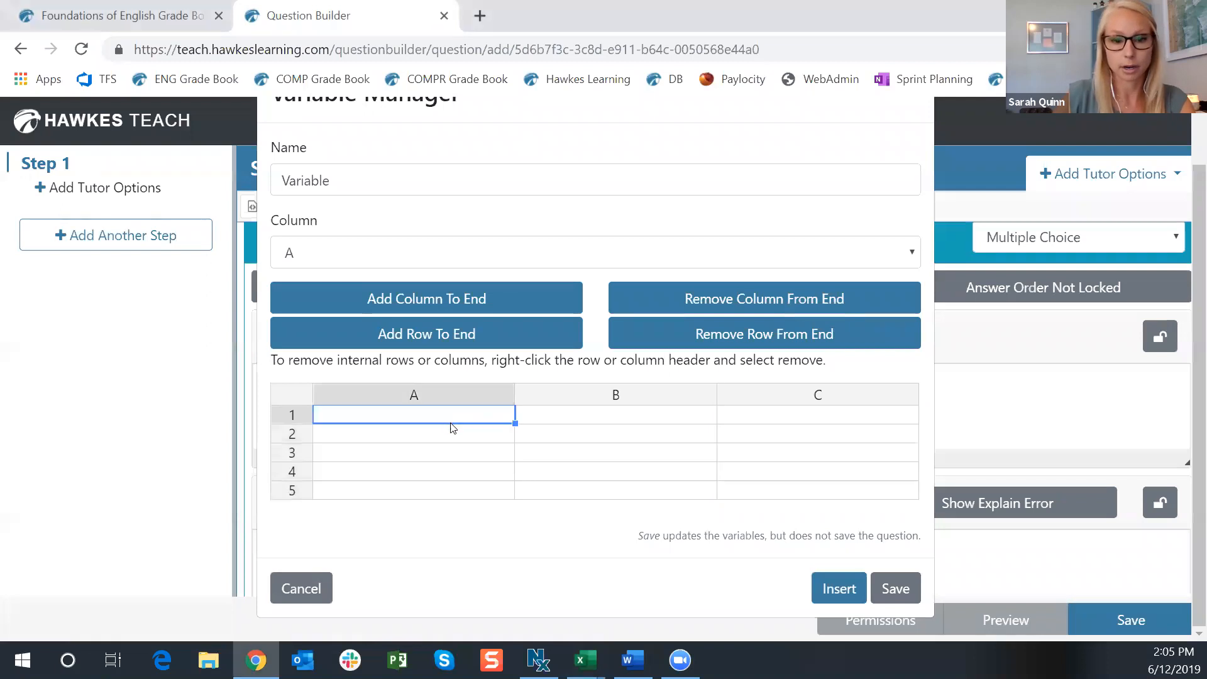
text(for	while and	if nor	because but	since or	after yet	once so	when)
scroll(624, 490, up, 1)
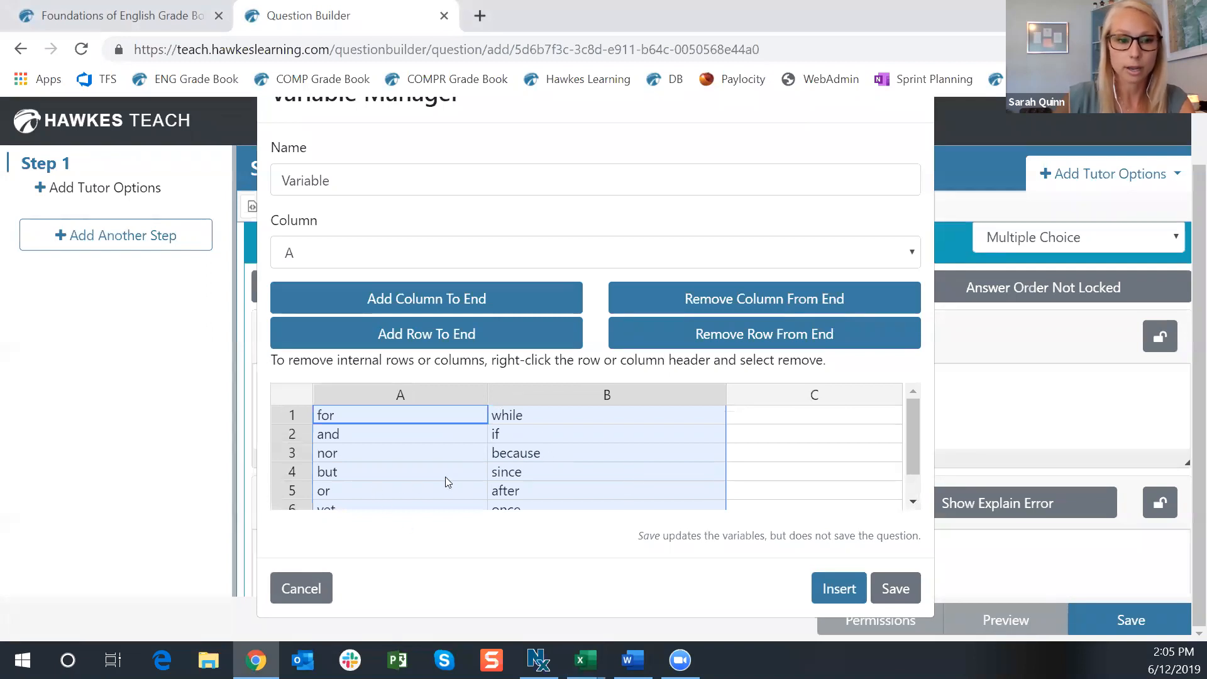
Check how the table rows pair a column A word with a column B word, looking closely at rows 1 and 2.
scroll(377, 434, down, 1)
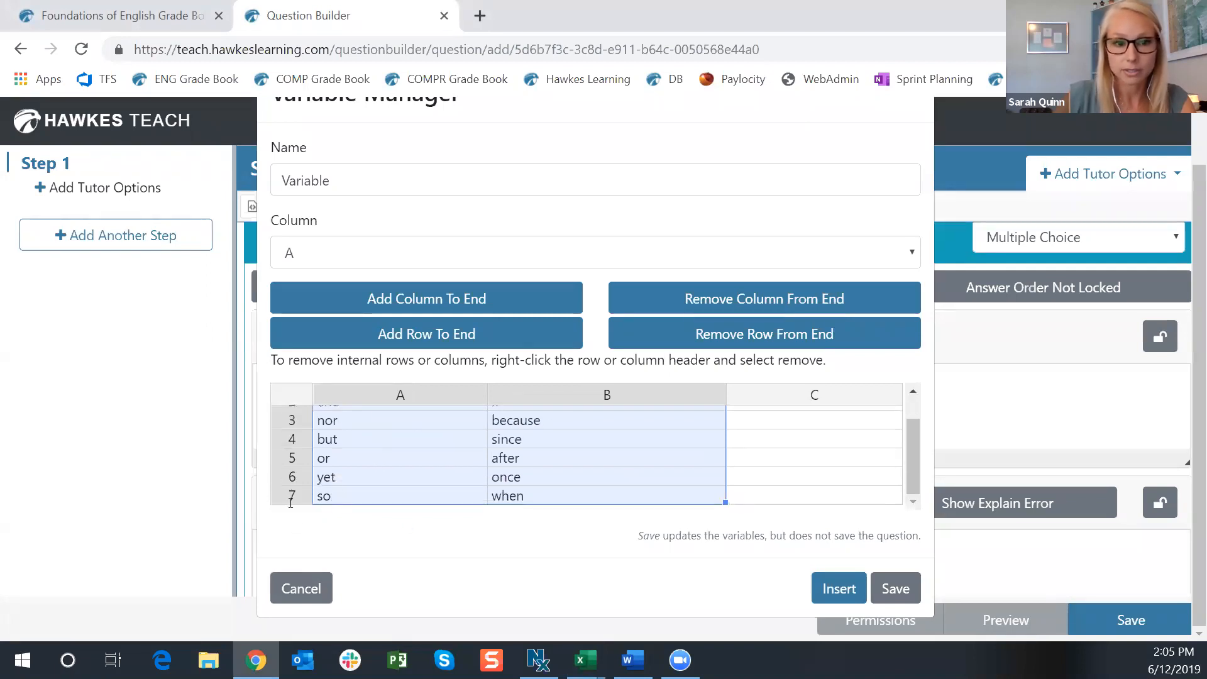
scroll(299, 481, up, 1)
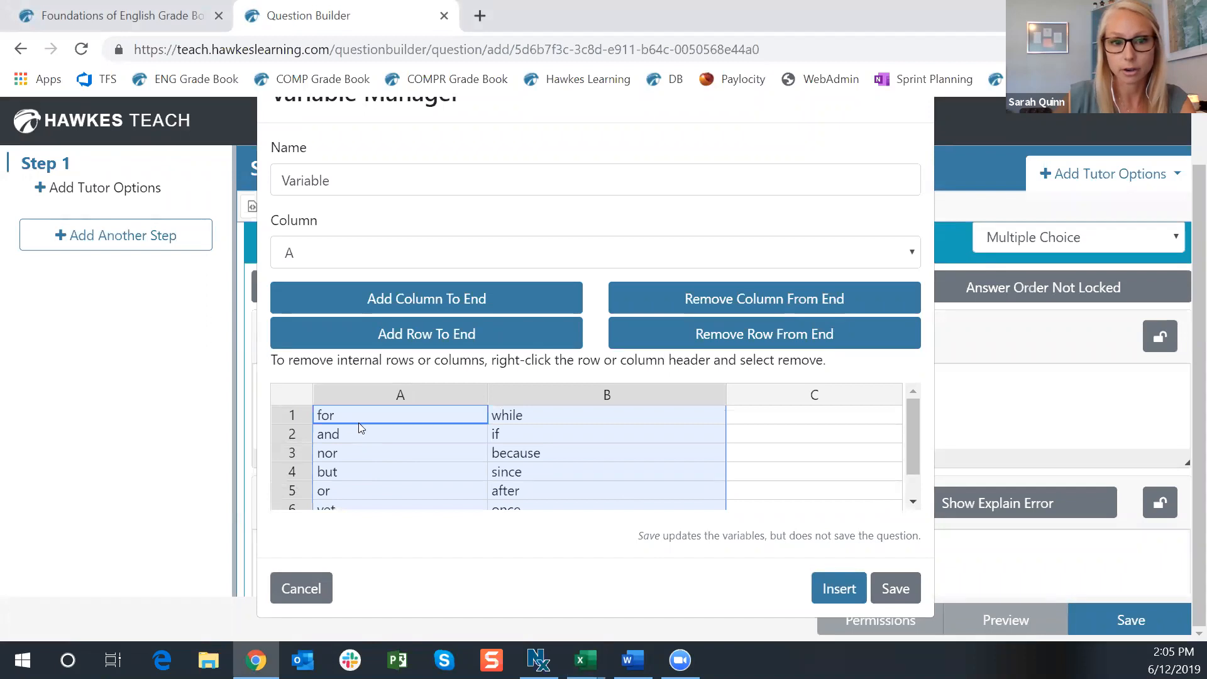
click(605, 418)
click(291, 414)
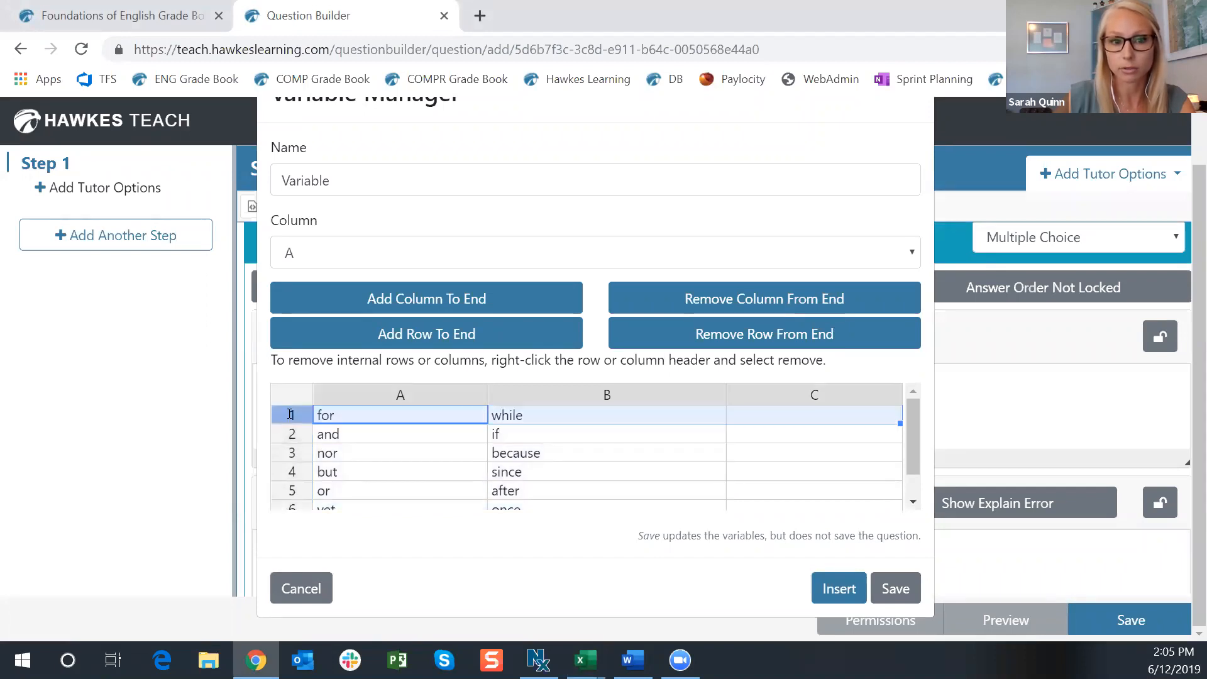
click(395, 454)
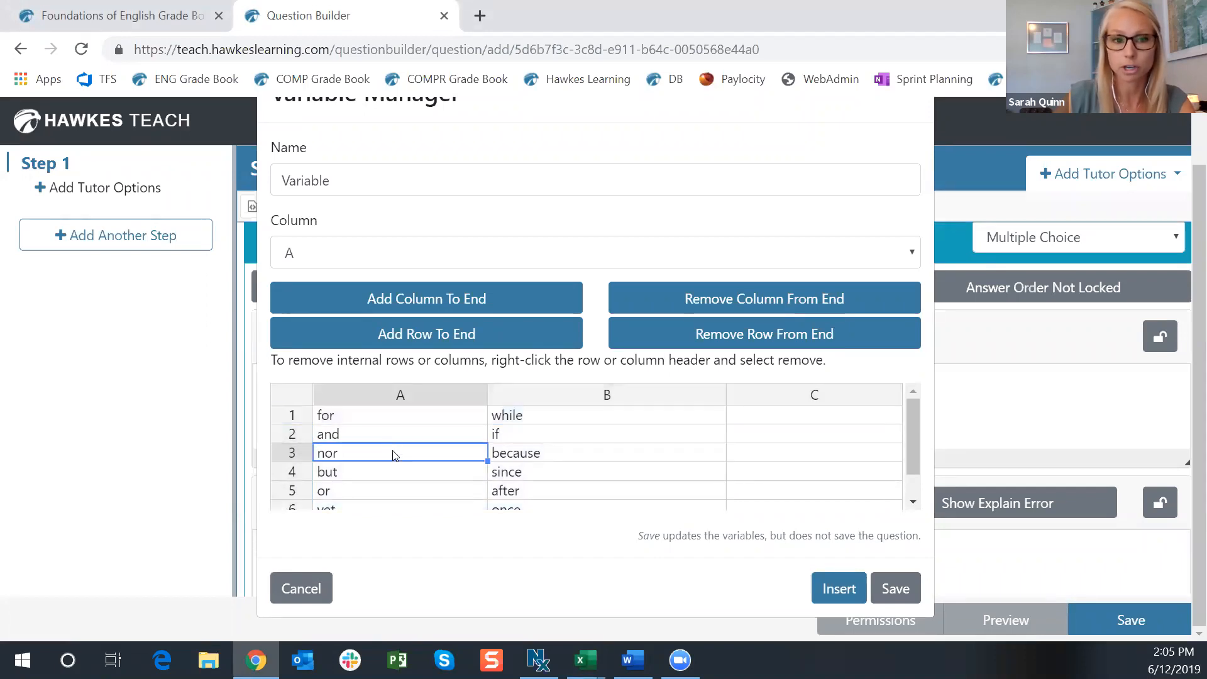
click(395, 415)
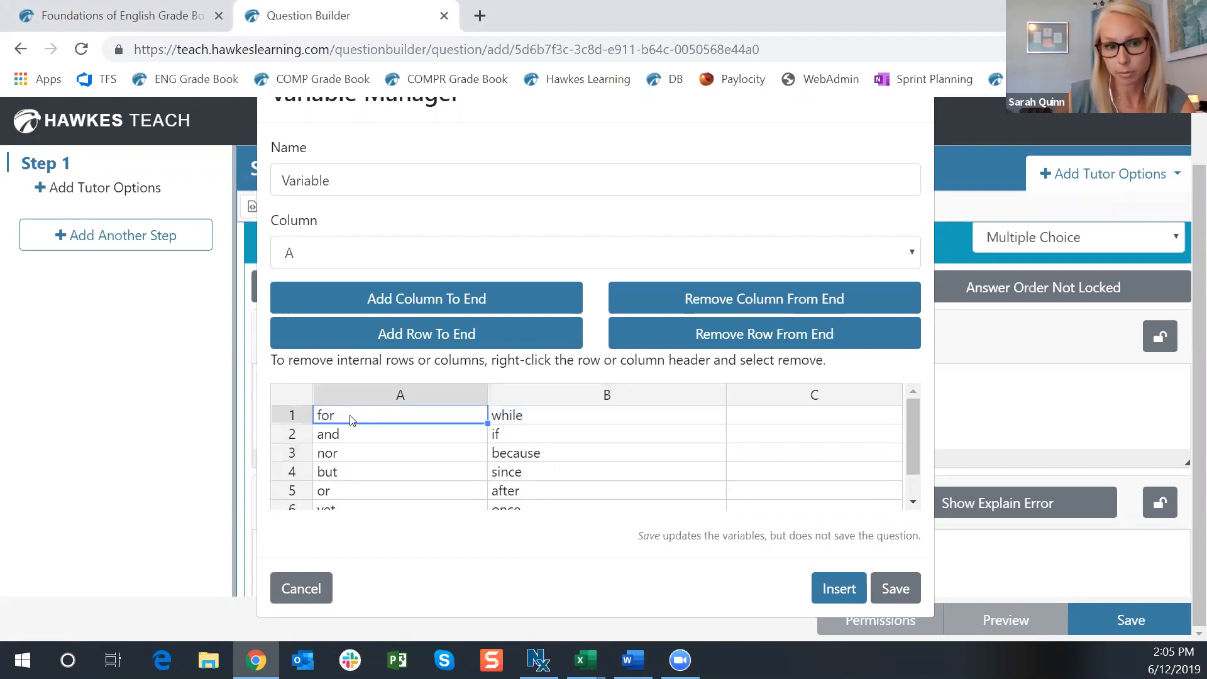
click(553, 417)
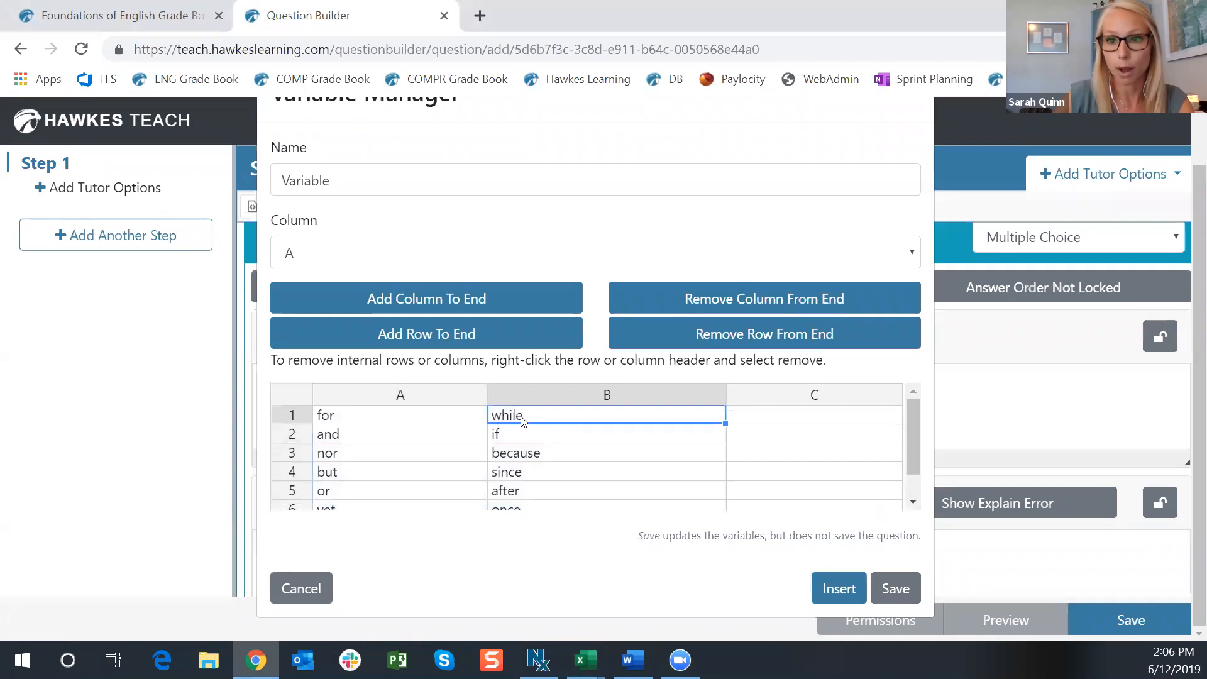
click(293, 434)
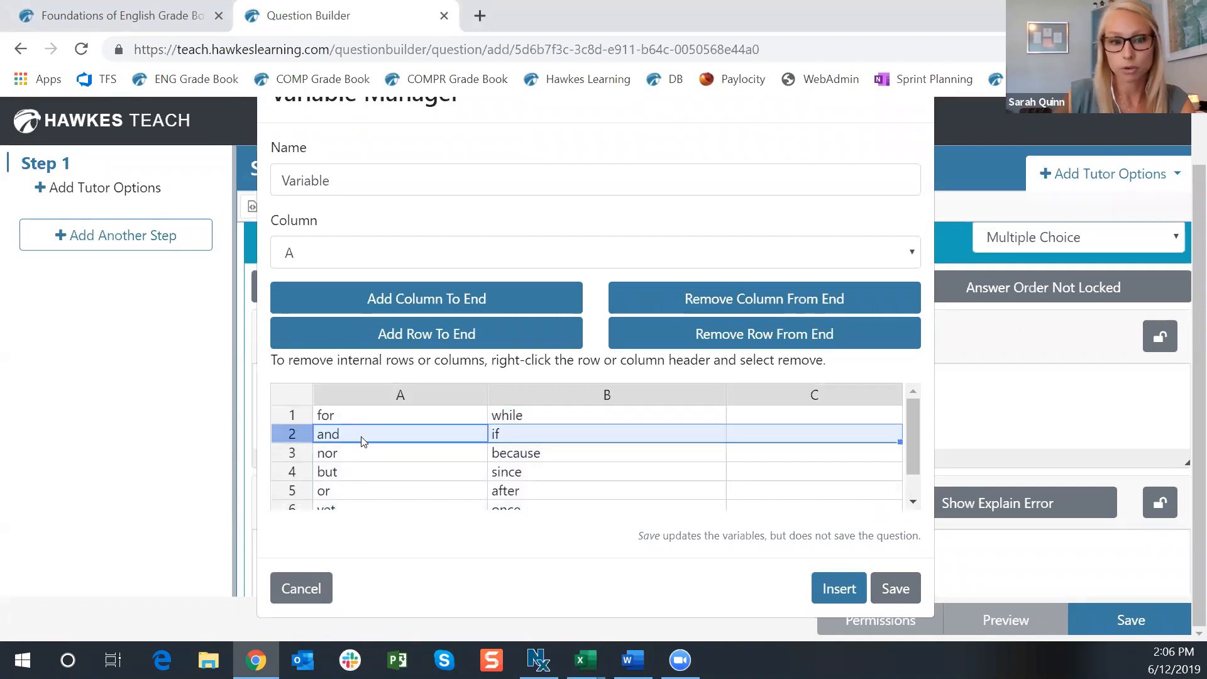
click(344, 431)
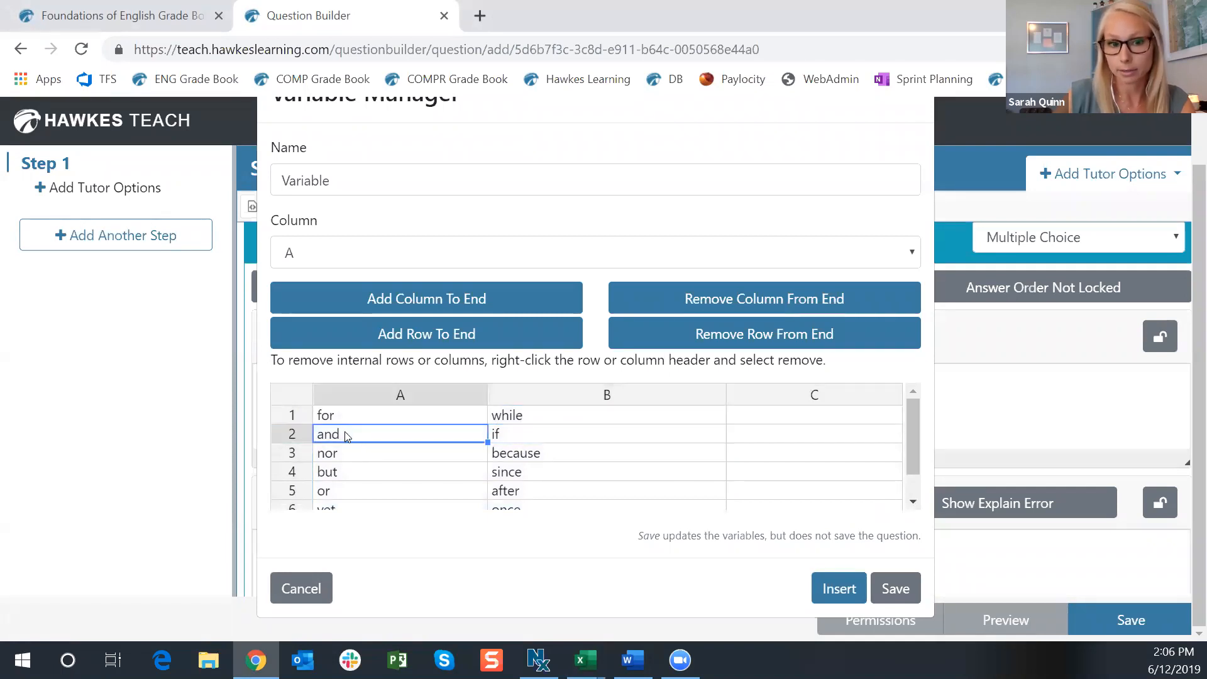
click(528, 435)
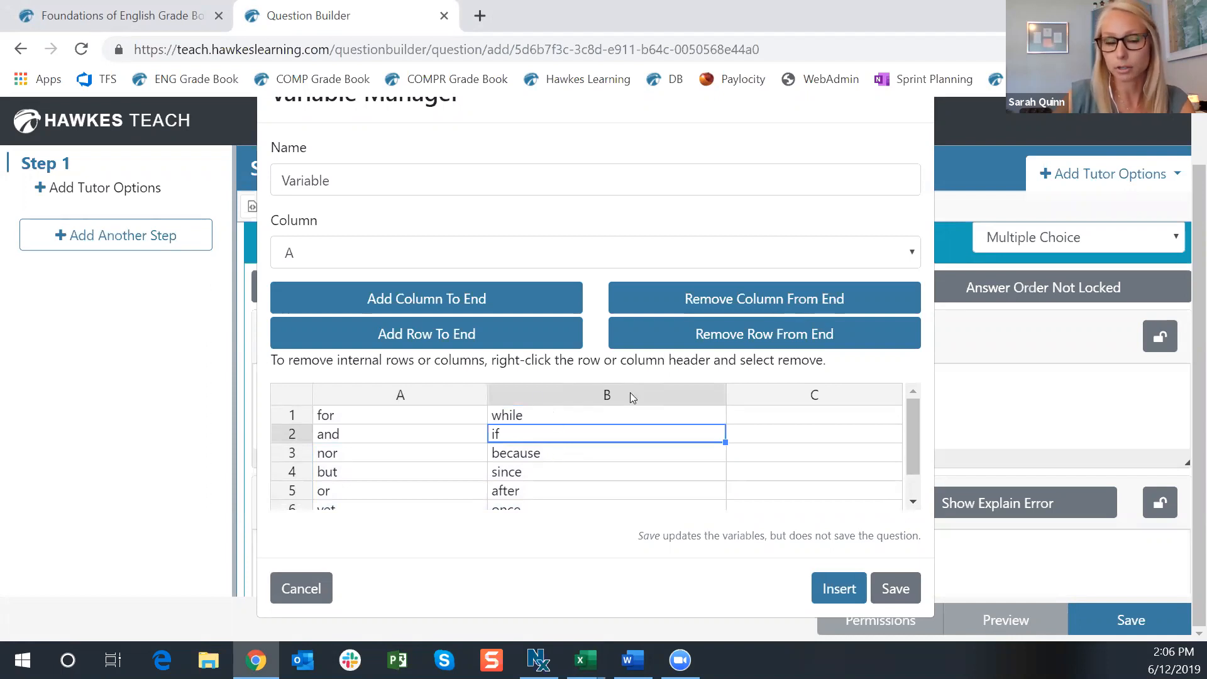
Compare the full word lists in columns A and B of the variable table.
scroll(553, 461, down, 1)
scroll(550, 459, up, 1)
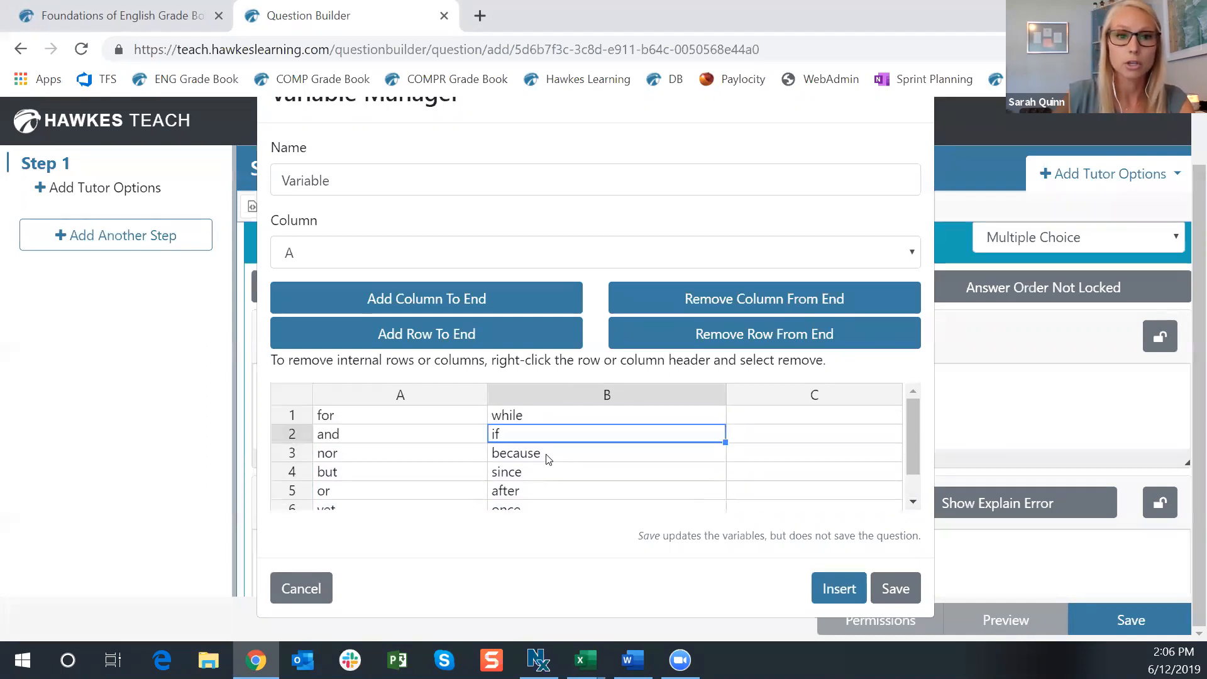
click(396, 395)
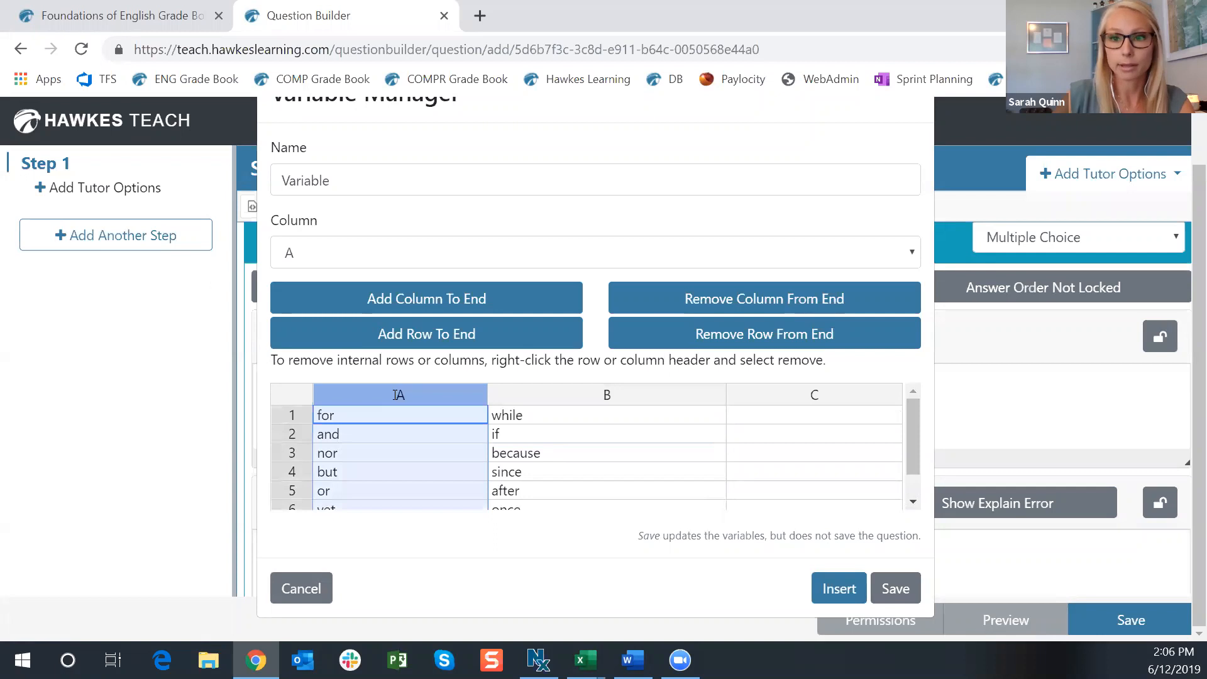
click(587, 395)
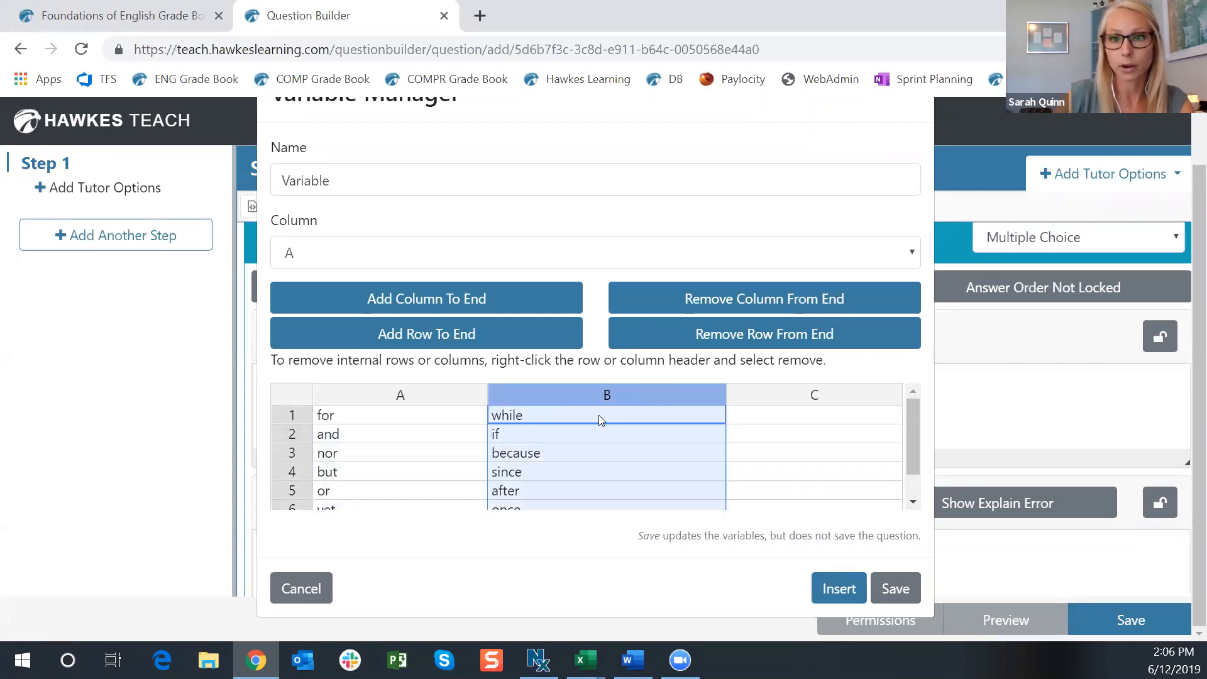
scroll(596, 487, down, 1)
scroll(597, 500, up, 1)
click(431, 419)
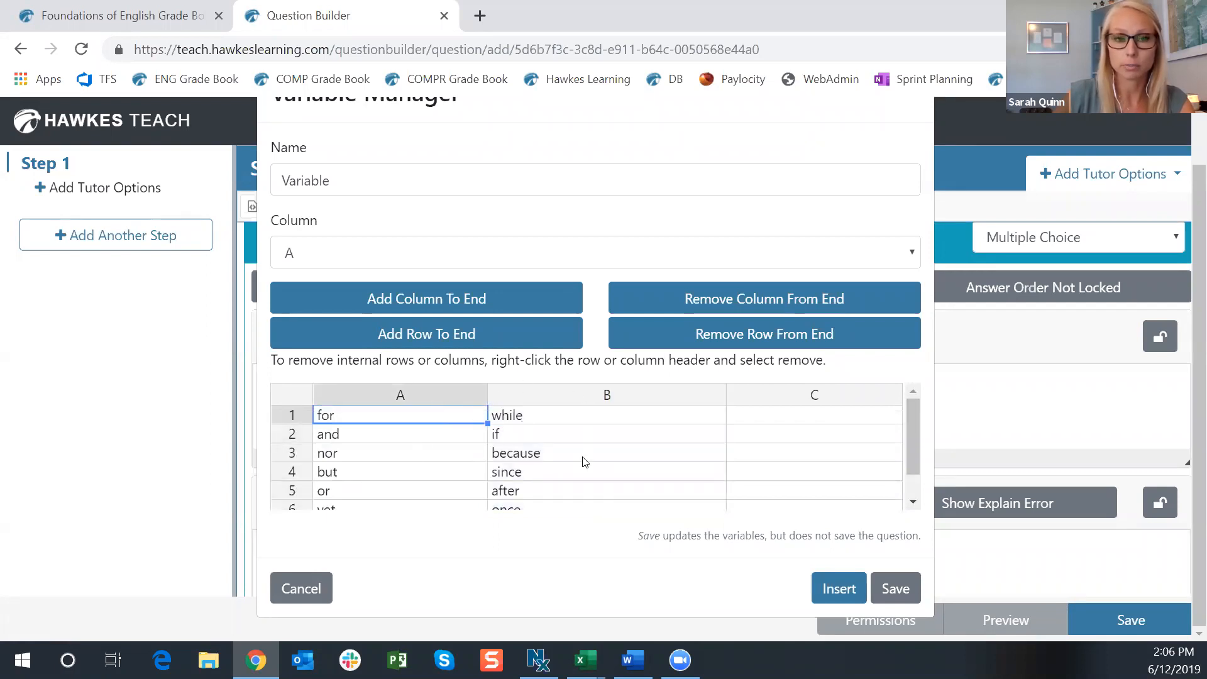
click(571, 395)
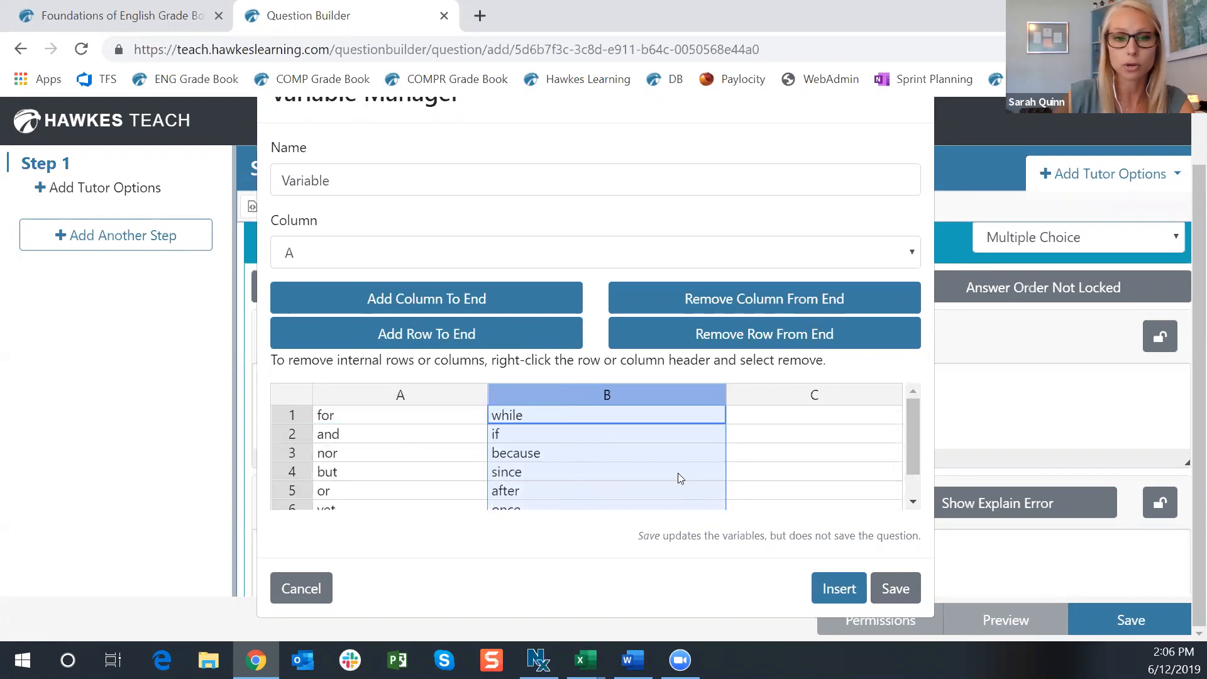
scroll(660, 472, down, 1)
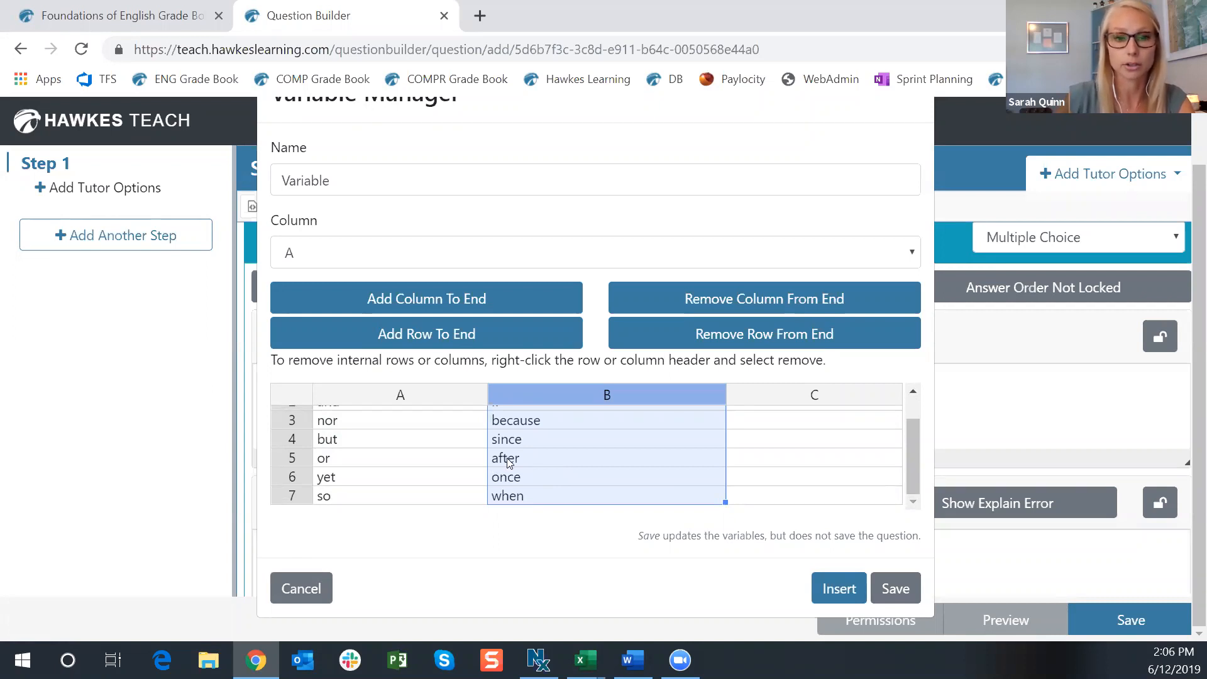
scroll(626, 497, up, 1)
scroll(501, 586, down, 1)
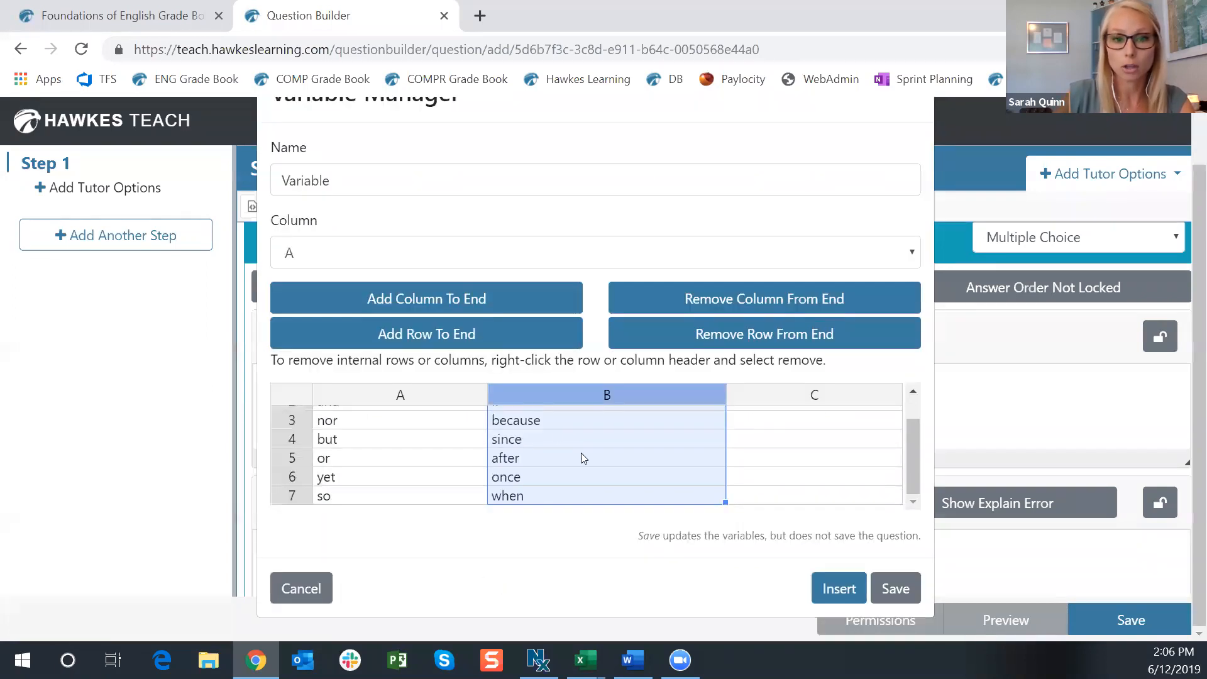
scroll(590, 429, up, 2)
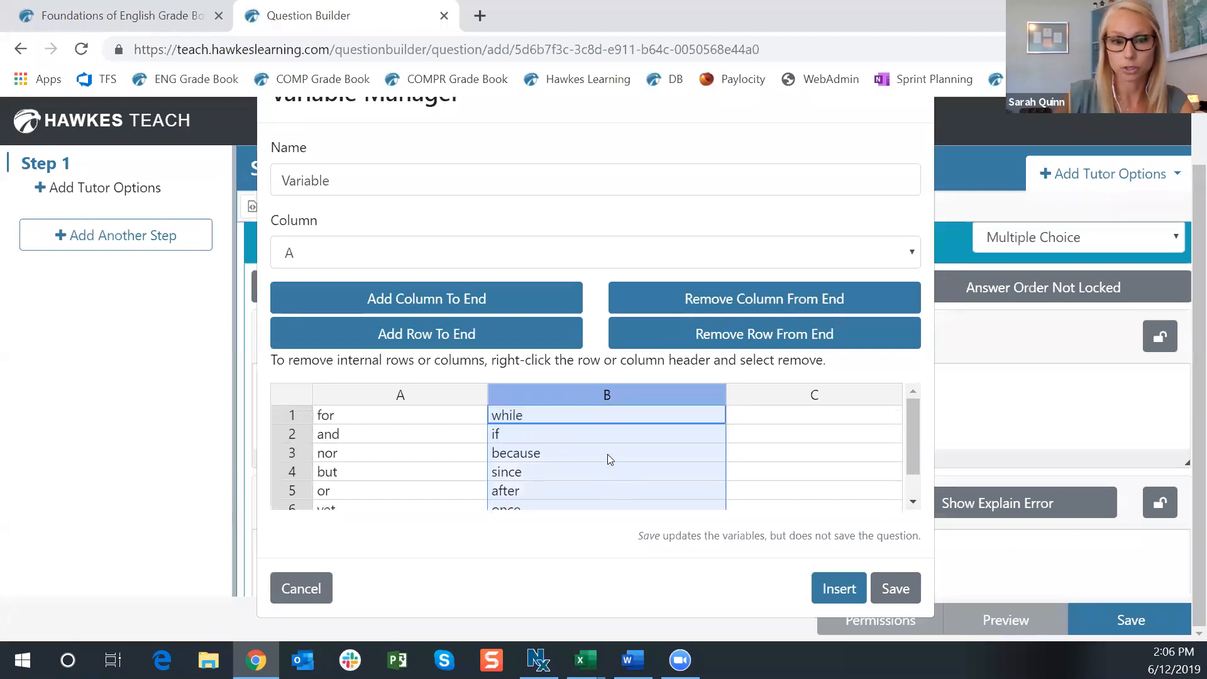
click(407, 396)
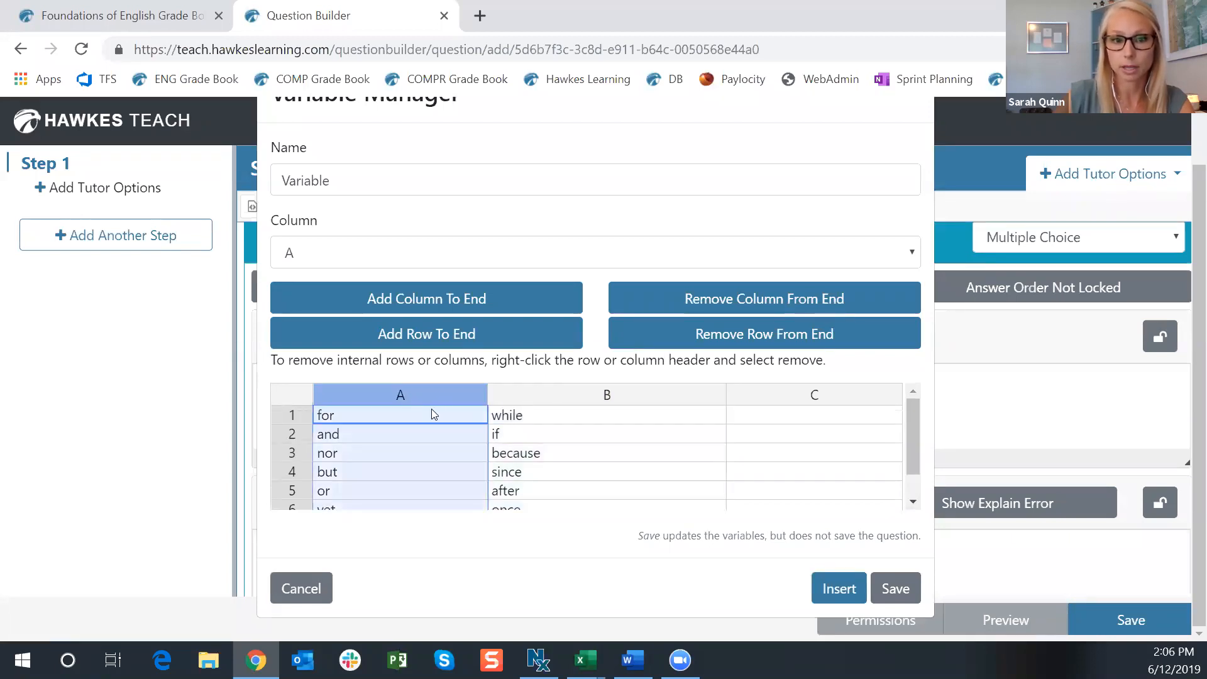
click(649, 396)
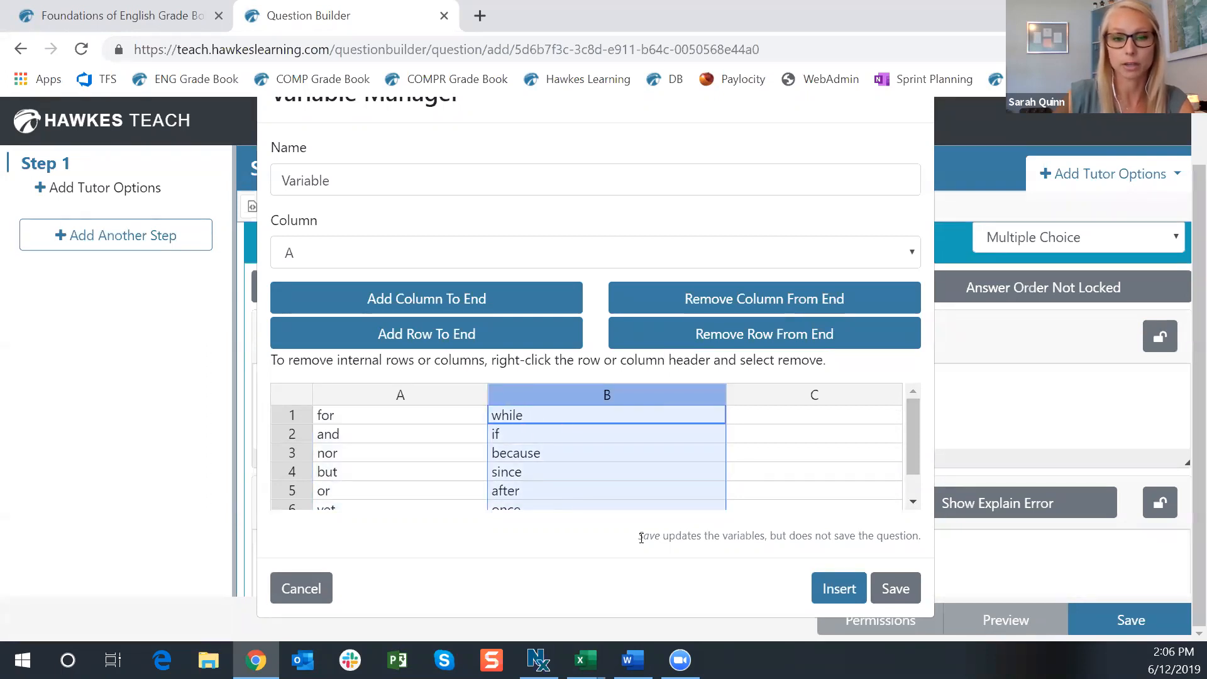
Remove the blank column C from the variable table, save the variable and close the Variable Manager.
click(902, 587)
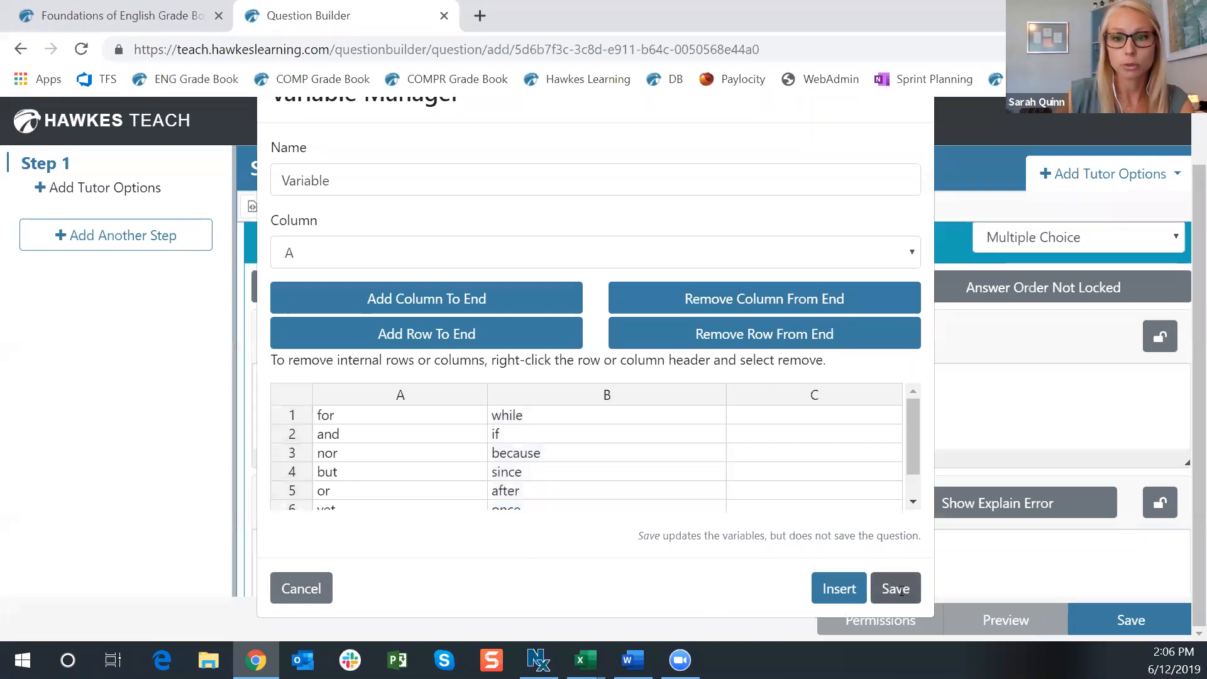
scroll(808, 557, up, 1)
scroll(807, 556, down, 2)
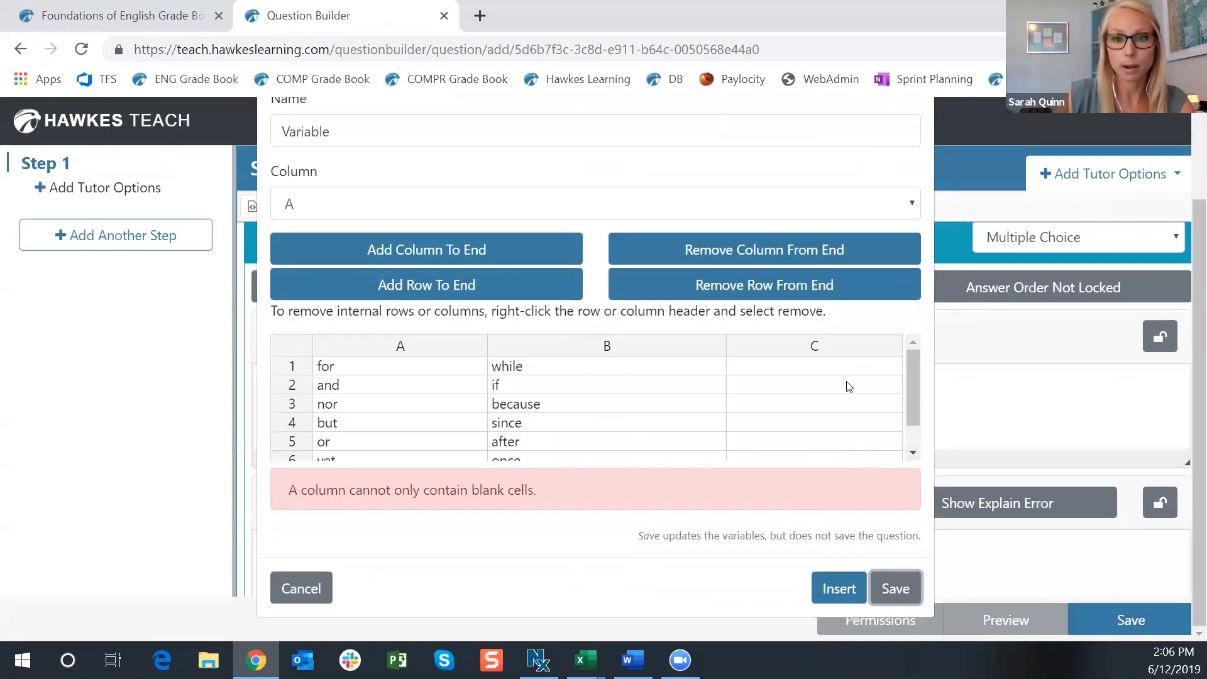
click(842, 349)
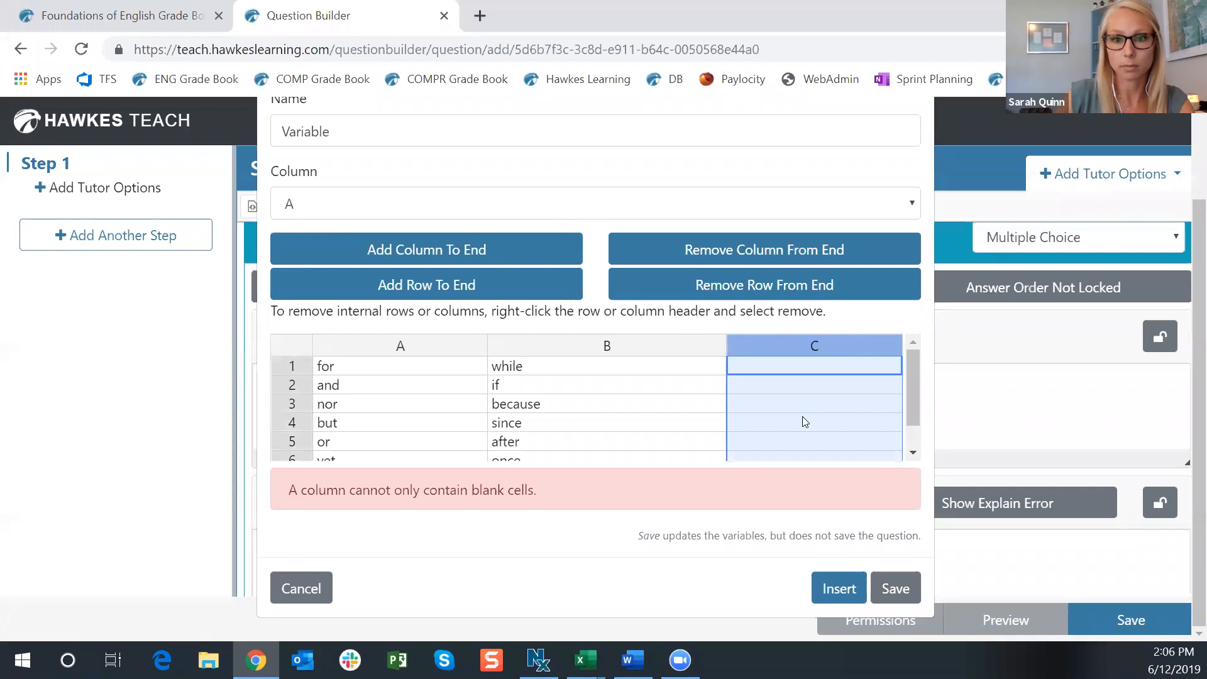
click(782, 249)
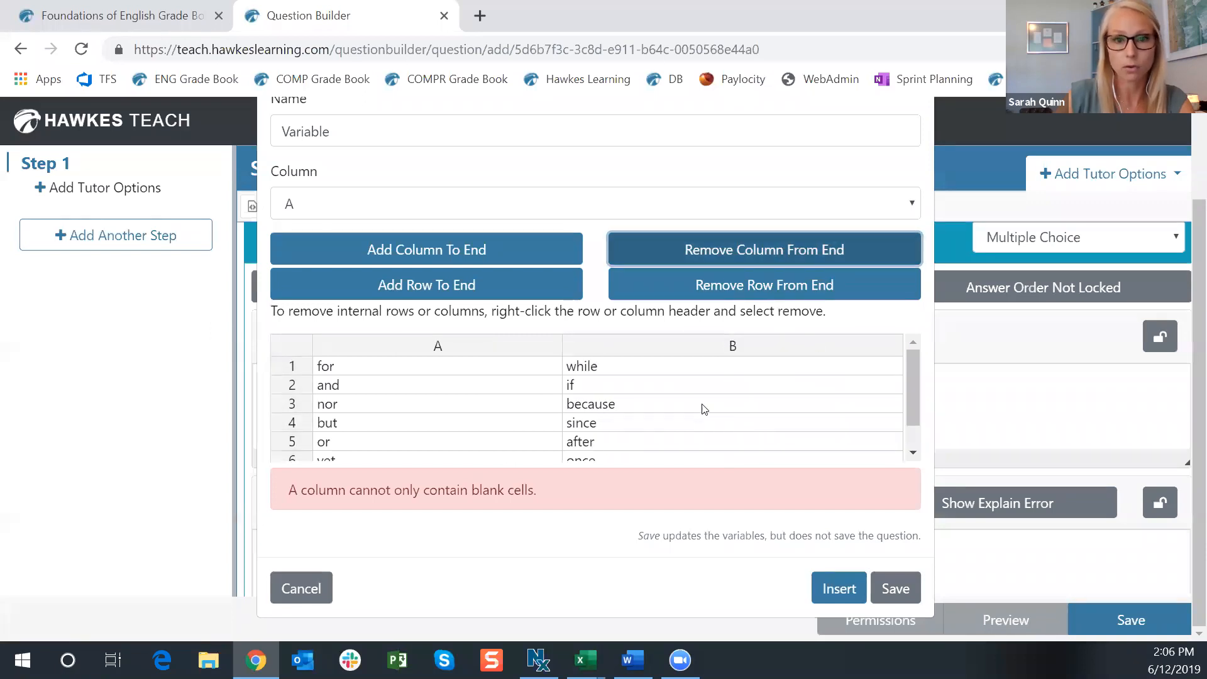
scroll(542, 381, down, 1)
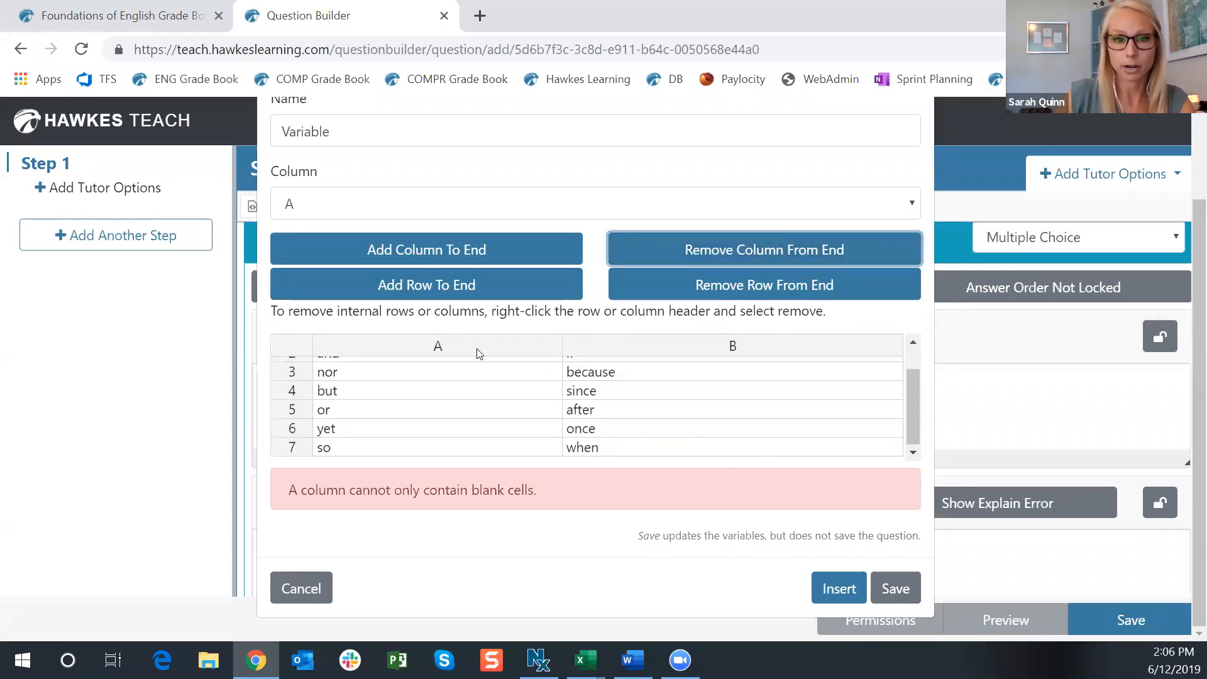
click(893, 588)
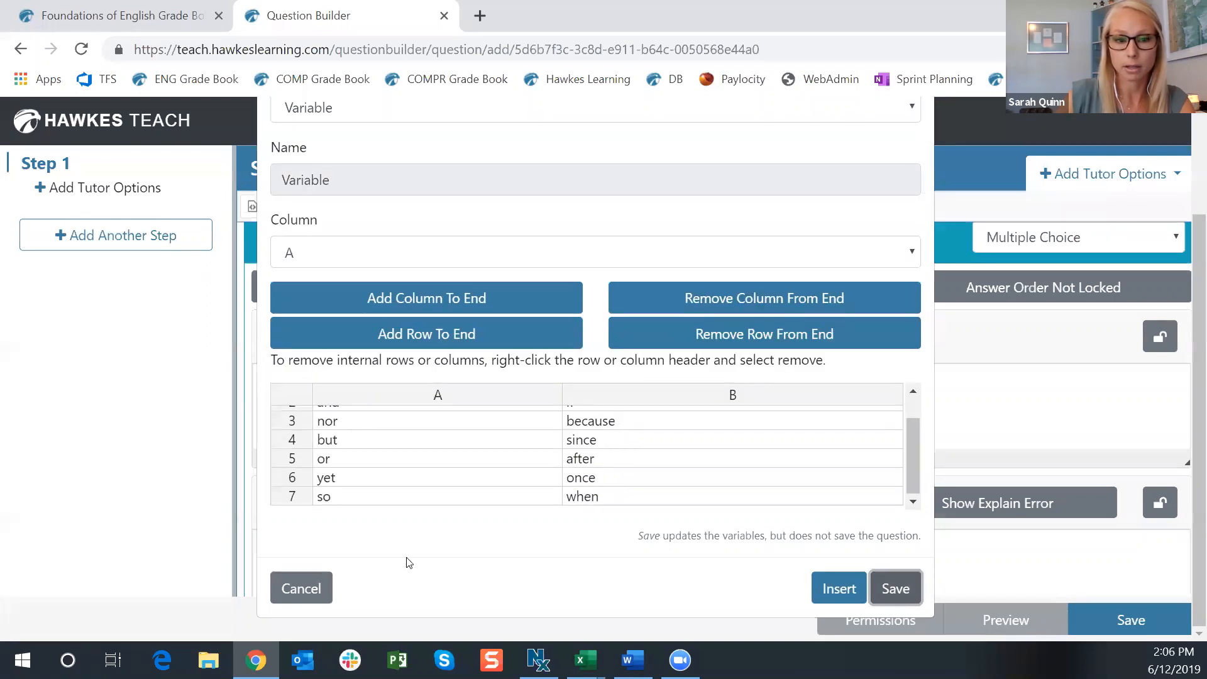
click(284, 584)
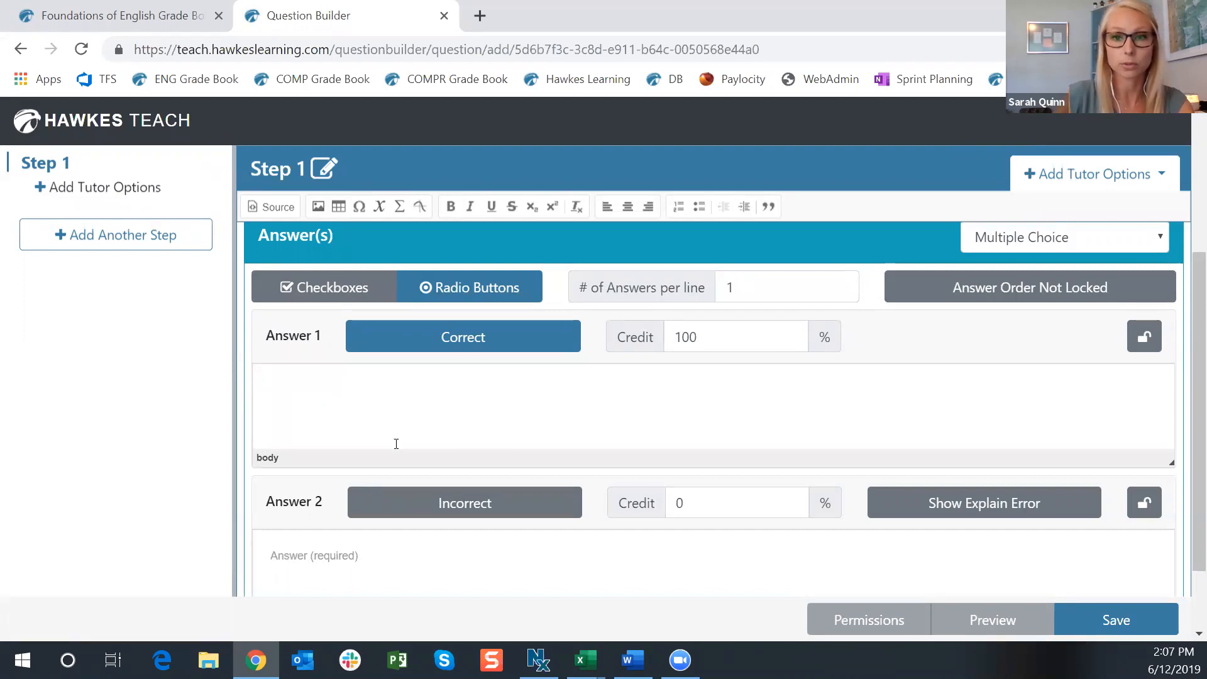
Insert column A of the variable "Variable" into the Answer 1 text.
click(379, 208)
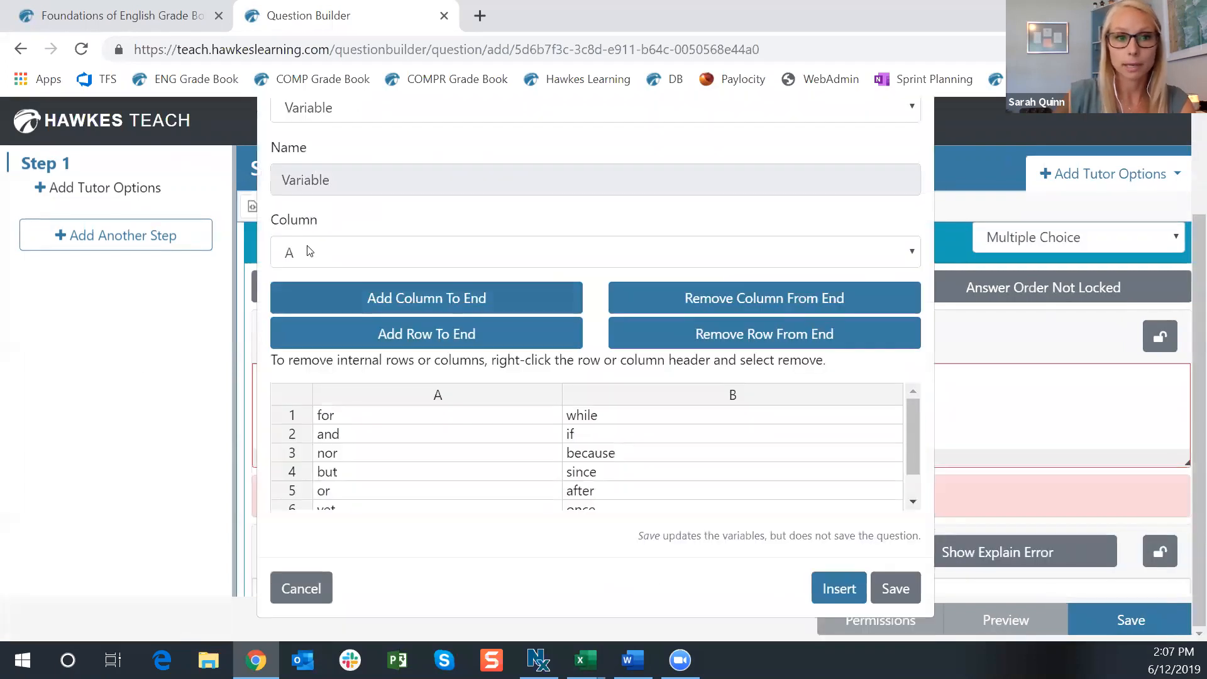
click(825, 588)
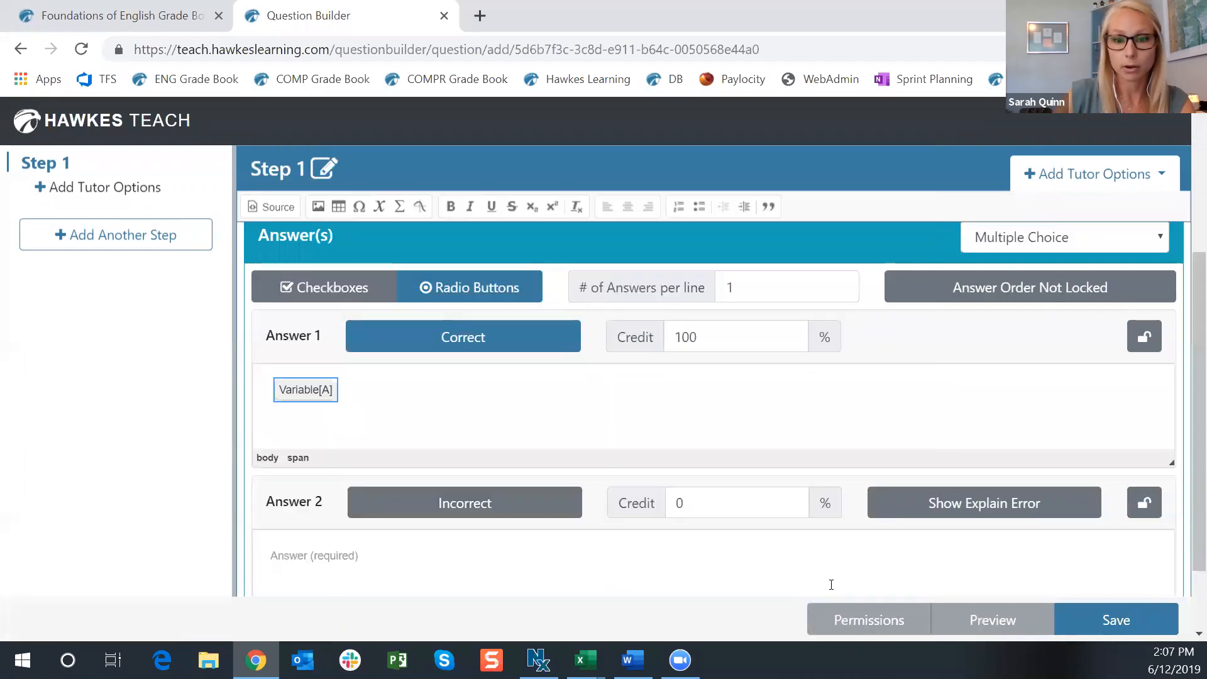
Insert column B of the variable "Variable" into the Answer 2 text.
scroll(555, 546, down, 2)
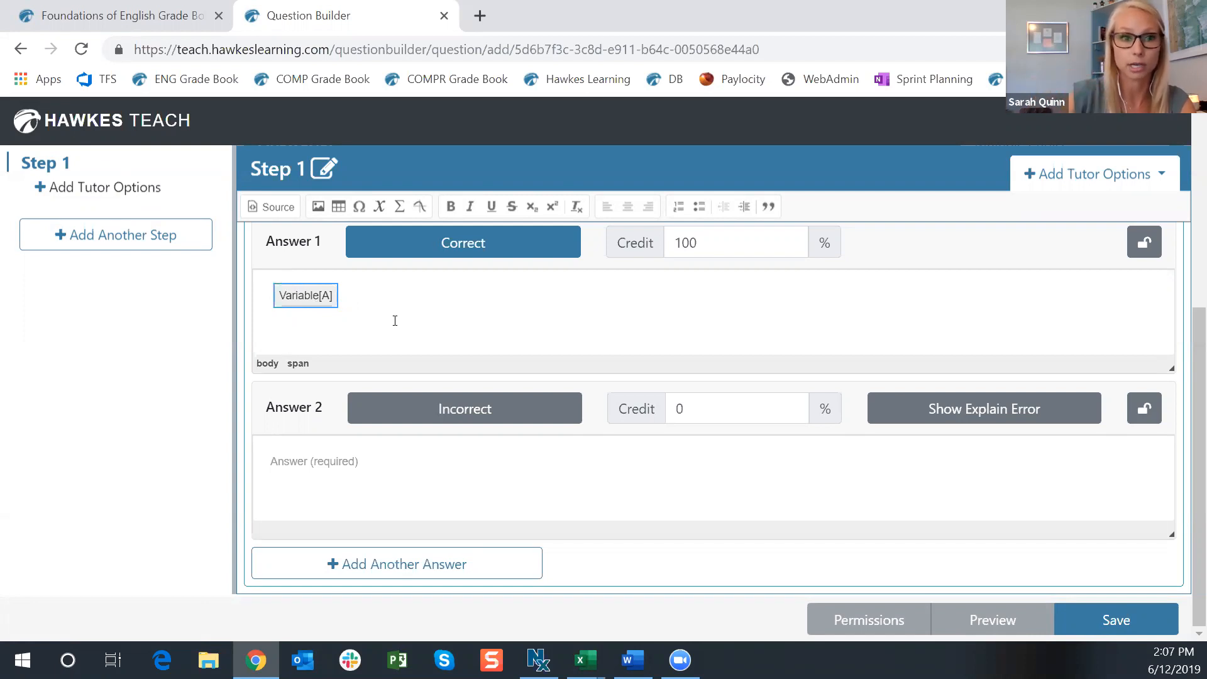
click(321, 477)
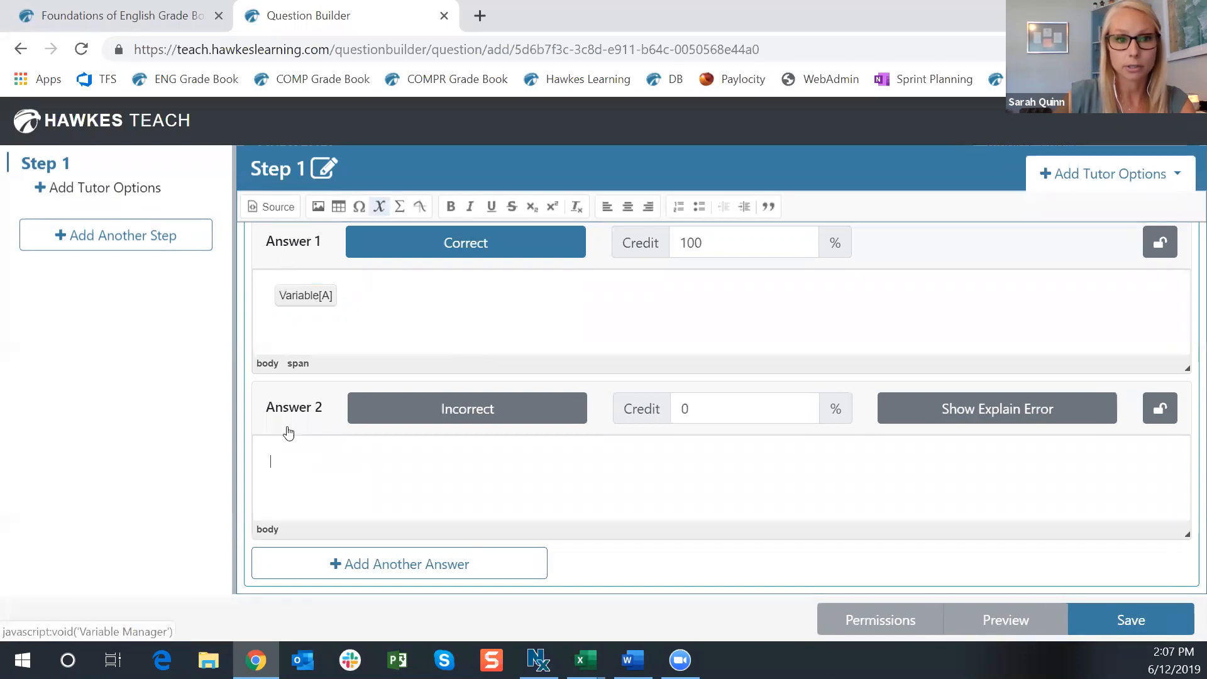
click(289, 432)
scroll(627, 517, down, 3)
click(291, 294)
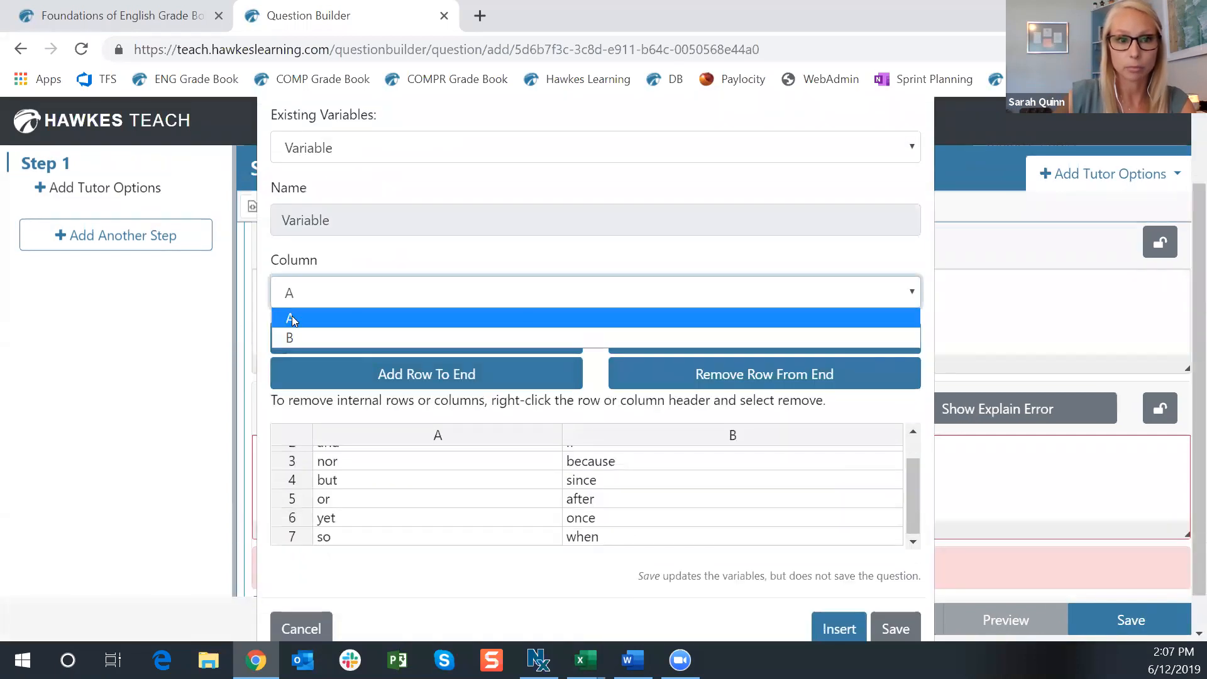
click(289, 338)
scroll(566, 477, down, 1)
click(842, 590)
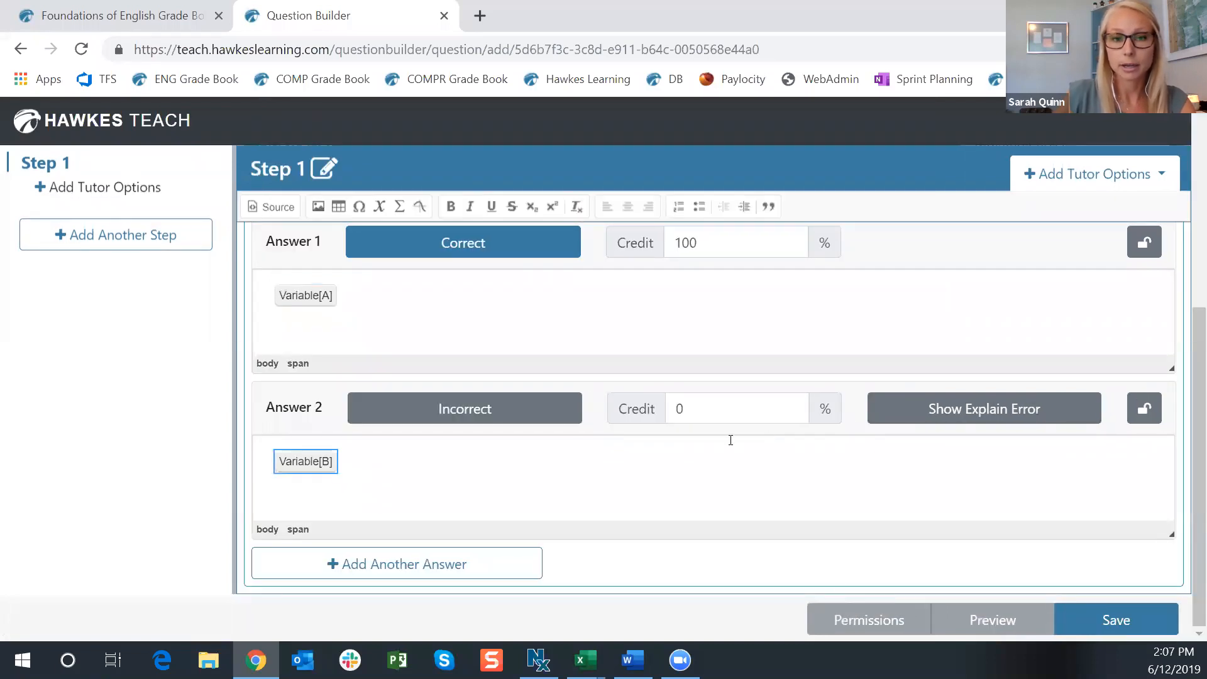
Add Answer 2's Explain Error text: "You were asked to identify the coordinating conjunction. Your answer is incorrect.", plus the subordinating-conjunction explanation and FANBOYS reminder.
scroll(685, 402, up, 5)
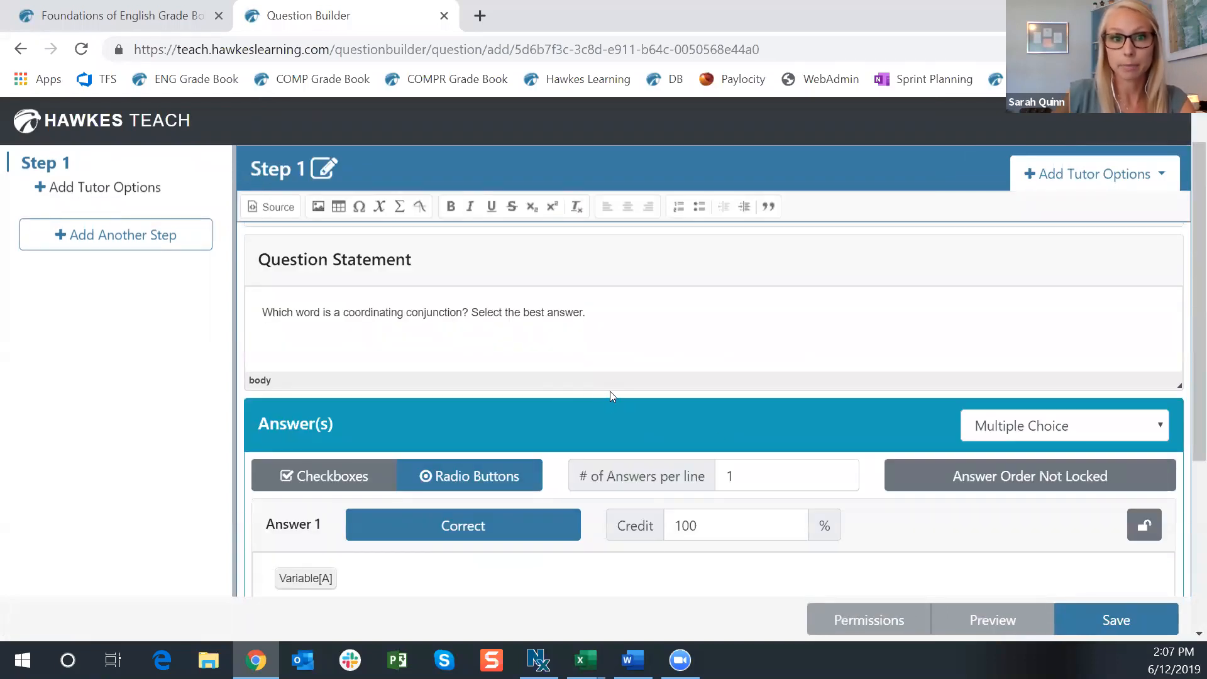
scroll(609, 391, down, 2)
scroll(479, 328, up, 2)
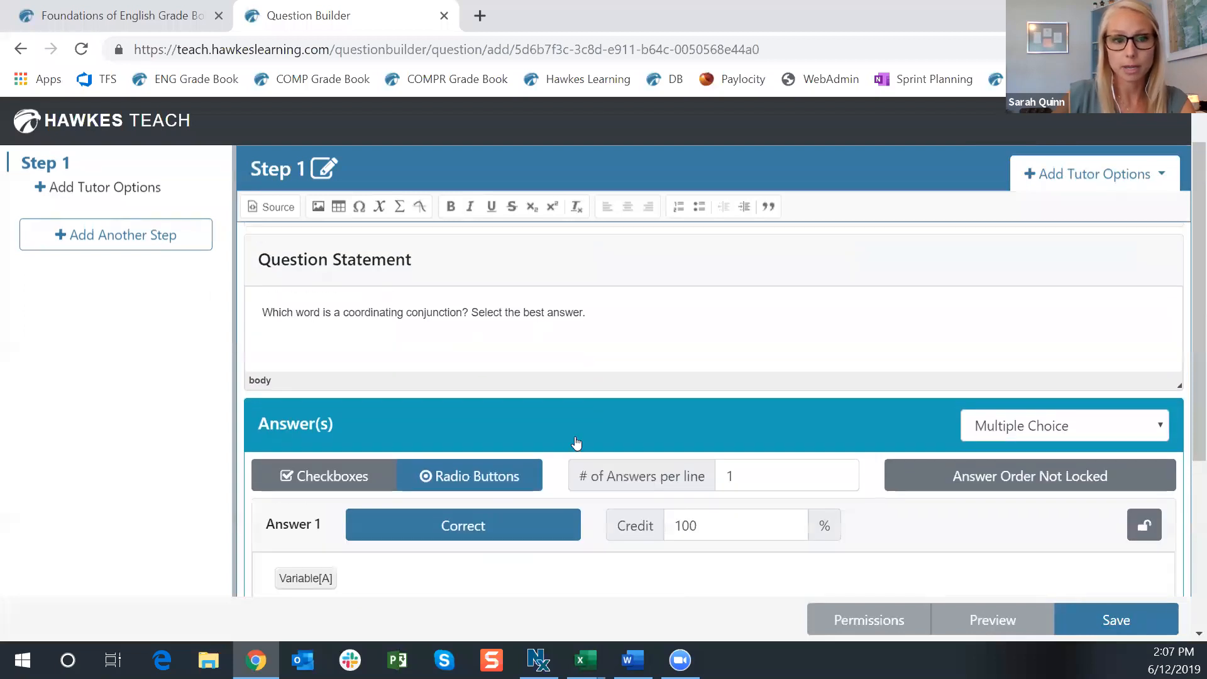
scroll(280, 371, down, 3)
scroll(431, 404, down, 2)
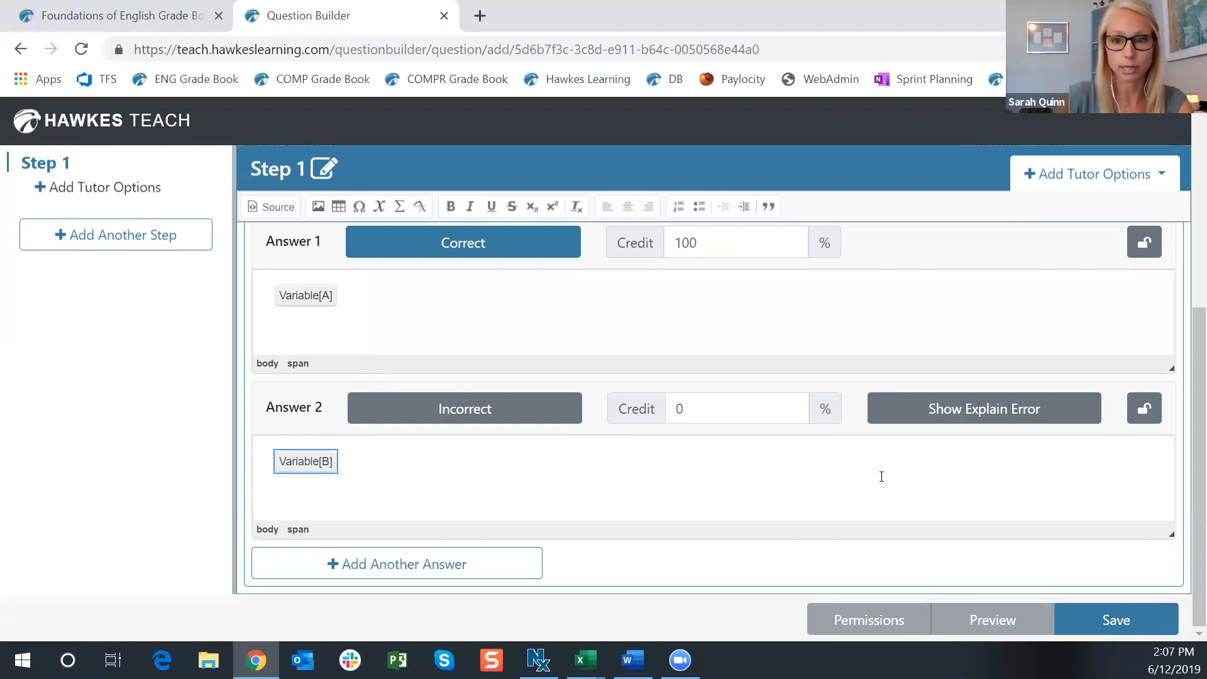
click(1063, 414)
scroll(949, 440, down, 2)
click(290, 489)
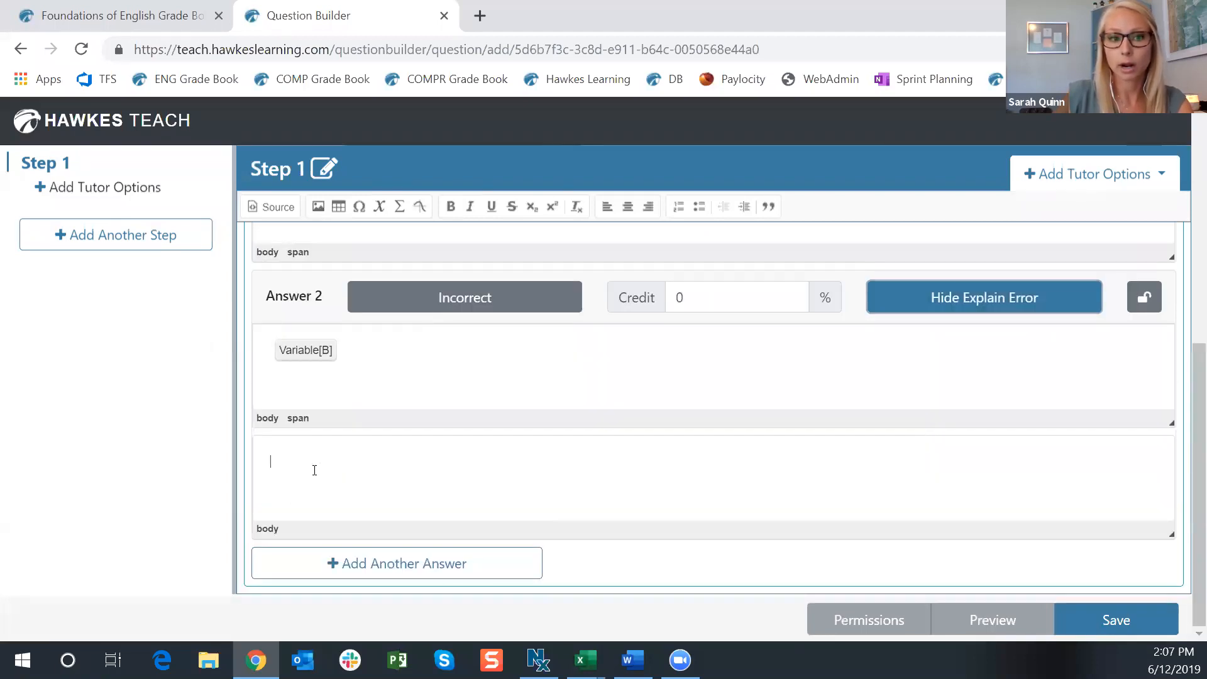
key(alt+Tab)
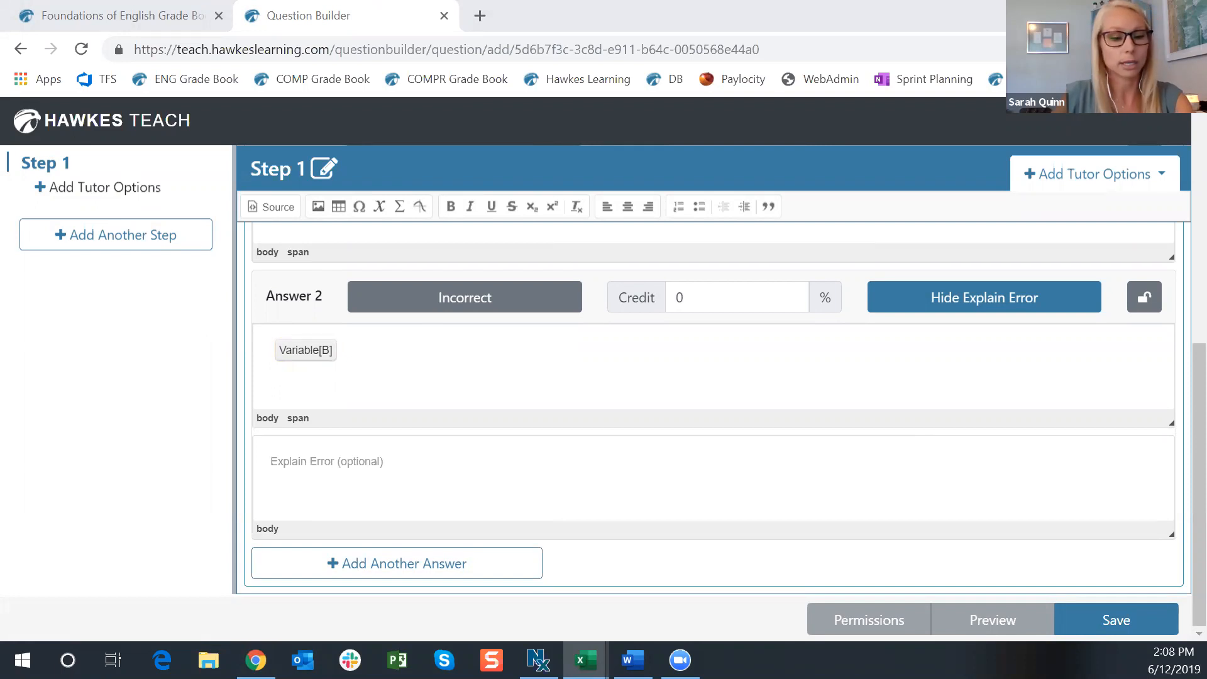
click(333, 461)
text(You were asked to identify the coordinating conjunction.  Your answer is incorrect.  You chose a subordinating conjunction, which is used to introduce a dependent clause. Instead, look for the coordinating conjunction that can be used to join words, phrases, and independent clauses of equal weight. Use the acronym FANBOYS to remember the seven coordinating conjunctions.)
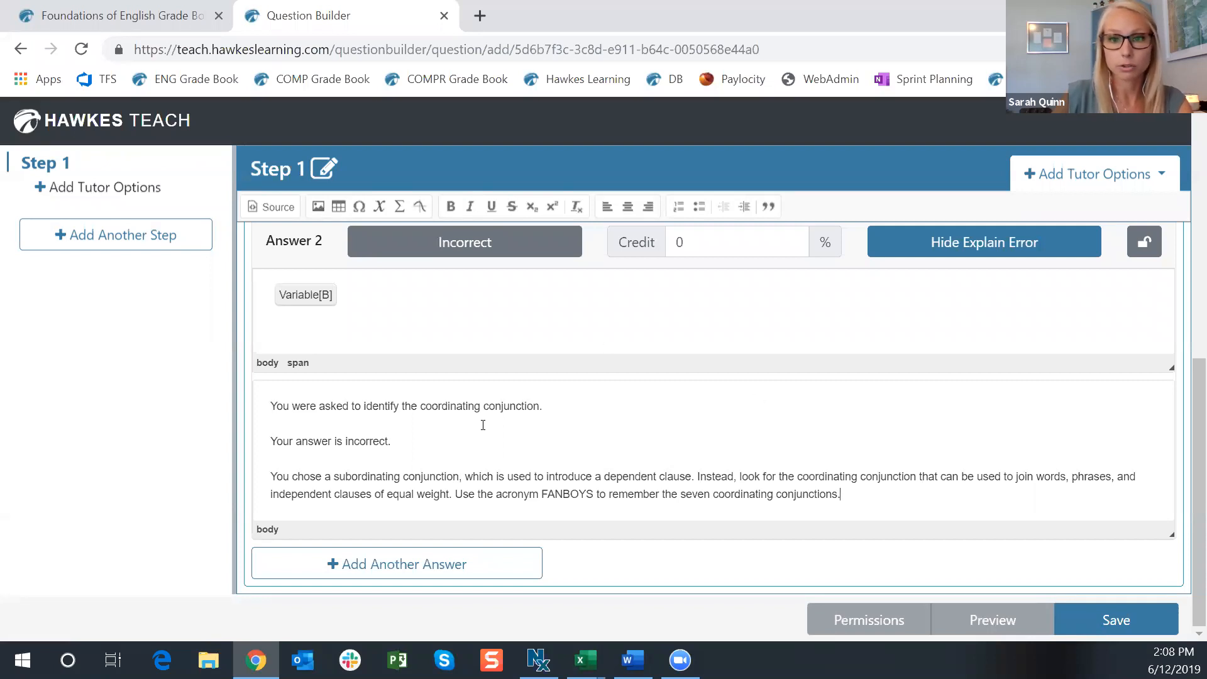
Review Answer 2's Explain Error text paragraph by paragraph: the task restatement, the incorrect notice and the explanation of both conjunction types.
drag(266, 405, 604, 406)
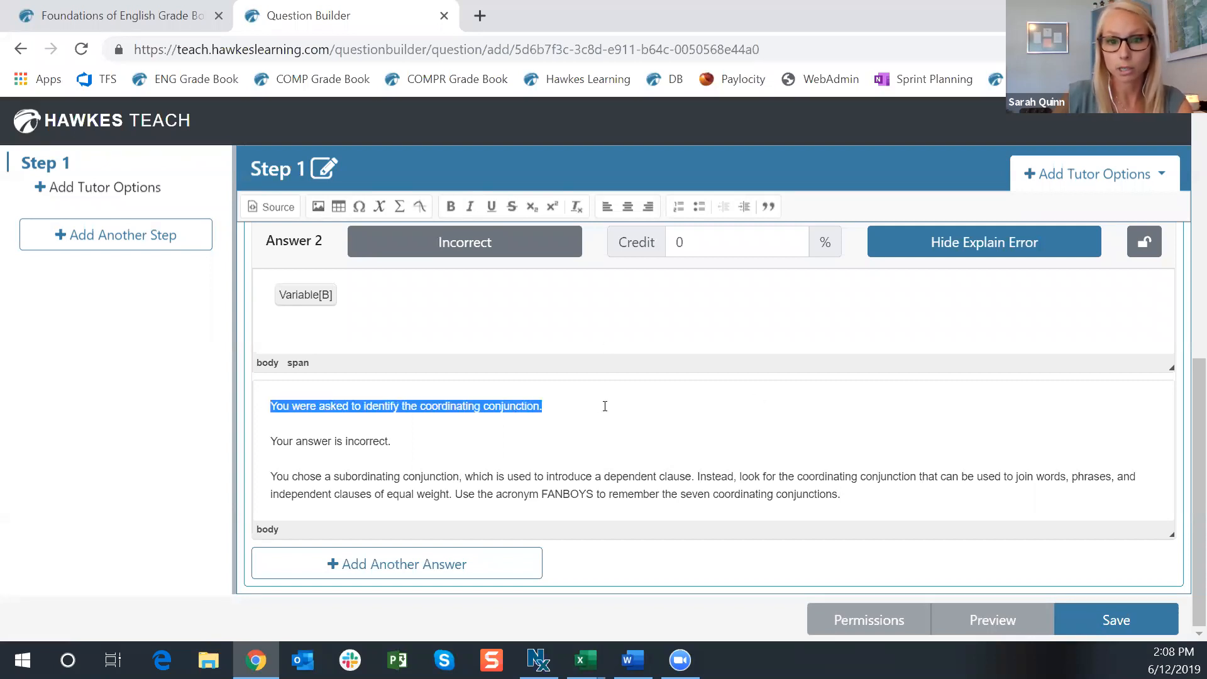
click(270, 406)
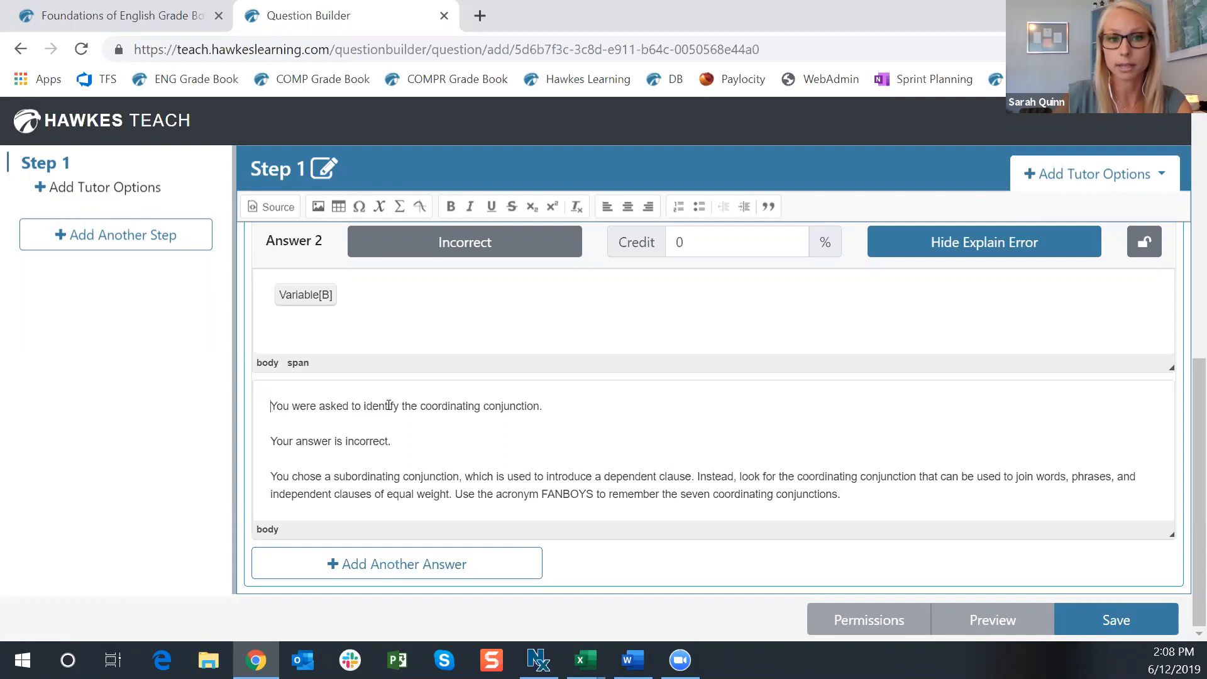
shift+click(587, 408)
drag(270, 443, 463, 444)
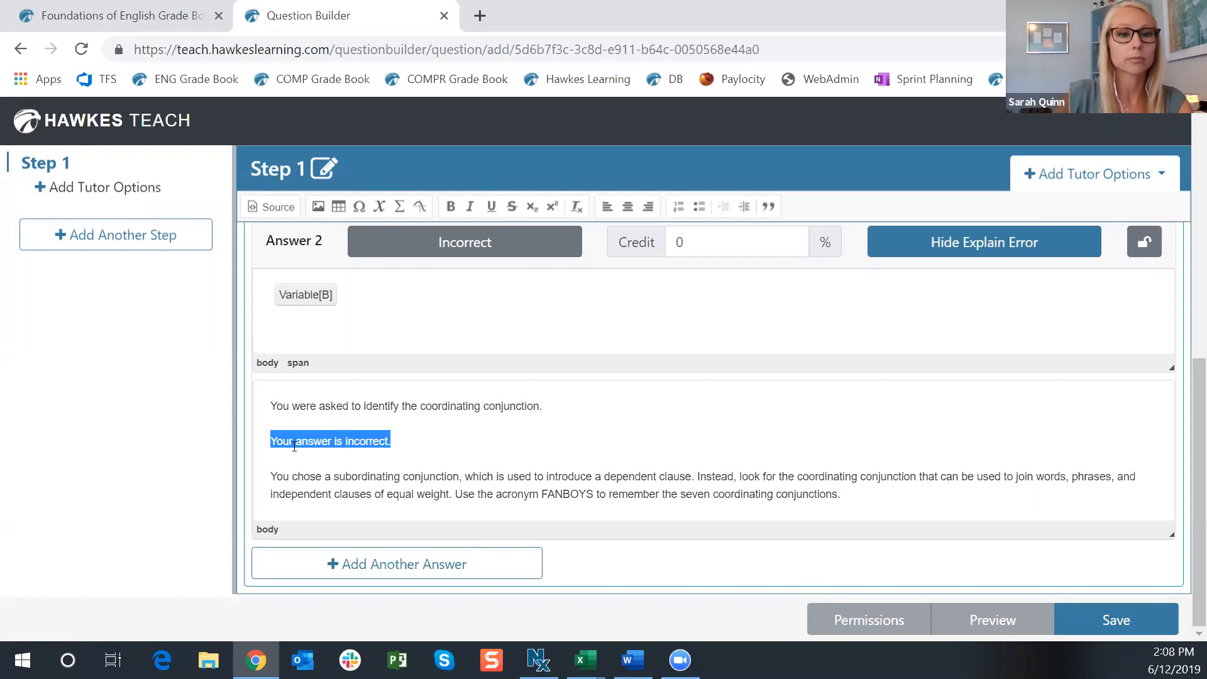
click(365, 445)
drag(269, 476, 857, 499)
click(420, 490)
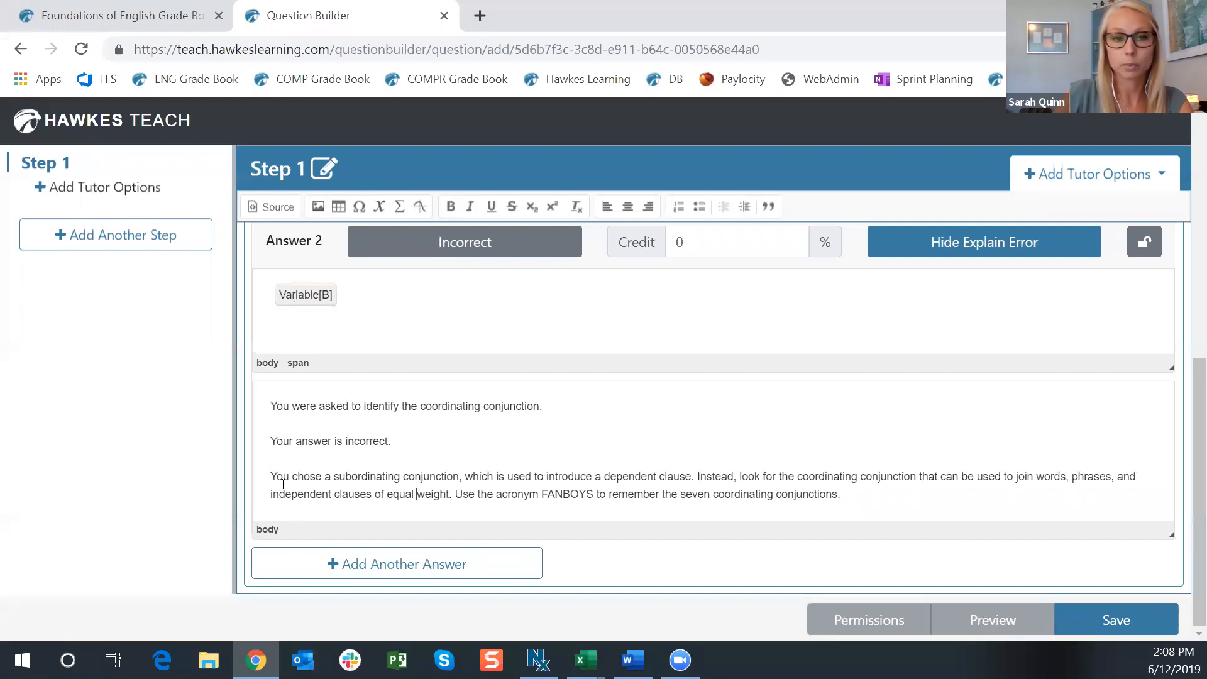
drag(285, 476, 1093, 484)
click(467, 477)
click(814, 476)
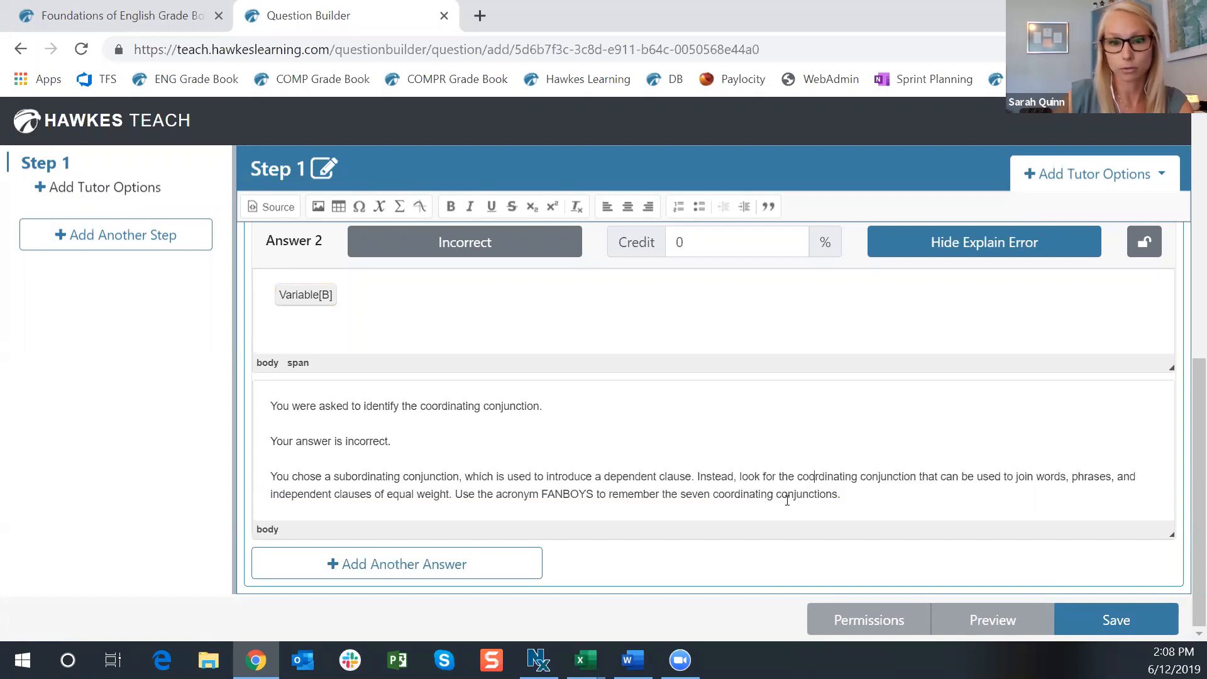
scroll(808, 495, up, 1)
scroll(808, 495, down, 1)
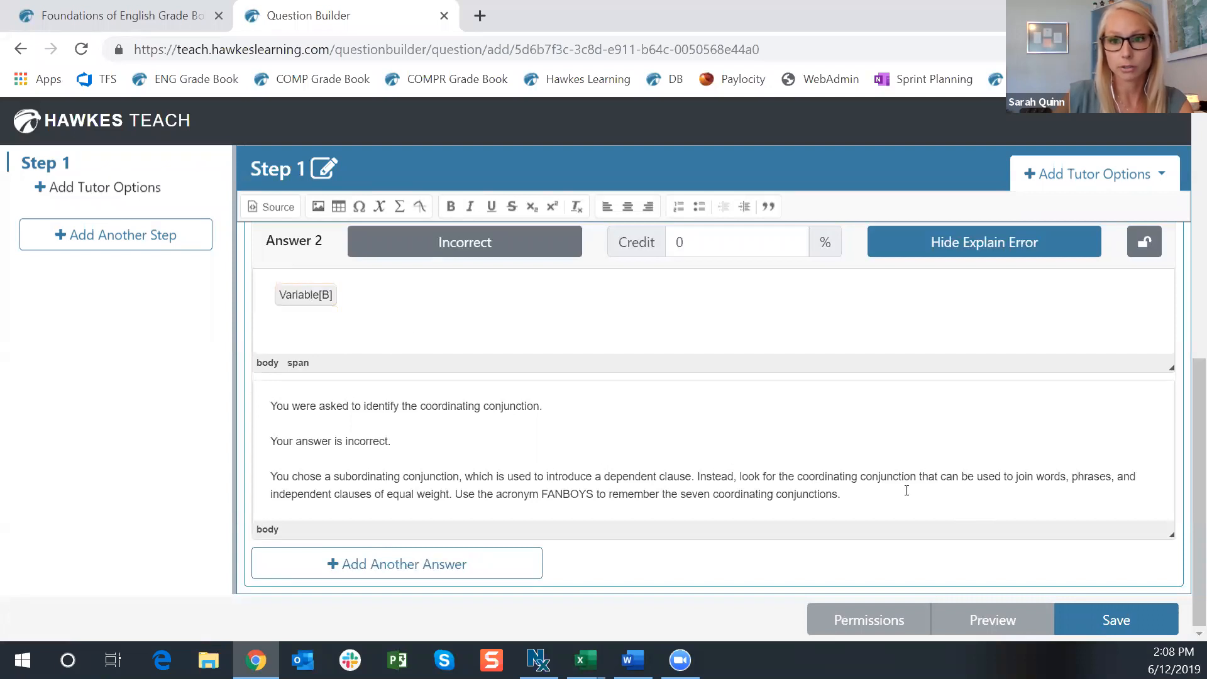
Save the question as "Lesson 4.6 - Question 1" with low difficulty.
click(1113, 622)
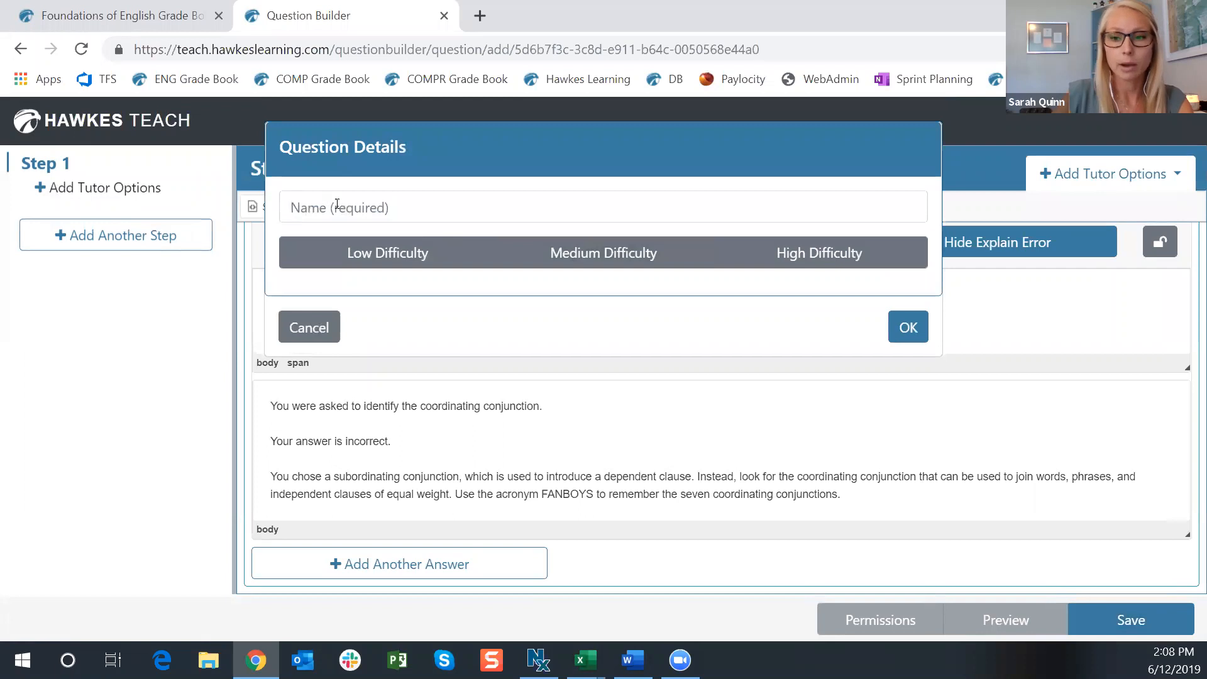
click(337, 204)
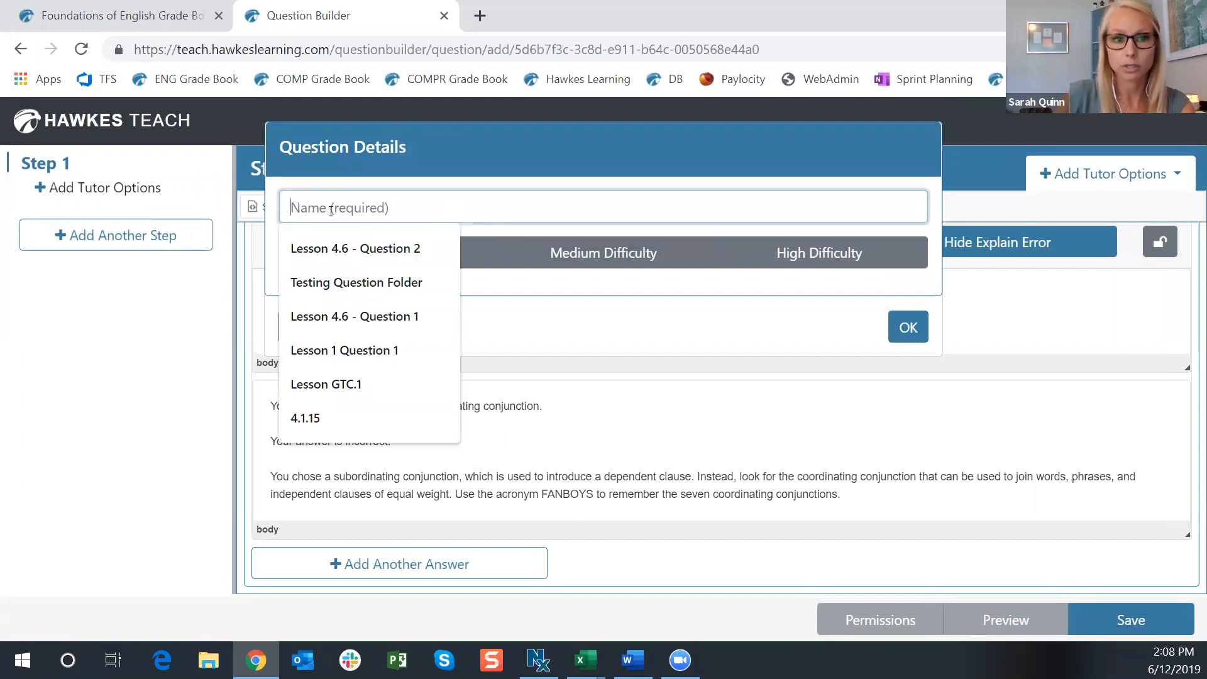
click(404, 315)
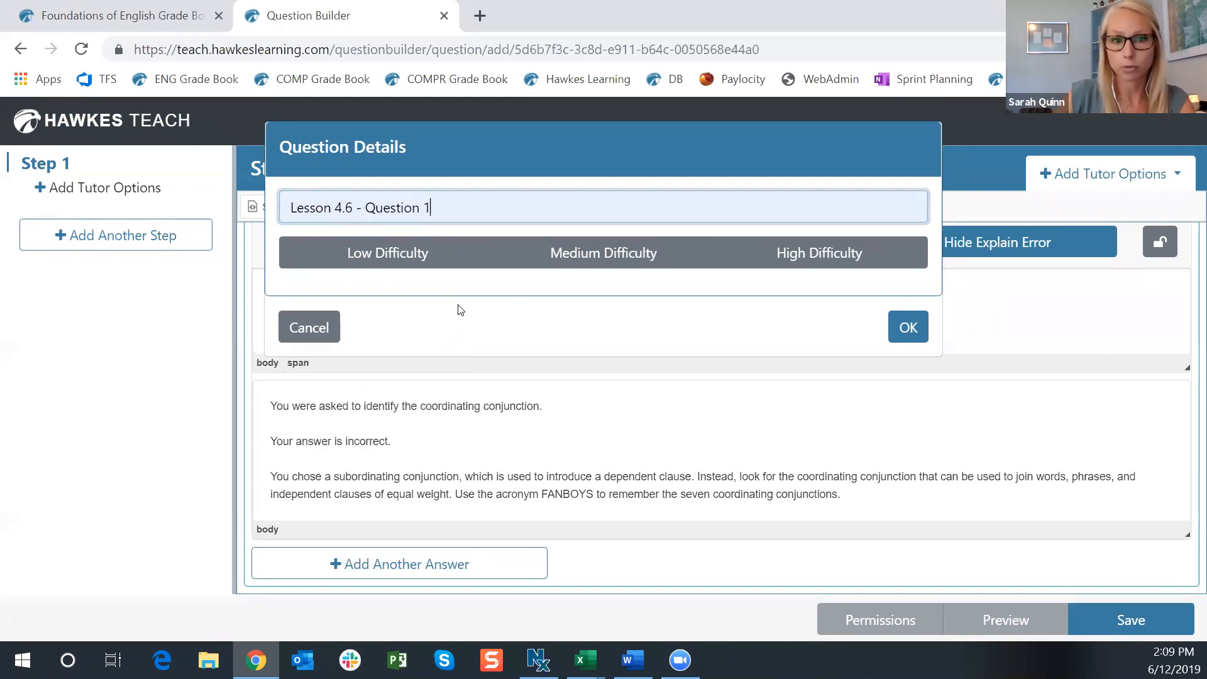
click(433, 257)
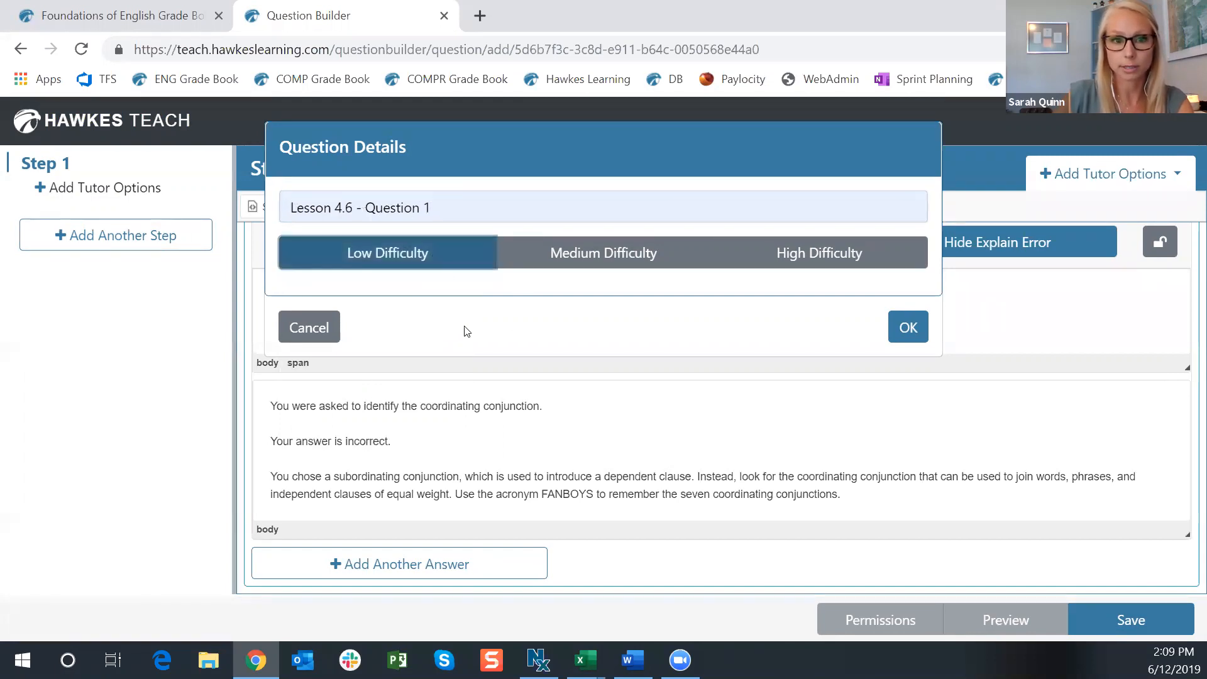
click(908, 327)
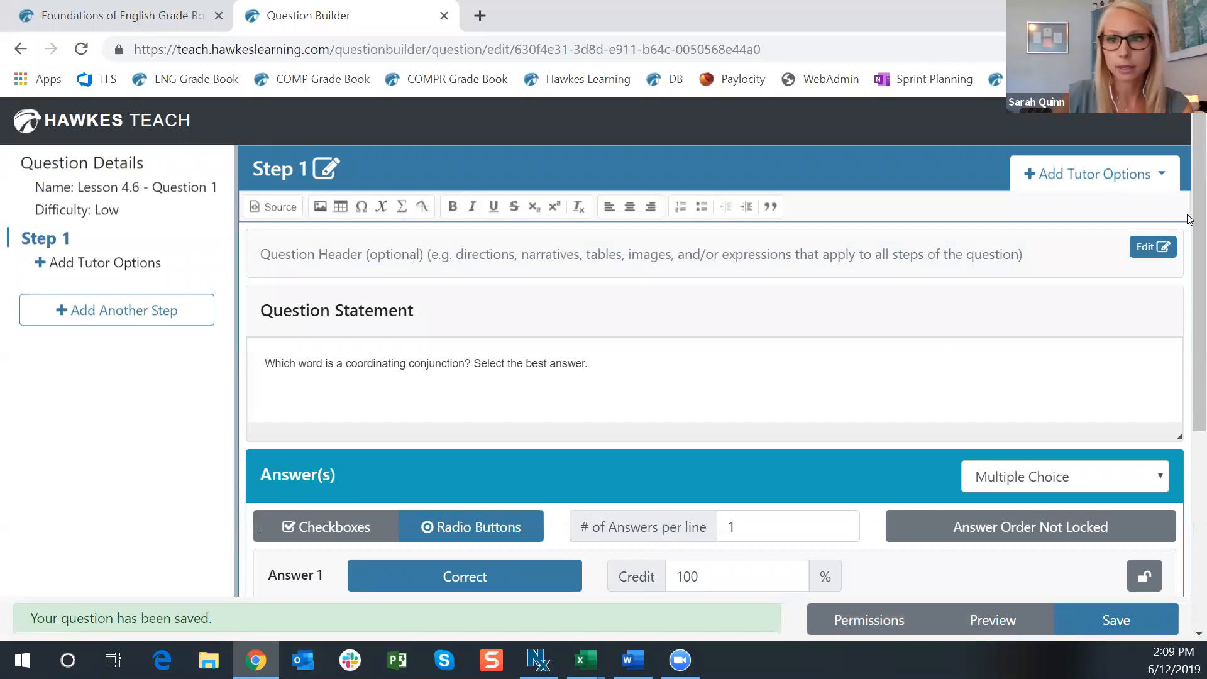
Add a Hint to Step 1 restating the task, explaining the seven coordinating conjunctions with FANBOYS, and listing one example sentence for each.
click(1078, 174)
click(1006, 212)
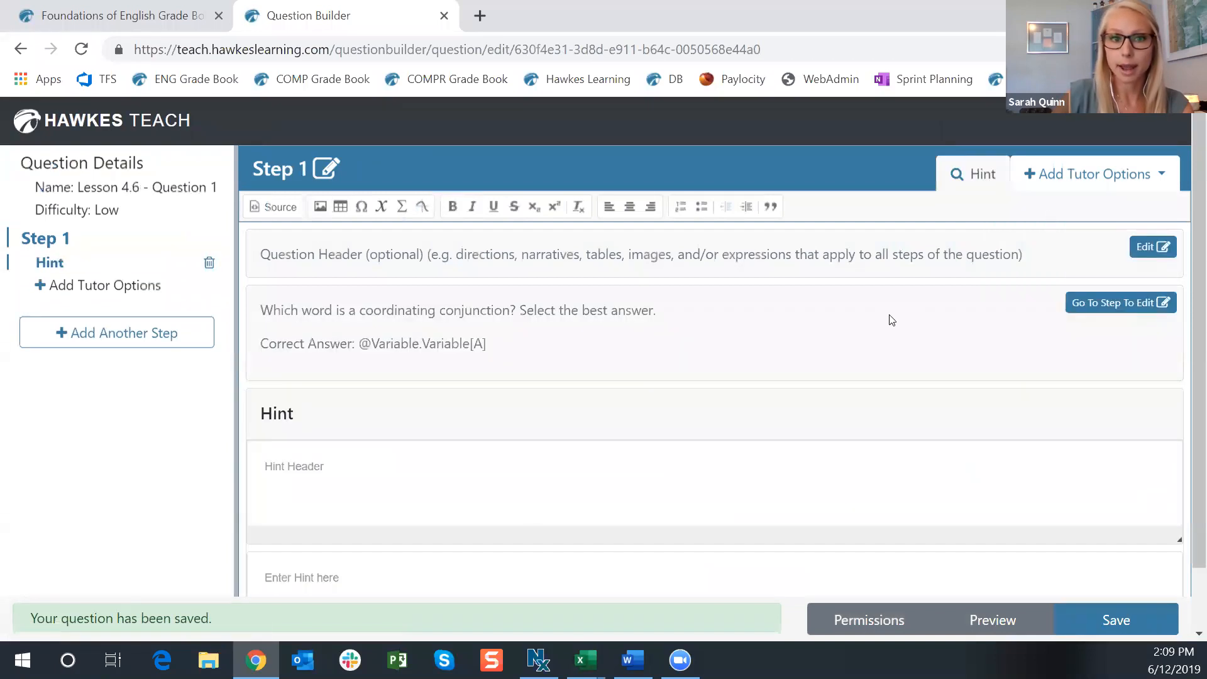
key(alt+Tab)
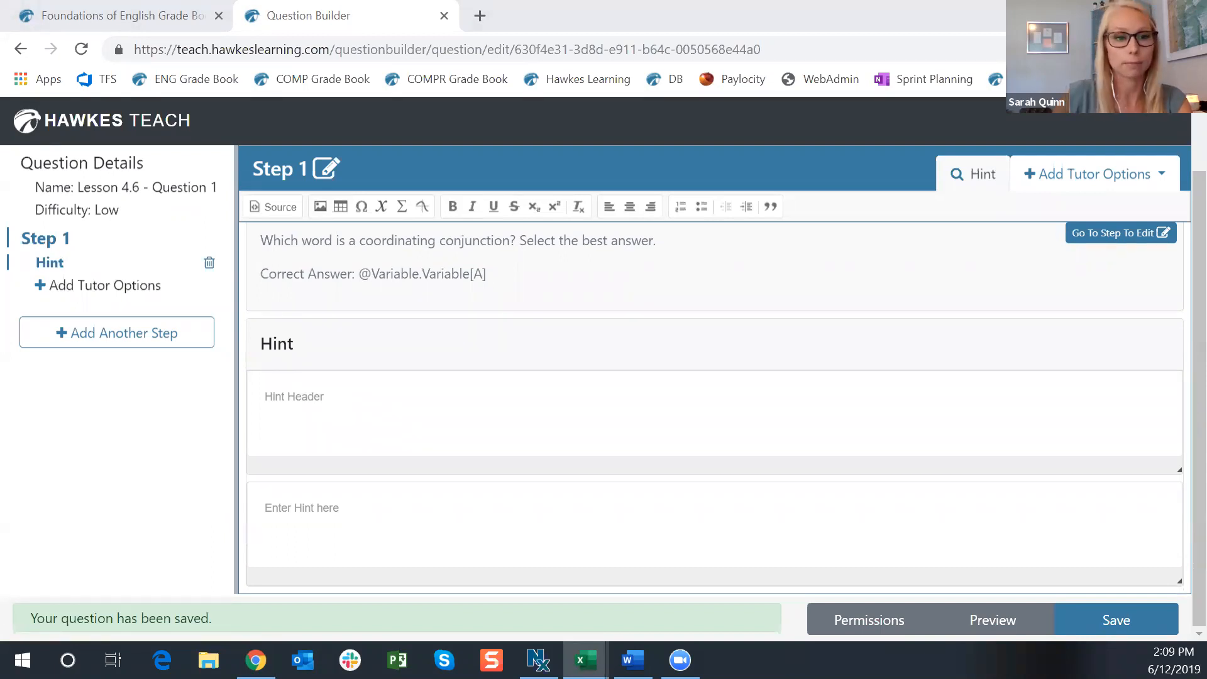
click(446, 498)
text(You were asked to identify the coordinating conjunction.  Remember, there are seven coordinating conjunctions, which can join words, phrases, and independent clauses of equal importance. Use the acronym FANBOYS to remember the coordinating conjunctions. Review how each coordinating conjunction functions in the example sentences below:  Reggie went to the hardware store, for he needed three canisters of paint. Maxine and Roberto have been married for almost fifty years. Weston did not take out the trash, nor did he do all his homework. The Broadway play was unsettling, but Terrence enjoyed its thought-provoking message. To make a smoothie dairy-free, you can use almond milk or soy milk instead of cow's milk. Roxie knew what she needed to do for a good grade, yet she procrastinated anyway. Marcus bought the wrong type of soil at the hardware store, so he is returning it tomorrow.)
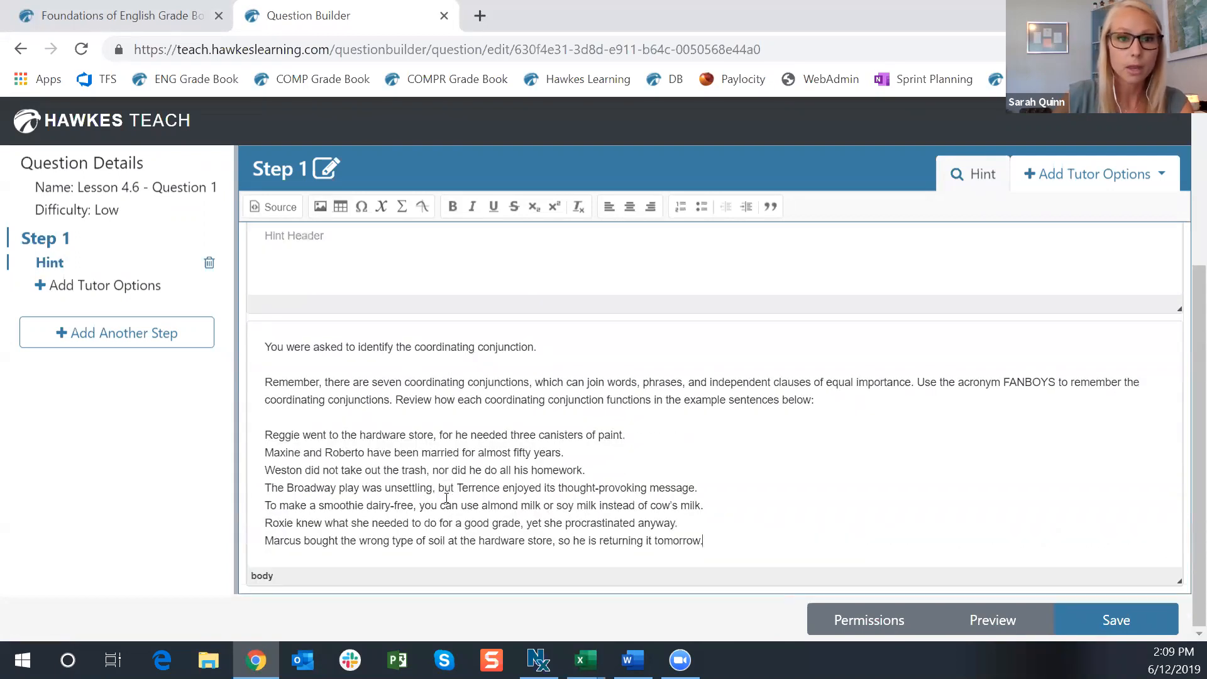
Review the hint's opening sentence and its reminder paragraph about coordinating conjunctions and the FANBOYS acronym.
drag(259, 351, 606, 352)
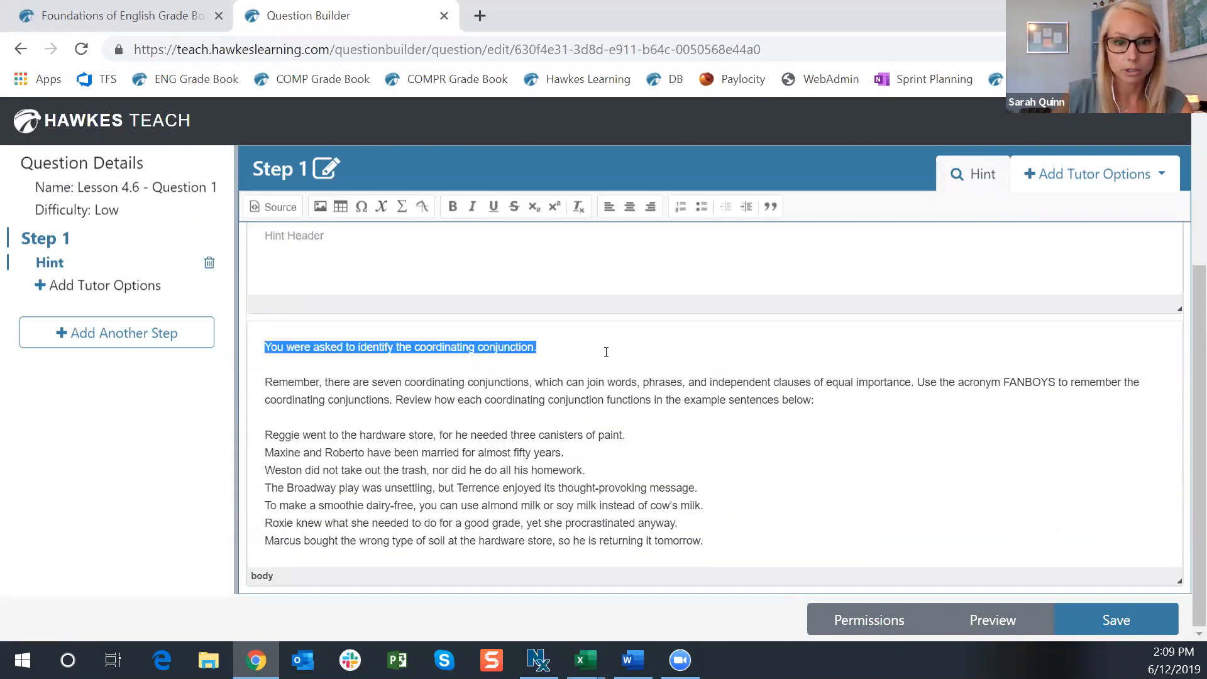
click(547, 346)
drag(260, 380, 824, 400)
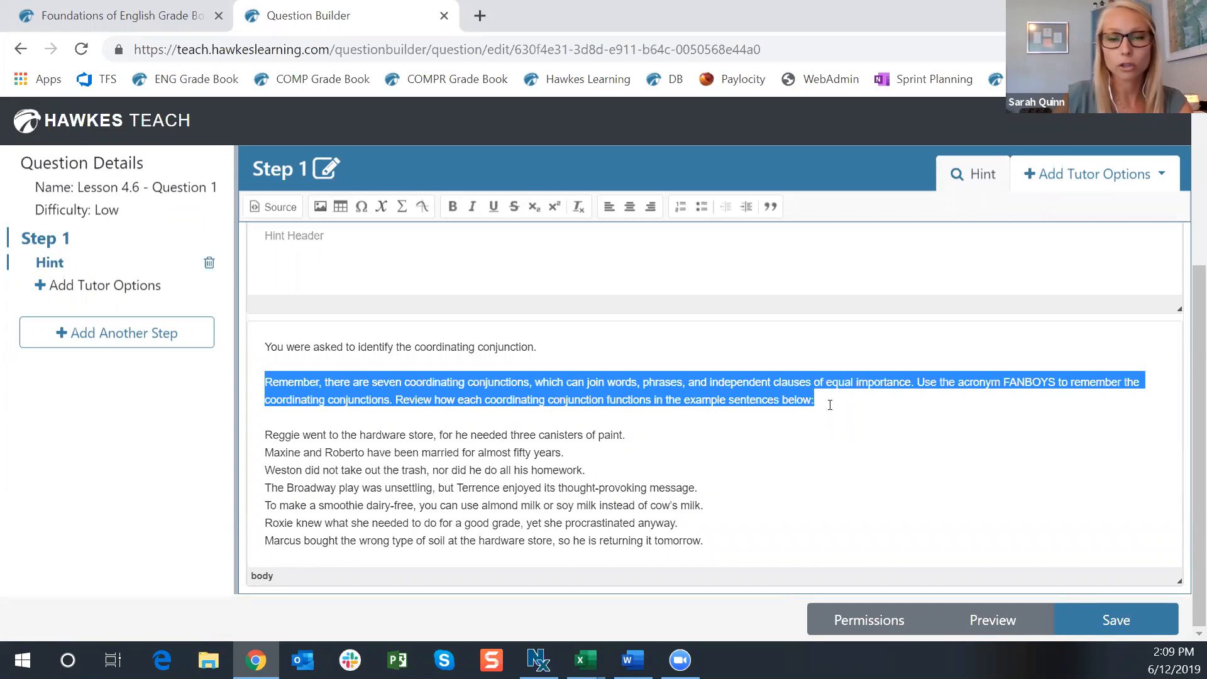
click(590, 397)
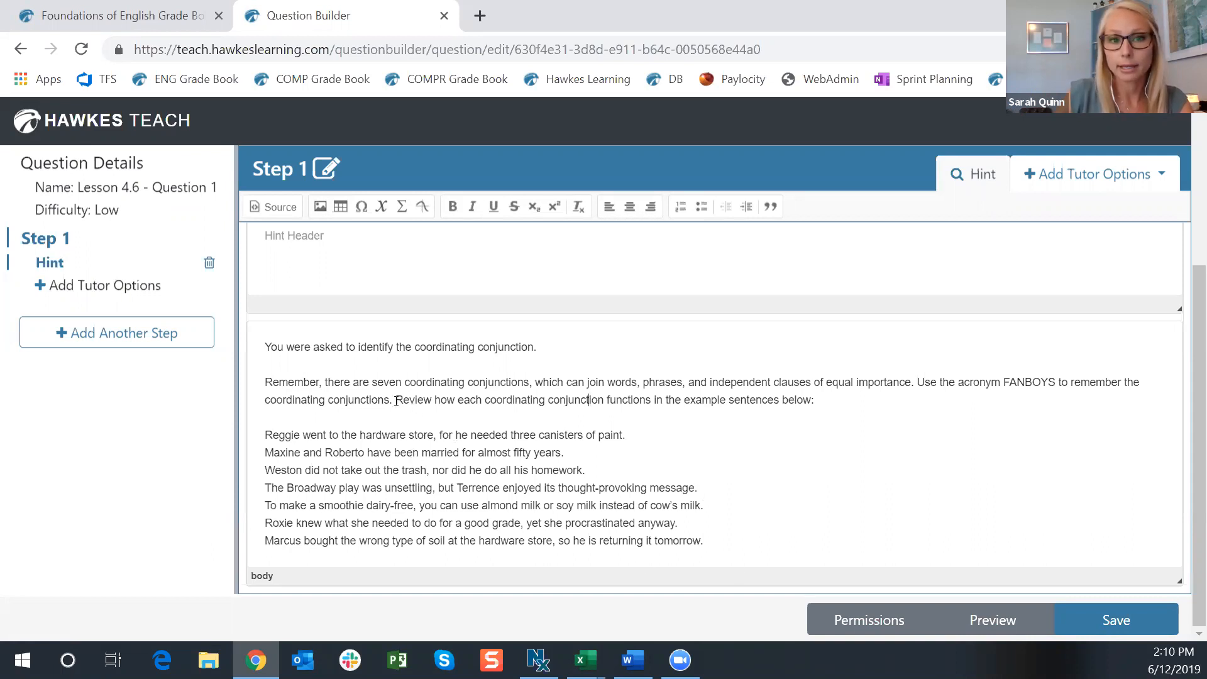
drag(918, 382, 1058, 383)
click(990, 383)
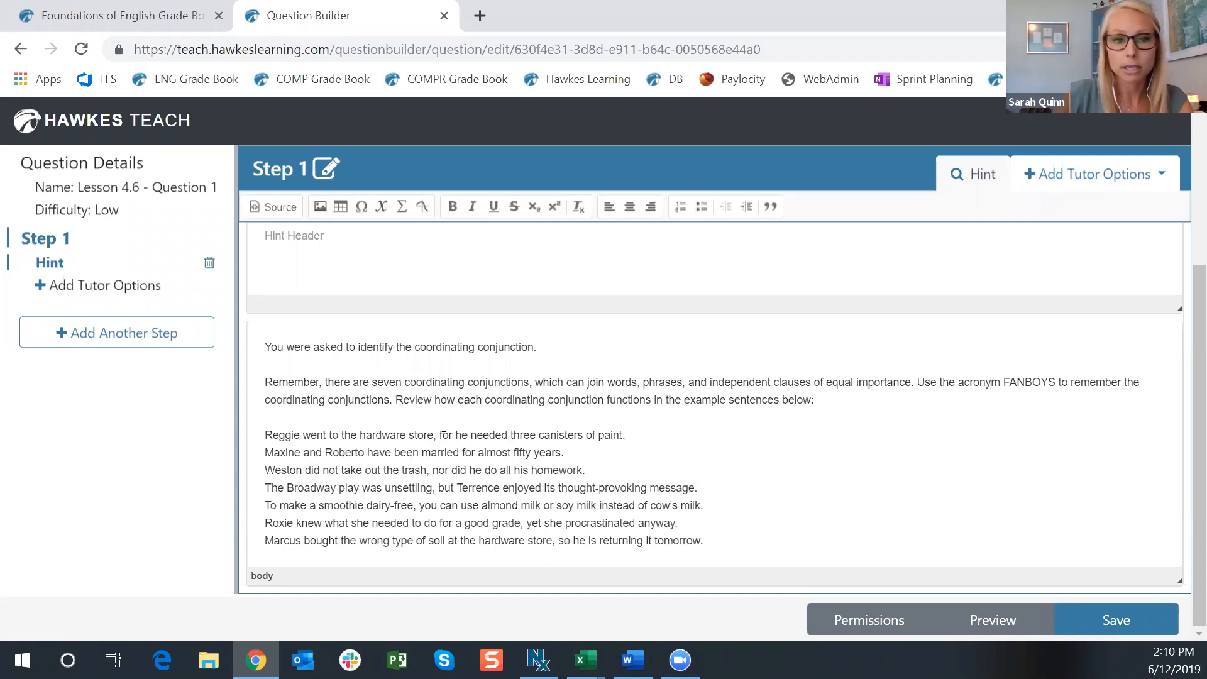
Bold the conjunctions "for", "and", "nor" and "but" in the hint's first four example sentences.
key(ctrl+shift+Right)
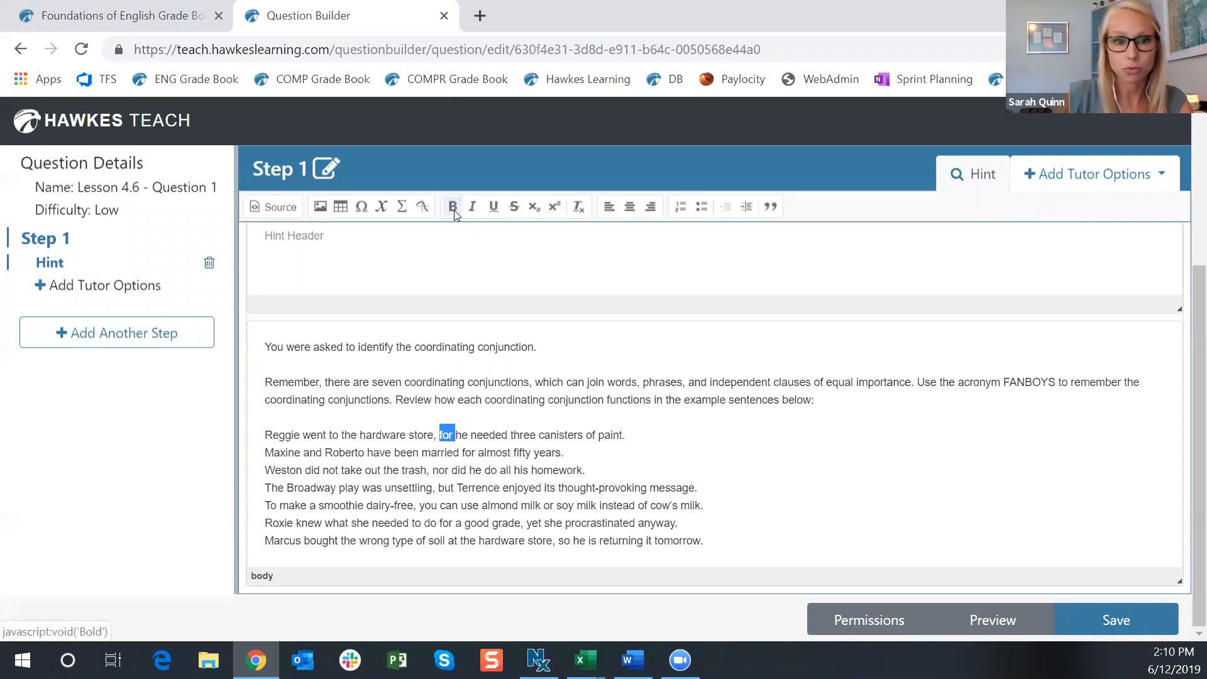
click(452, 206)
double_click(316, 446)
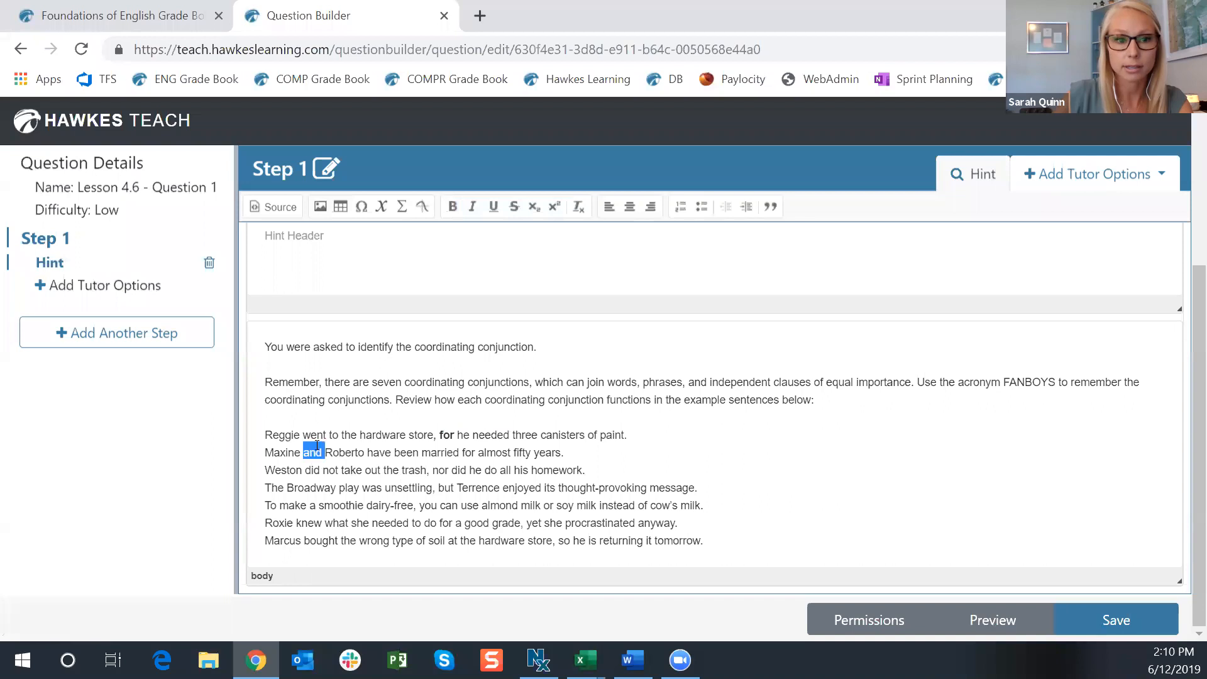
click(452, 206)
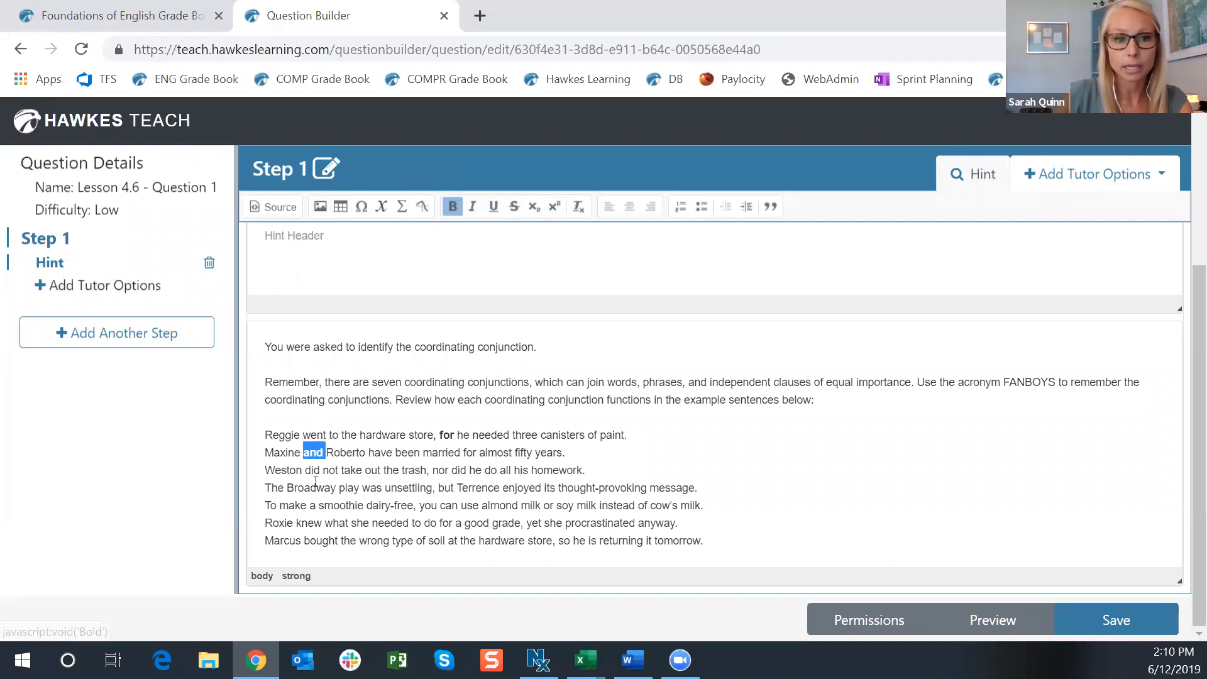
click(440, 473)
double_click(439, 473)
click(453, 207)
double_click(448, 488)
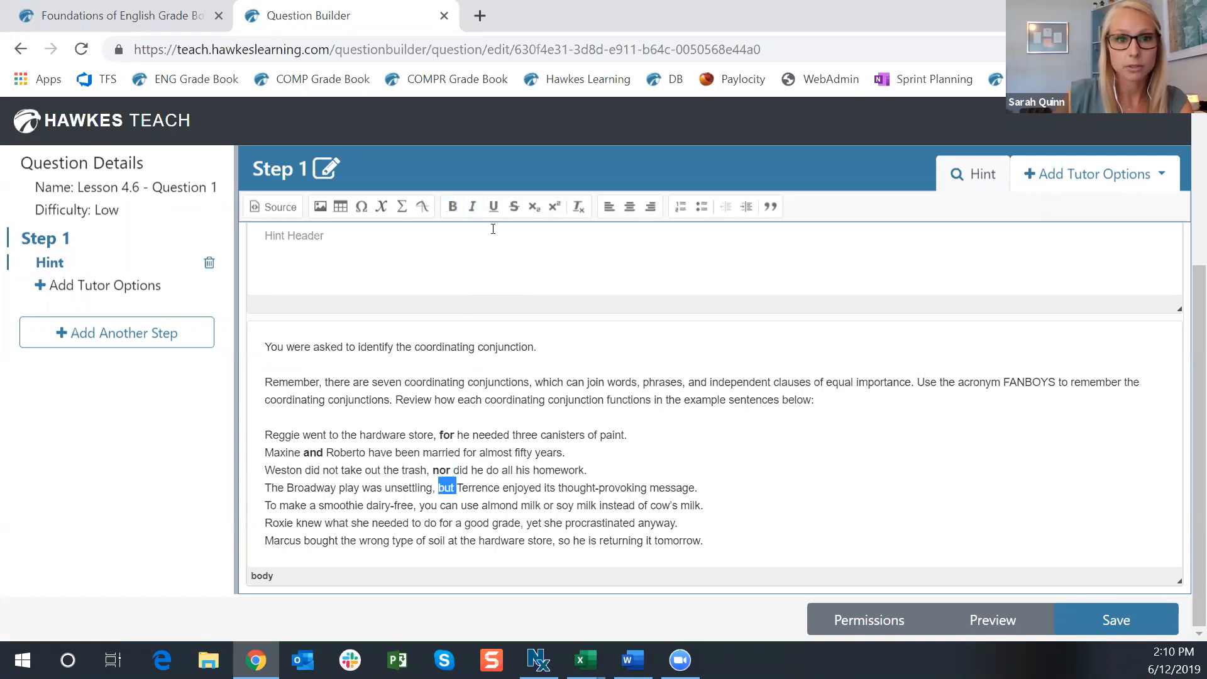
click(452, 206)
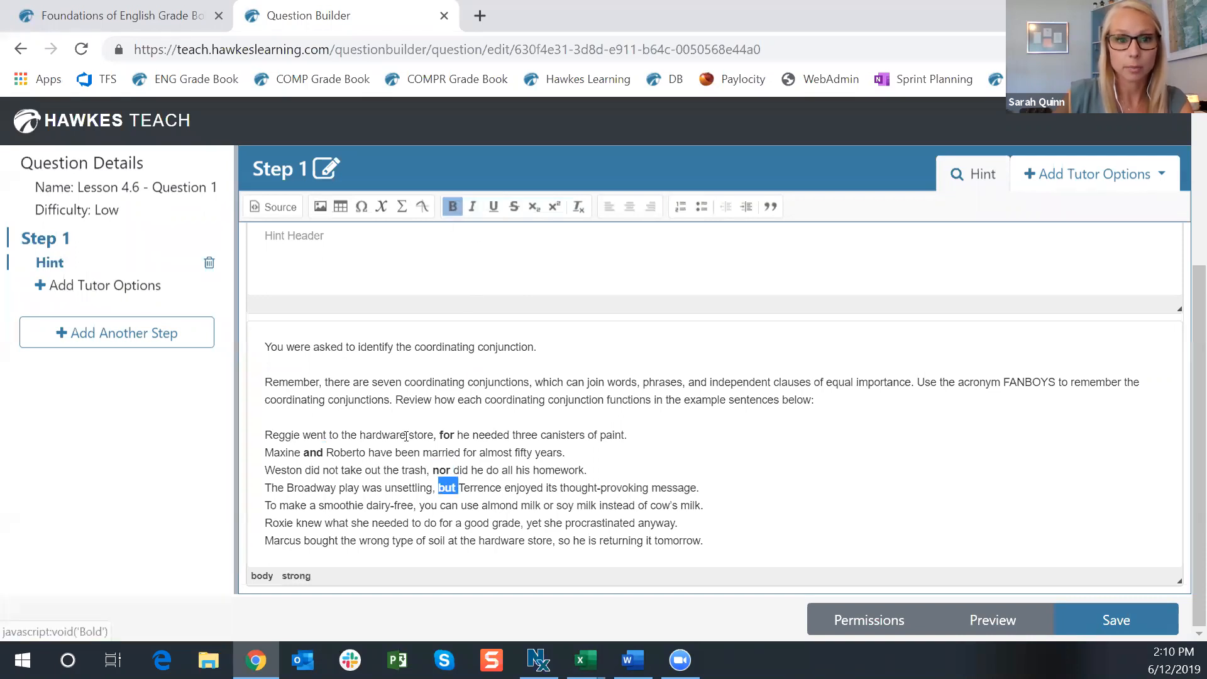
Bold "or", "yet" and "so" in the hint's last three example sentences and save the question.
double_click(550, 504)
click(453, 206)
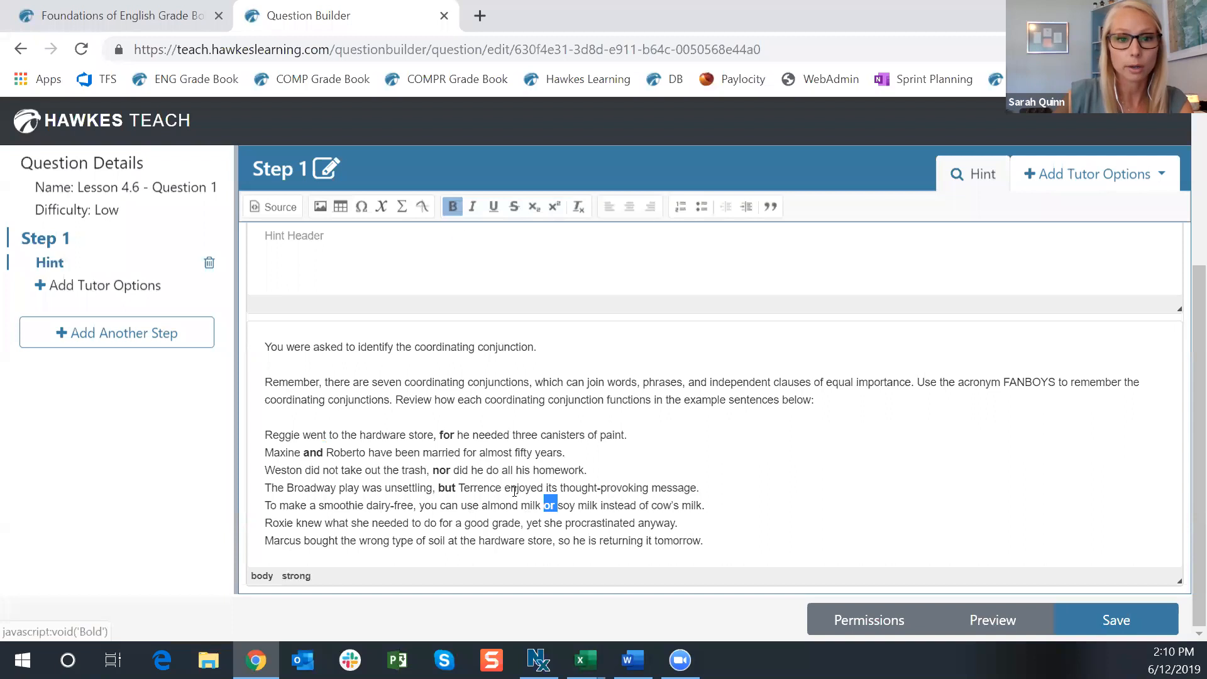
double_click(535, 522)
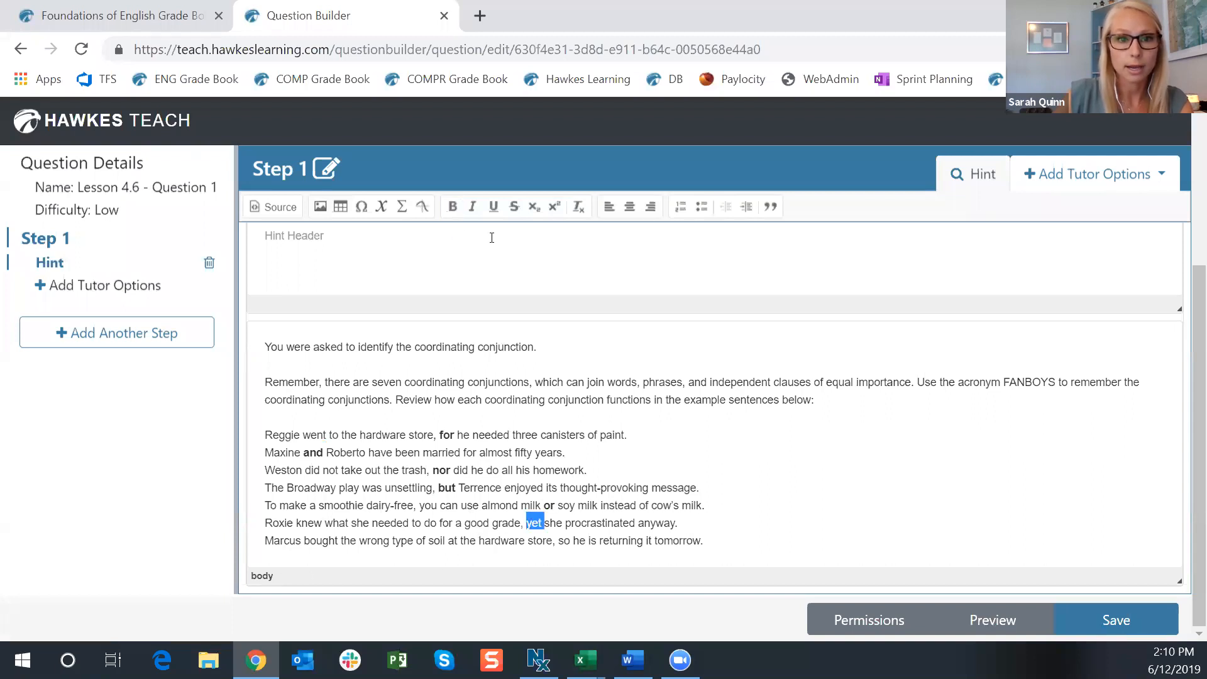
click(453, 206)
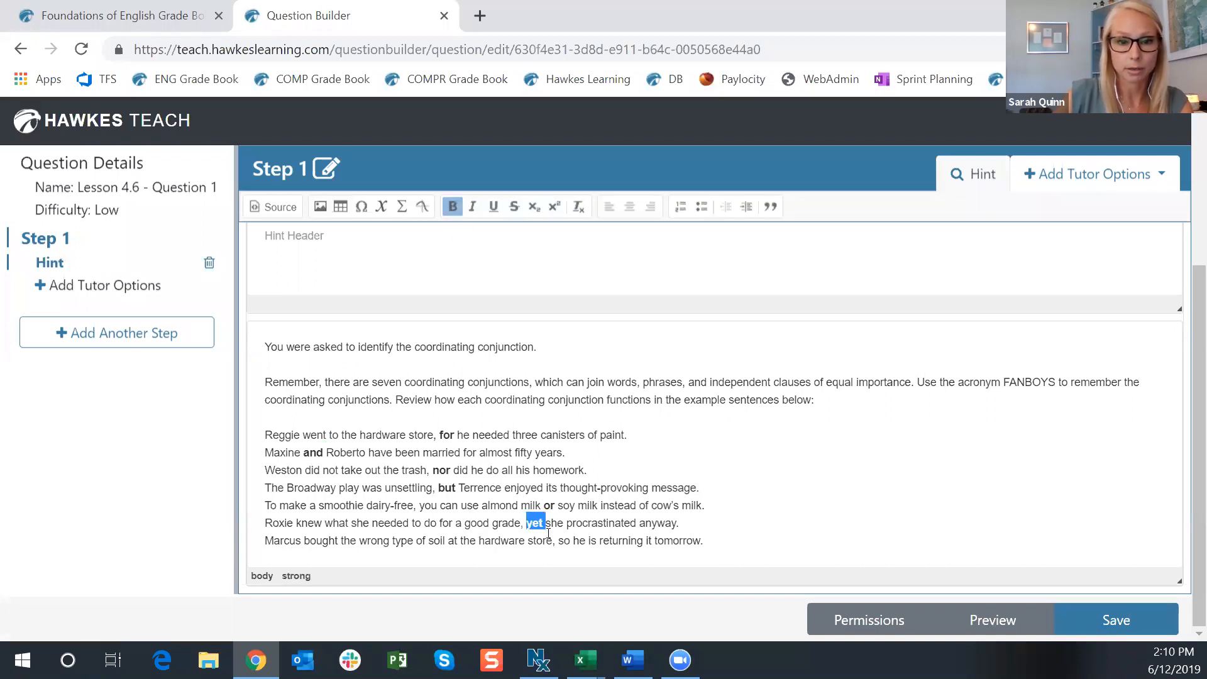
click(560, 541)
double_click(565, 541)
click(452, 206)
click(734, 538)
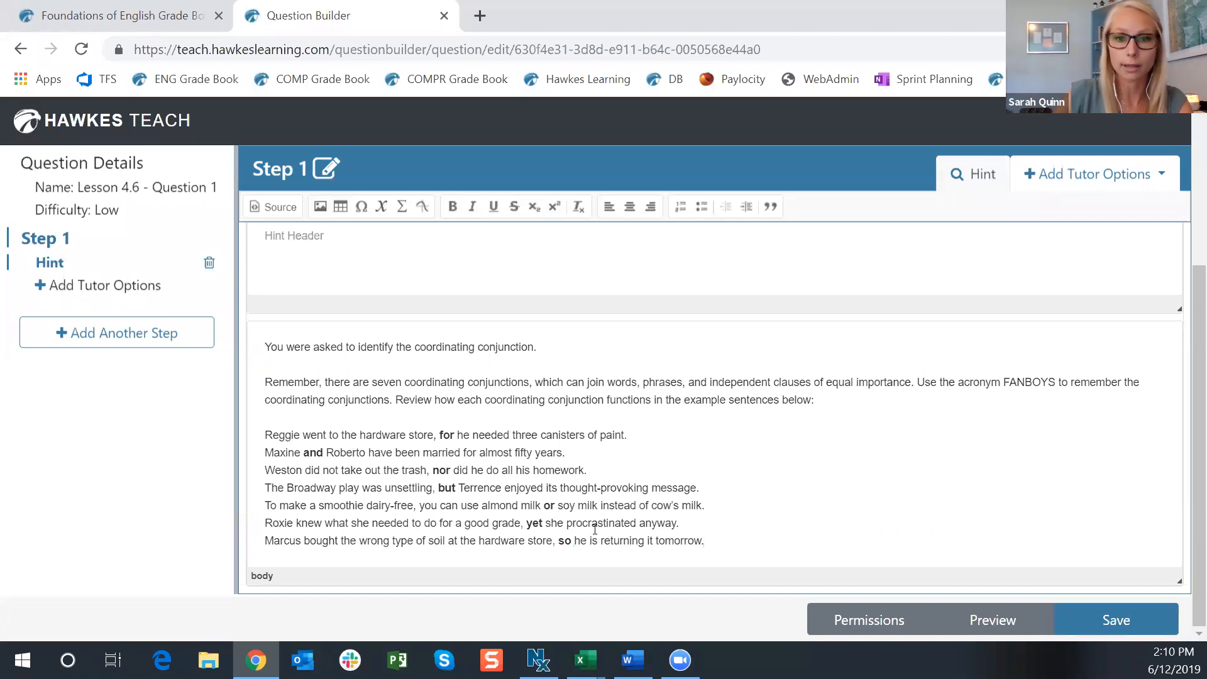
click(1090, 619)
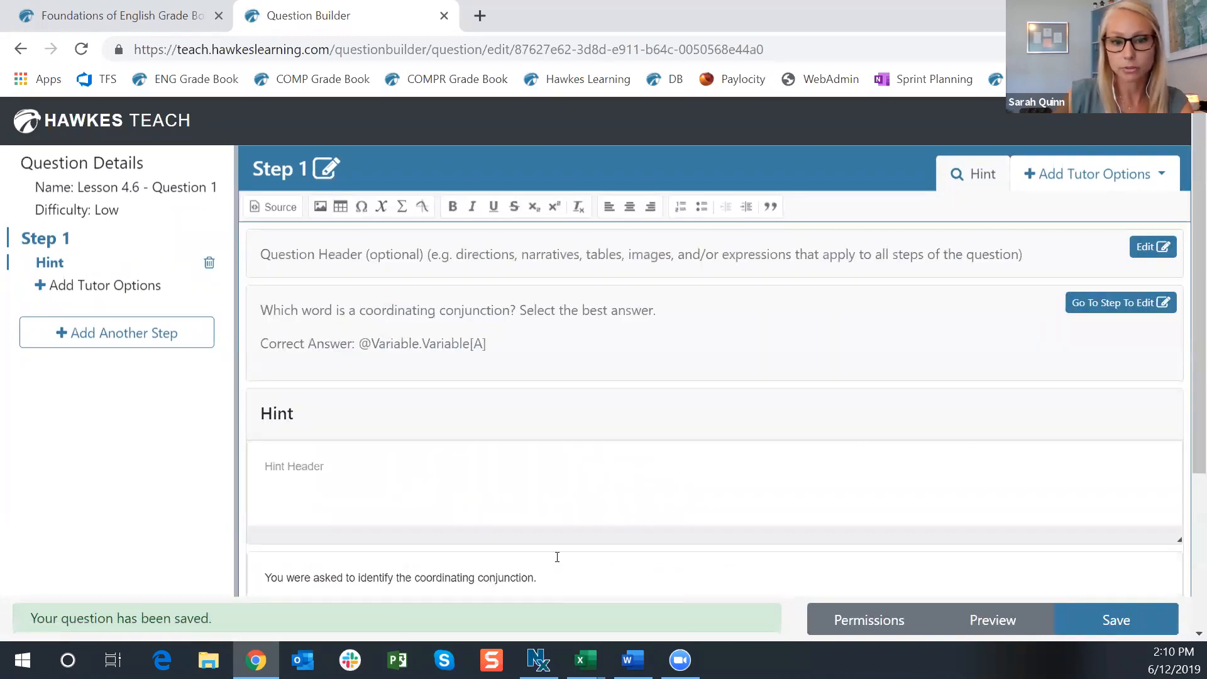
scroll(557, 557, down, 4)
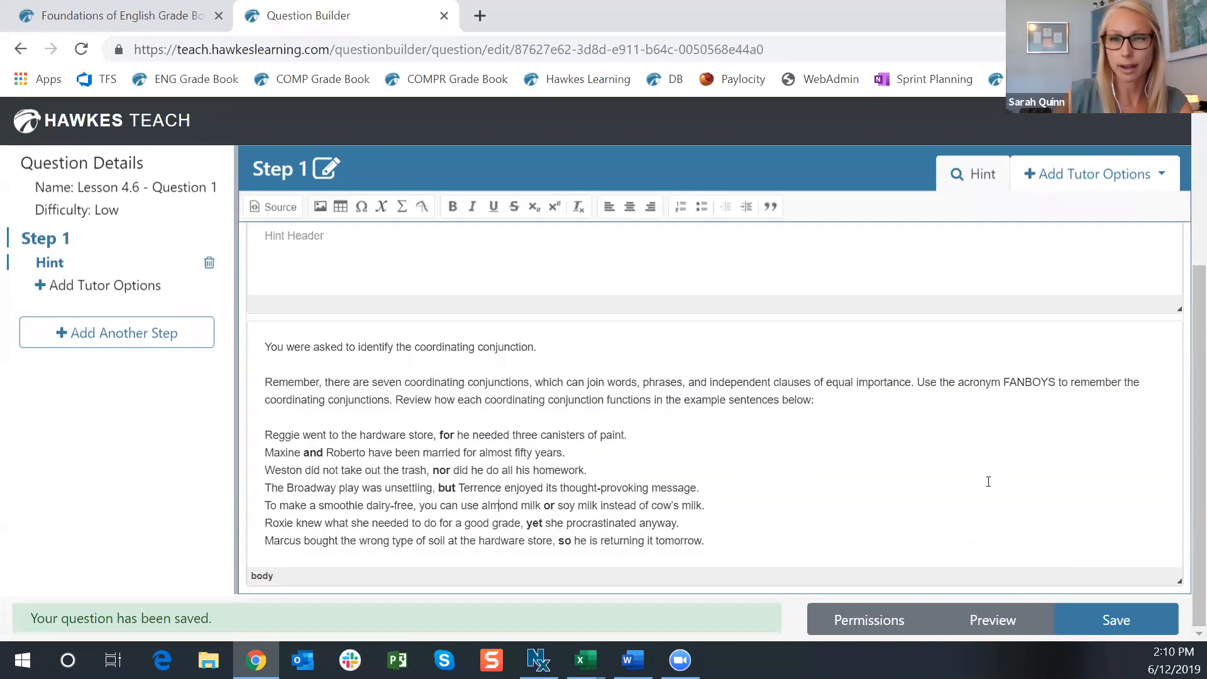
Add a Solution to Step 1 restating the task, giving the correct answer as [Variable A], and explaining its use in the [Variable C] sentence.
click(1049, 183)
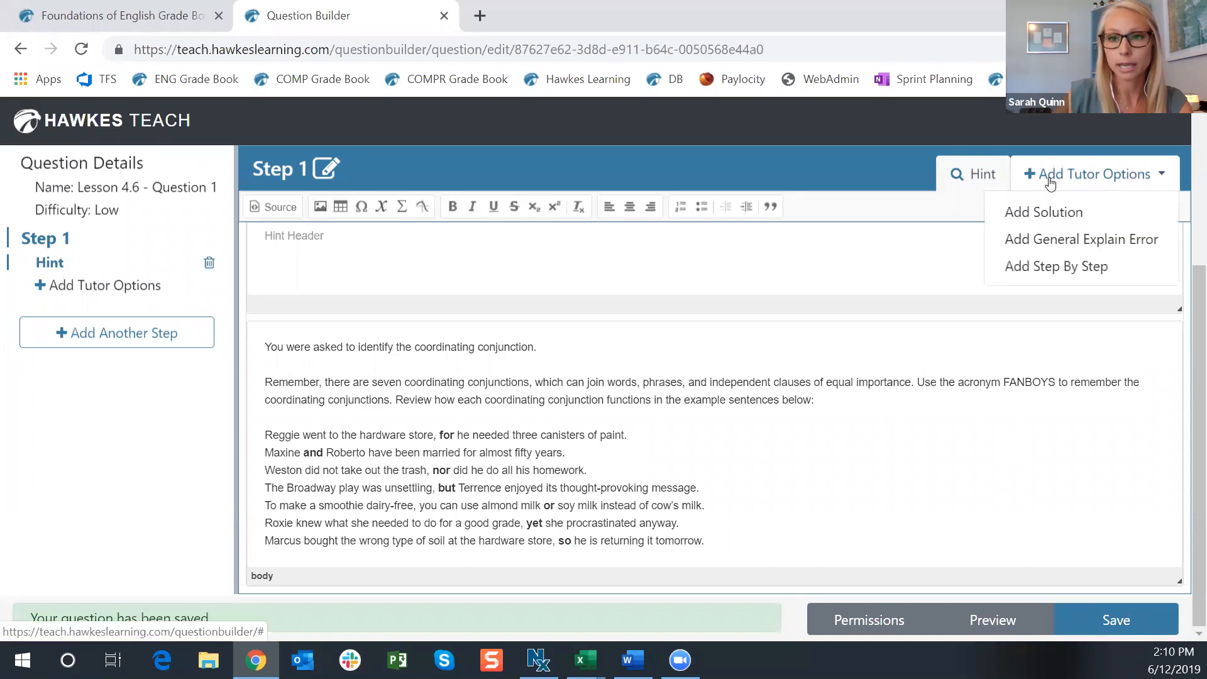
click(1050, 210)
key(alt+Tab)
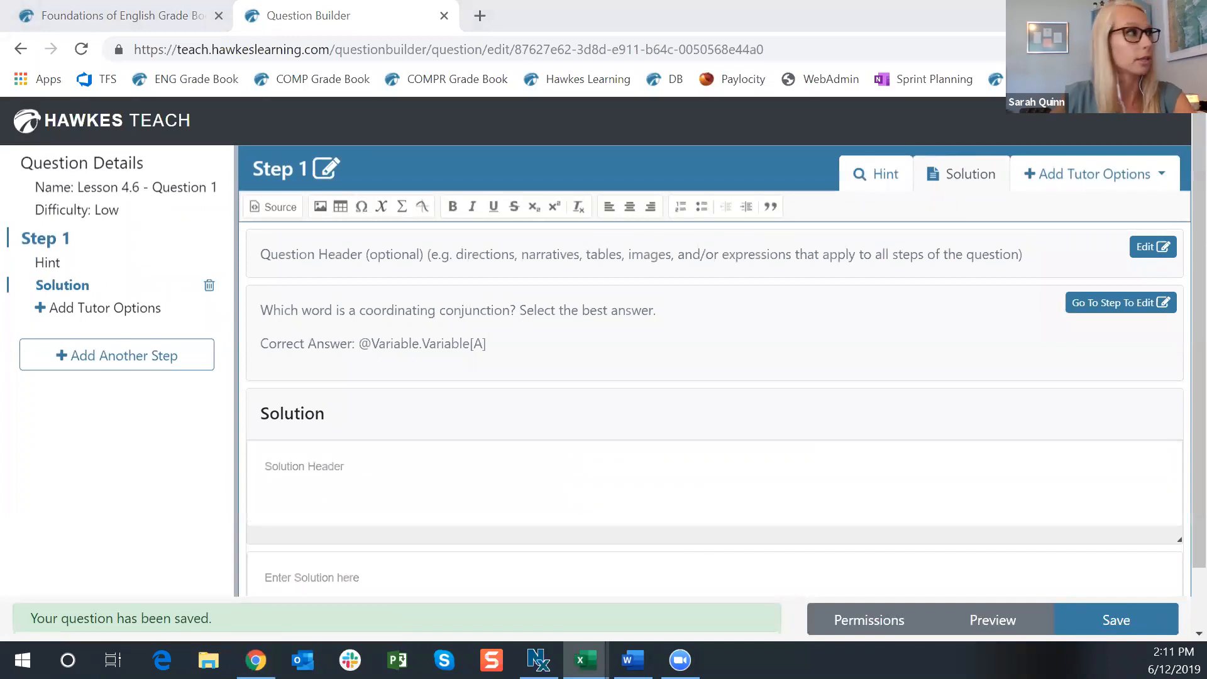
click(449, 535)
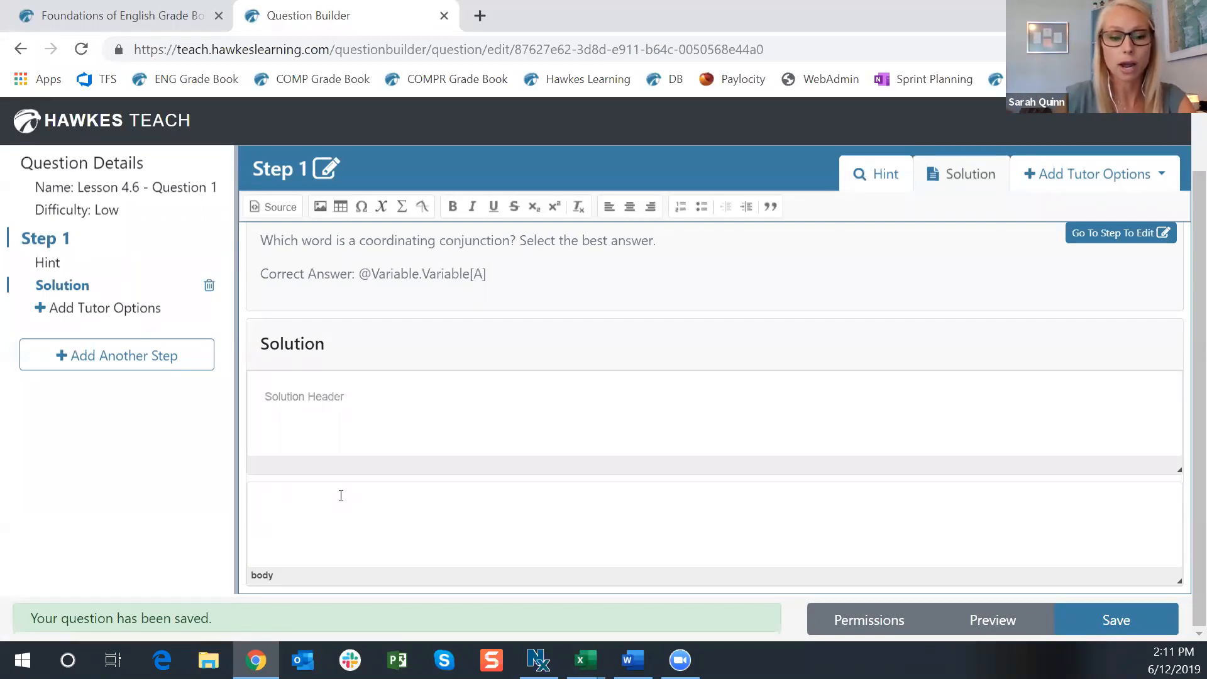
text(You were asked to identify the coordinating conjunction.  The following answer is correct:  [Variable A]  This is one of the seven coordinating conjunctions that can be used to join words, phrases, and clauses of equal weight in a sentence. In the following sentence, it is used to join two independent clauses:  [Variable C])
scroll(418, 499, down, 2)
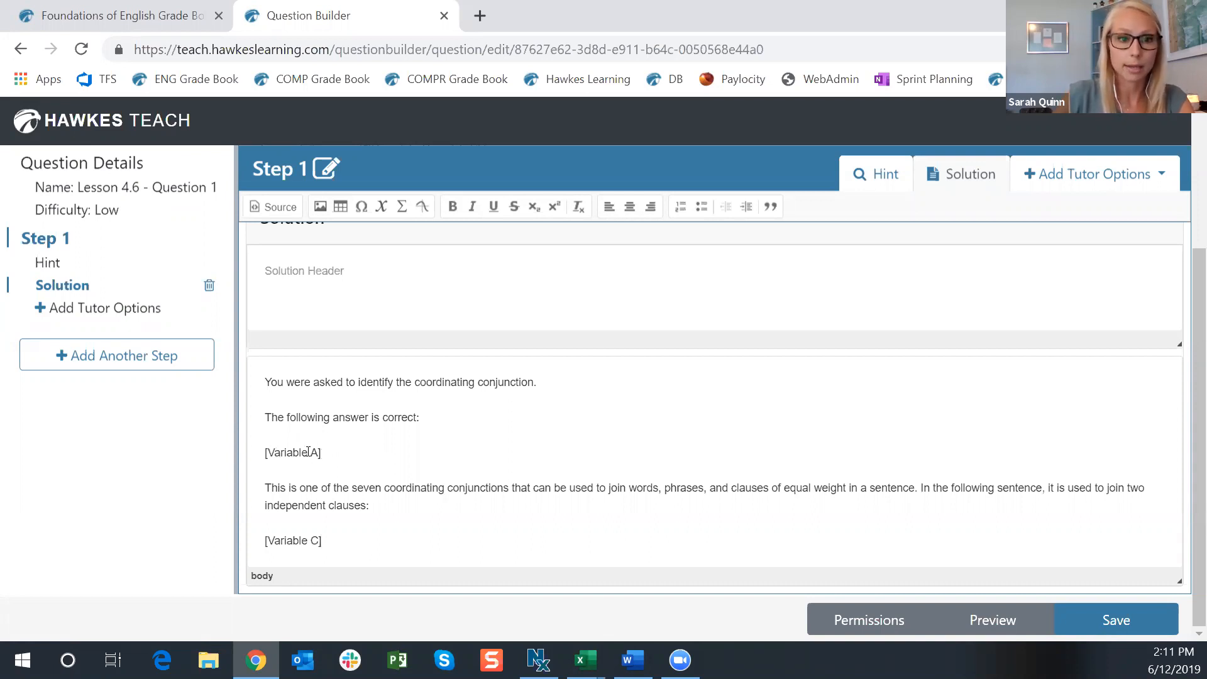
Replace the [Variable A] placeholder in the solution with column A of the existing variable.
drag(329, 451, 267, 452)
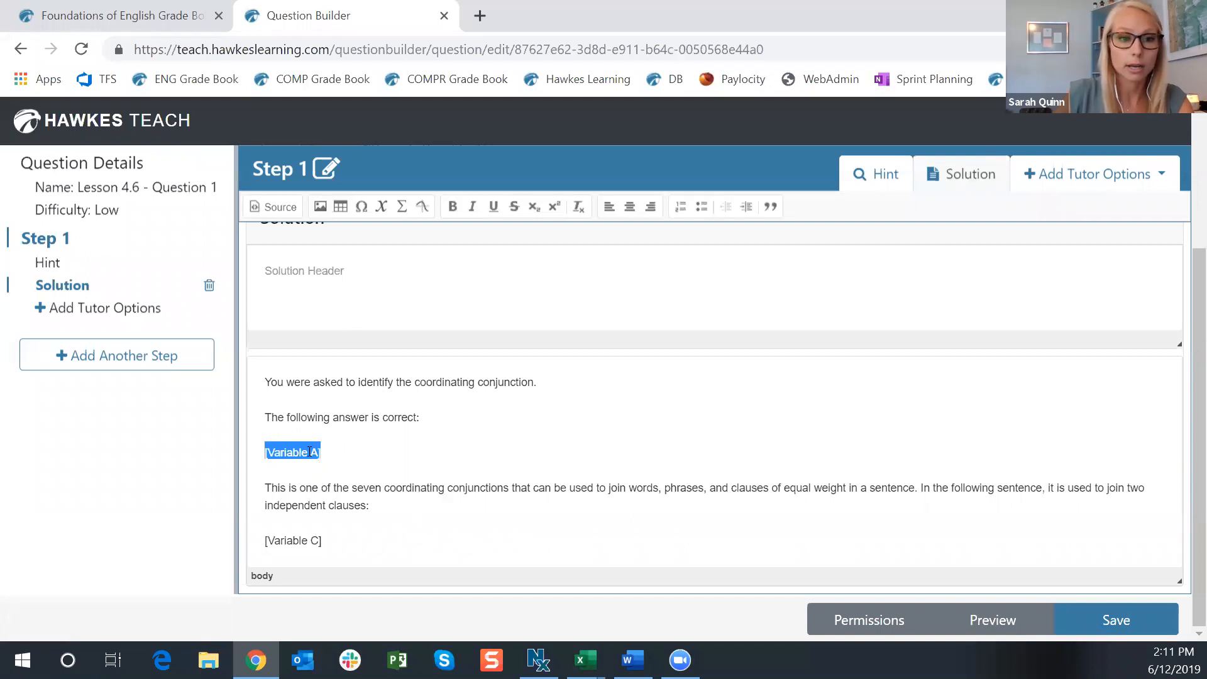
click(379, 213)
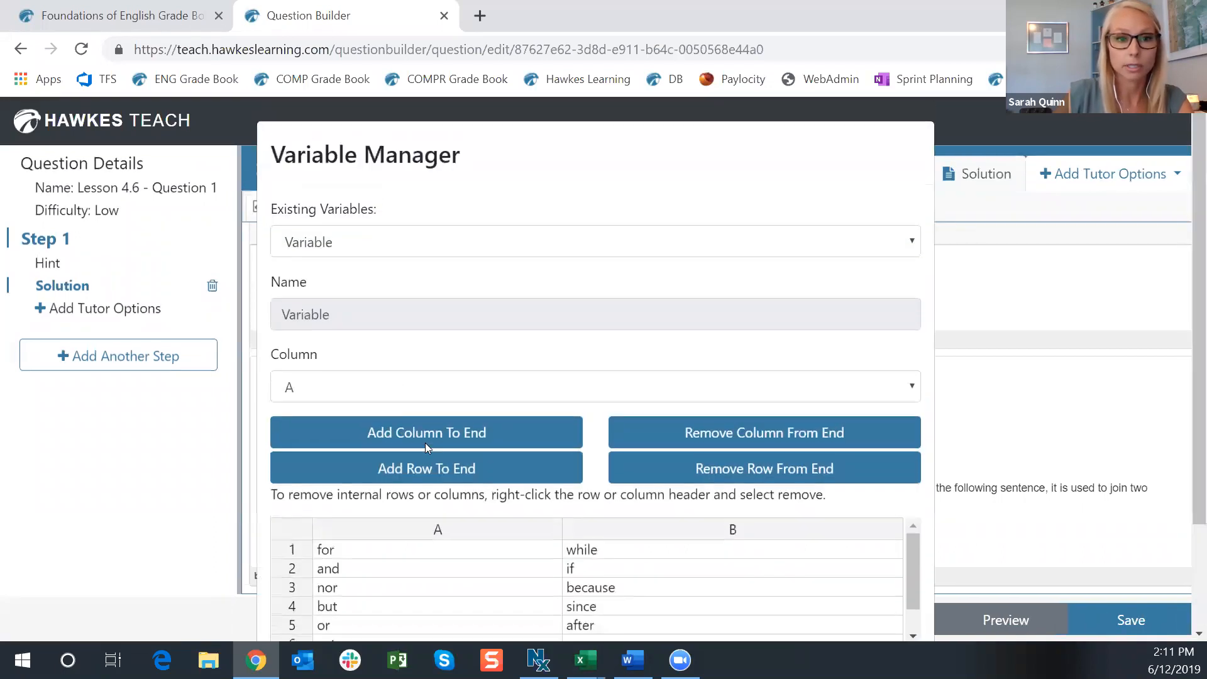
scroll(425, 442, down, 3)
click(839, 588)
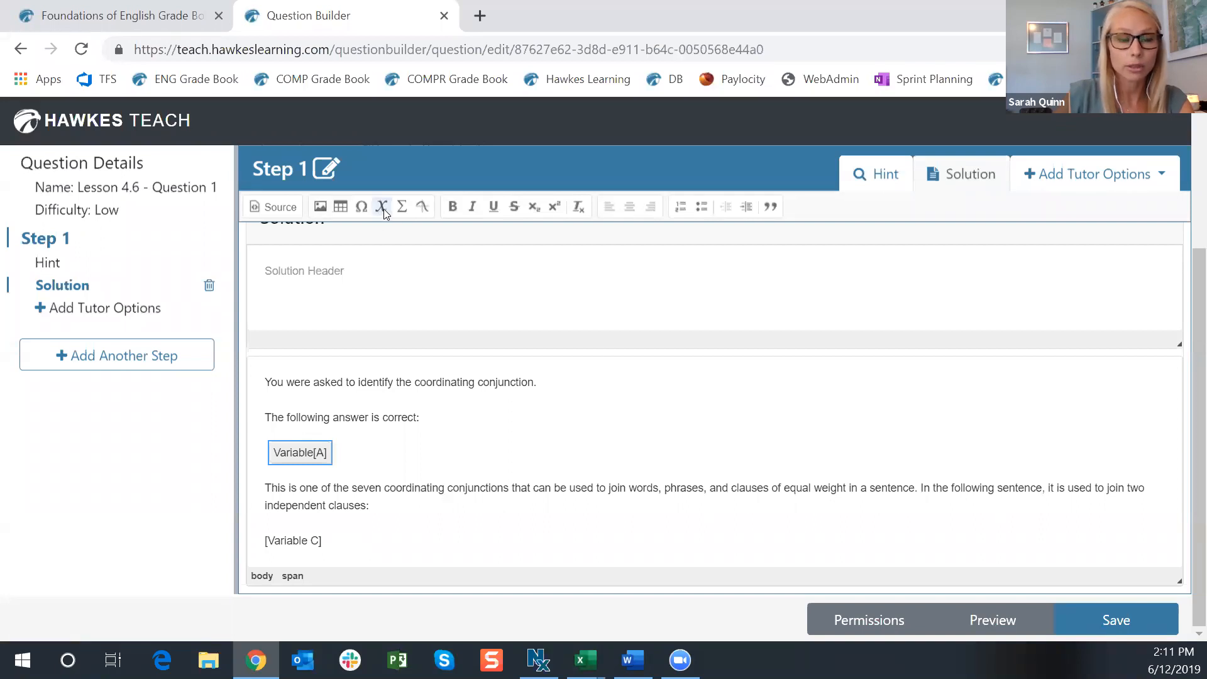
Review the solution's paragraph on the seven coordinating conjunctions and its lead-in to the example sentence.
drag(268, 486, 422, 508)
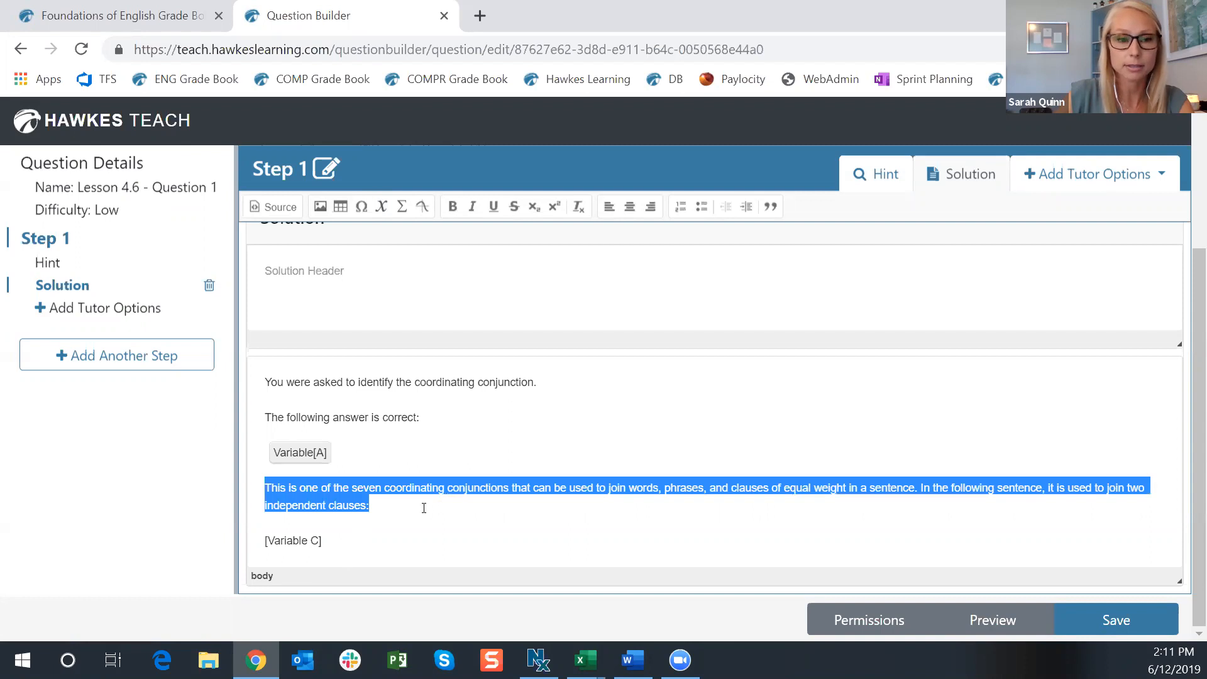
click(423, 507)
mouse_move(304, 455)
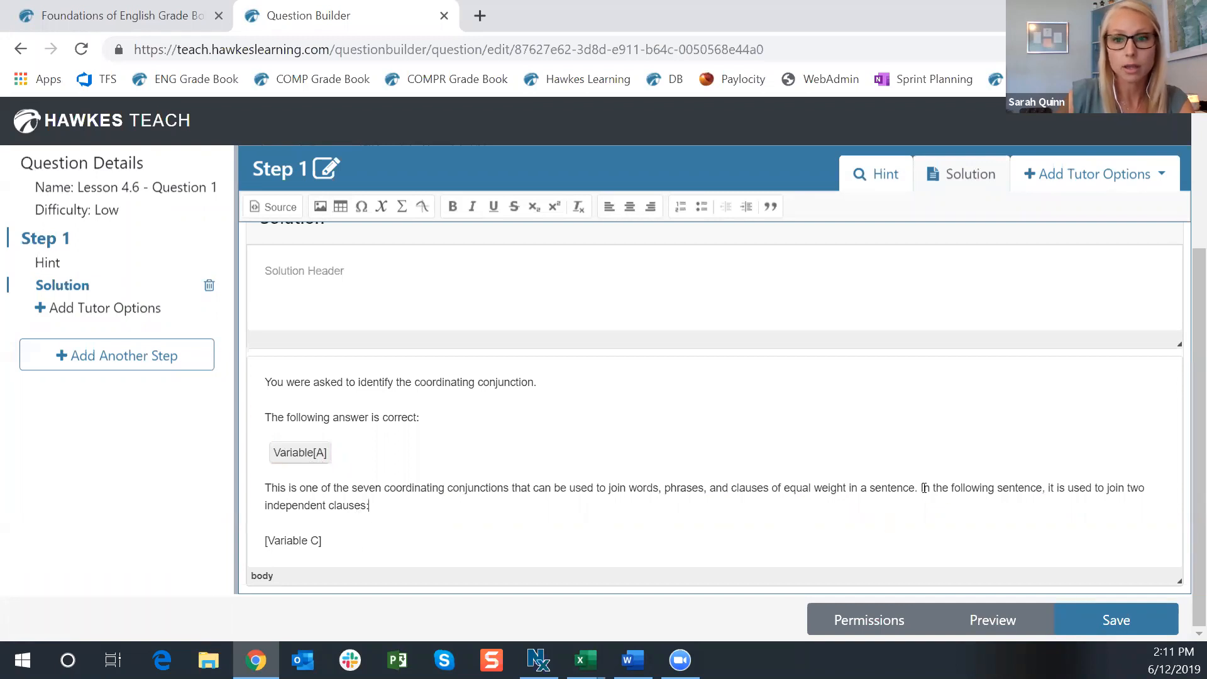
drag(920, 488, 1147, 491)
click(987, 490)
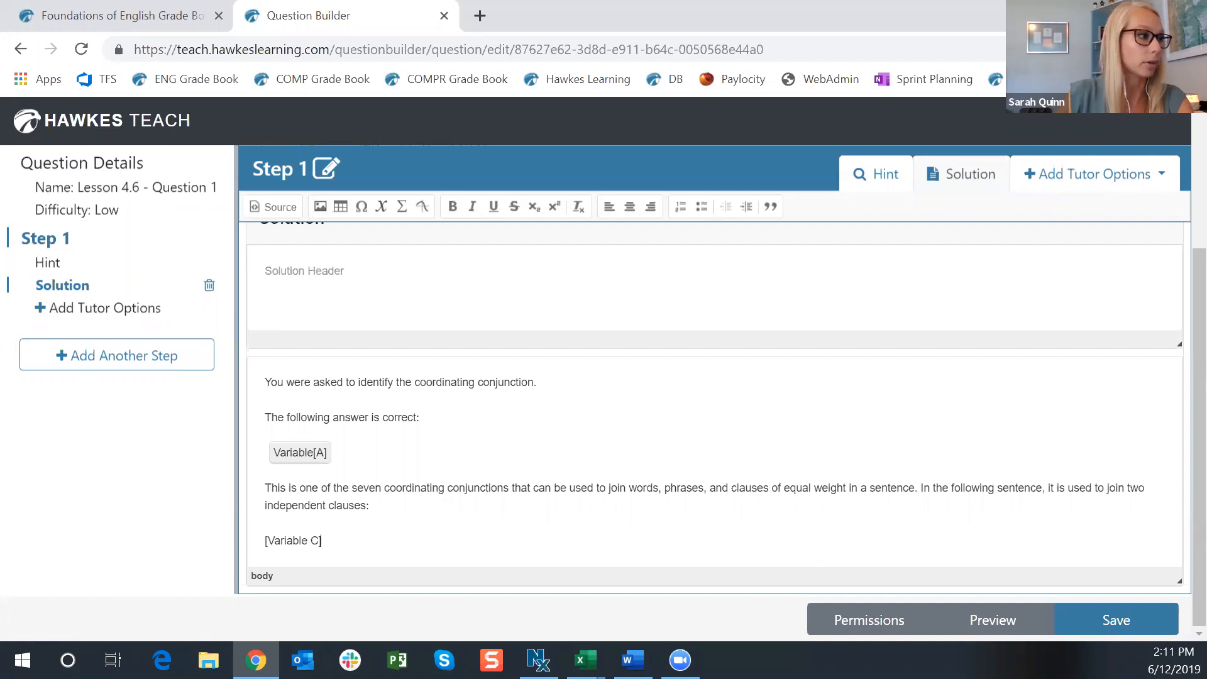
Add column C to the variable, fill it with the vacuum cleaner example sentences matching each conjunction, and save the variables.
key(alt+Tab)
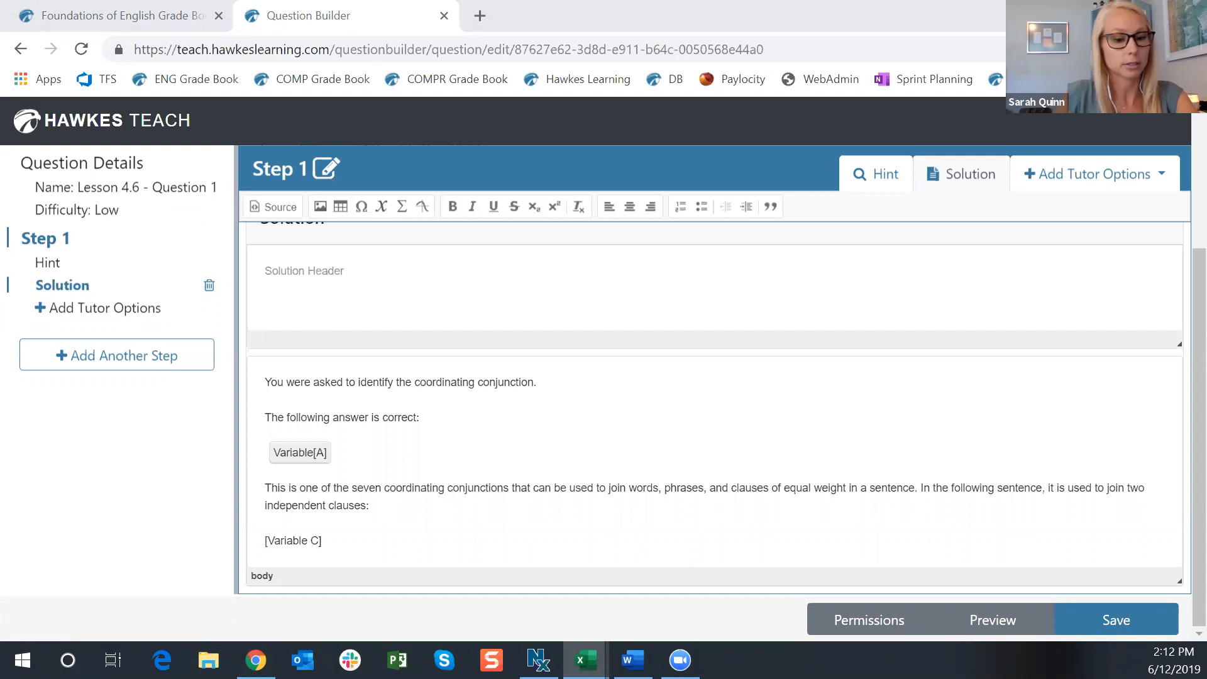
click(382, 210)
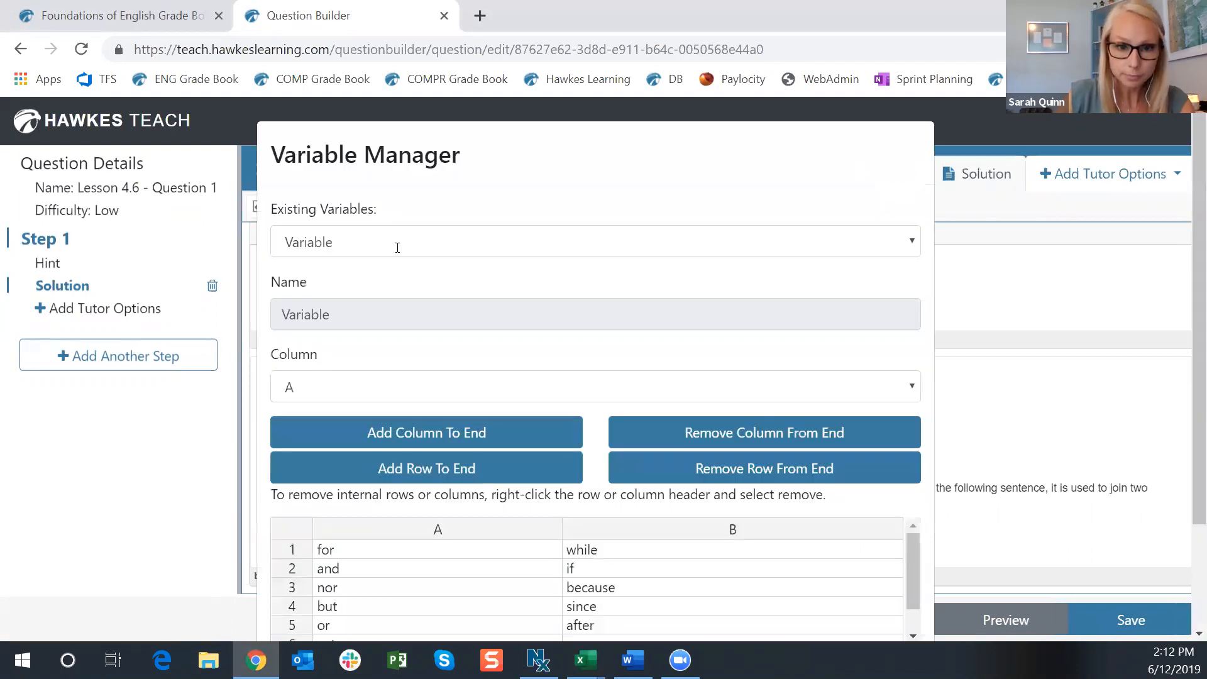
scroll(579, 318, down, 2)
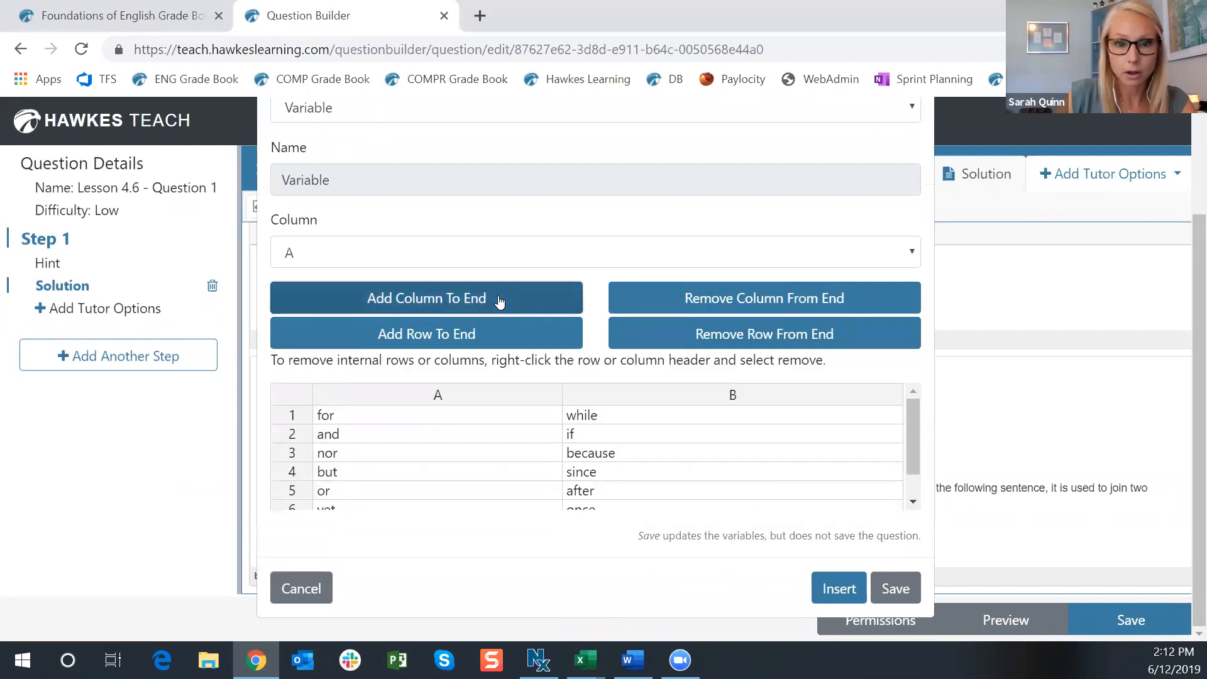
click(499, 300)
click(777, 417)
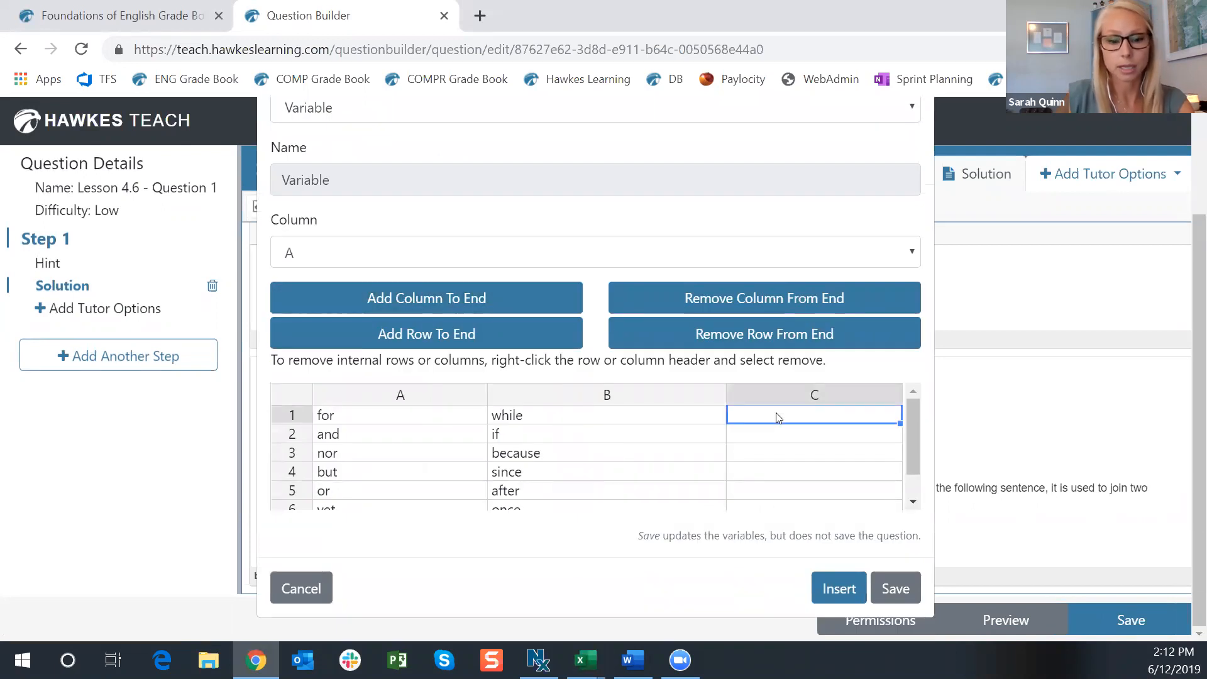
text(Oliver bought a new vacuum cleaner, for his old one broke last week. Oliver bought a new vacuum cleaner, and it was twenty percent off. Oliver did not have a vacuum cleaner, nor did he have a mop. Oliver bought a new vacuum cleaner, but it arrived broken. Oliver will buy a new vacuum cleaner, or he will borrow one from his neighbor. Oliver bought a new vacuum cleaner, yet he rarely uses it. Oliver bought a new vacuum cleaner, so now his apartment will be clean.)
scroll(534, 415, up, 1)
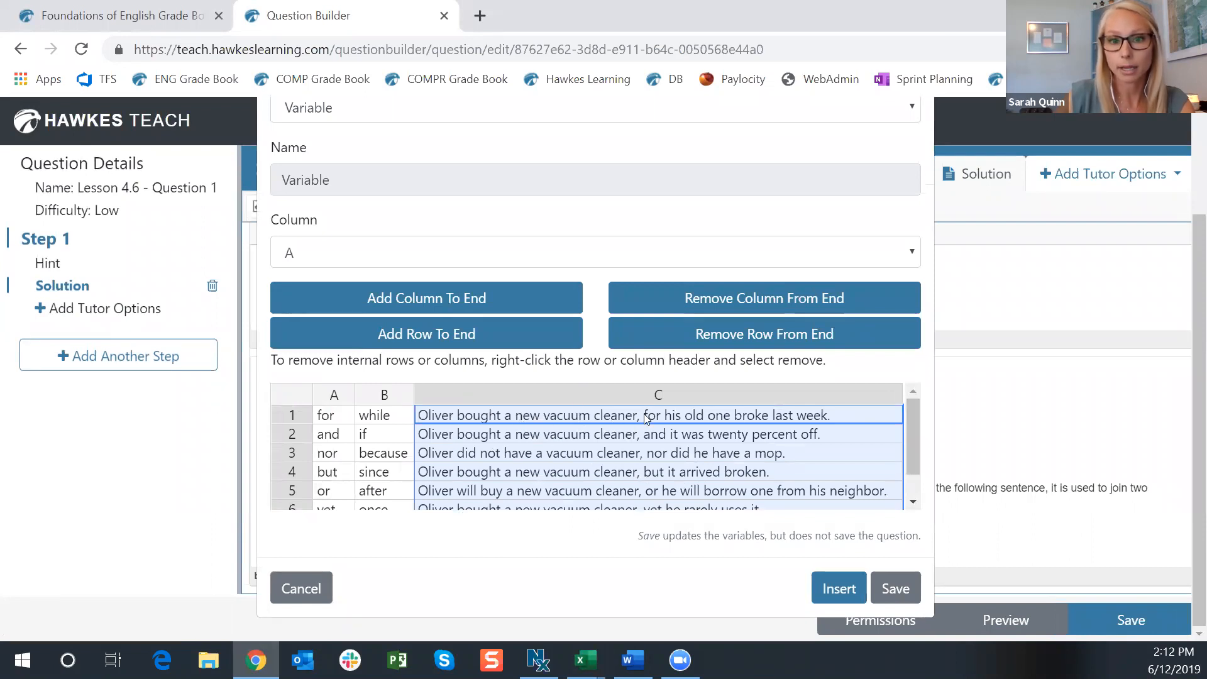
click(897, 594)
click(319, 594)
Replace the [Variable C] placeholder in the solution with column C of the variable and save the question.
drag(264, 539, 330, 541)
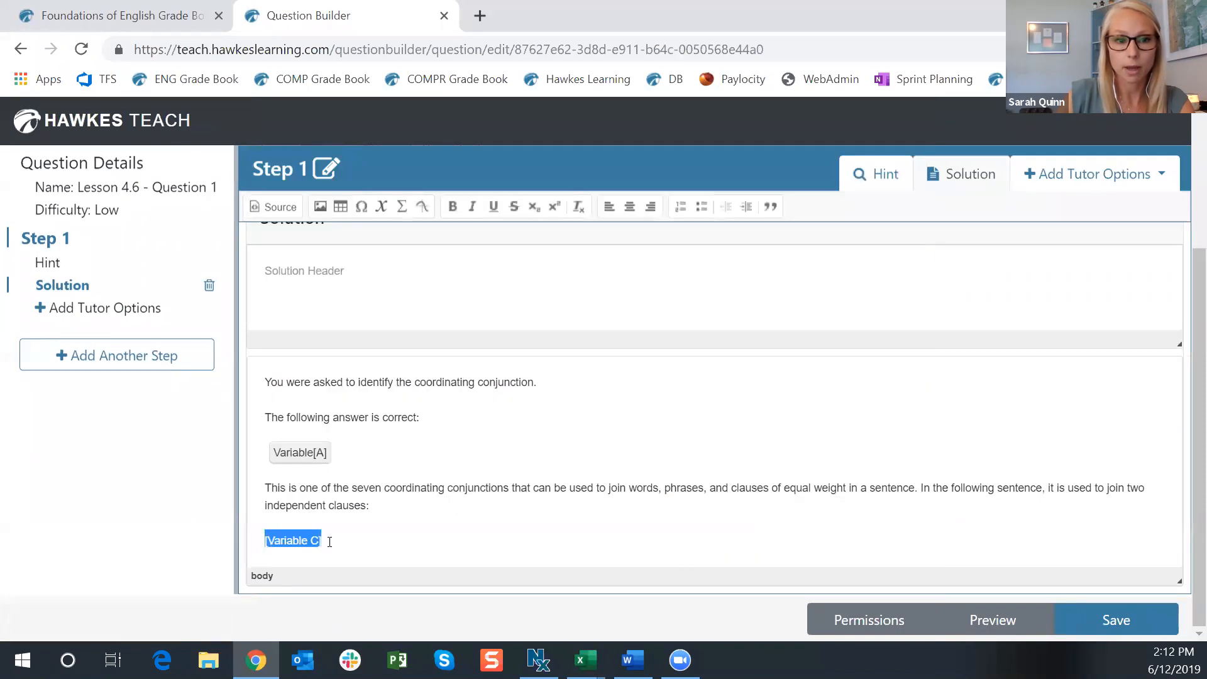
click(382, 206)
click(308, 393)
click(308, 444)
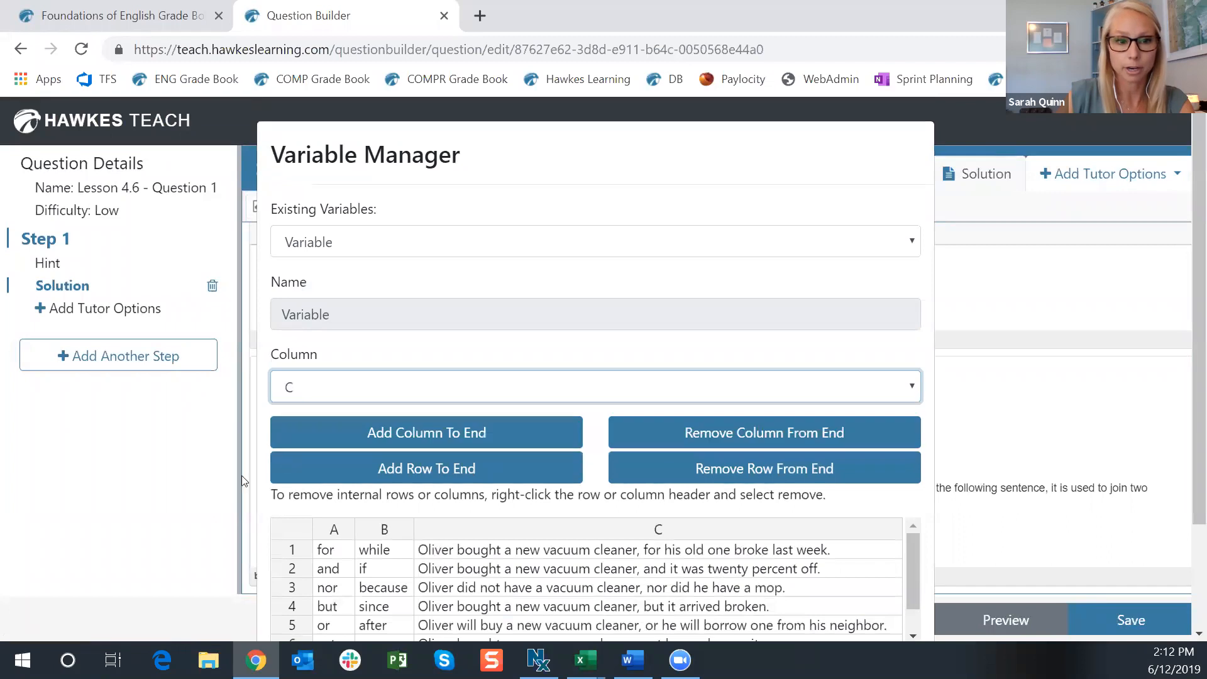
scroll(662, 532, down, 3)
click(839, 587)
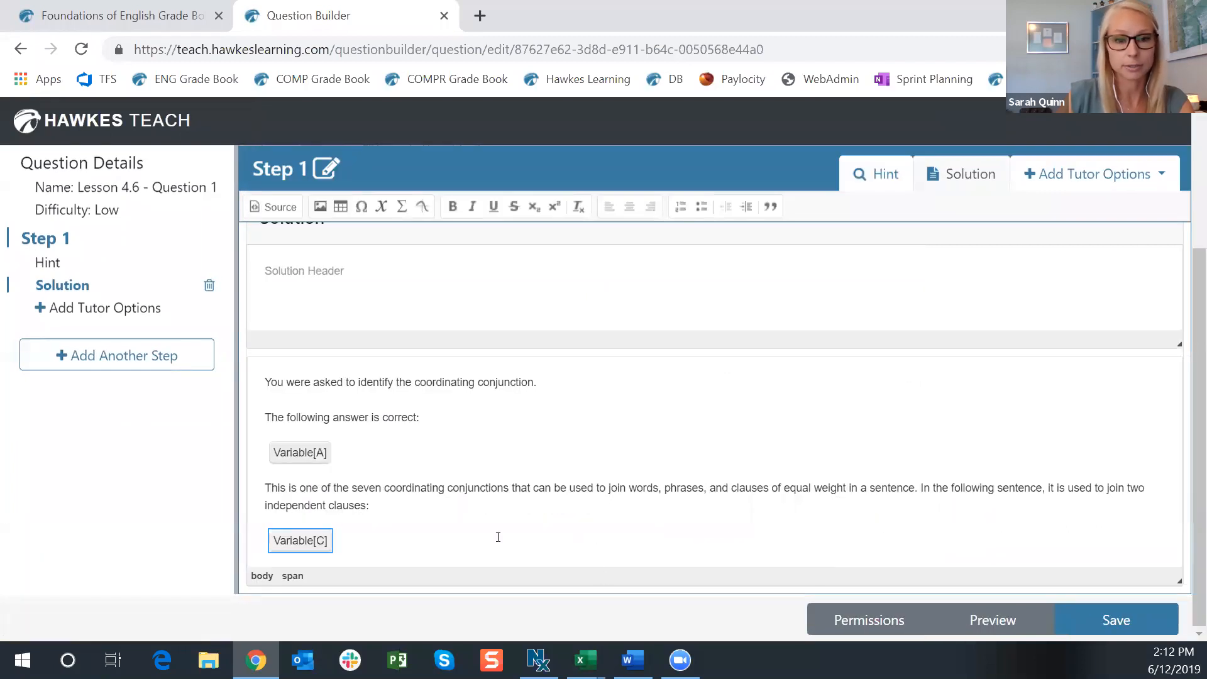
click(1112, 619)
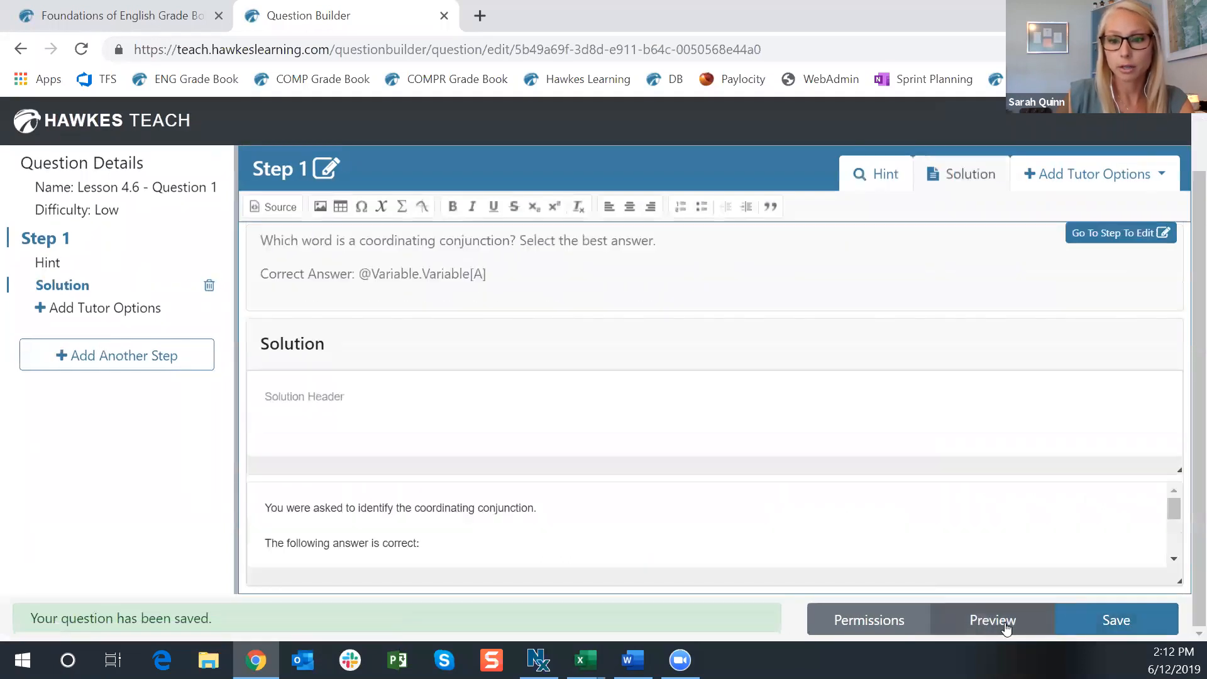
Preview the question and examine its prompt, its multiple-choice answers and the credit given to each.
click(1004, 622)
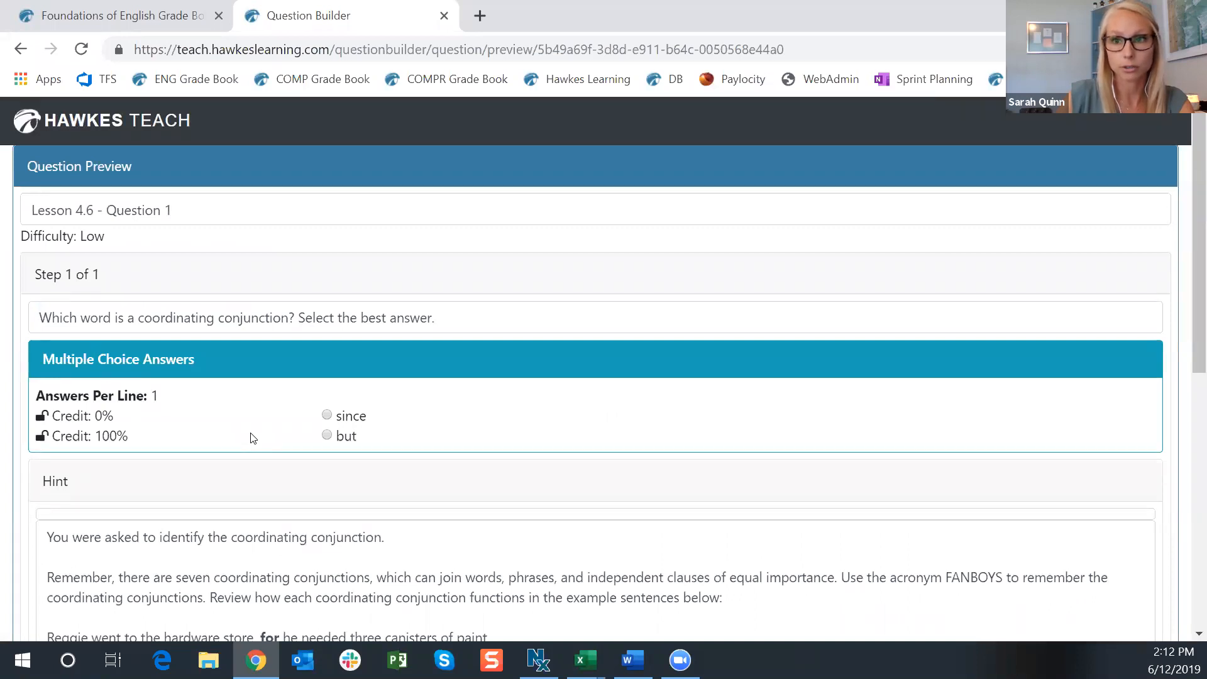
scroll(461, 398, down, 2)
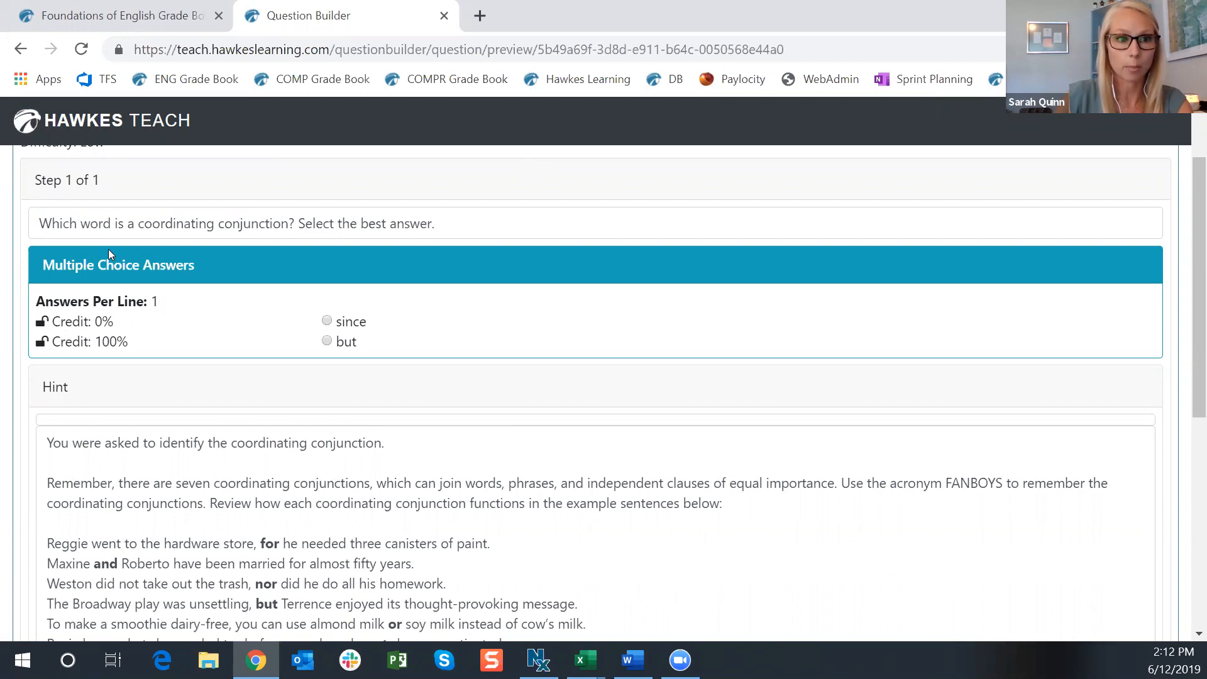
drag(39, 223, 571, 226)
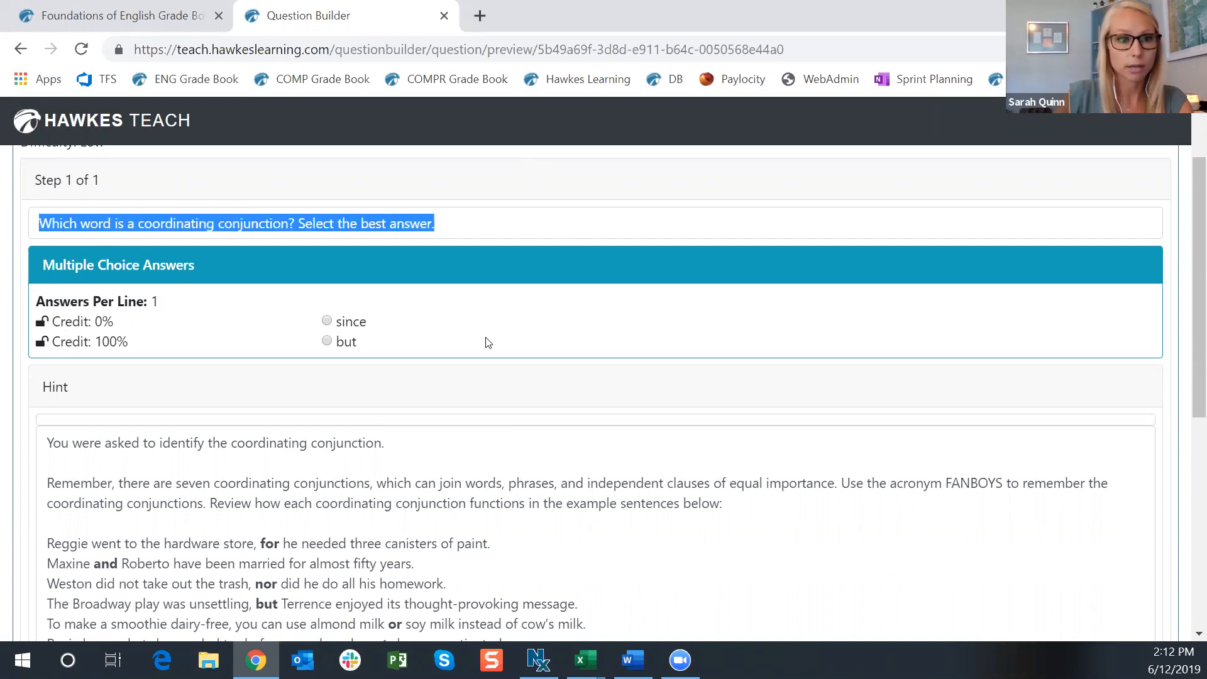
click(464, 334)
scroll(464, 334, down, 1)
scroll(98, 264, down, 1)
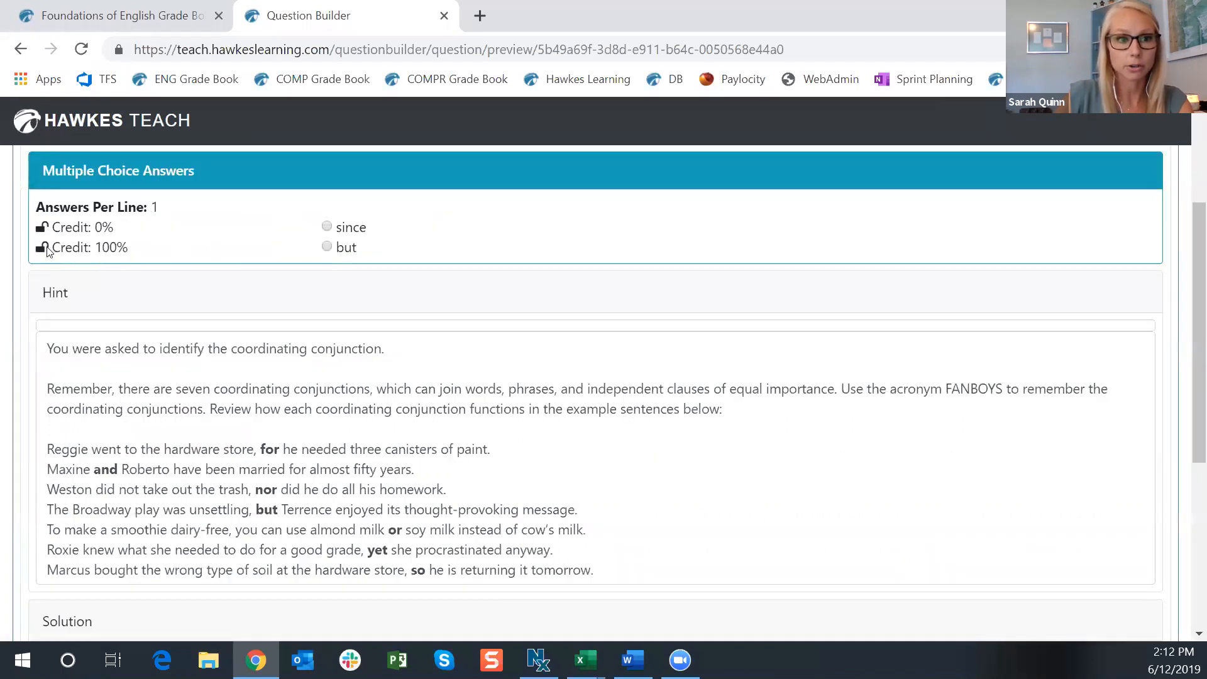
drag(75, 247, 150, 248)
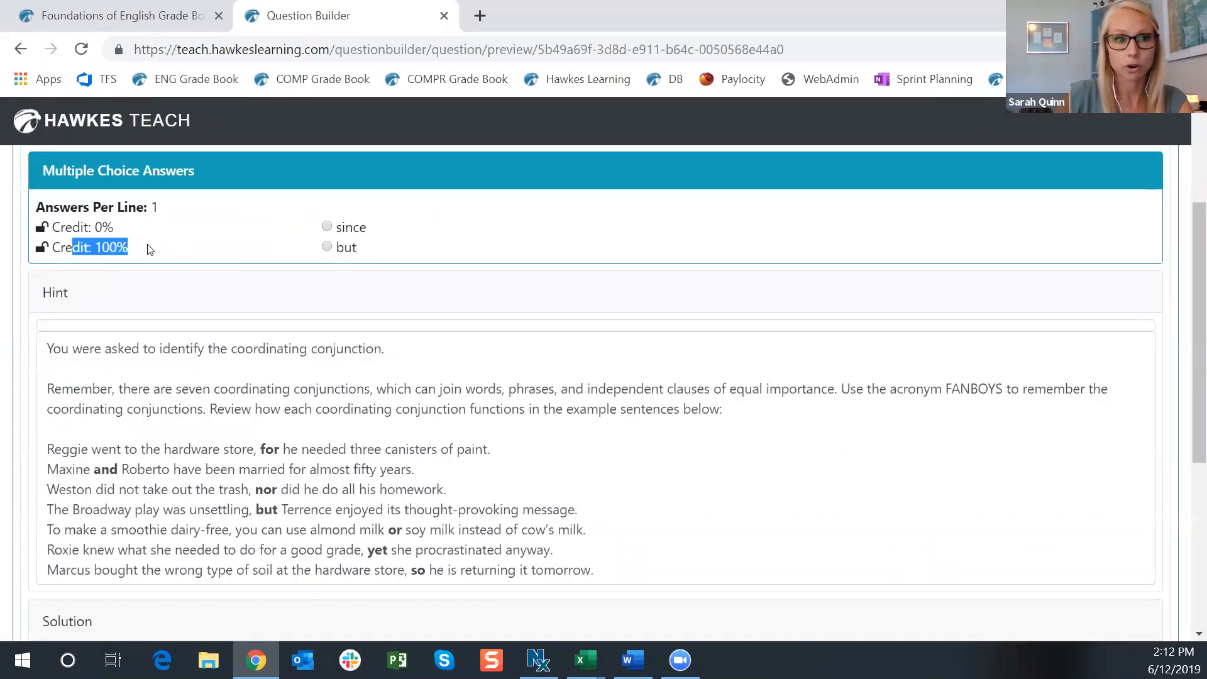
Try the answers "but" and "since" in the preview and read the Explain Error message for the incorrect choice.
click(344, 248)
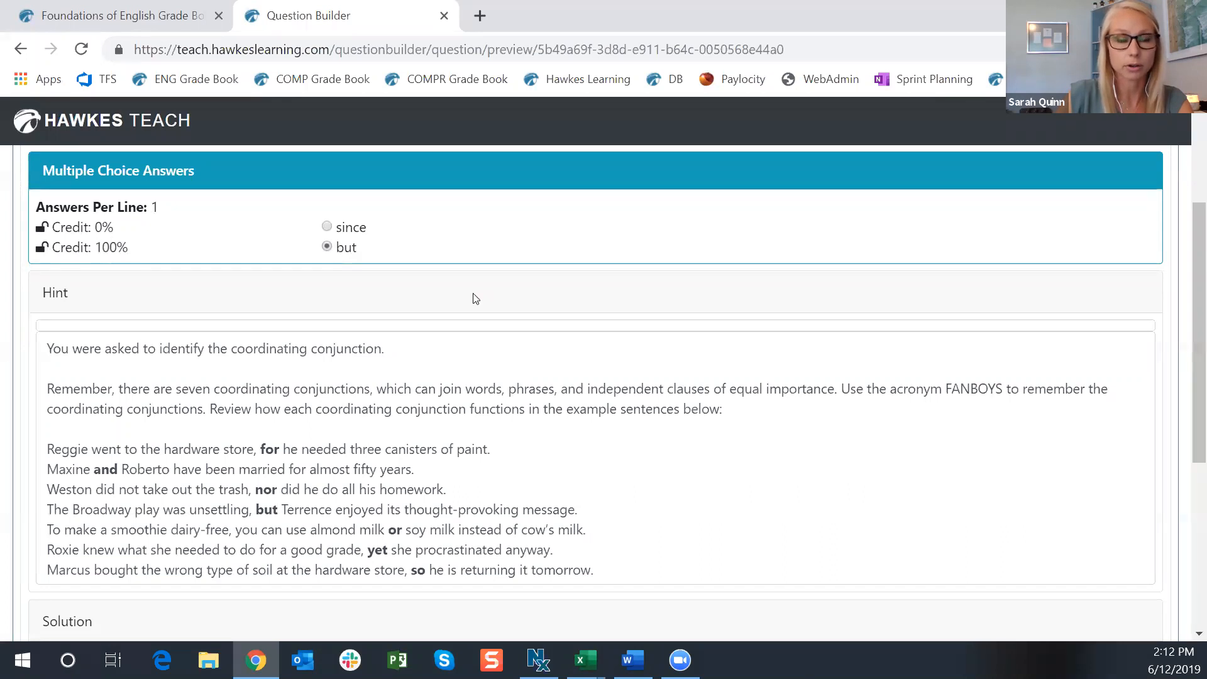
click(327, 227)
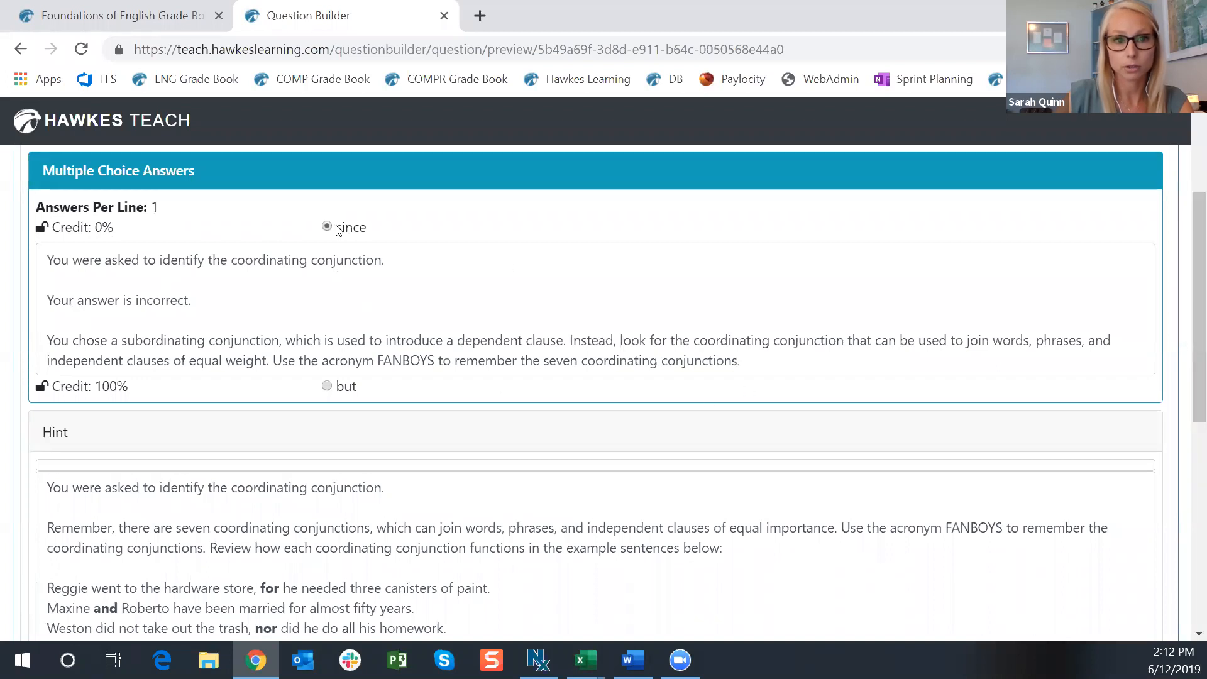
drag(51, 258, 536, 302)
click(292, 337)
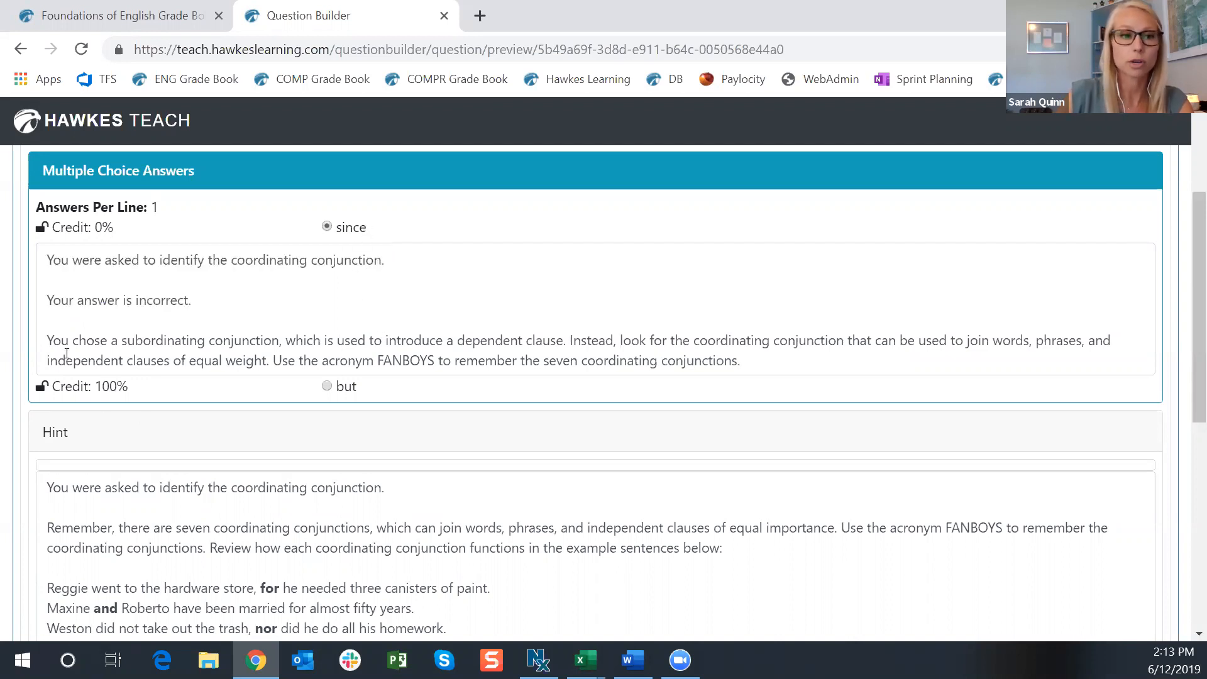
drag(50, 339, 110, 340)
click(50, 339)
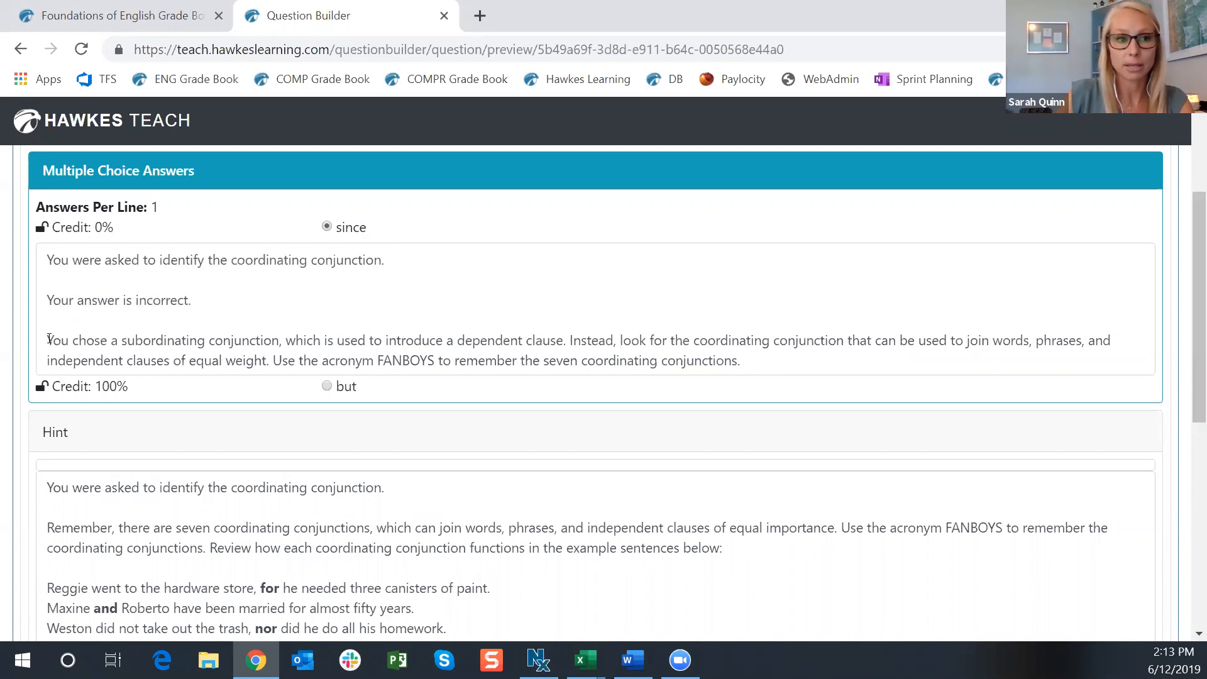
drag(296, 339, 502, 369)
click(515, 328)
Review the previewed hint's example sentences and the solution's correct answer and vacuum cleaner sentence.
scroll(568, 468, down, 3)
scroll(588, 455, down, 2)
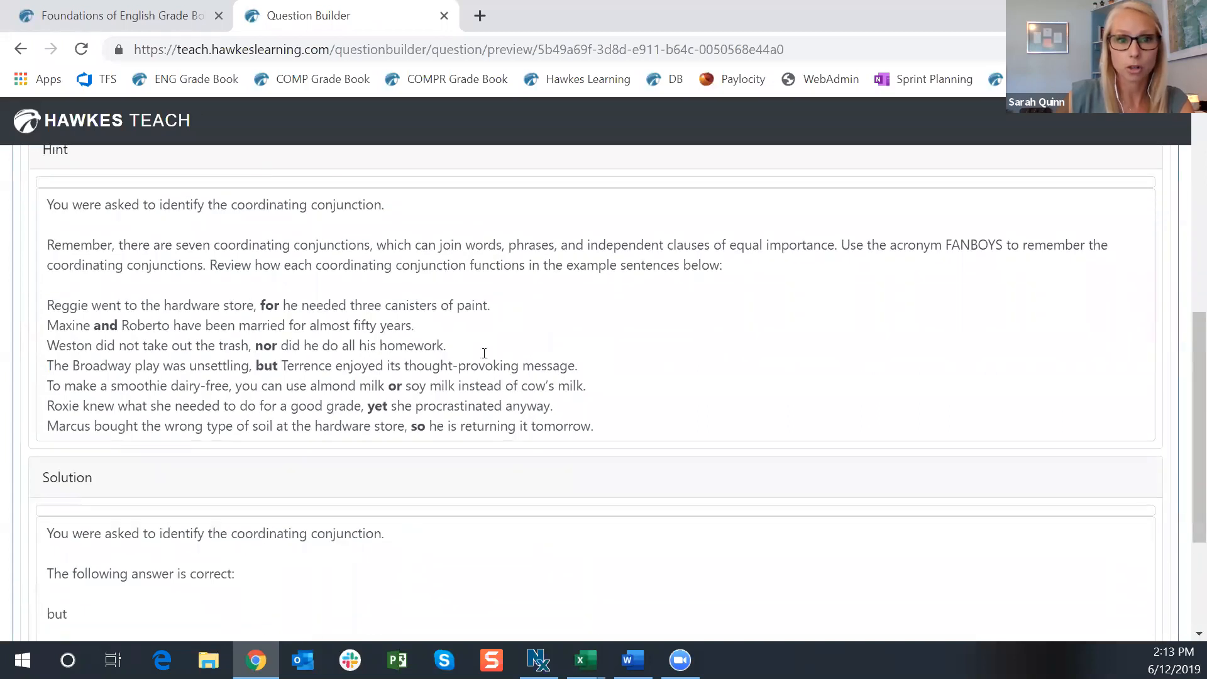
scroll(519, 325, down, 1)
scroll(519, 325, down, 2)
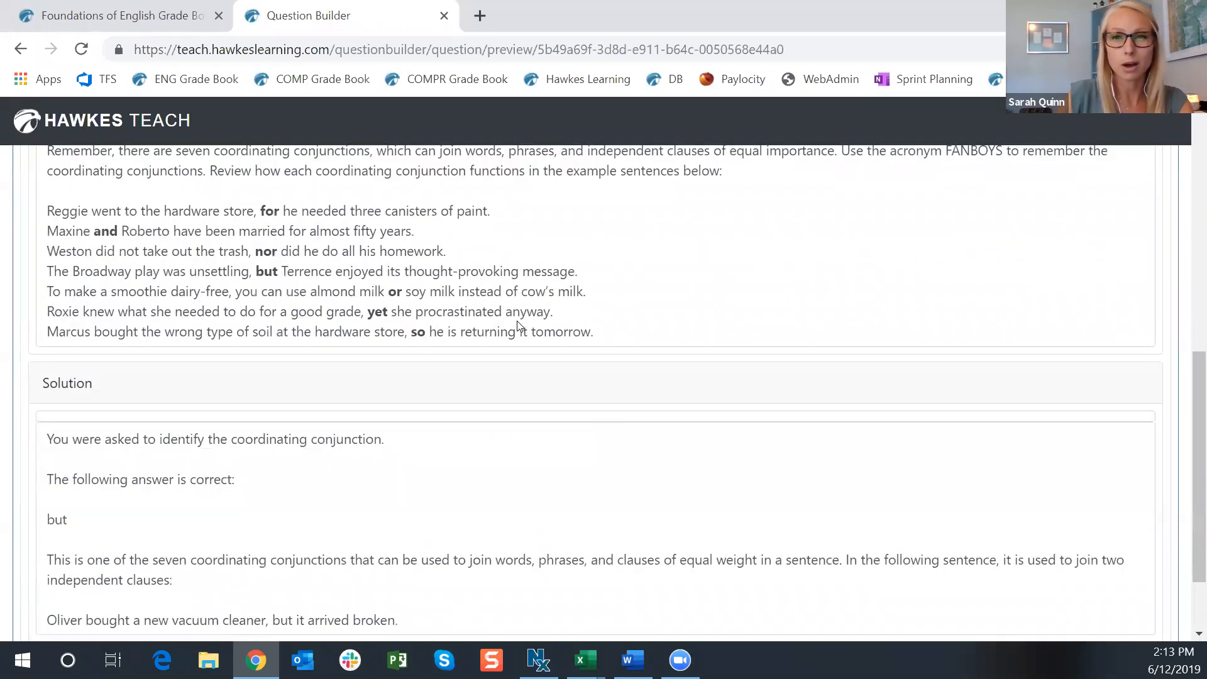
scroll(515, 331, up, 2)
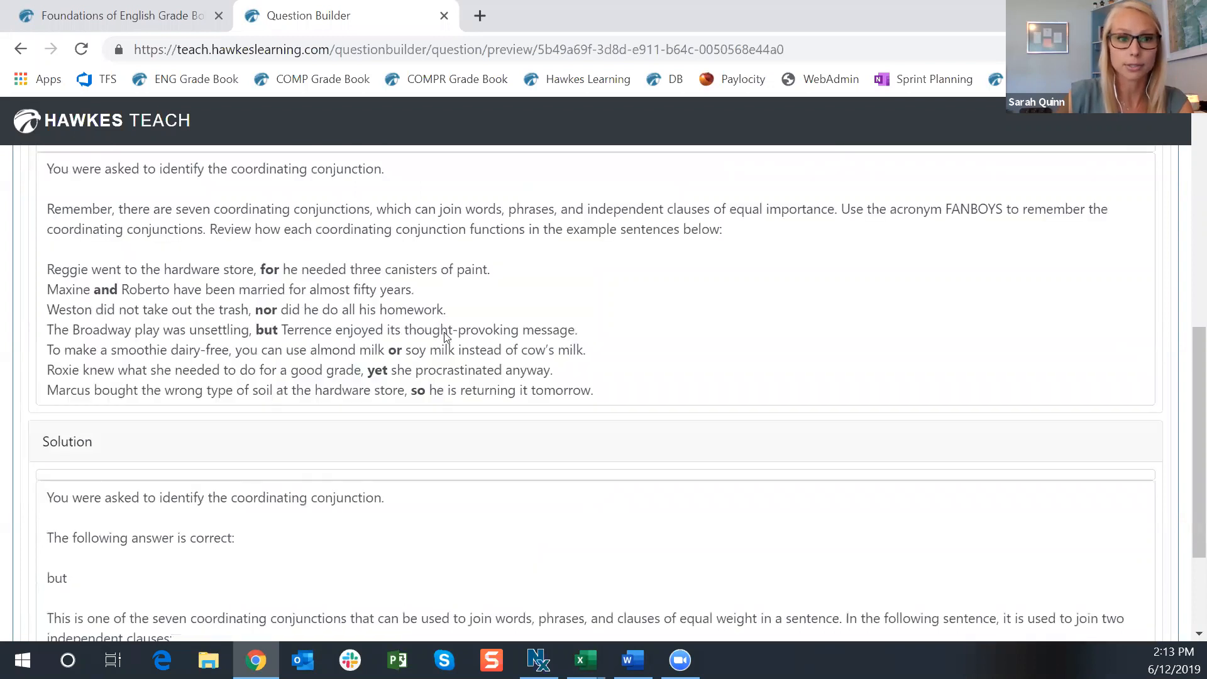
scroll(583, 356, down, 4)
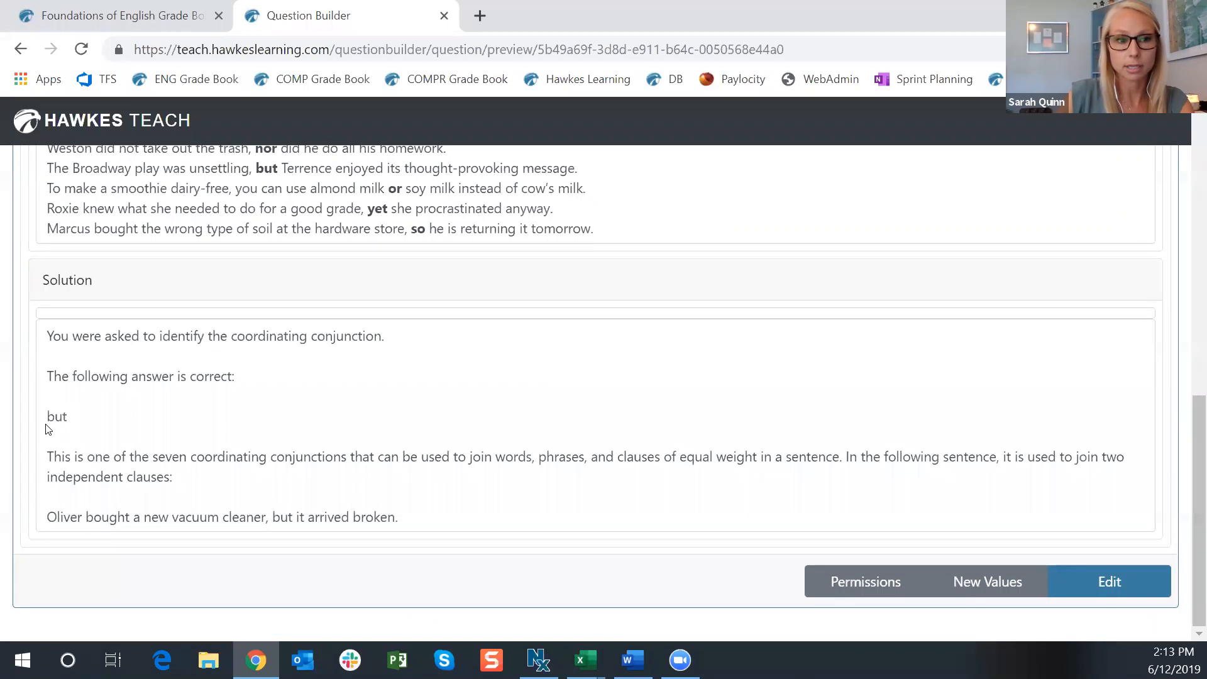
drag(72, 418, 37, 418)
click(88, 419)
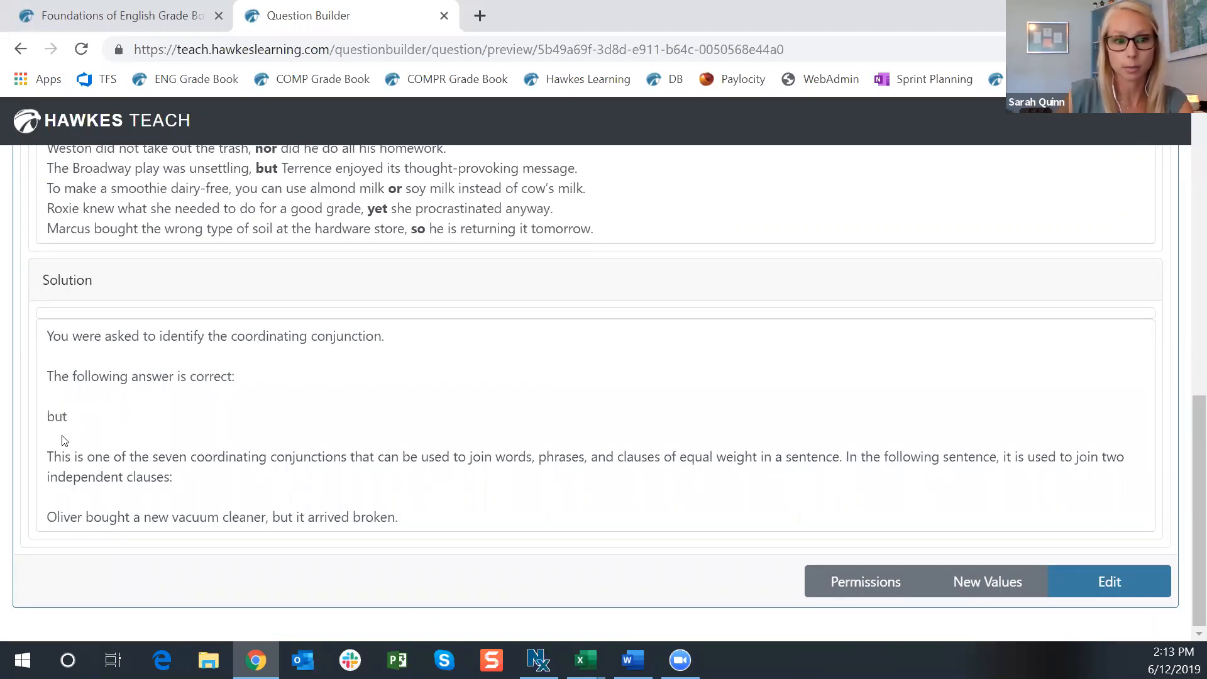
triple_click(475, 516)
click(466, 510)
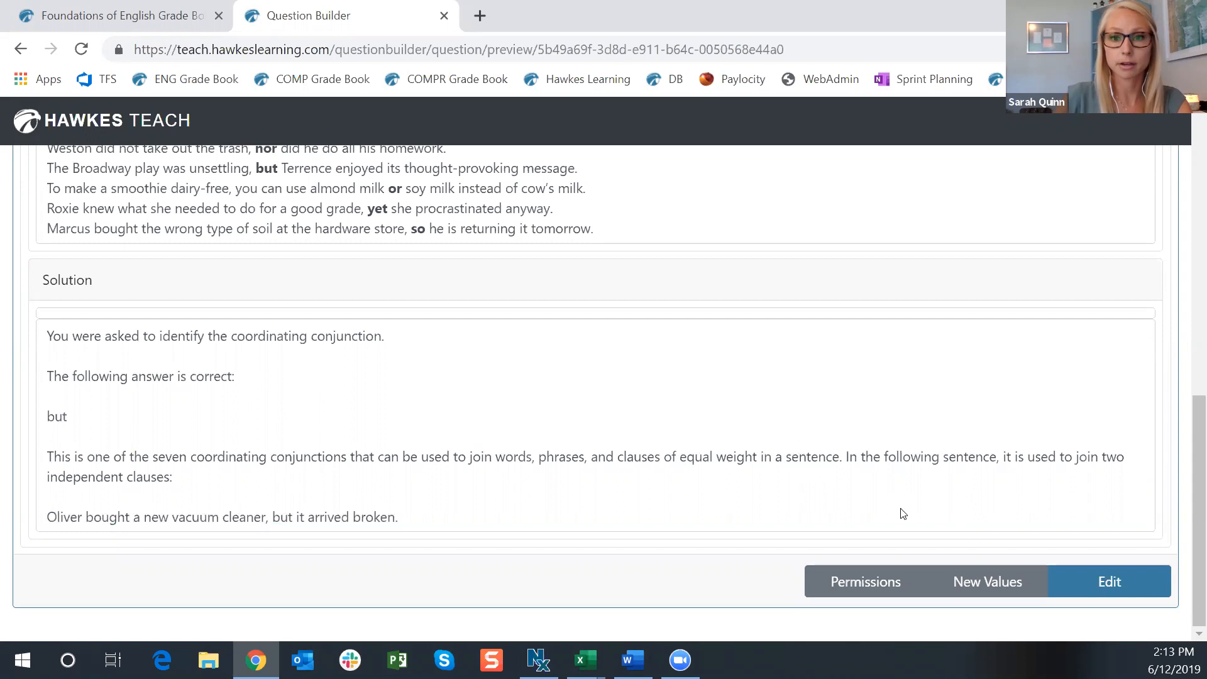
Generate new variable values several times and compare the solution's conjunction with its example sentence each time.
click(974, 590)
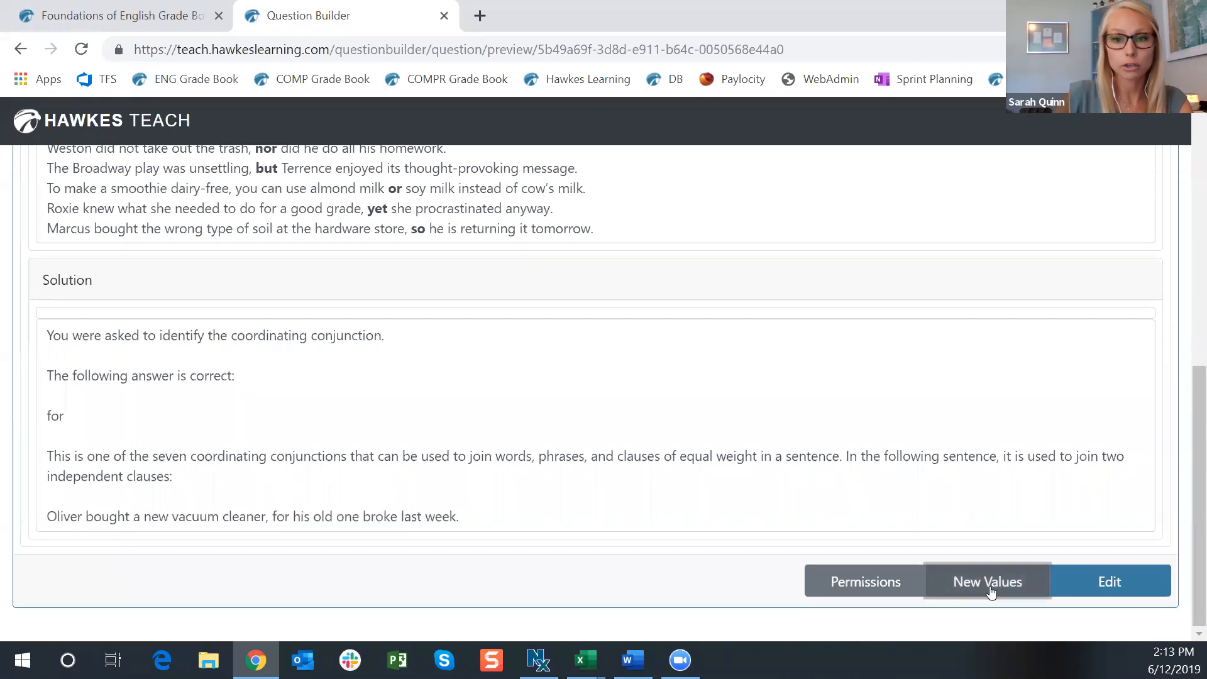
click(990, 591)
click(996, 593)
click(996, 594)
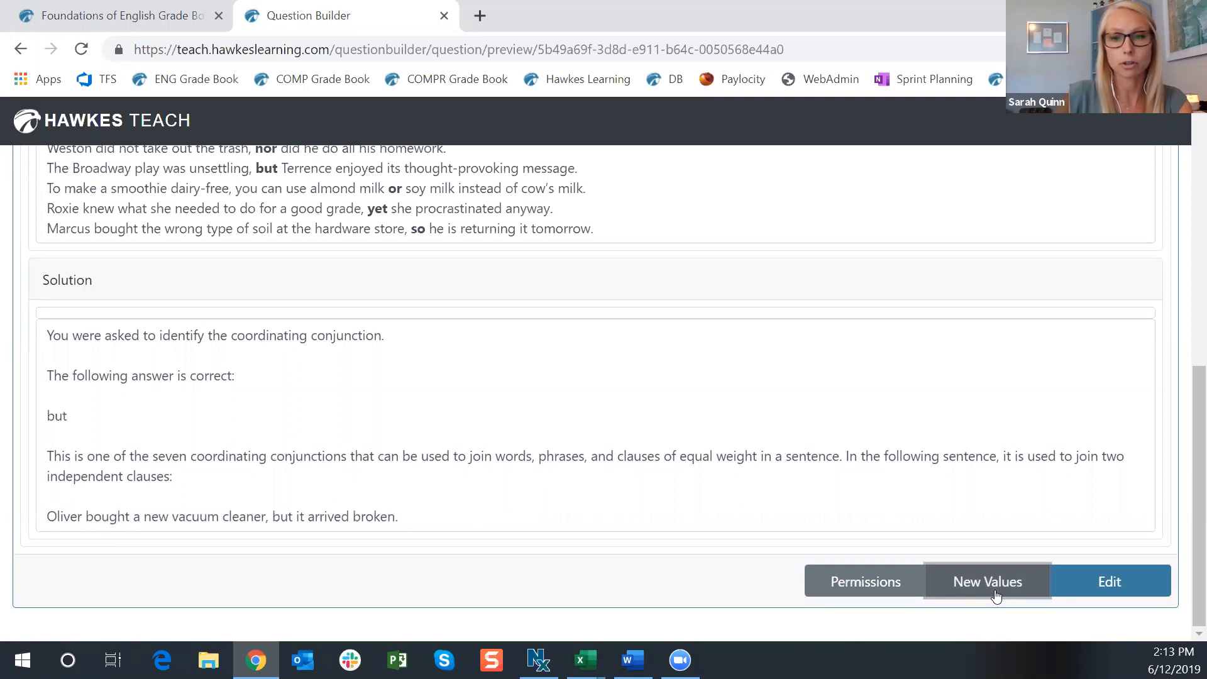
click(995, 594)
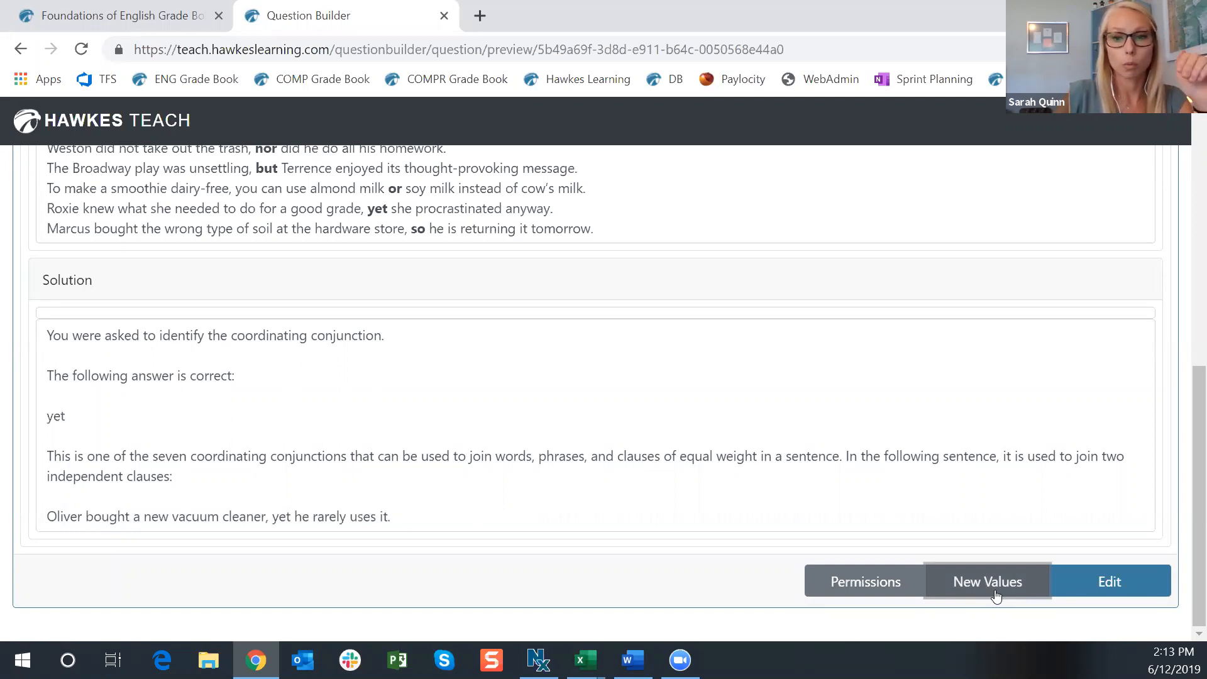
click(995, 595)
click(996, 594)
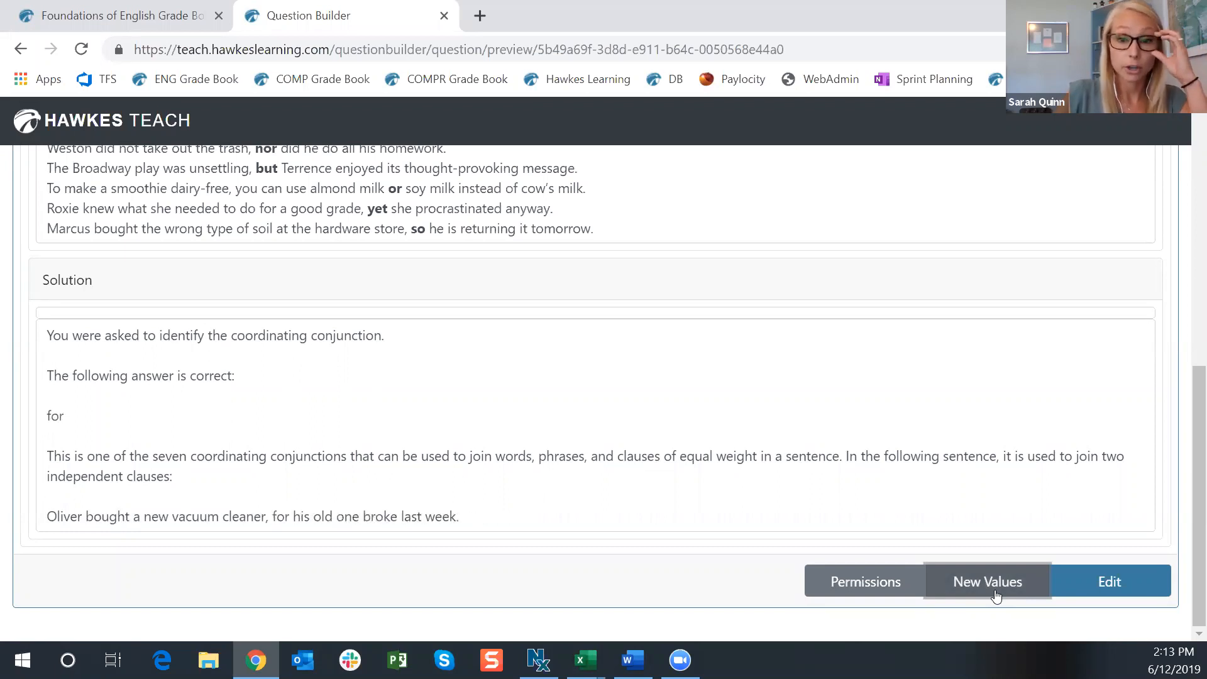
click(995, 594)
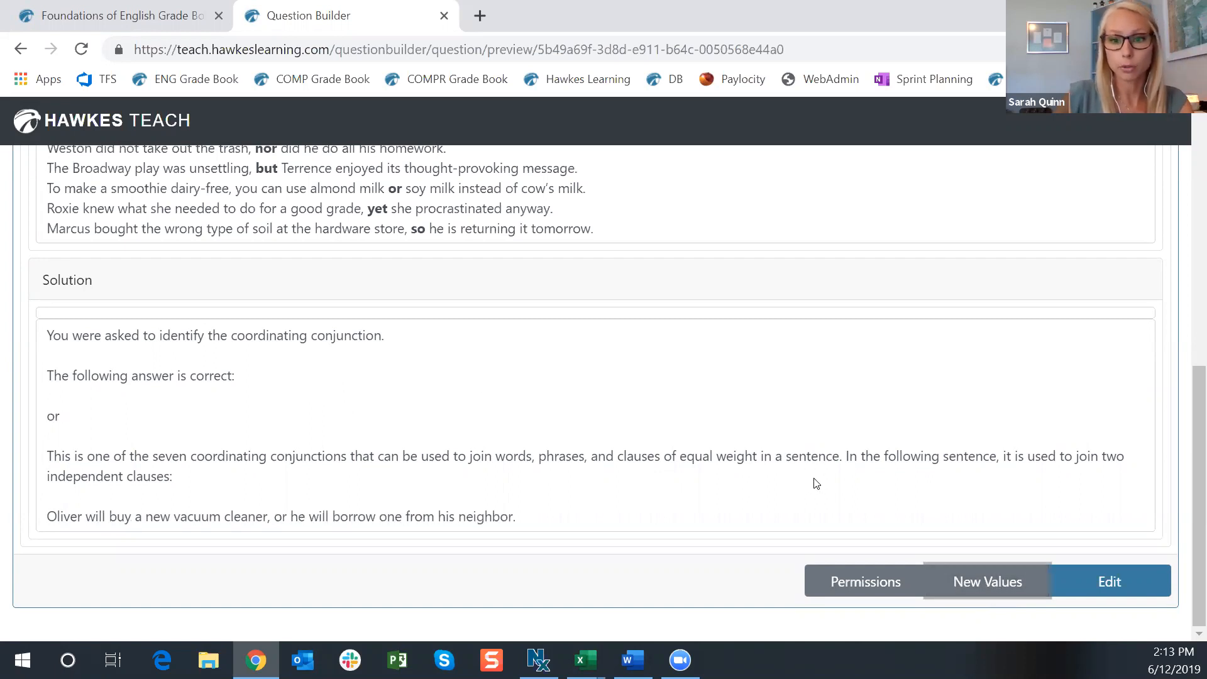
Return to the question list and create a new question in the Testing Question Folder.
scroll(816, 483, up, 12)
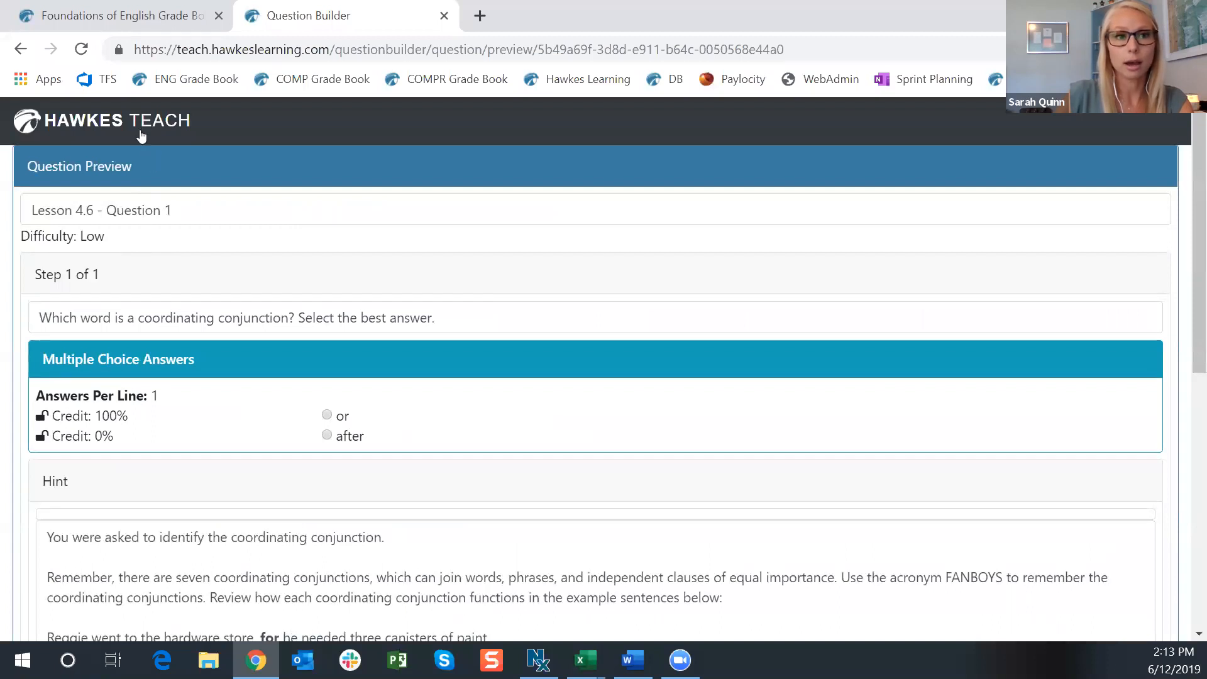
click(154, 130)
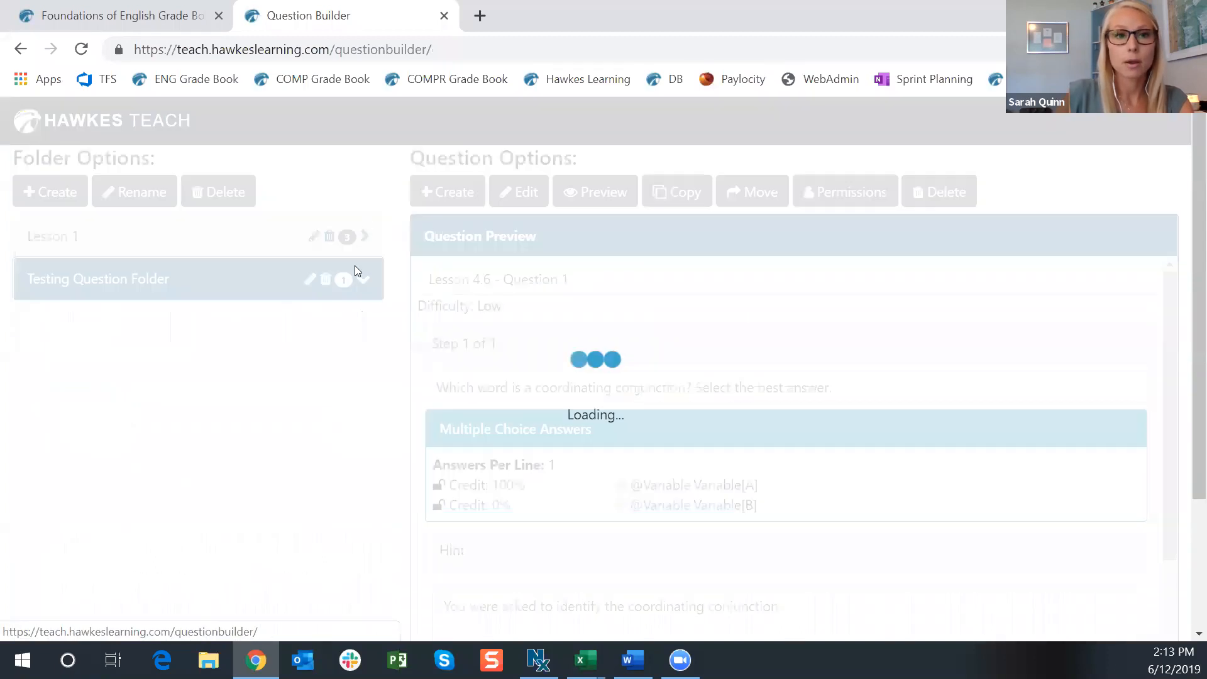
scroll(340, 365, up, 2)
scroll(339, 367, up, 1)
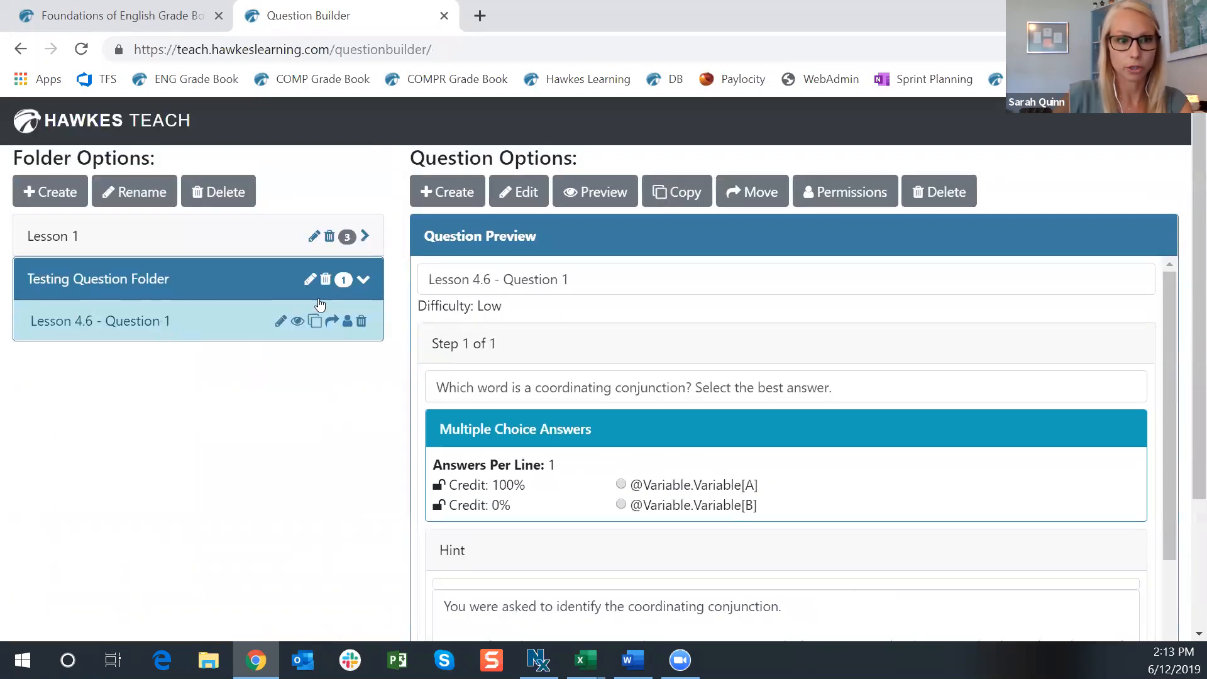
click(456, 201)
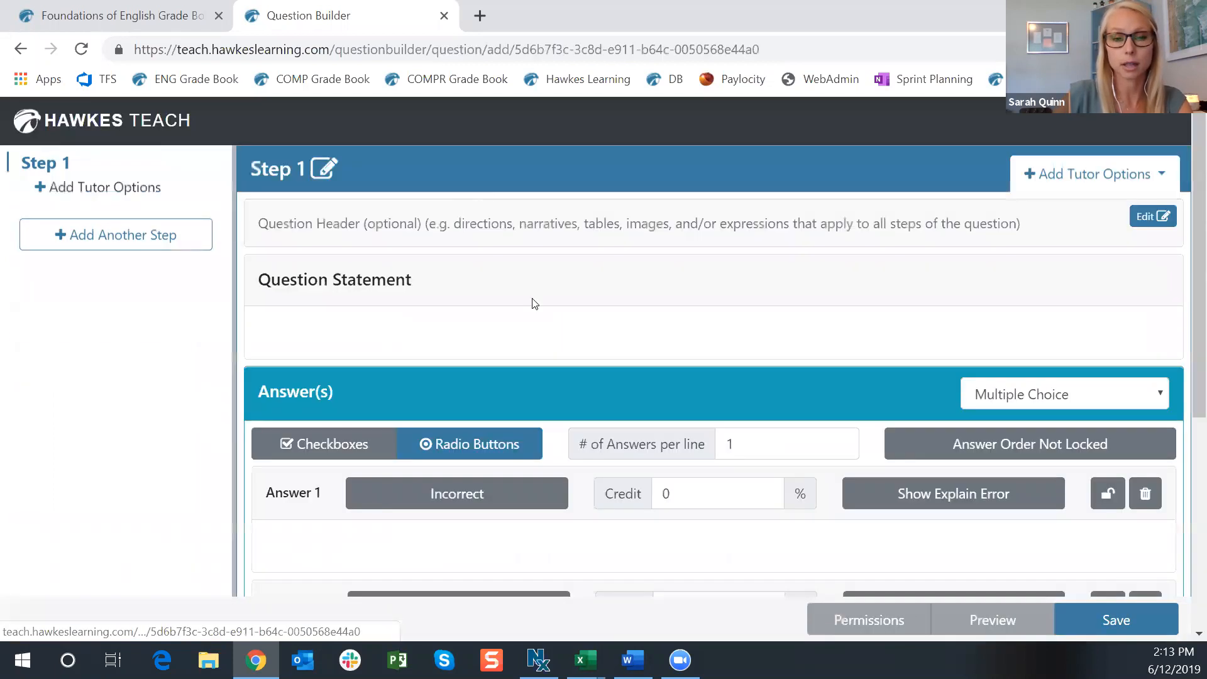
Enter the question statement: "Read the following passage.", the Leon culinary school passage, and "What is the compound sentence in this passage? Select the best answer.".
click(384, 375)
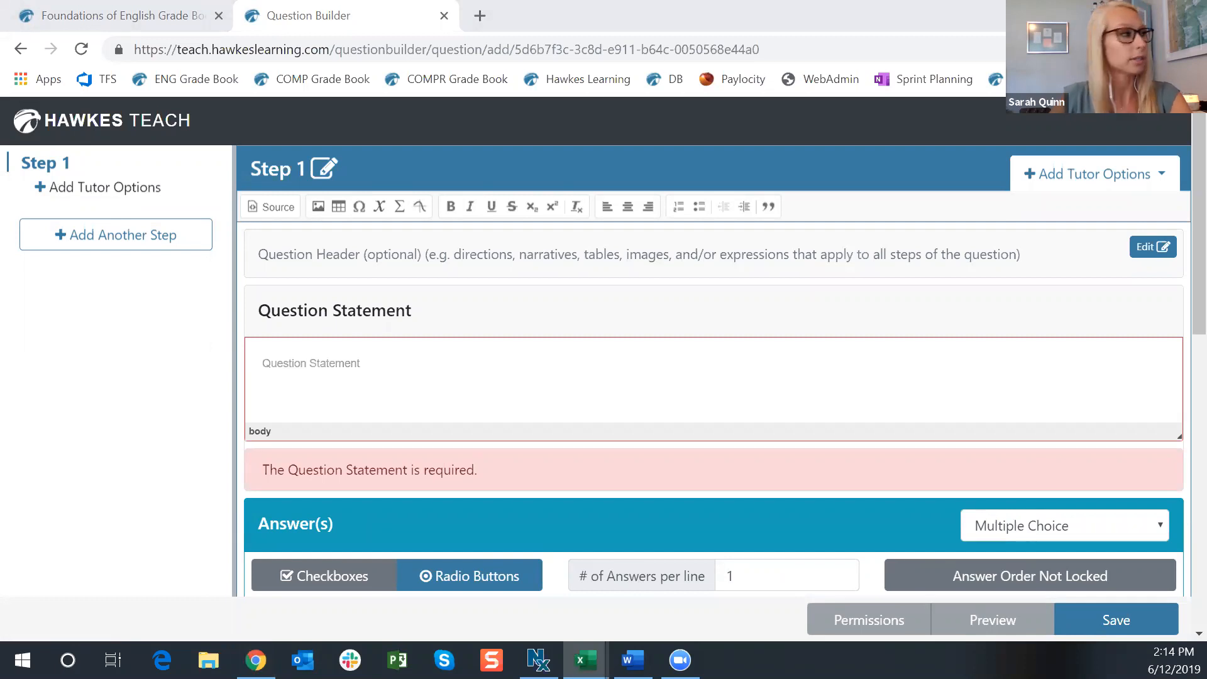
click(278, 353)
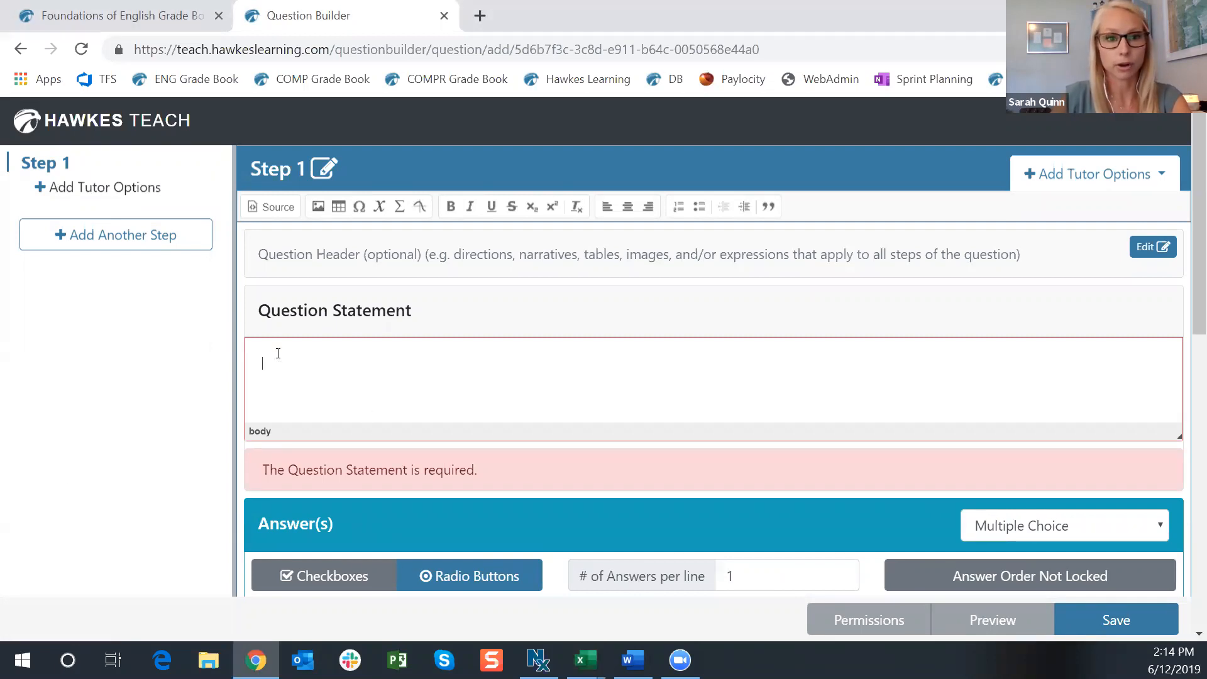
text(Read the following passage.  Leon recently started his first semester of culinary school. He hopes to complete a semester abroad in Italy, for Italian food is his passion. Before Leon could even talk, he loved spending time in the kitchen with his parents.  What is the compound sentence in this passage? Select the best answer.)
Indent the Leon passage one level in the question statement and insert a blank line above it.
scroll(401, 390, down, 1)
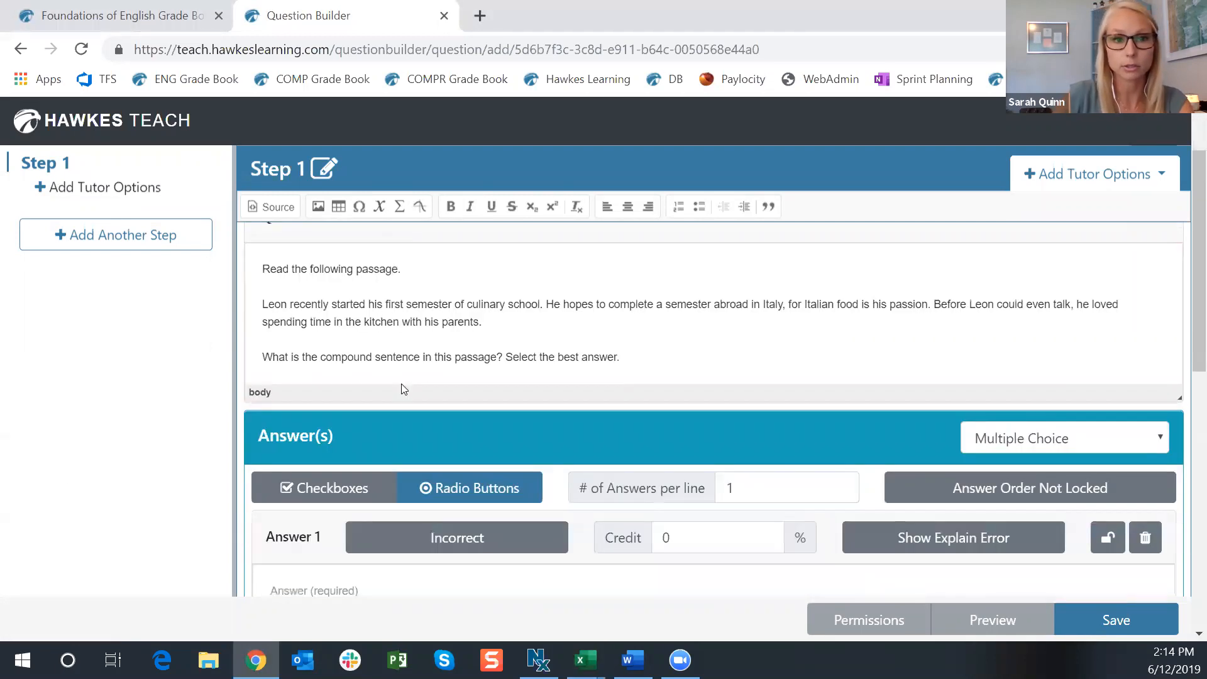
triple_click(349, 309)
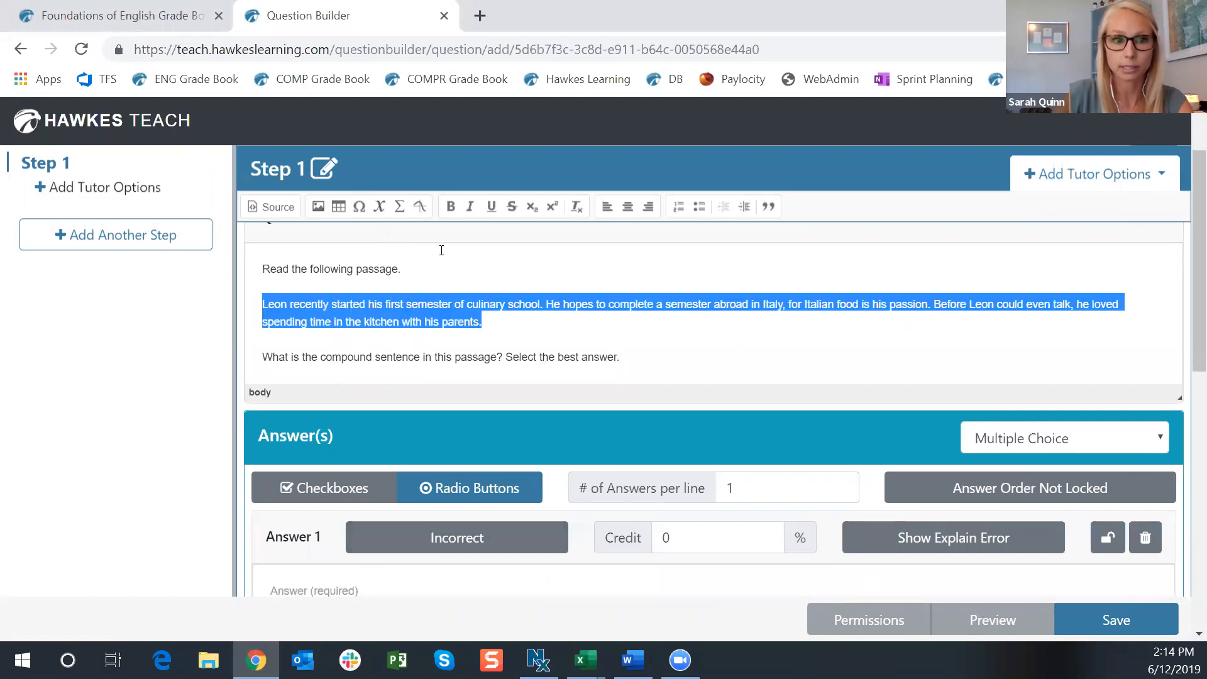
click(744, 207)
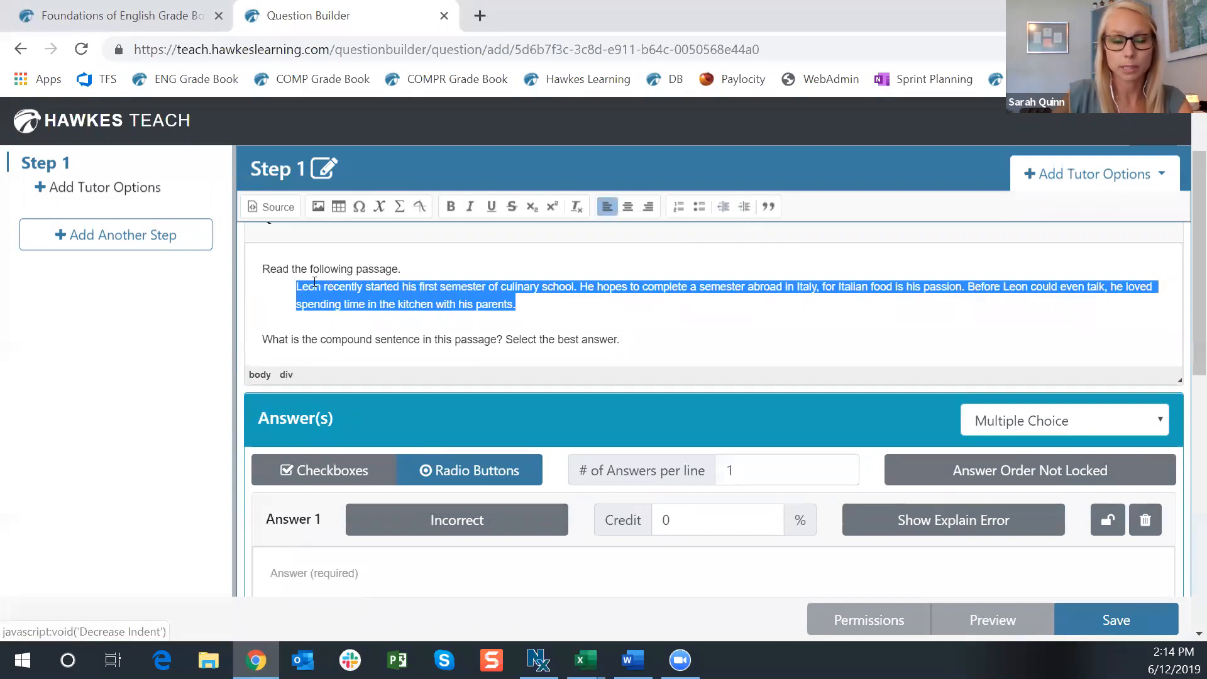
click(460, 286)
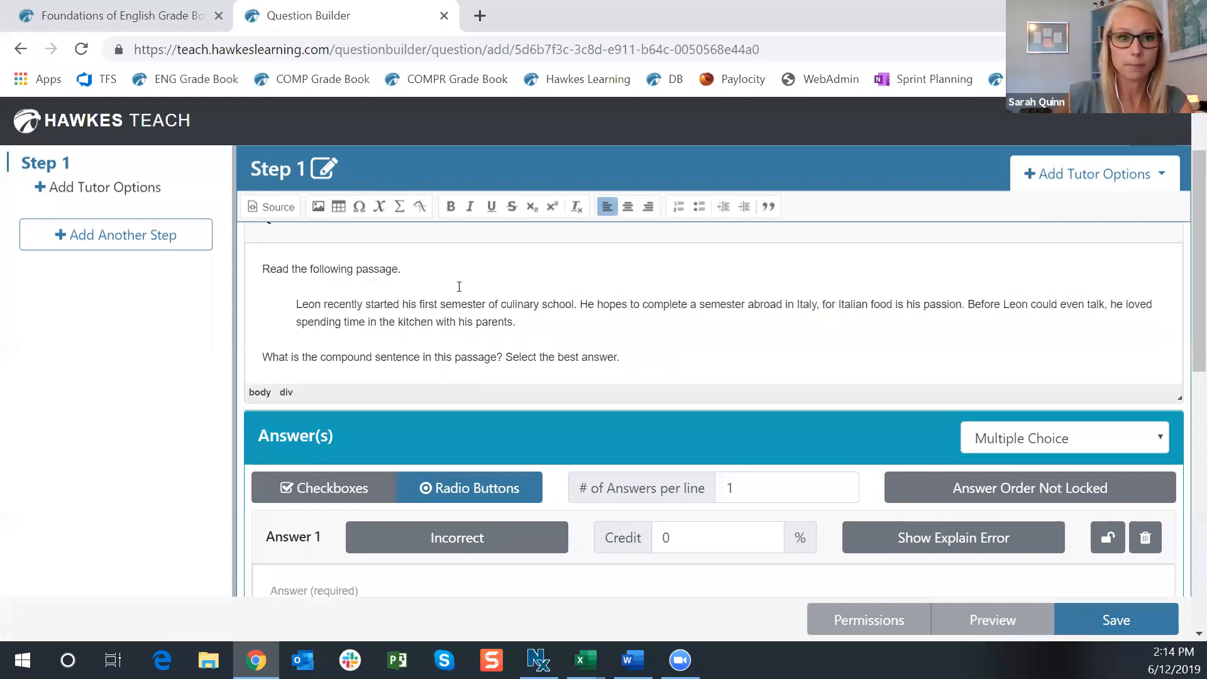
scroll(572, 294, down, 1)
scroll(671, 338, up, 3)
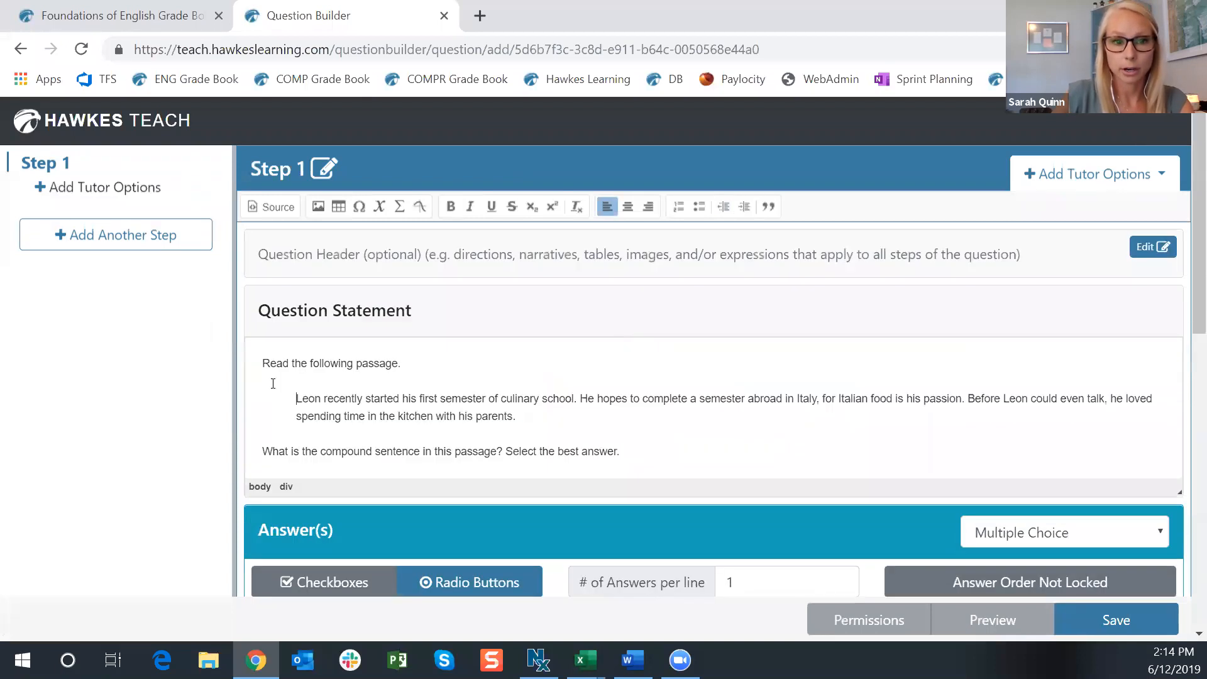
Examine the question statement's directions and the structure of each of the three sentences in the Leon passage.
drag(258, 364, 479, 371)
click(529, 399)
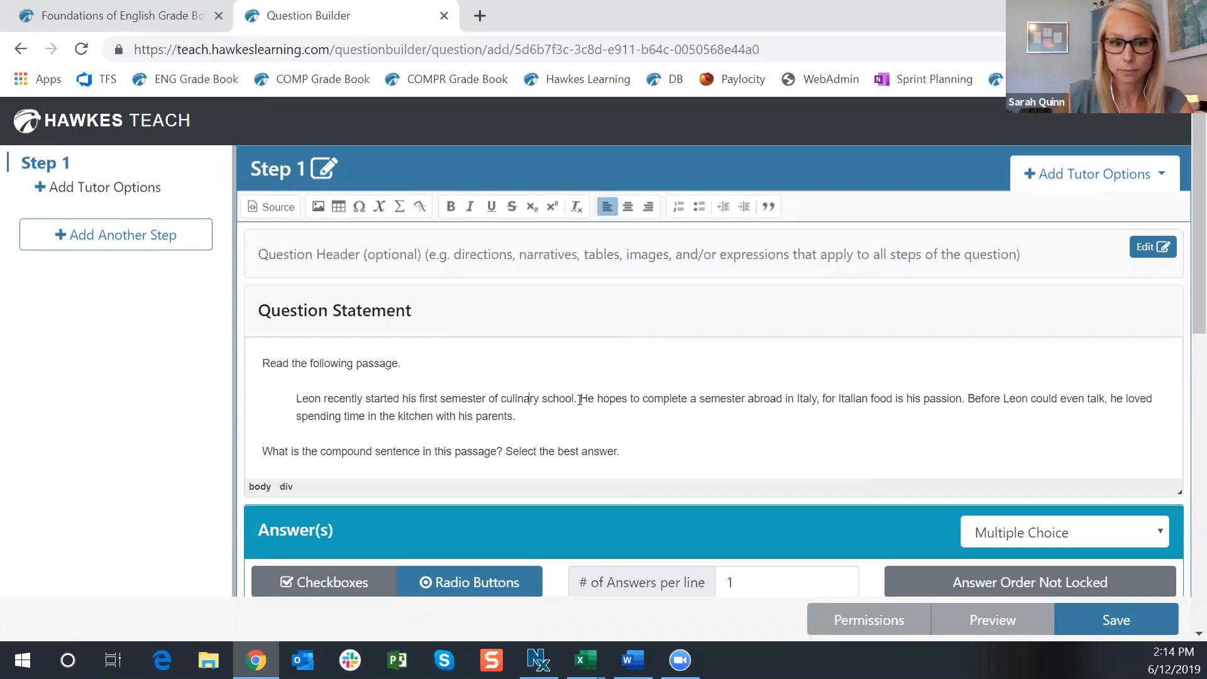
scroll(604, 365, down, 2)
scroll(606, 361, up, 2)
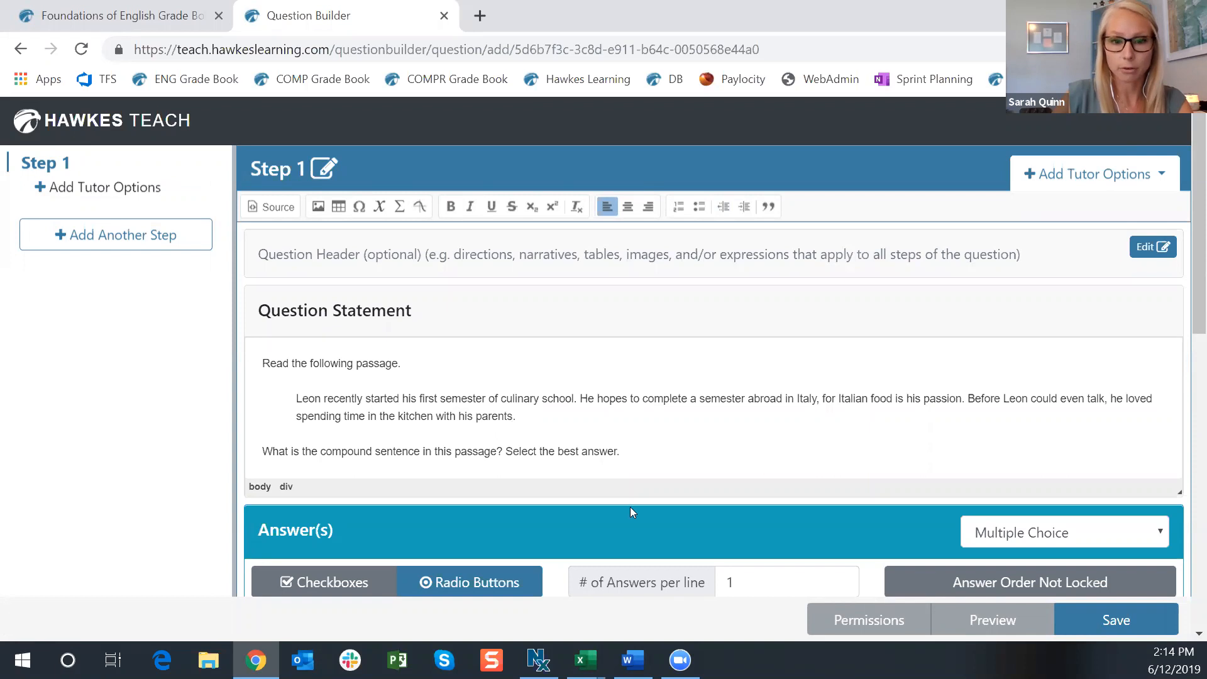
drag(349, 397, 573, 402)
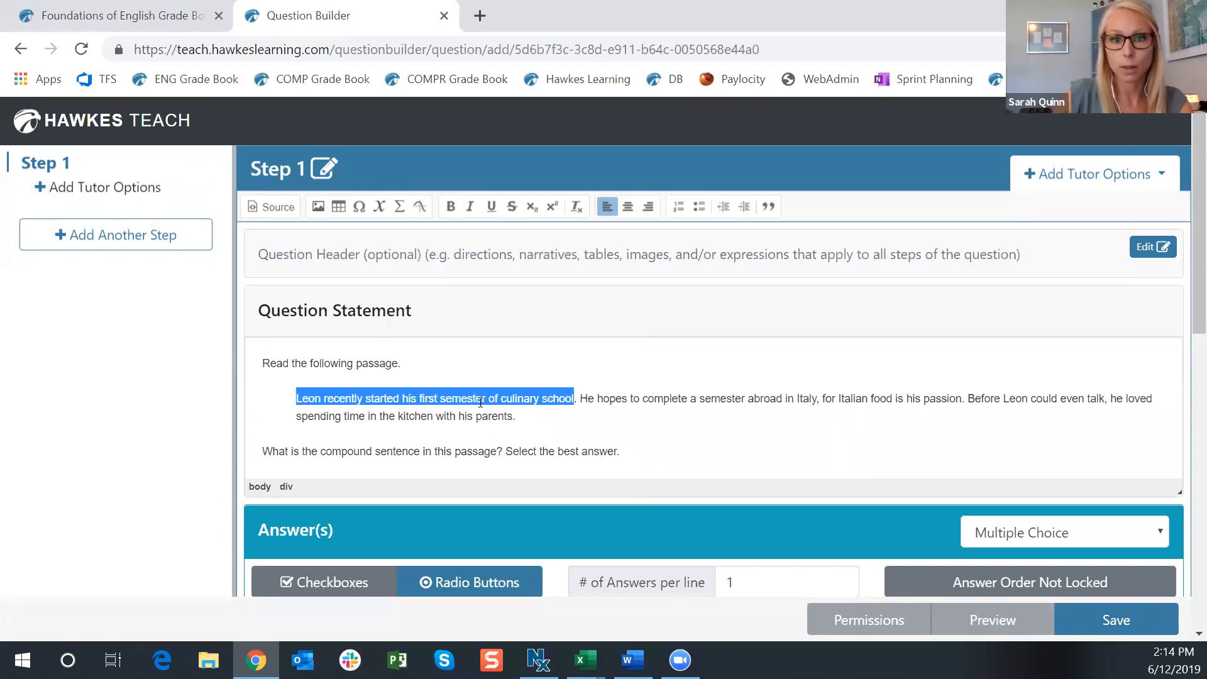
click(519, 400)
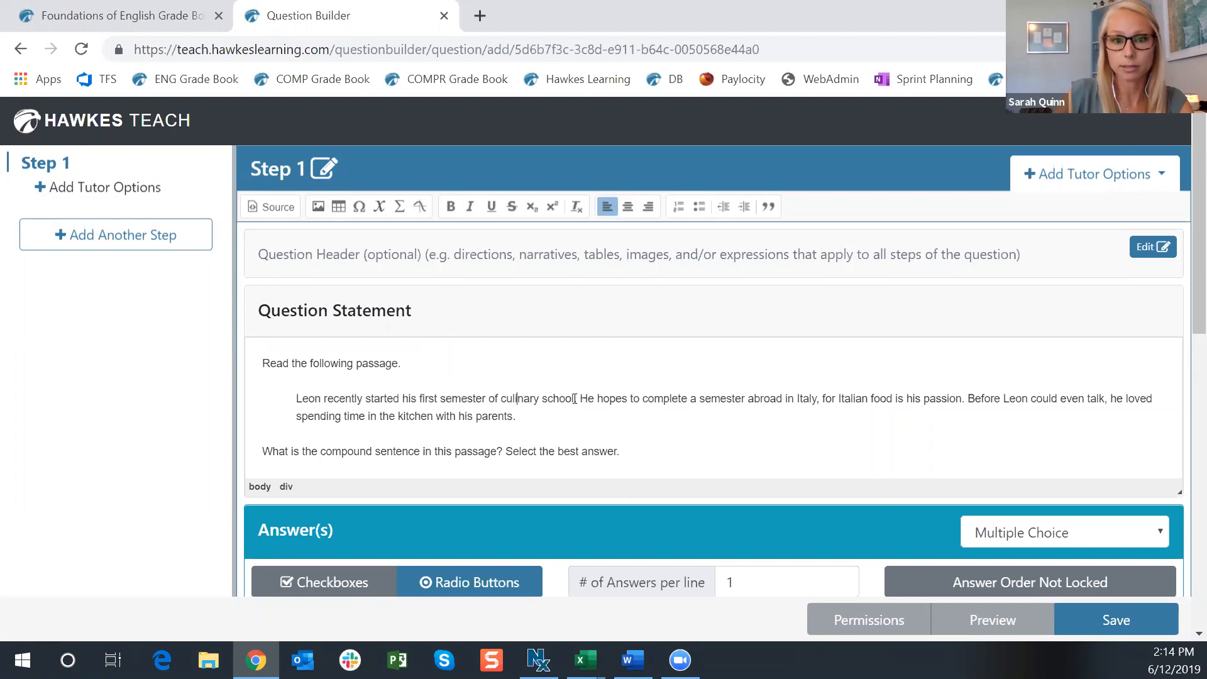
drag(579, 399, 961, 398)
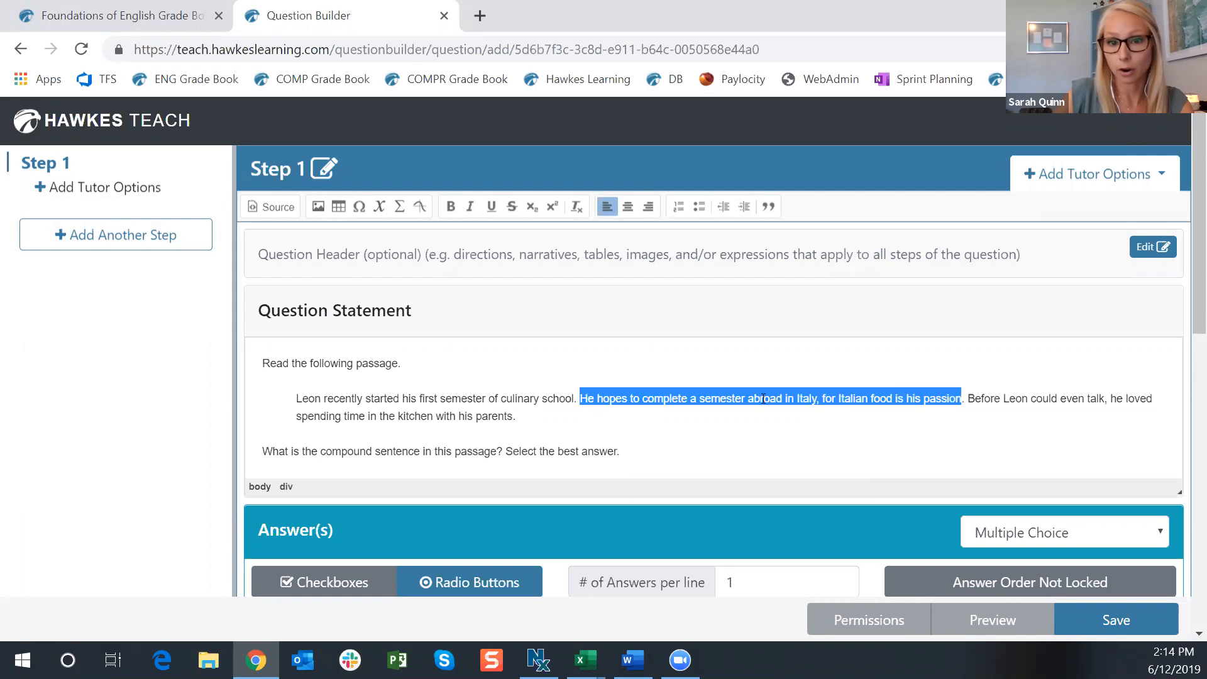
click(783, 399)
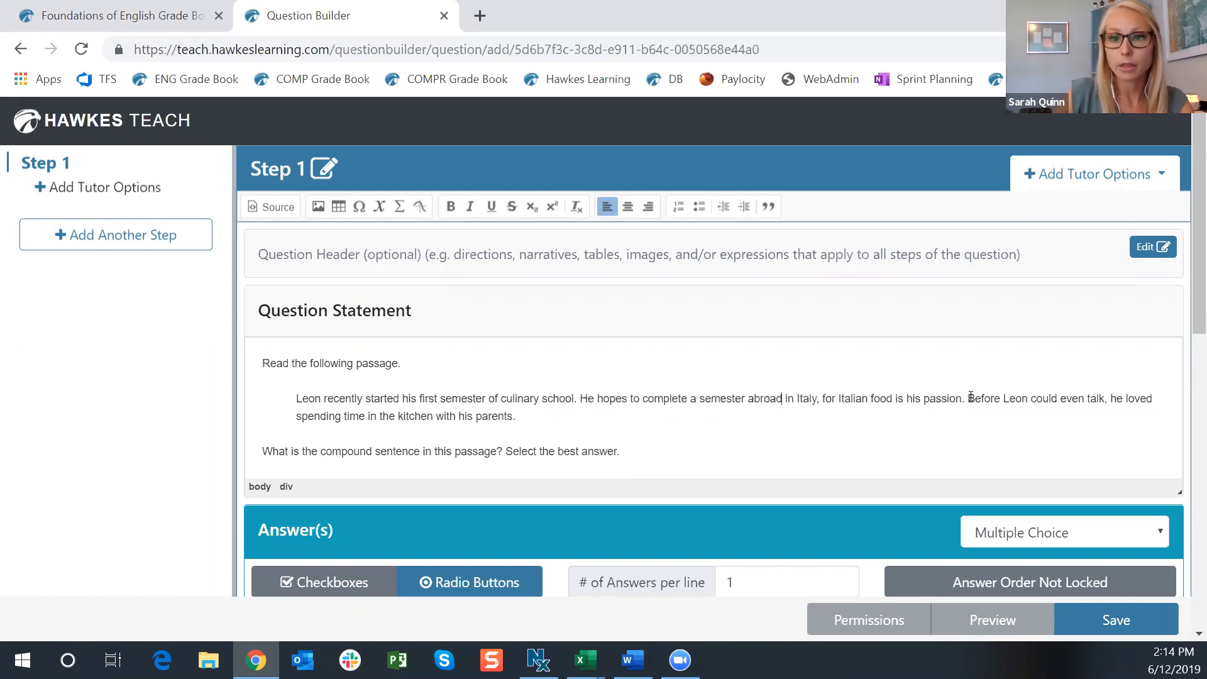
drag(970, 398, 1143, 406)
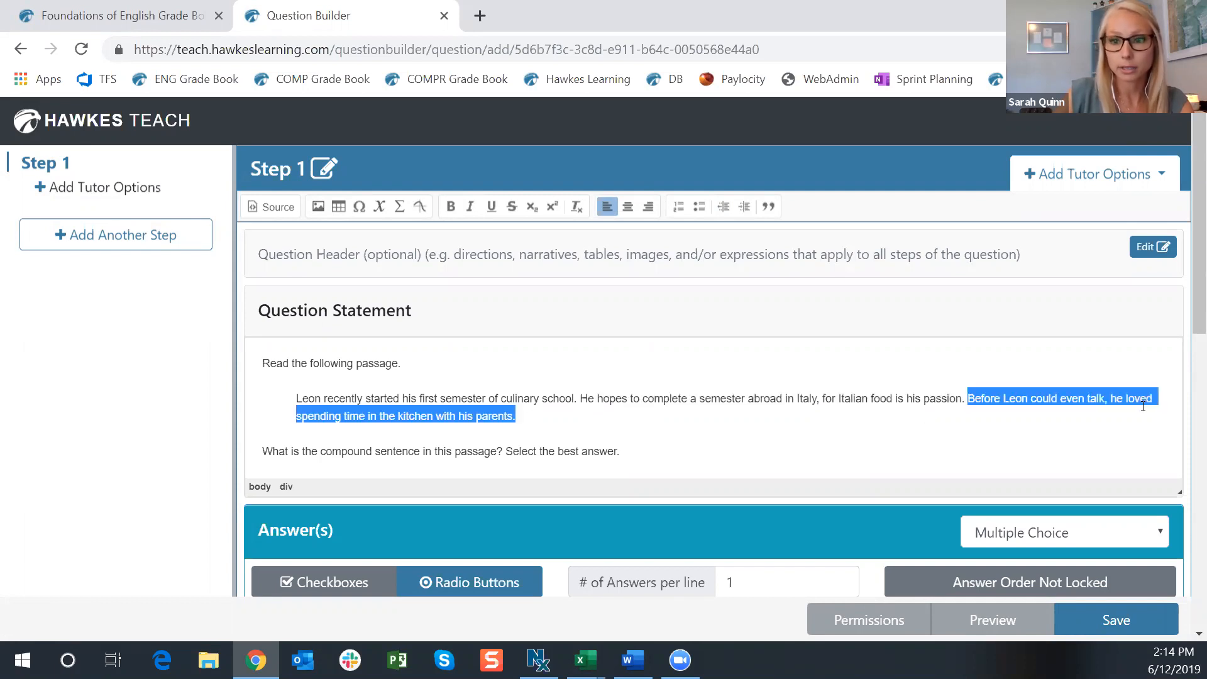
click(528, 417)
drag(285, 400, 577, 399)
click(512, 416)
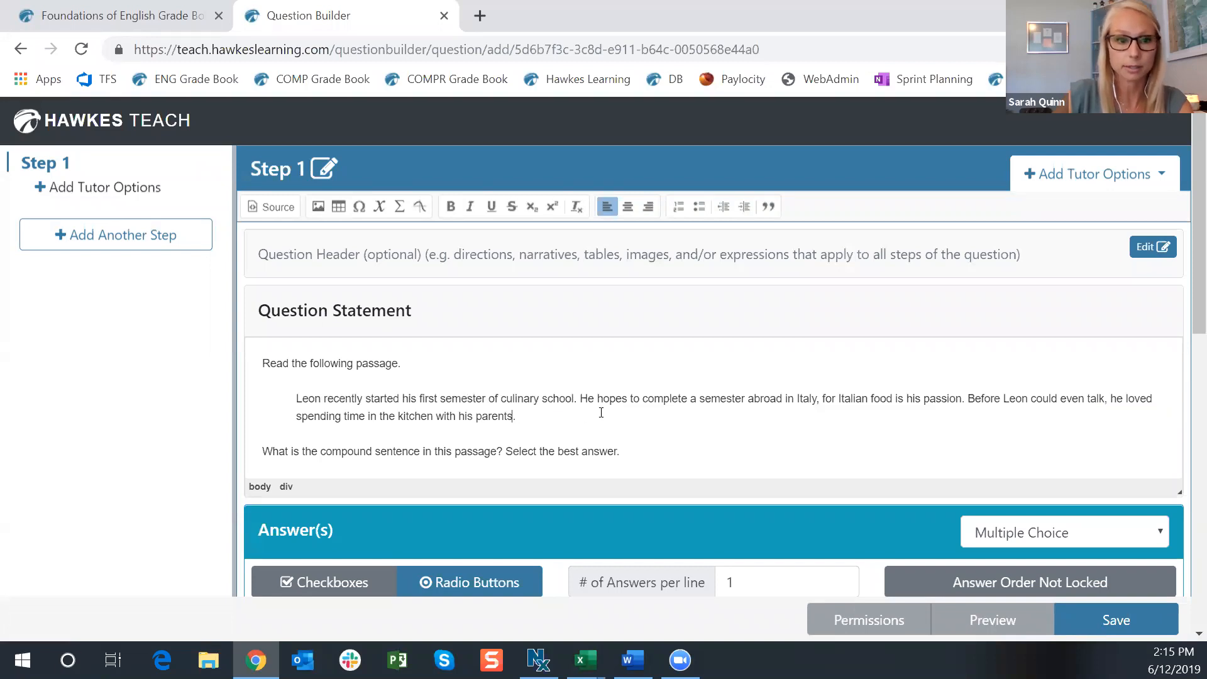
scroll(479, 318, down, 1)
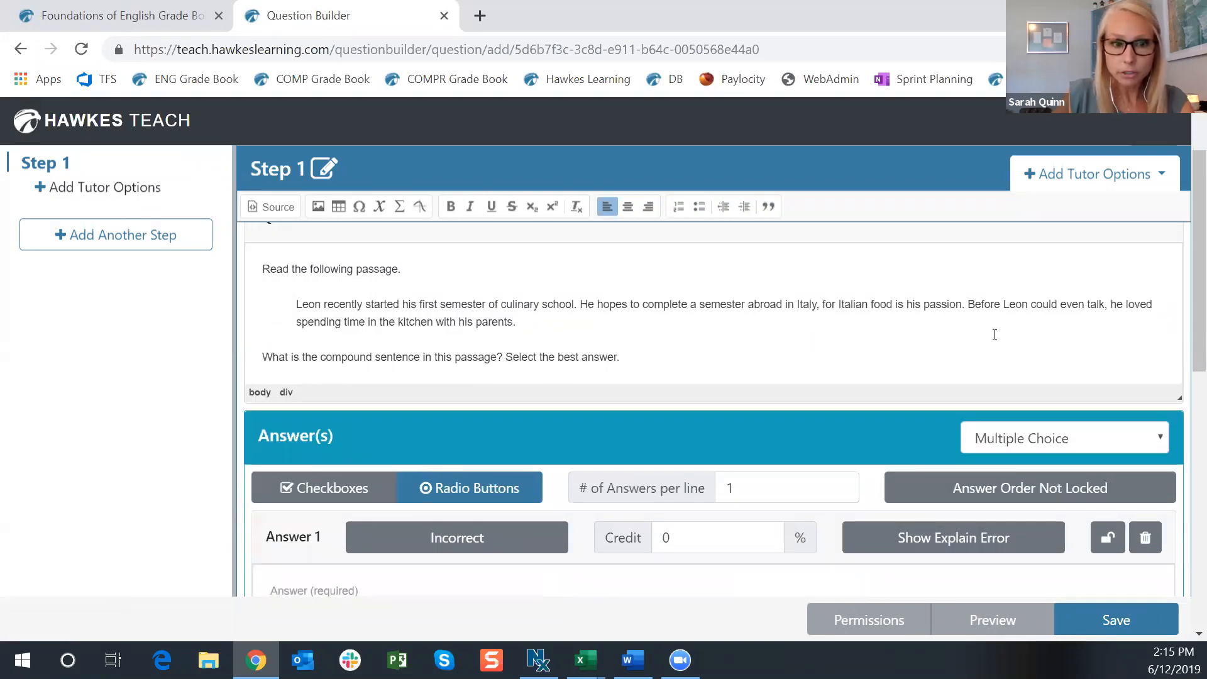
Change the question's answer type from Multiple Choice to Click to Select.
scroll(657, 394, down, 1)
scroll(657, 393, up, 1)
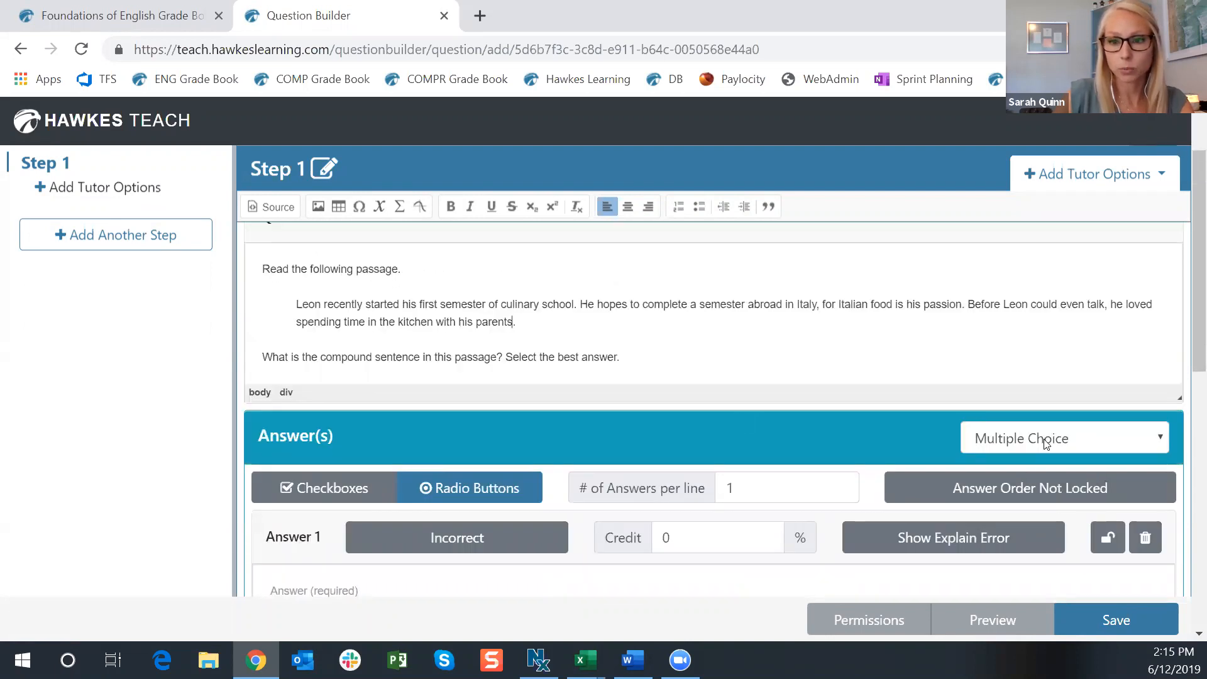
click(1046, 443)
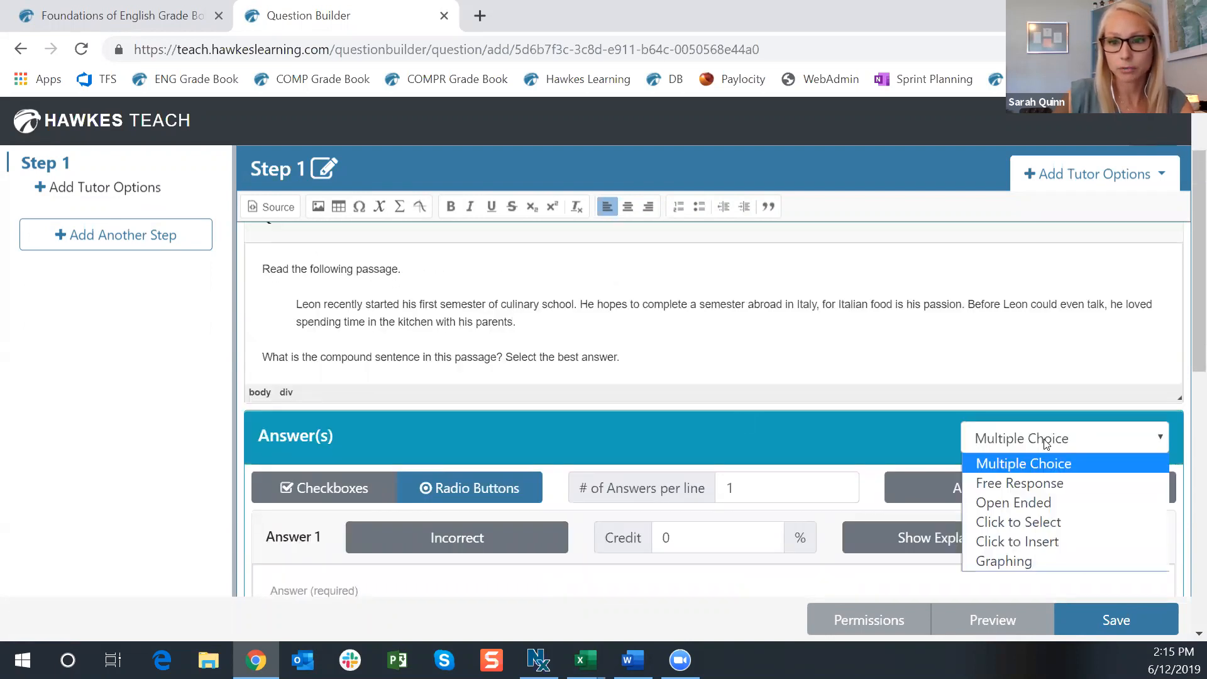
click(1064, 520)
scroll(597, 498, down, 1)
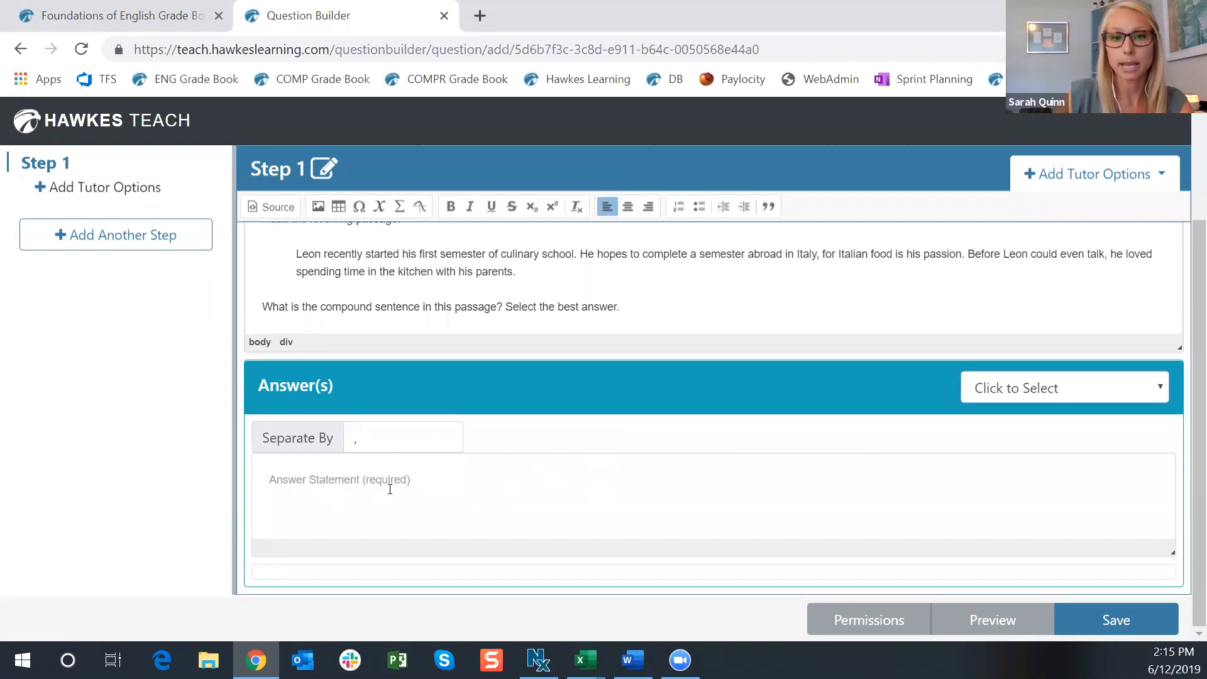
Copy the full Leon passage from the question statement into the answer statement.
scroll(305, 343, up, 2)
drag(288, 348, 528, 360)
key(ctrl+c)
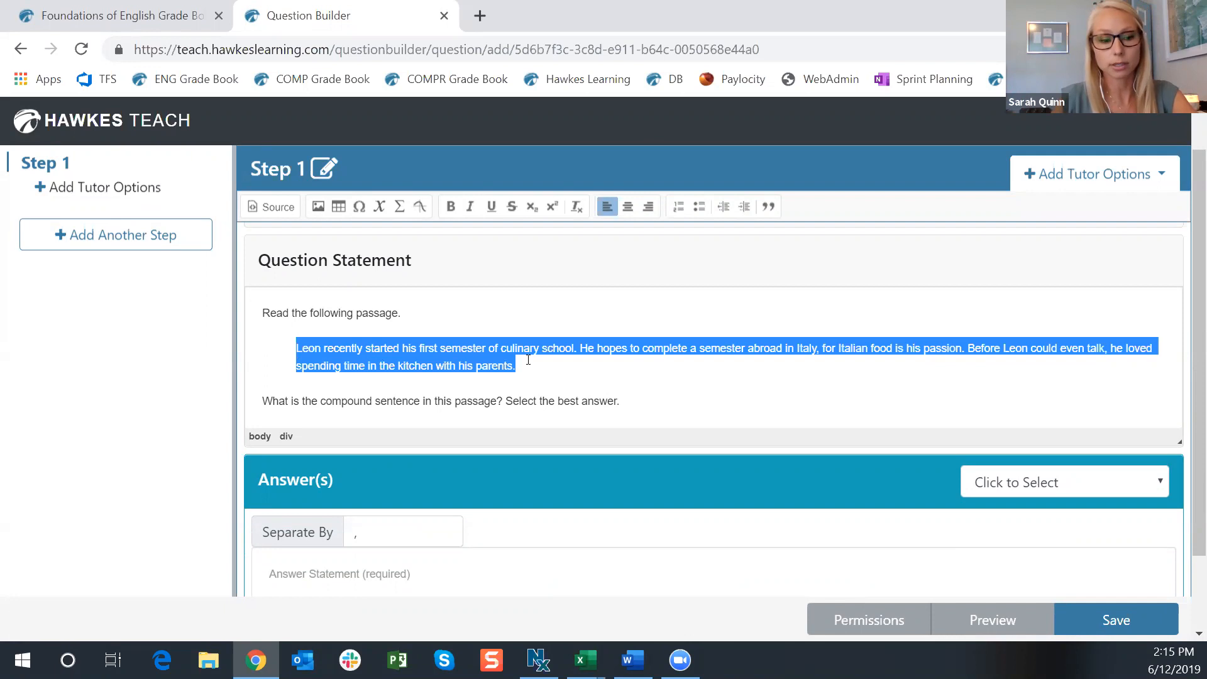
click(639, 372)
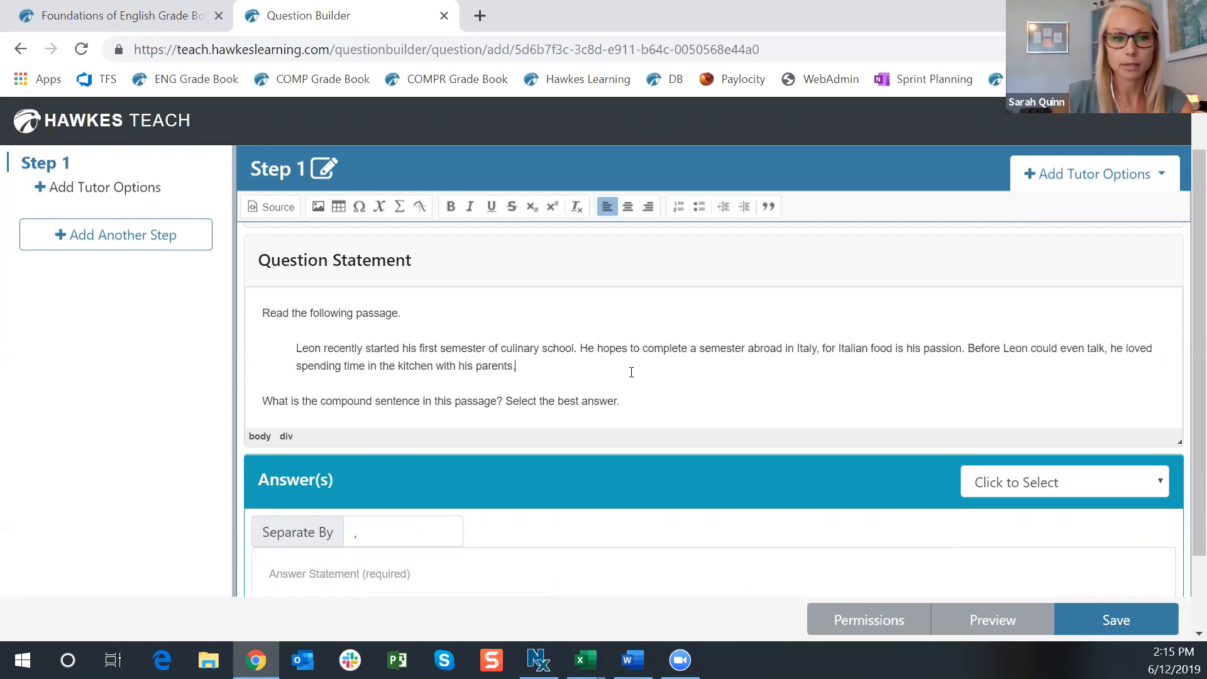
scroll(640, 372, down, 2)
click(426, 484)
key(ctrl+v)
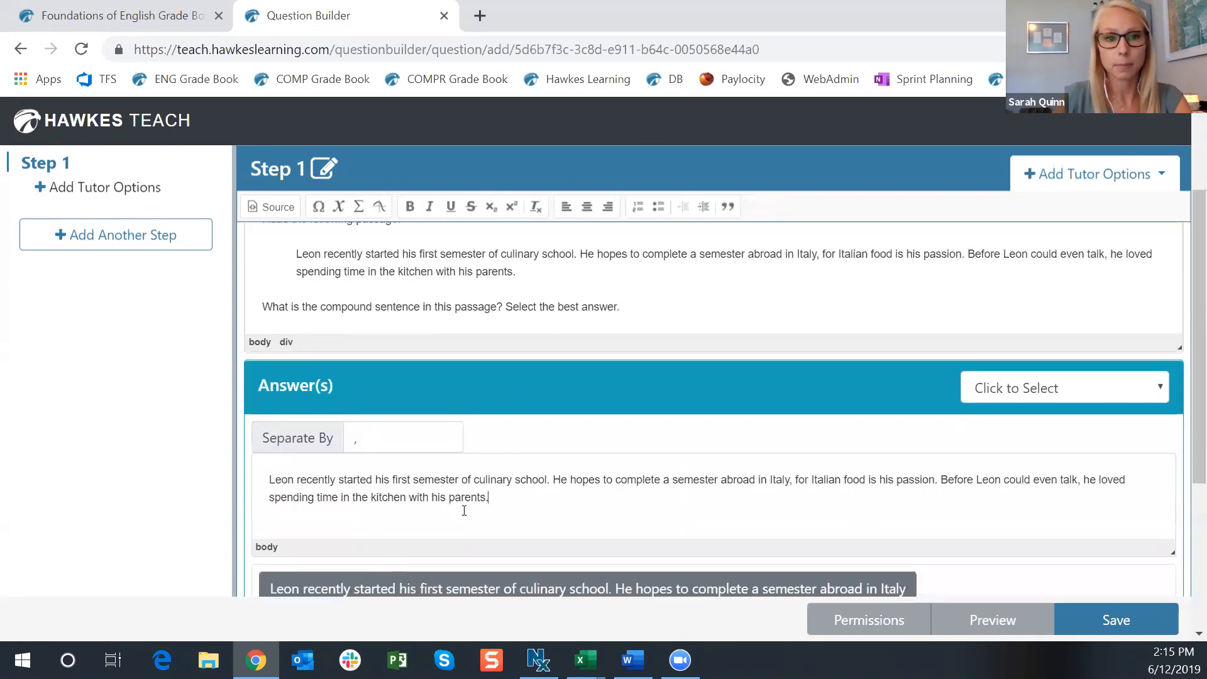
scroll(539, 492, down, 2)
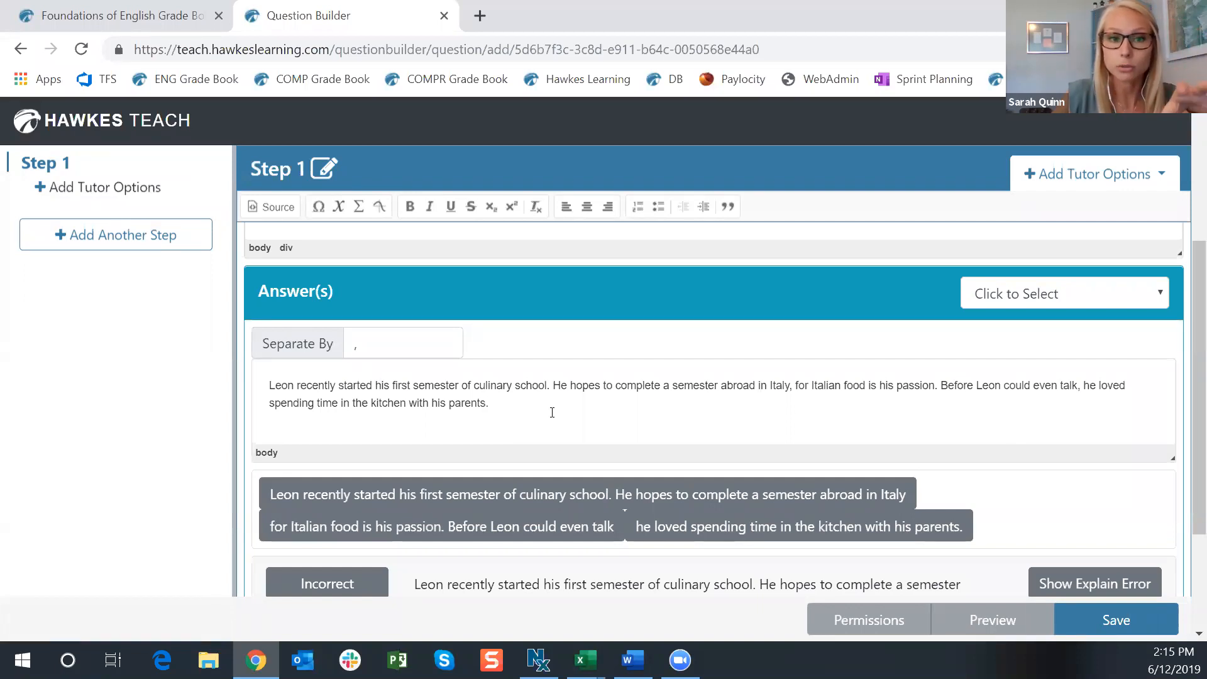
click(357, 350)
key(BackSpace)
text(,)
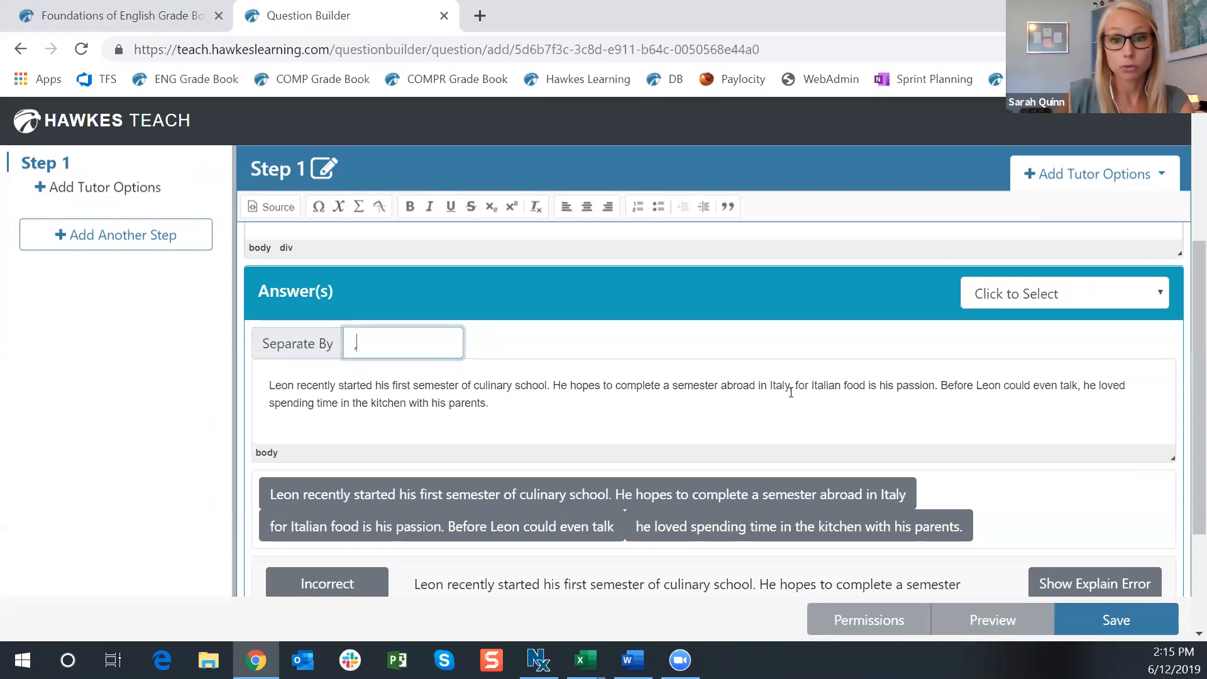
Set the separator for the selectable answer options to #.
double_click(395, 340)
text(#)
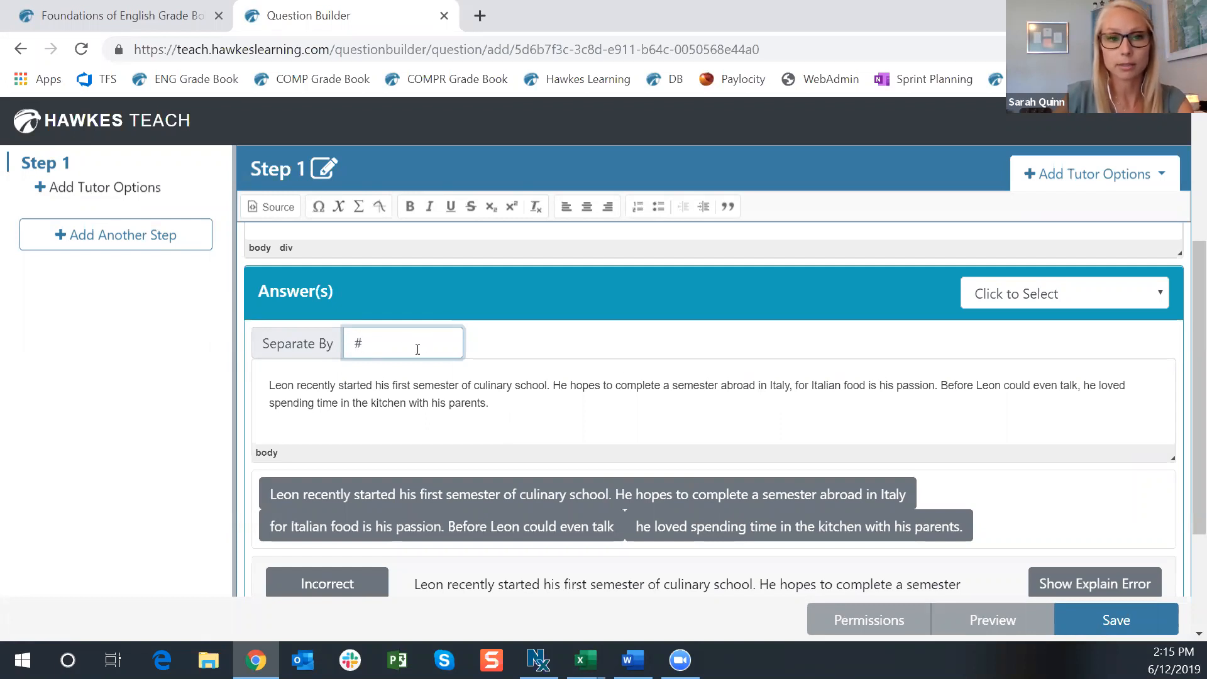
click(509, 405)
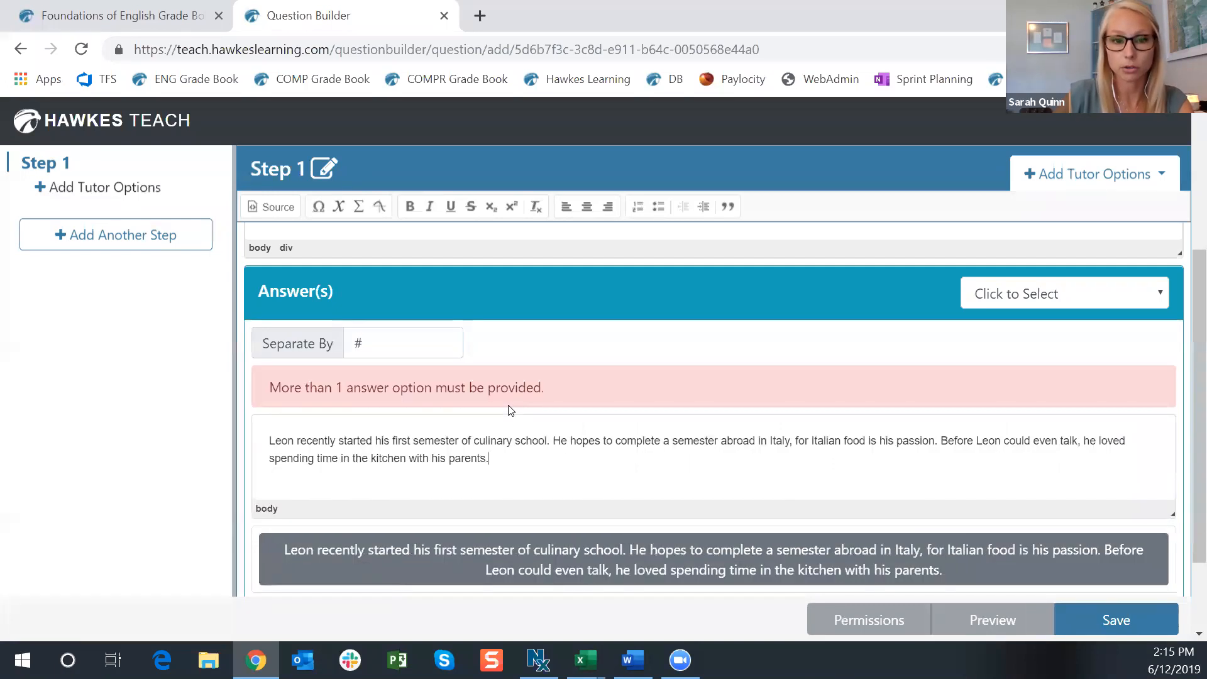
Insert a # before each of the three sentences in the answer statement so each becomes its own option.
scroll(562, 466, down, 2)
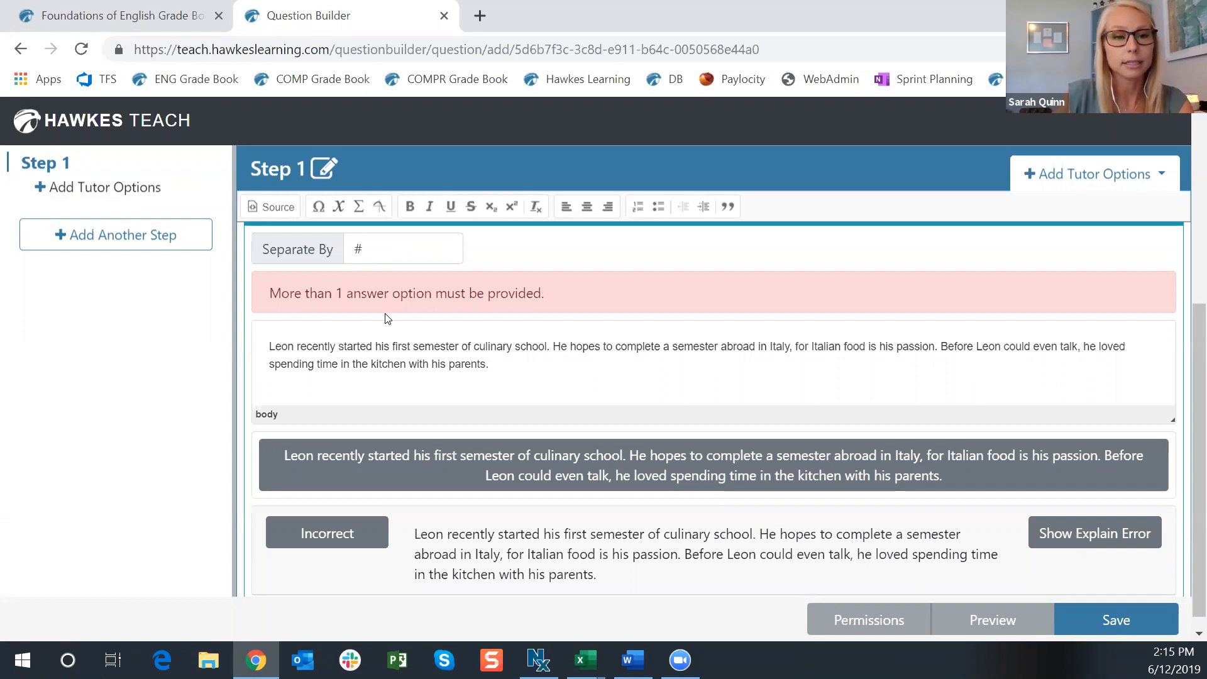
scroll(619, 400, up, 2)
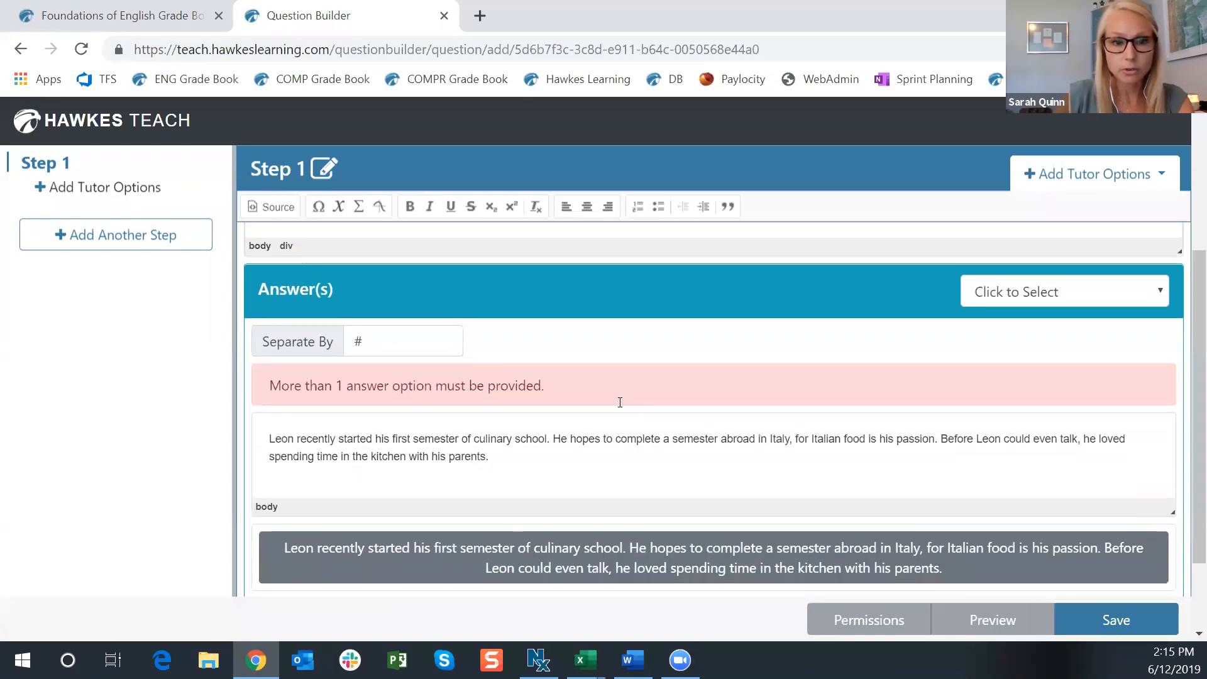
scroll(619, 404, down, 2)
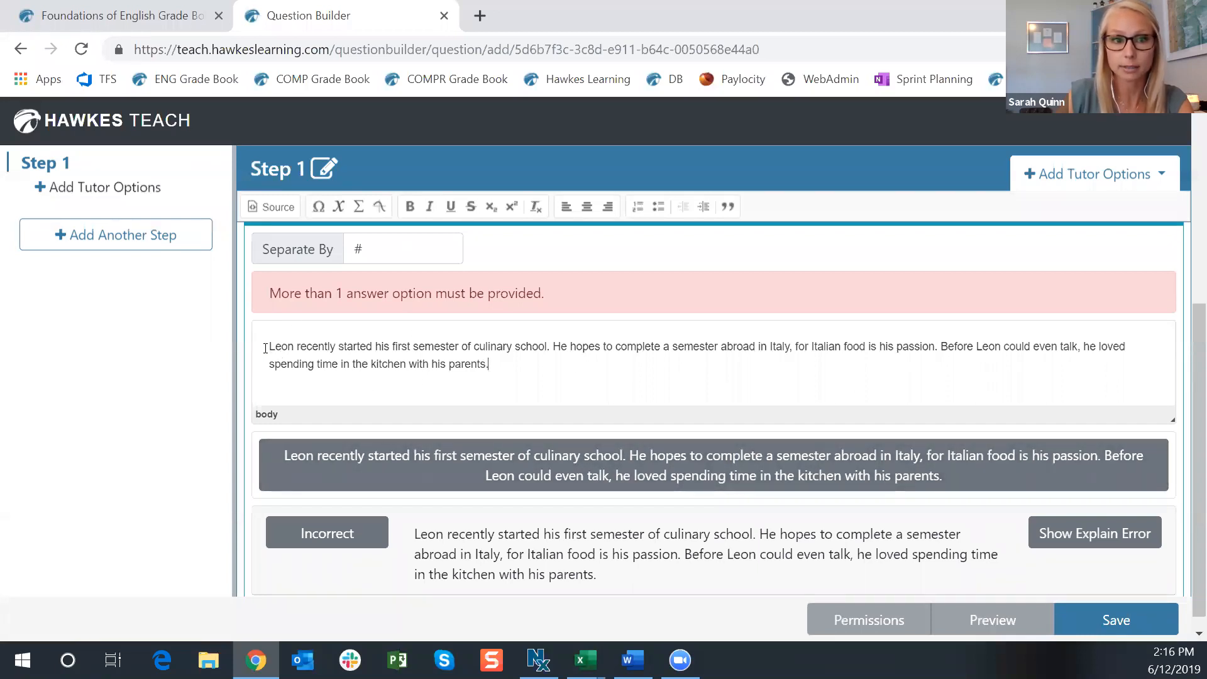
text(#)
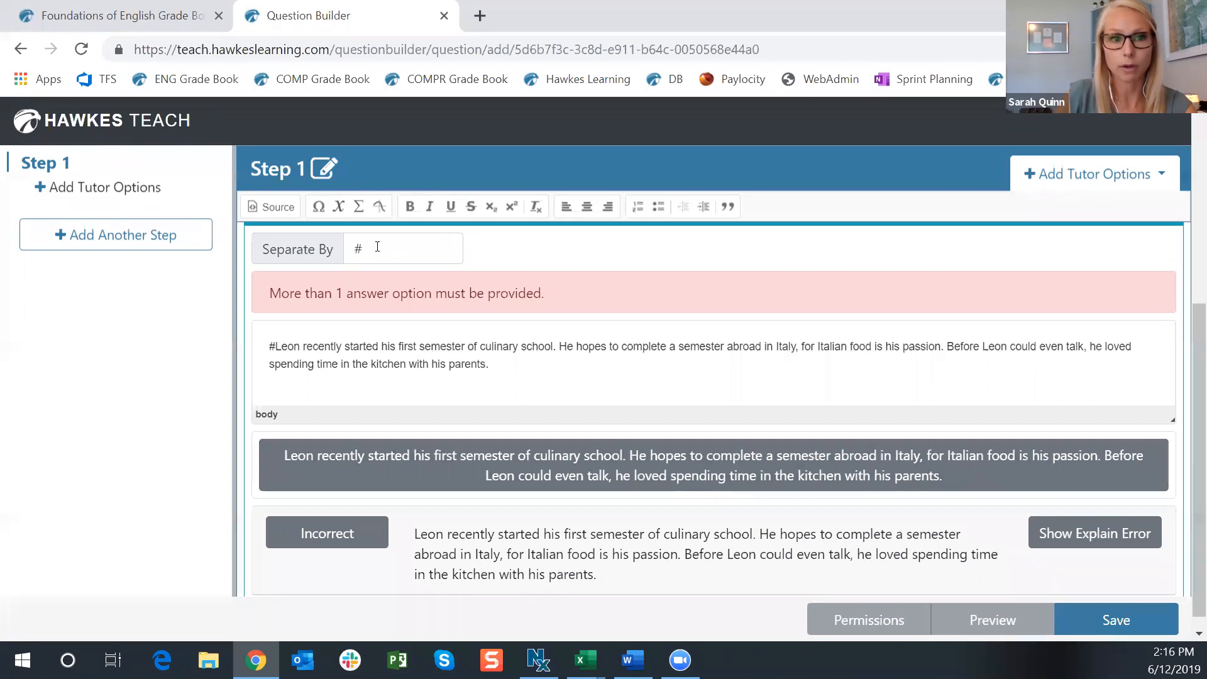
click(559, 346)
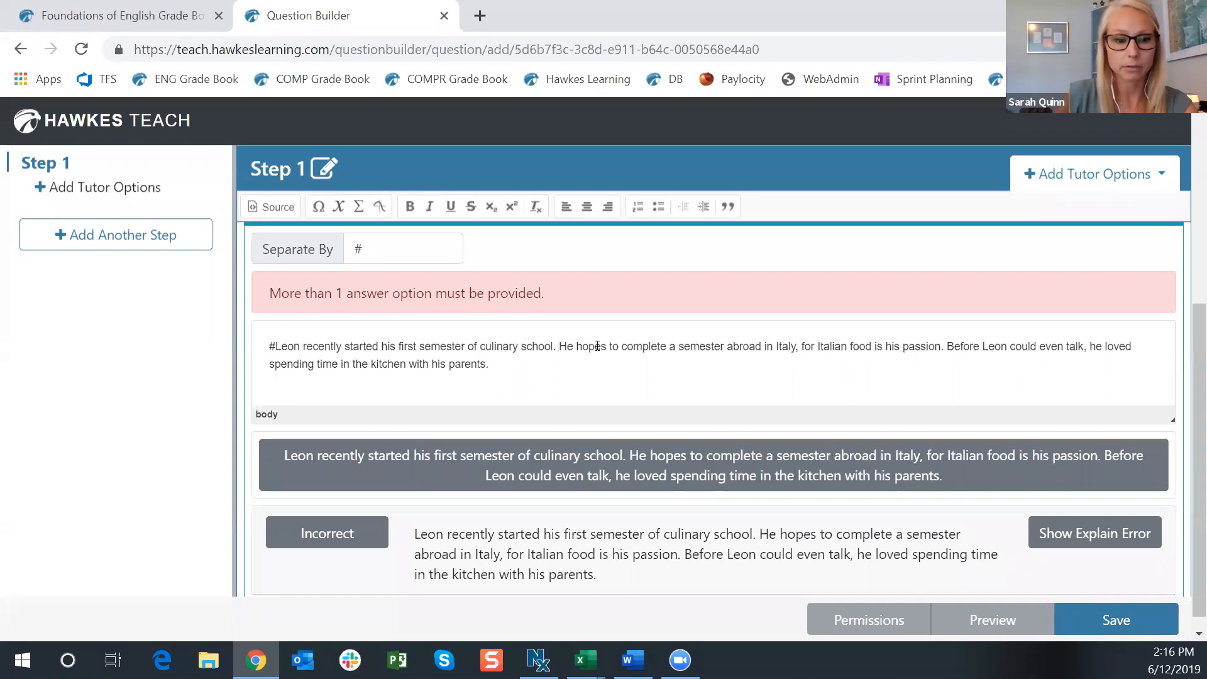
text(#)
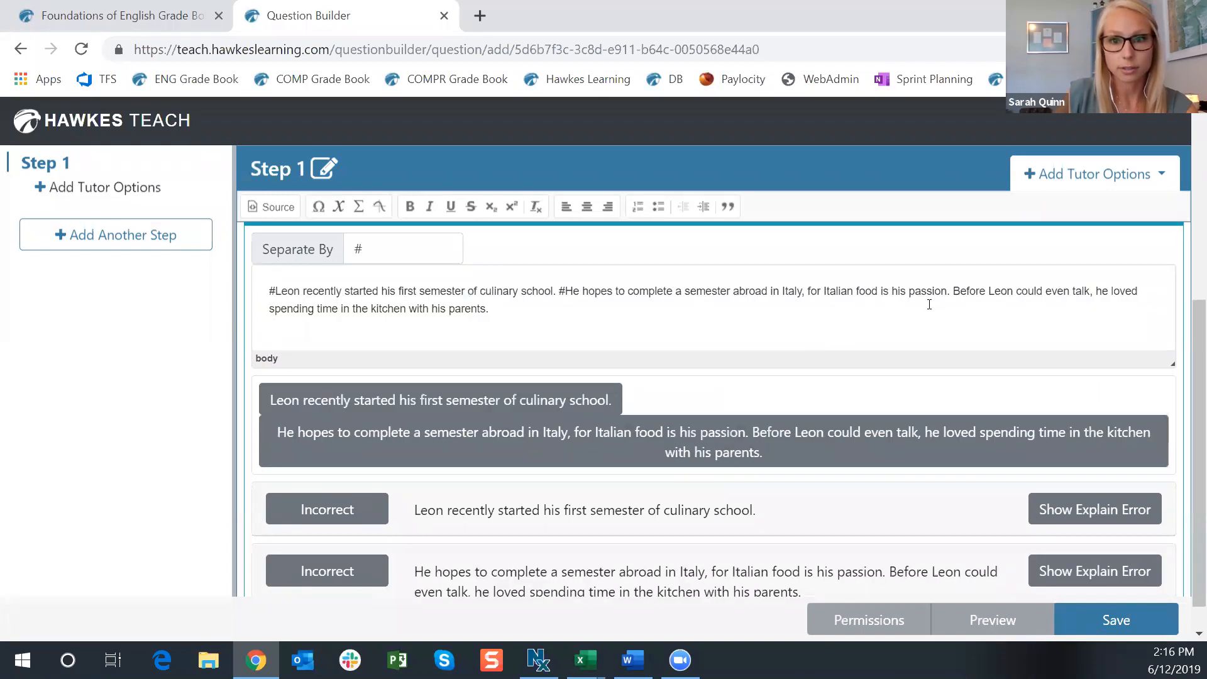
click(953, 292)
text(#)
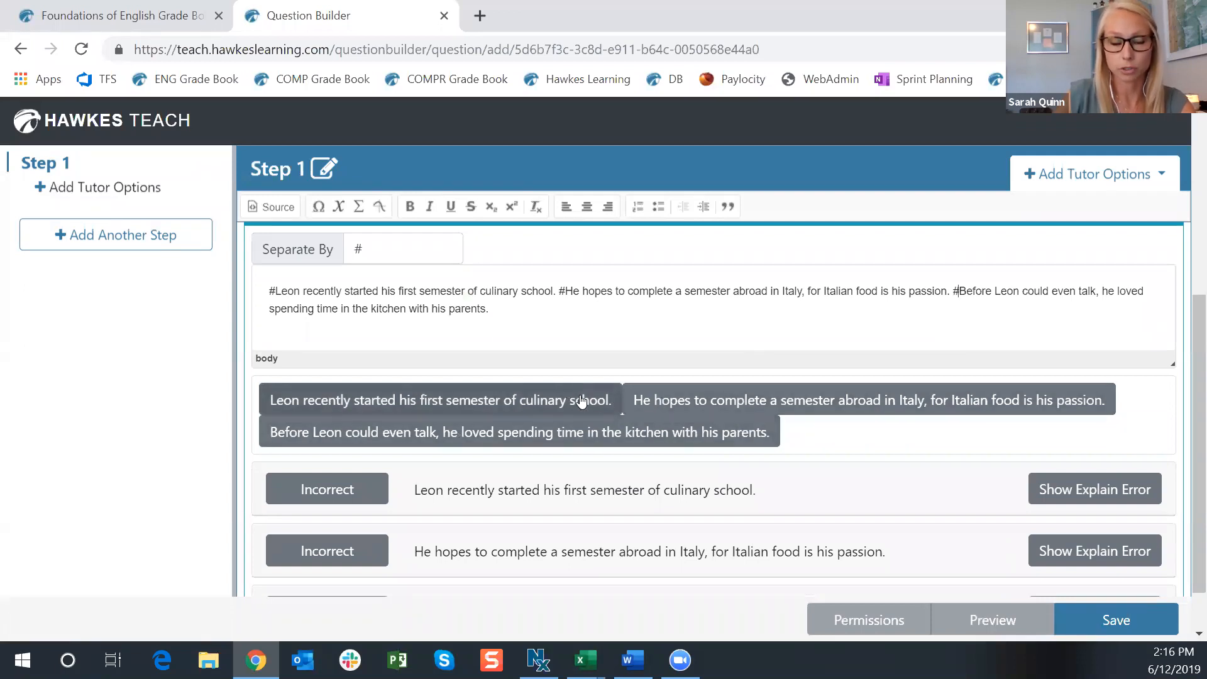
Mark "He hopes to complete a semester abroad in Italy, for Italian food is his passion." correct and show Explain Error for both incorrect sentences.
scroll(827, 459, down, 1)
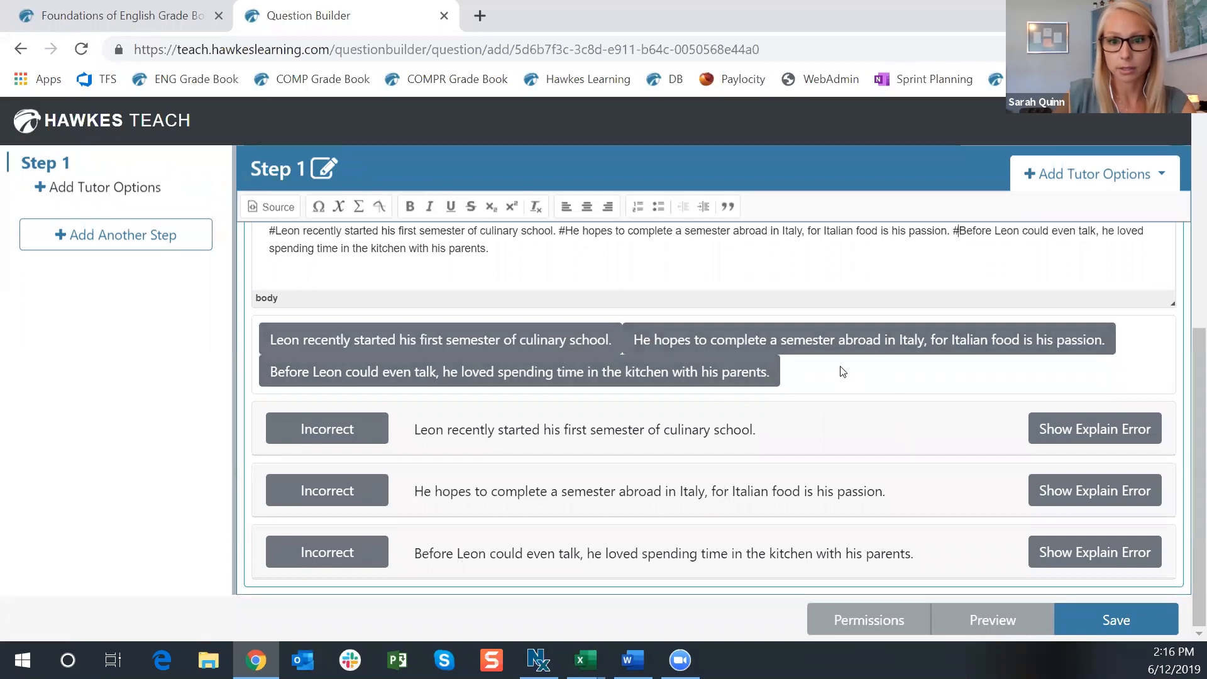
click(856, 349)
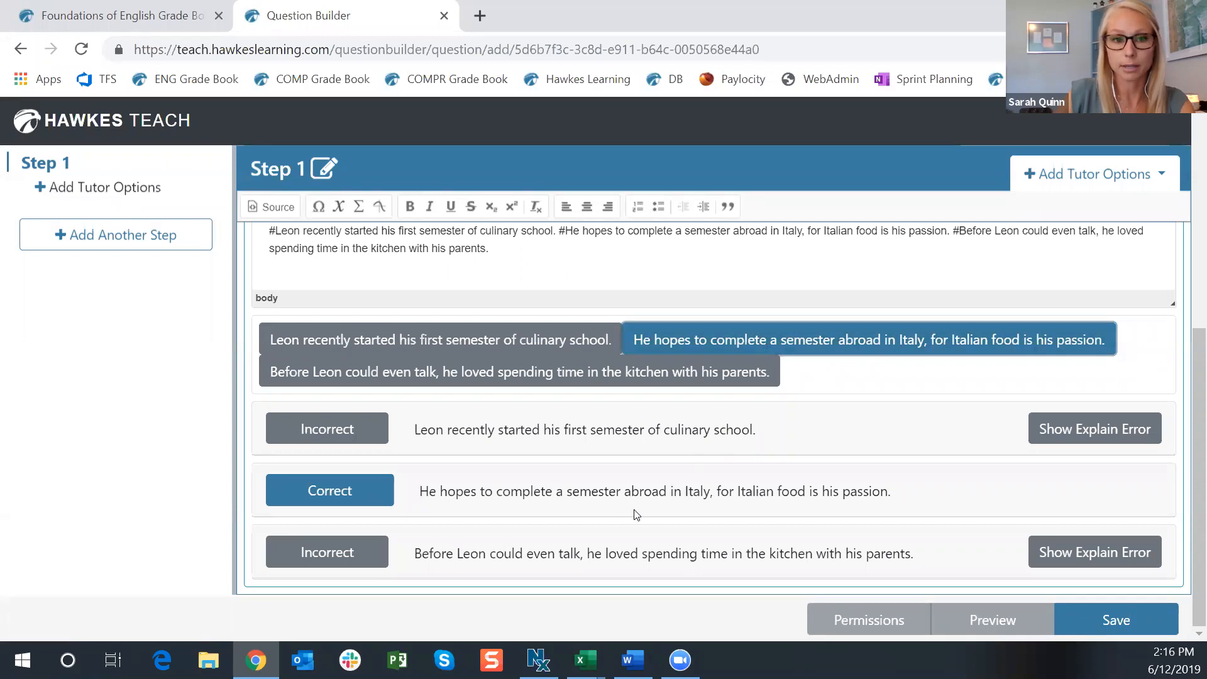
click(1089, 440)
scroll(1000, 534, down, 2)
click(1070, 560)
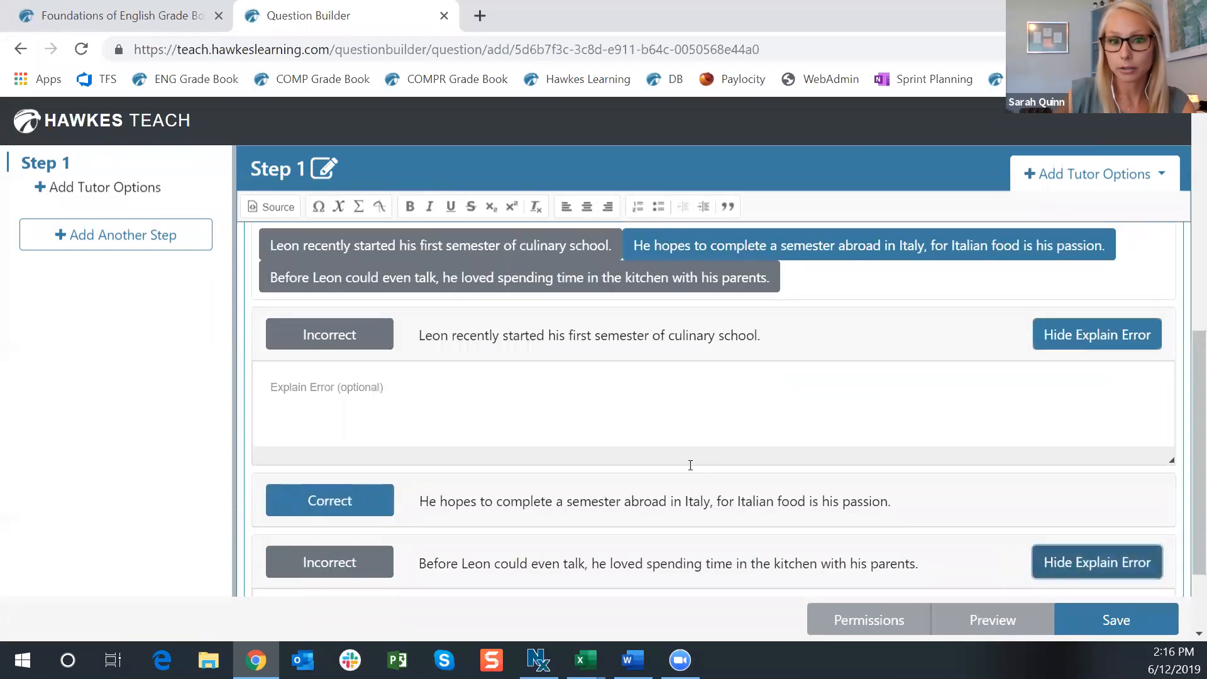
scroll(531, 418, down, 2)
scroll(505, 484, up, 2)
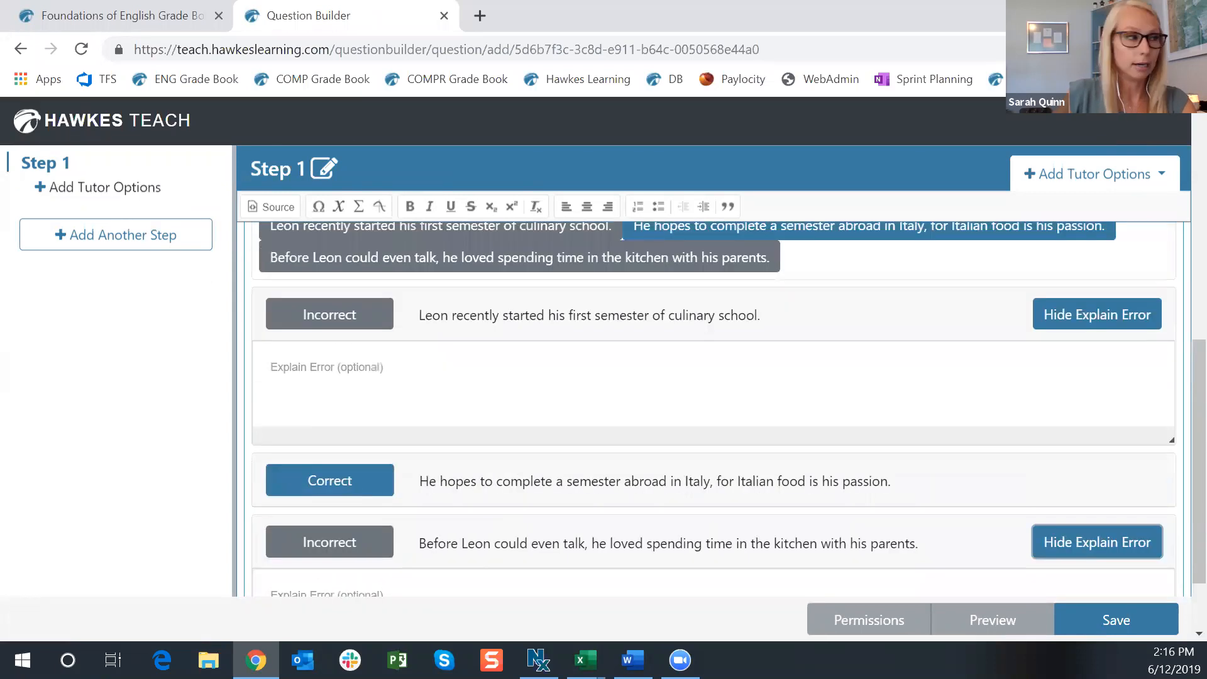
Enter the first sentence's error explanation: incorrect, a simple sentence with only one independent clause; look for one made up of two independent clauses.
key(alt+Tab)
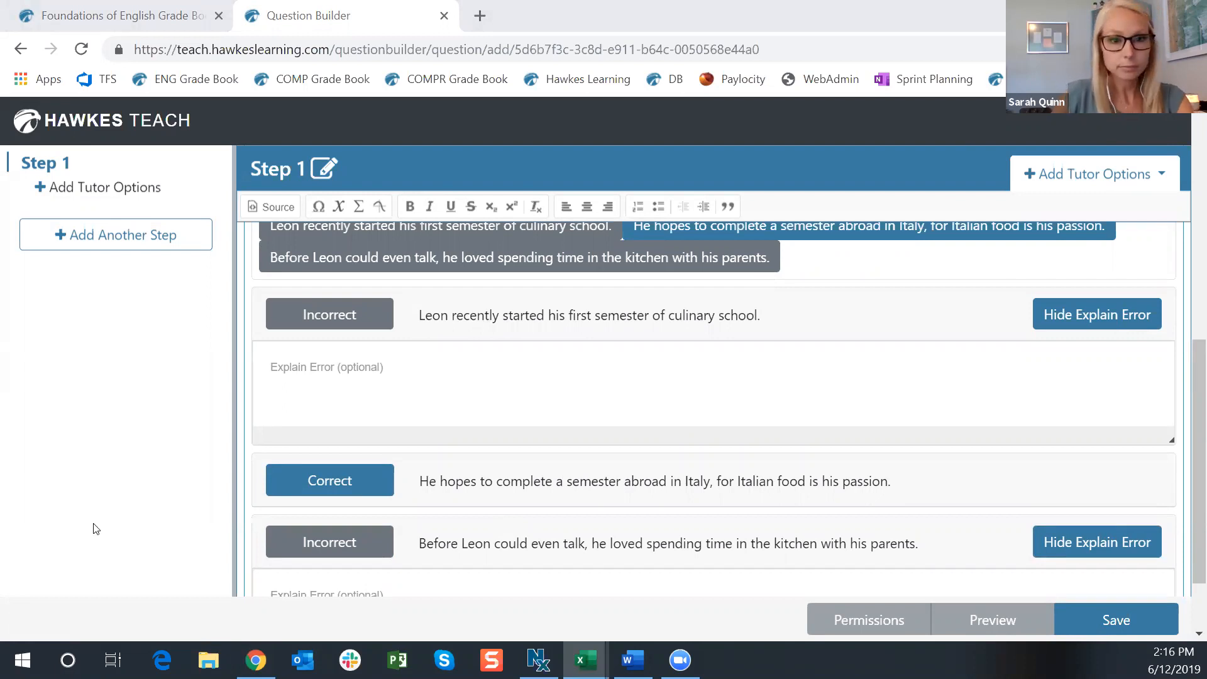
click(371, 382)
text(You were asked to identify the compound sentence. Your answer is incorrect. The sentence you chose is a simple sentence because it contains only one independent clause. Instead, look for the sentence that is made up of two independent clauses.)
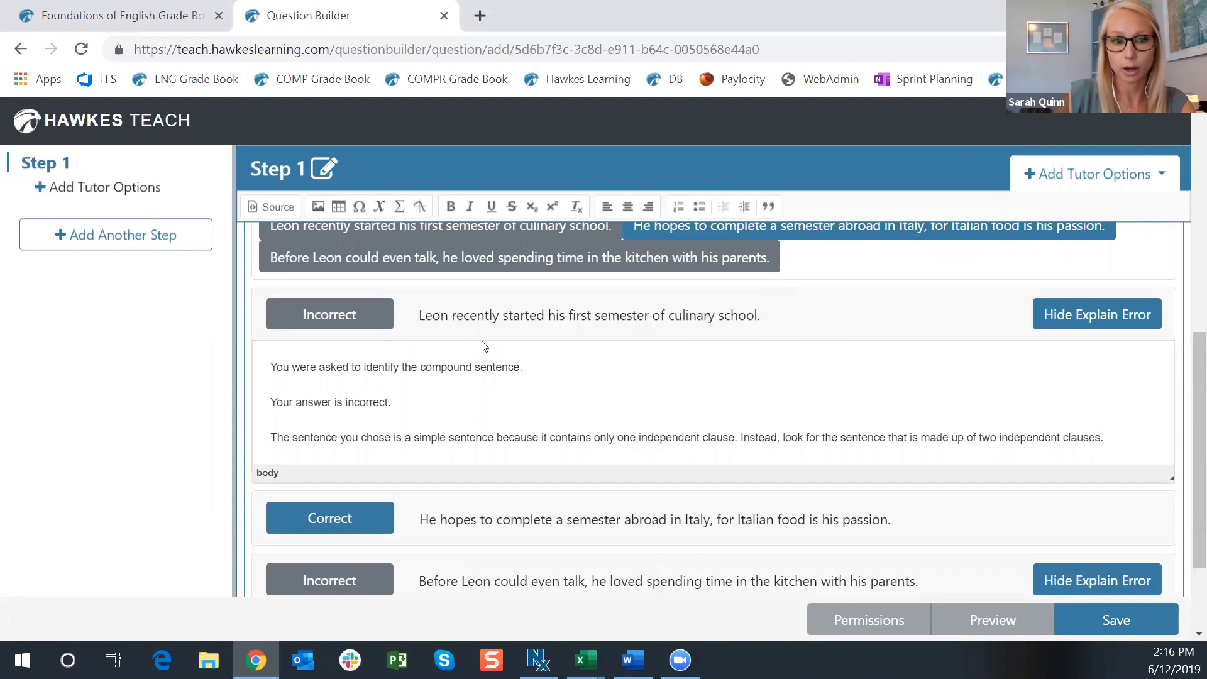
drag(271, 366, 569, 364)
drag(276, 401, 396, 402)
drag(268, 436, 579, 436)
click(338, 436)
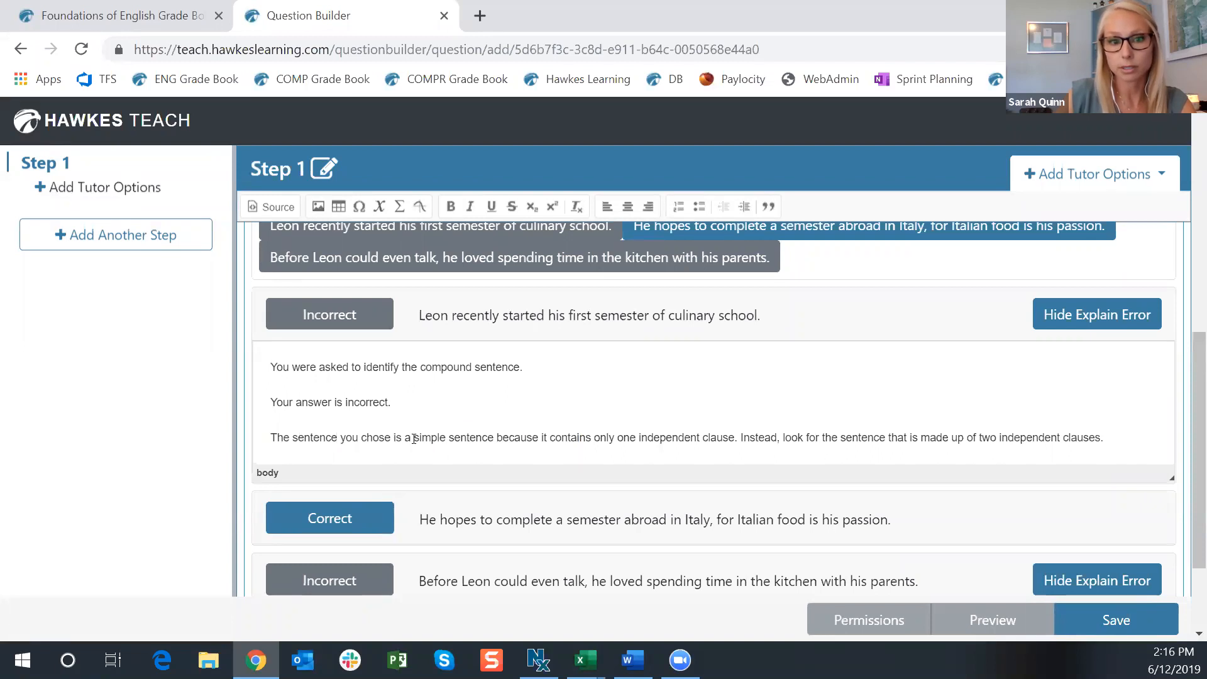
drag(498, 437, 920, 437)
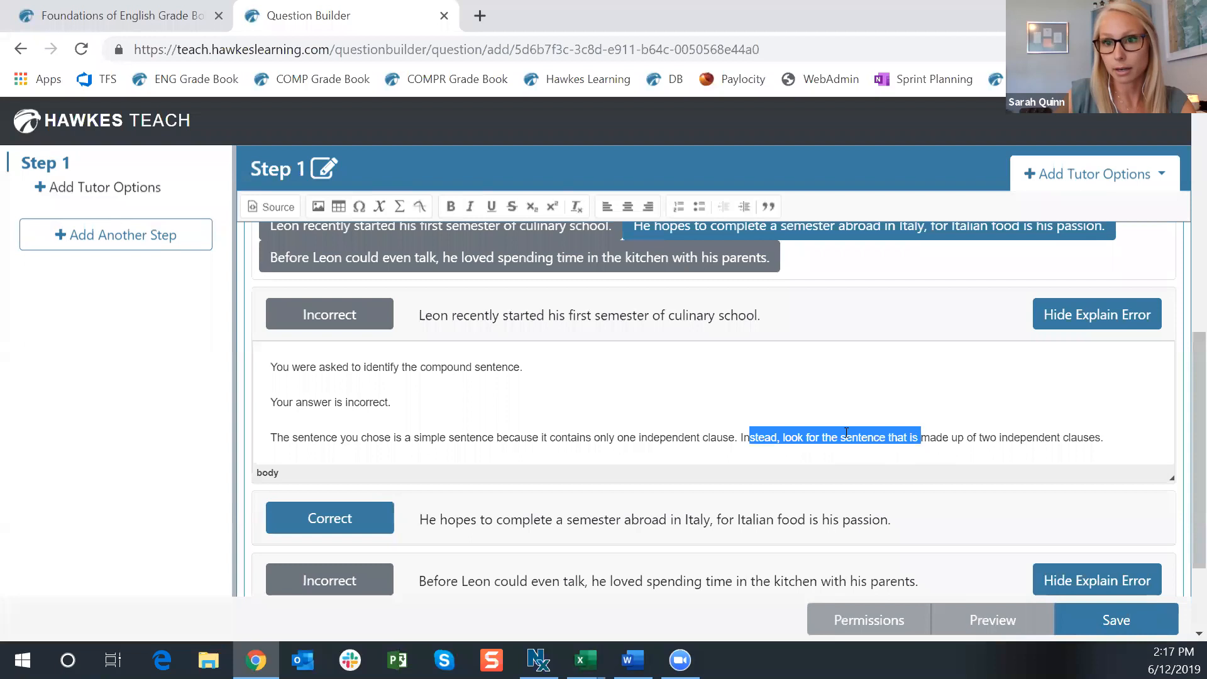
click(533, 426)
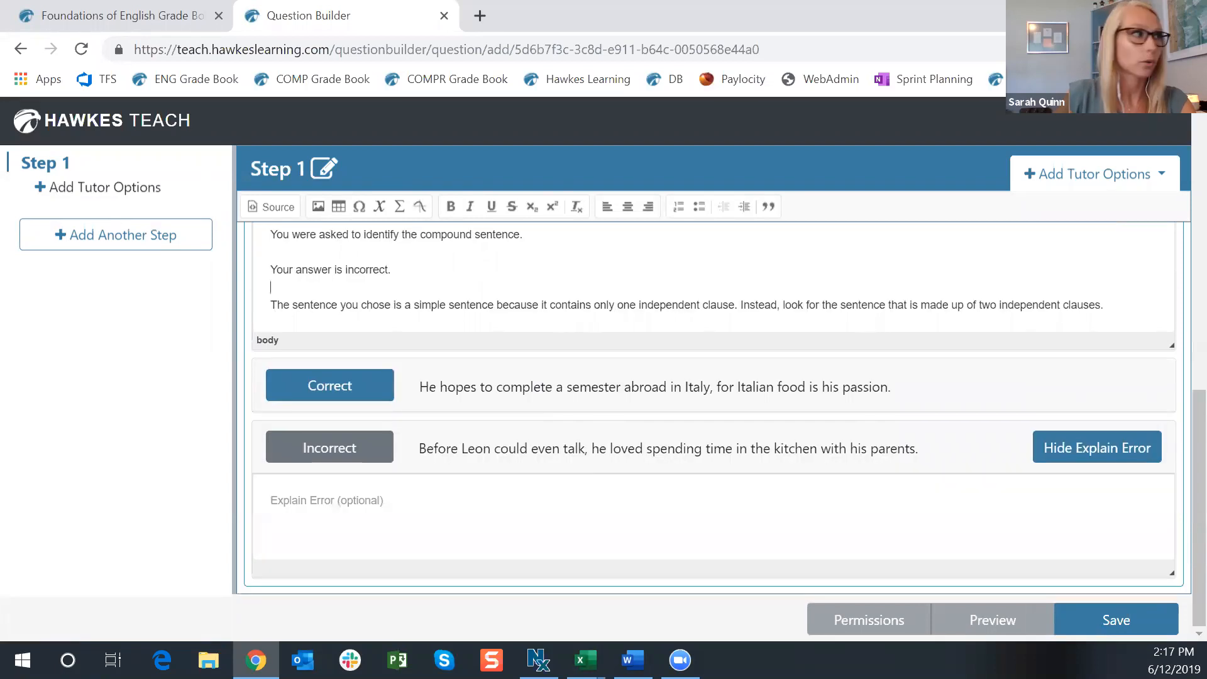
Enter the third sentence's error explanation: incorrect, a complex sentence with one independent and one dependent clause; look for two independent clauses.
key(alt+Tab)
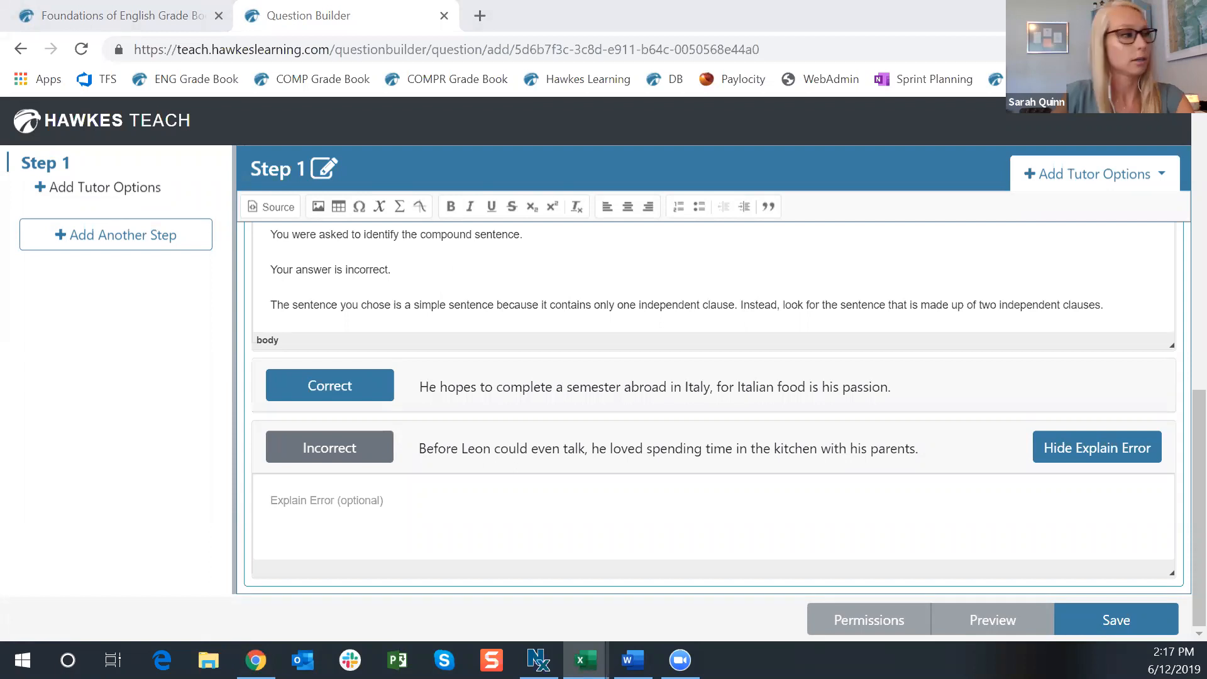
key(alt+Tab)
click(383, 503)
text(You were asked to identify the compound sentence.  Your answer is incorrect.  The sentence you chose is a complex sentence because it contains one independent clause and one dependent clause. Instead, look for the sentence that is made up of two independent clauses.)
drag(435, 517, 548, 517)
click(628, 513)
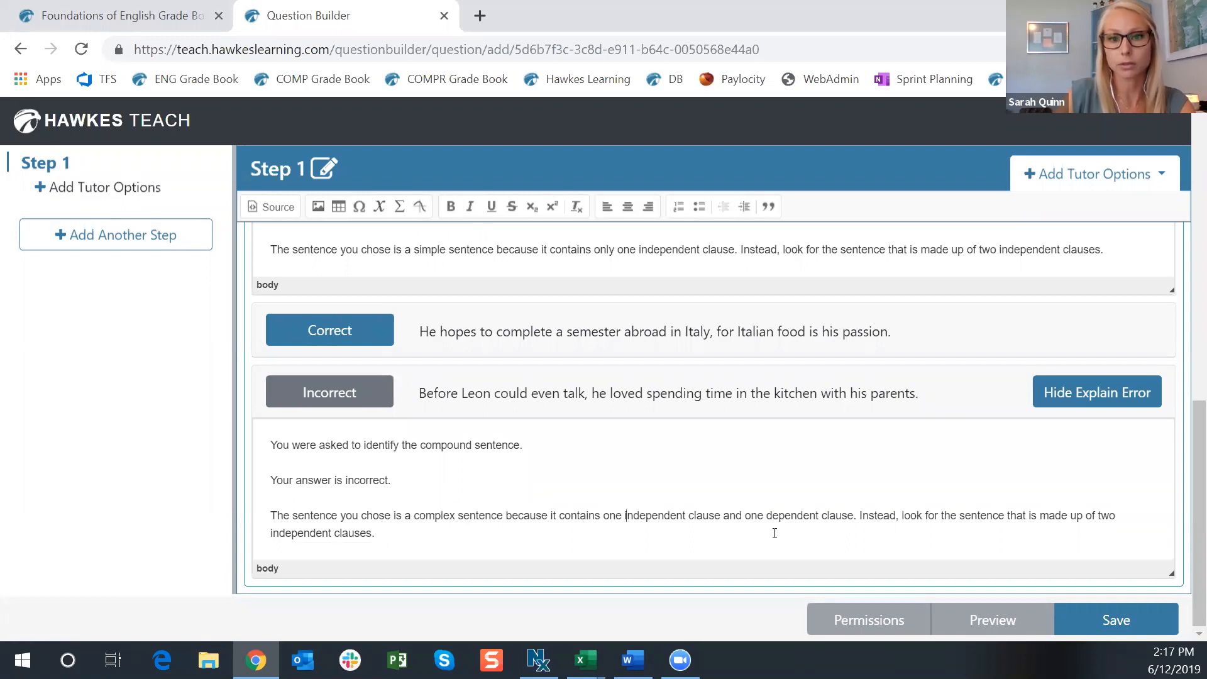
Save the question as "Lesson 4.6 - Question 2" with Medium Difficulty.
click(1074, 619)
click(384, 207)
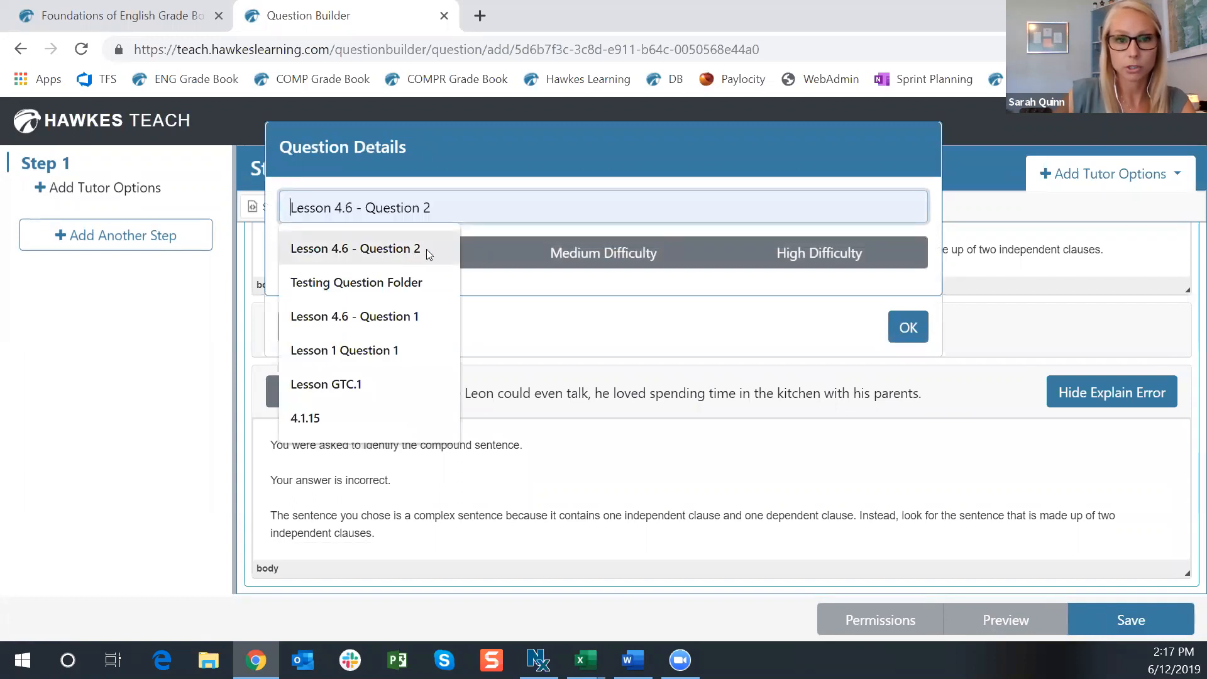
click(379, 250)
click(606, 253)
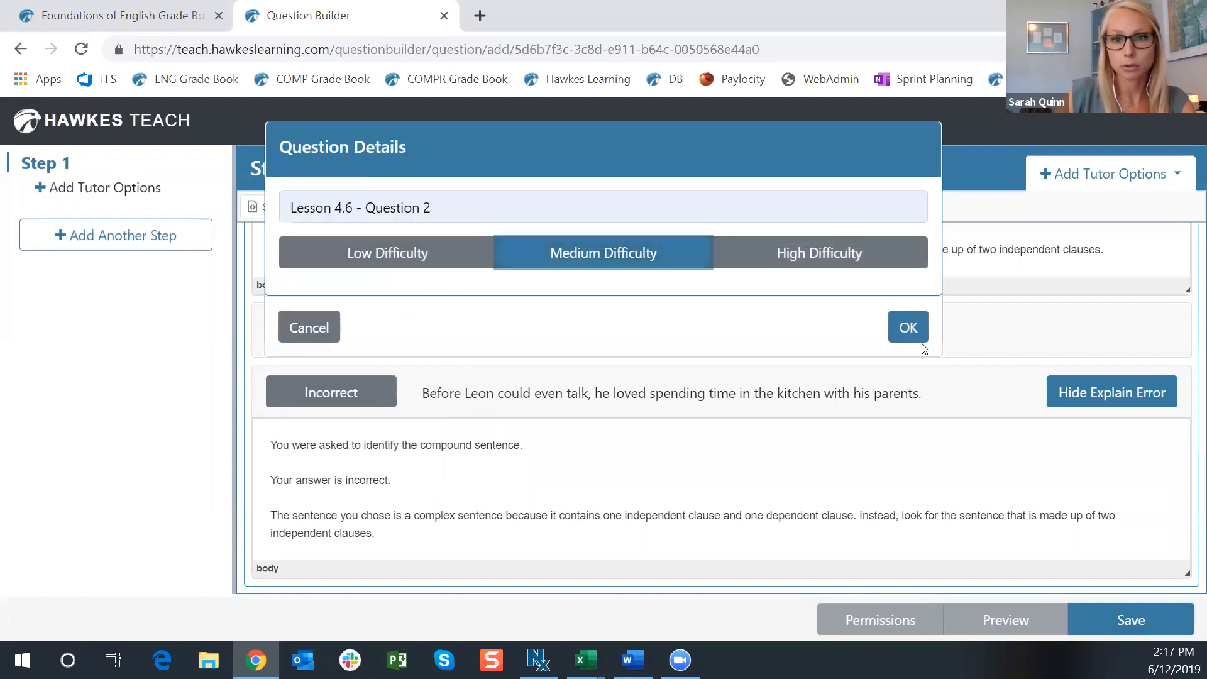
click(908, 327)
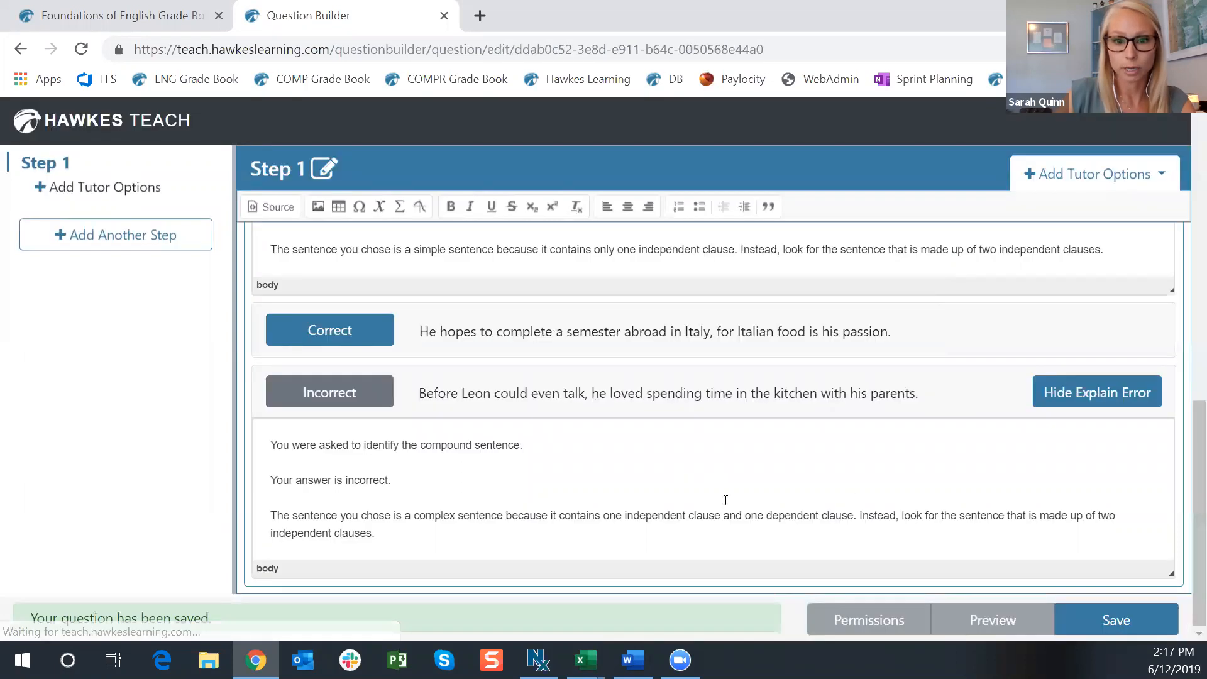
Add and save a hint defining compound sentences and independent clauses, with the indented example "Eileen needed to return an item, but she lost the receipt.".
scroll(841, 495, down, 3)
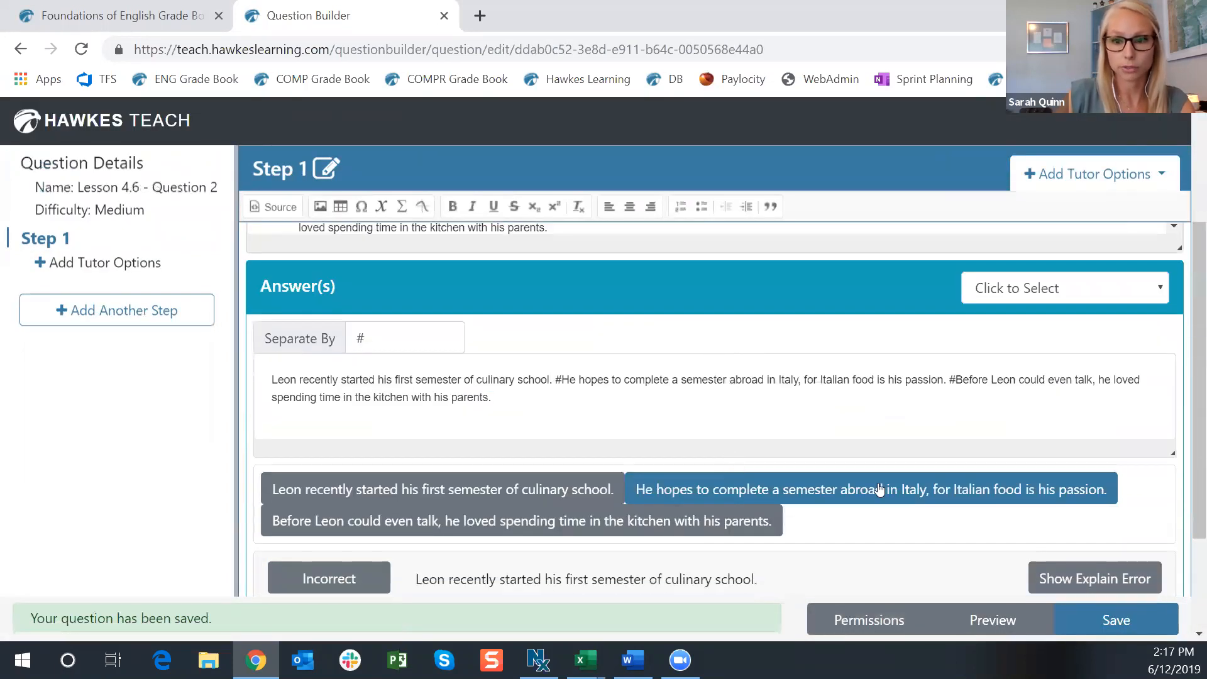
scroll(882, 484, up, 1)
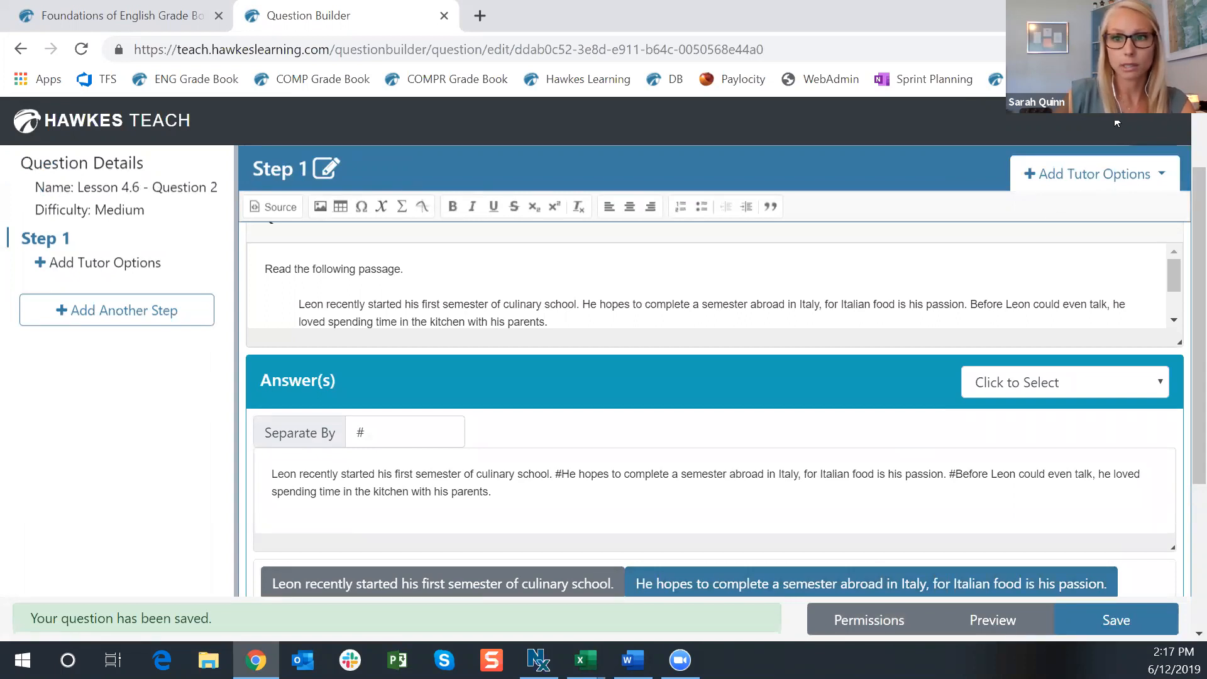
click(1094, 174)
click(1031, 211)
scroll(509, 478, down, 3)
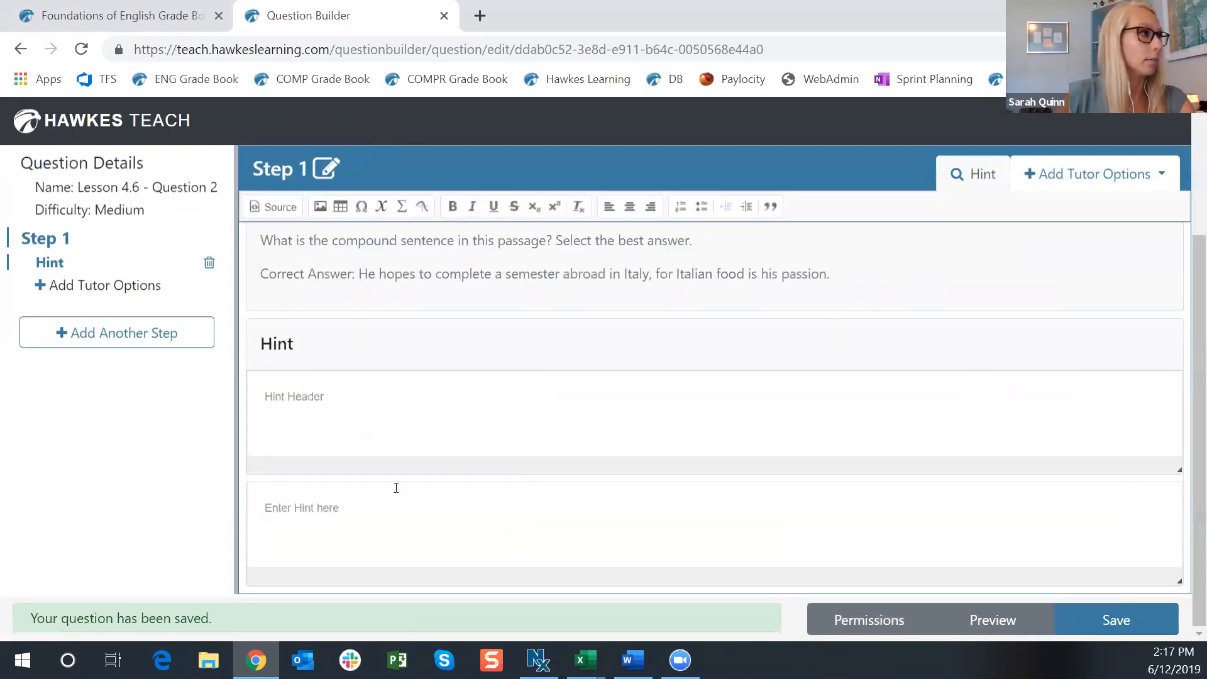
key(alt+Tab)
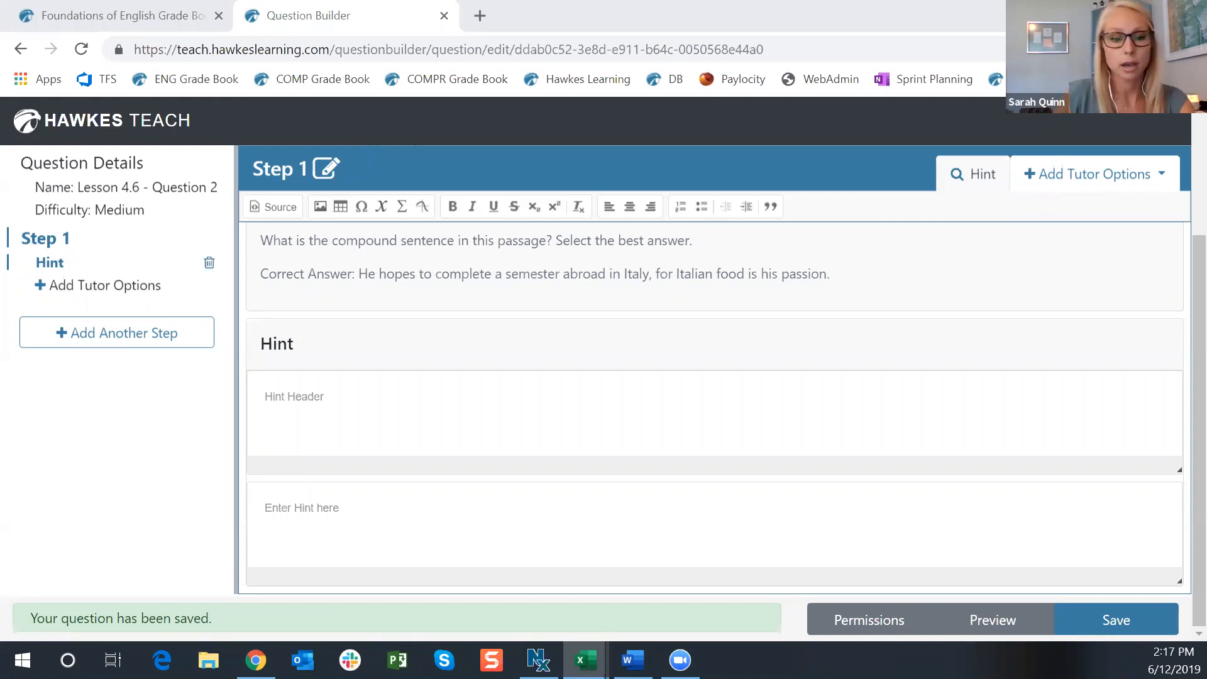
click(481, 485)
text(You were asked to identify the compound sentence.  Remember, a compound sentence is made up of two independent clauses. Recall that an independent clause includes a subject, a predicate, and it expresses a complete thought, so it can stand alone as a sentence. Consider the following compound sentence:  Eileen needed to return an item, but she lost the receipt.)
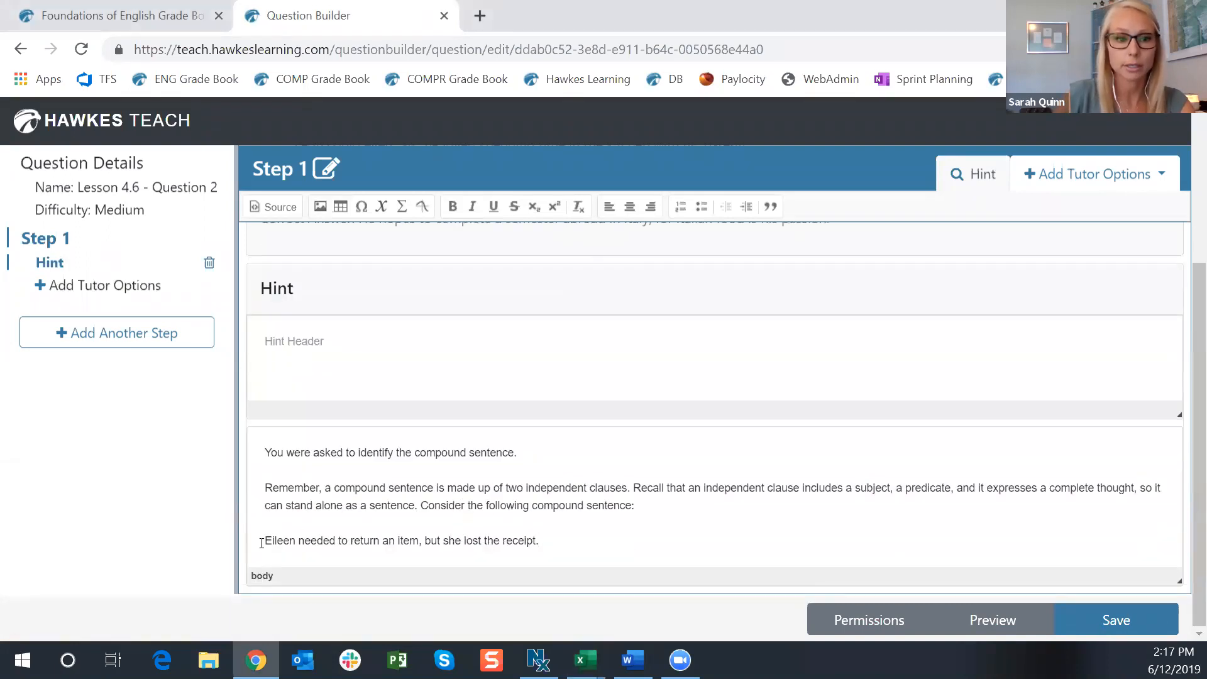
click(747, 208)
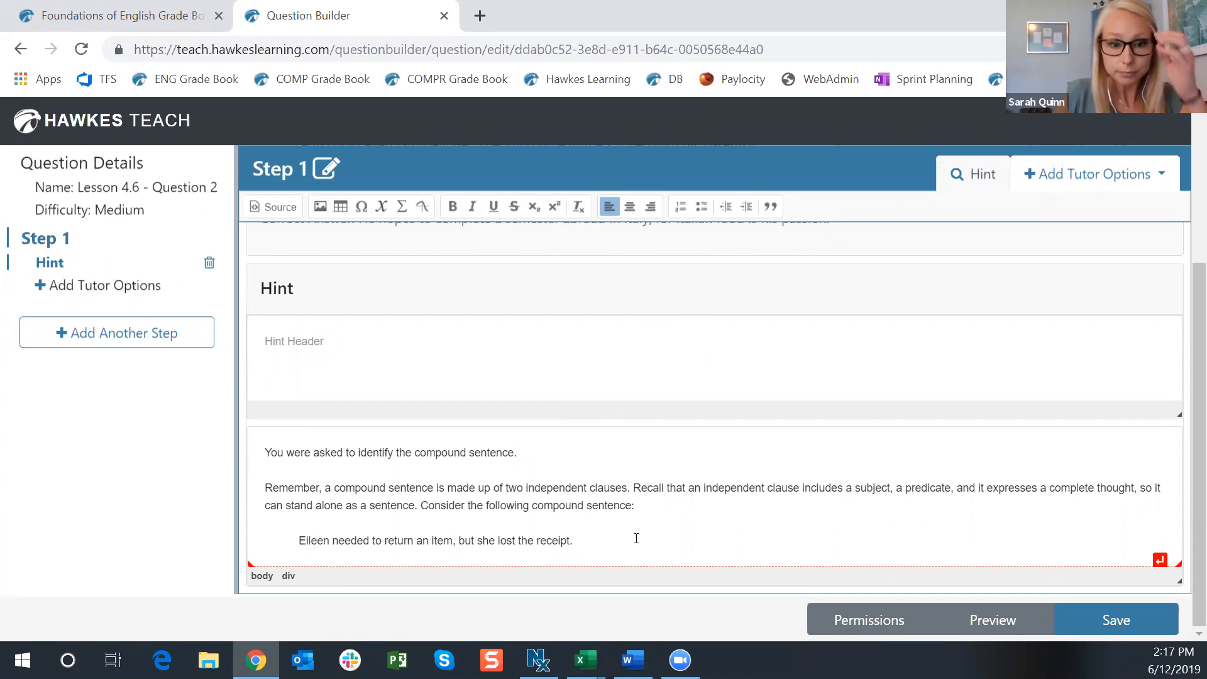
click(1107, 622)
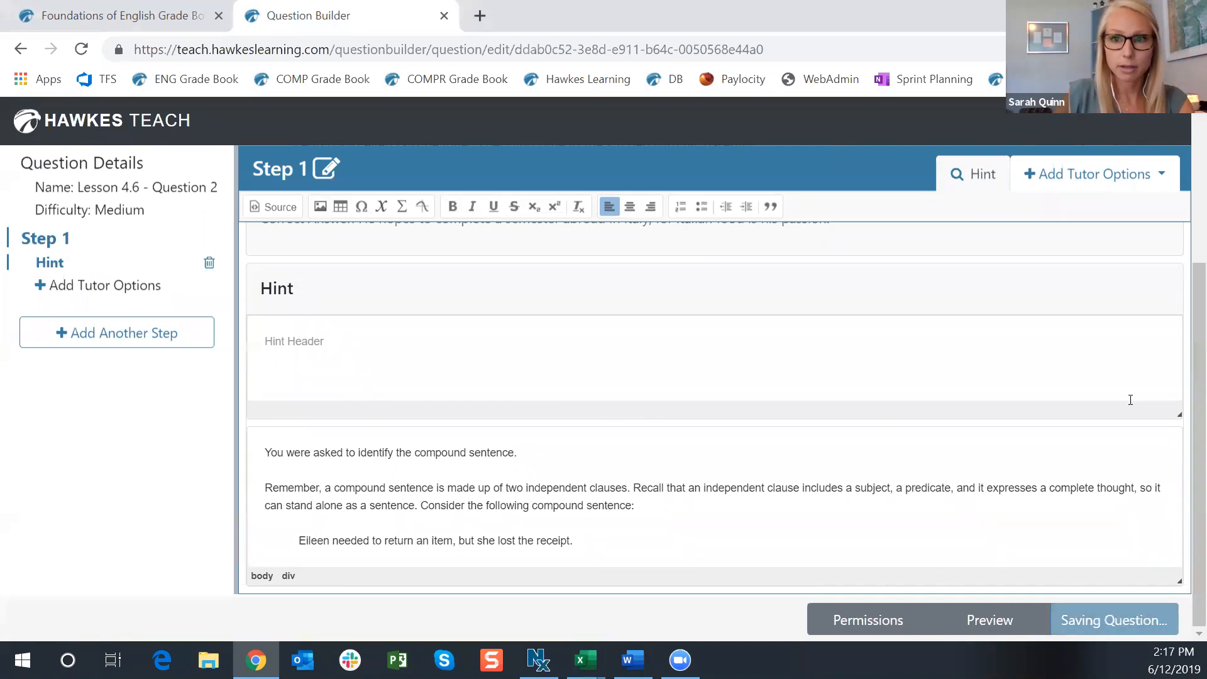
Add a solution giving the Italy sentence as the correct compound sentence, with two independent clauses joined by a comma and coordinating conjunction.
click(1049, 179)
click(1038, 213)
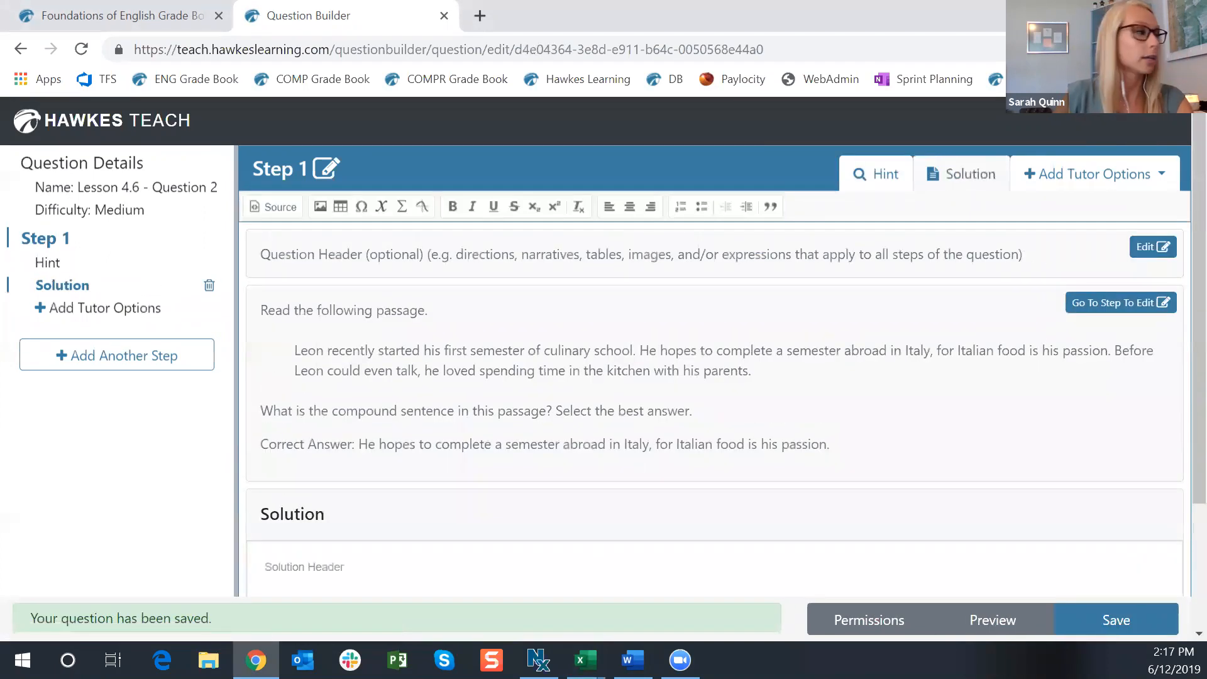
key(alt+Tab)
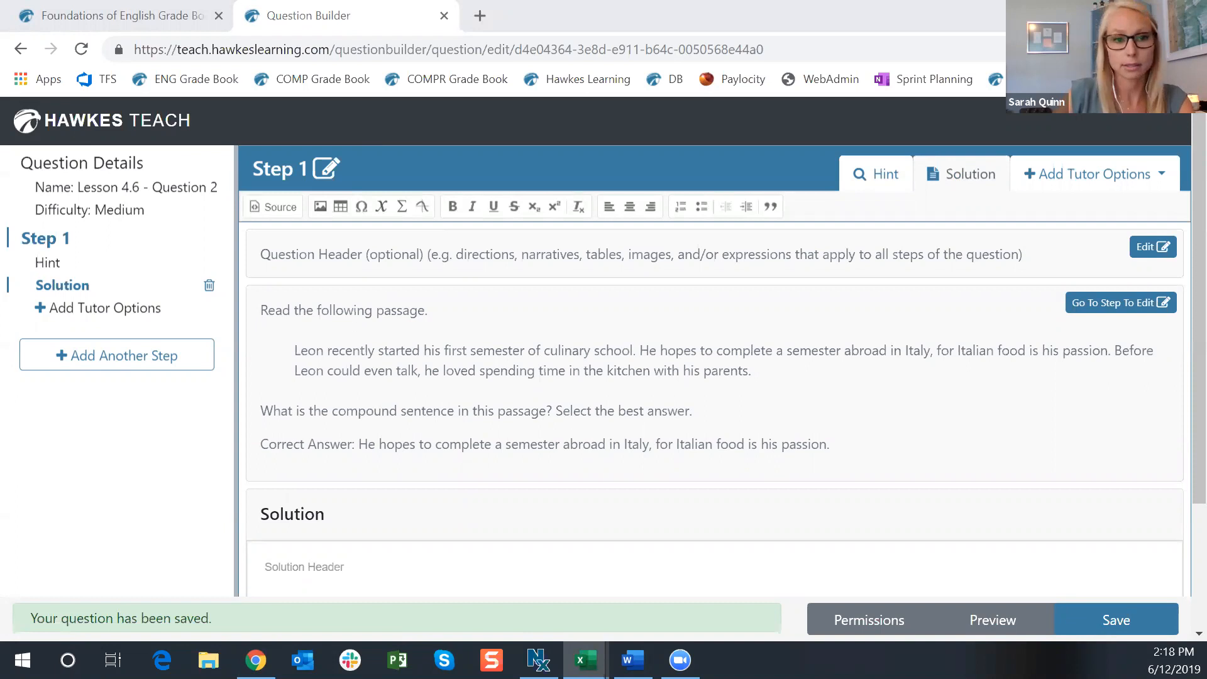
scroll(323, 509, down, 3)
click(302, 509)
text(You were asked to identify the compound sentence. The following answer is correct: He hopes to complete a semester abroad in Italy, for Italian food is his passion.)
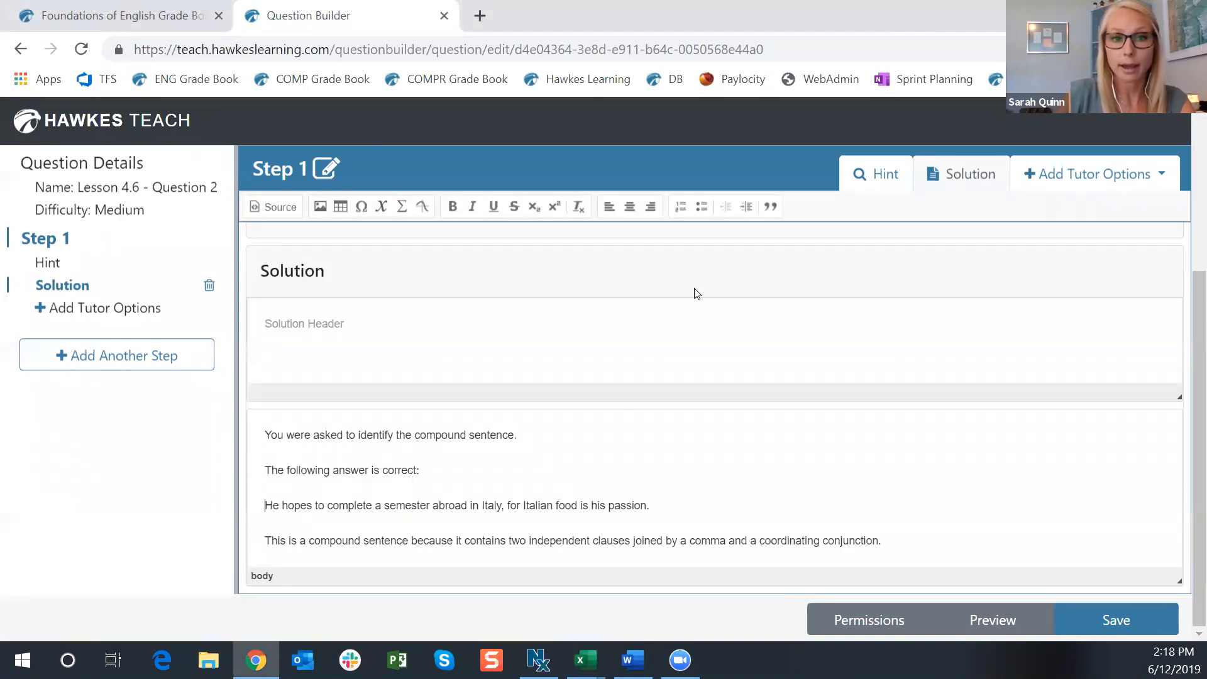
Indent "He hopes to complete a semester abroad in Italy, for Italian food is his passion." in the solution text and save the question.
click(746, 206)
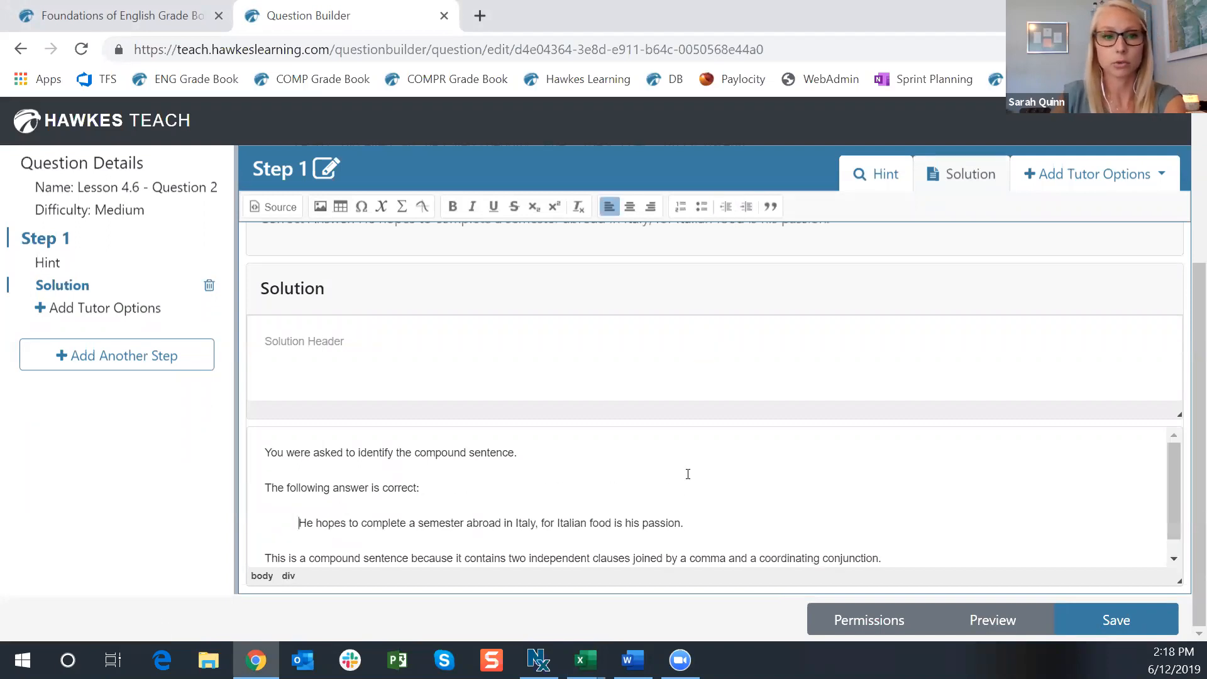
drag(294, 500, 719, 504)
click(660, 505)
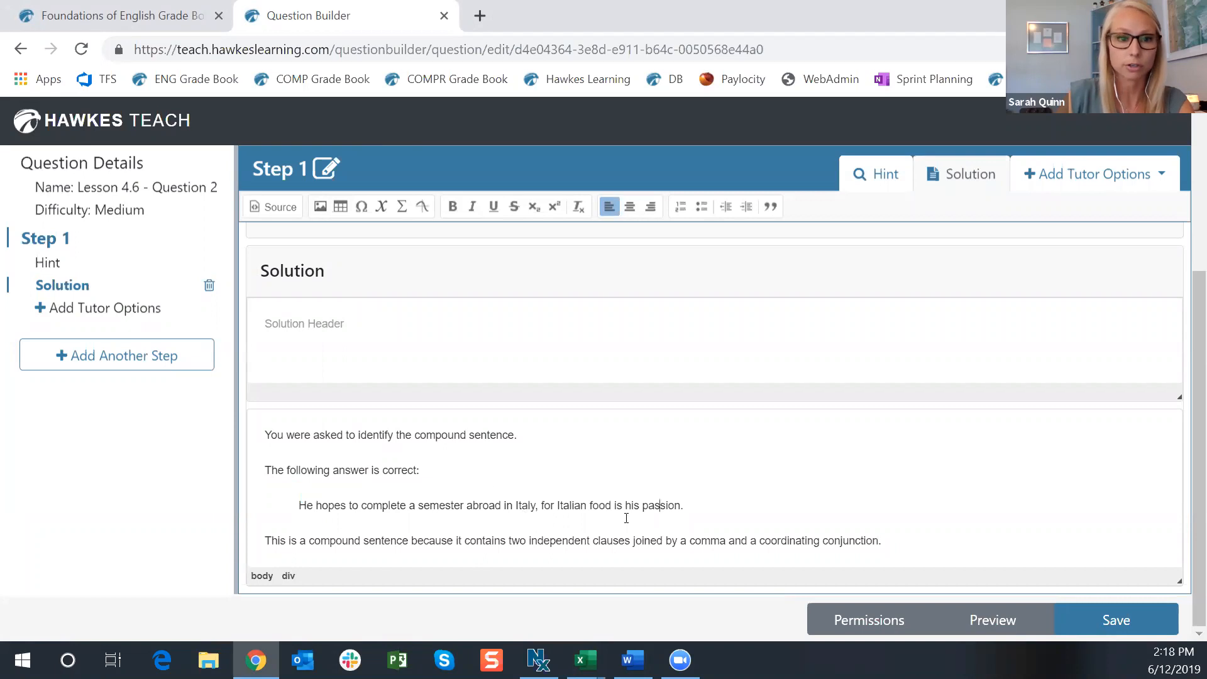
drag(261, 539, 921, 537)
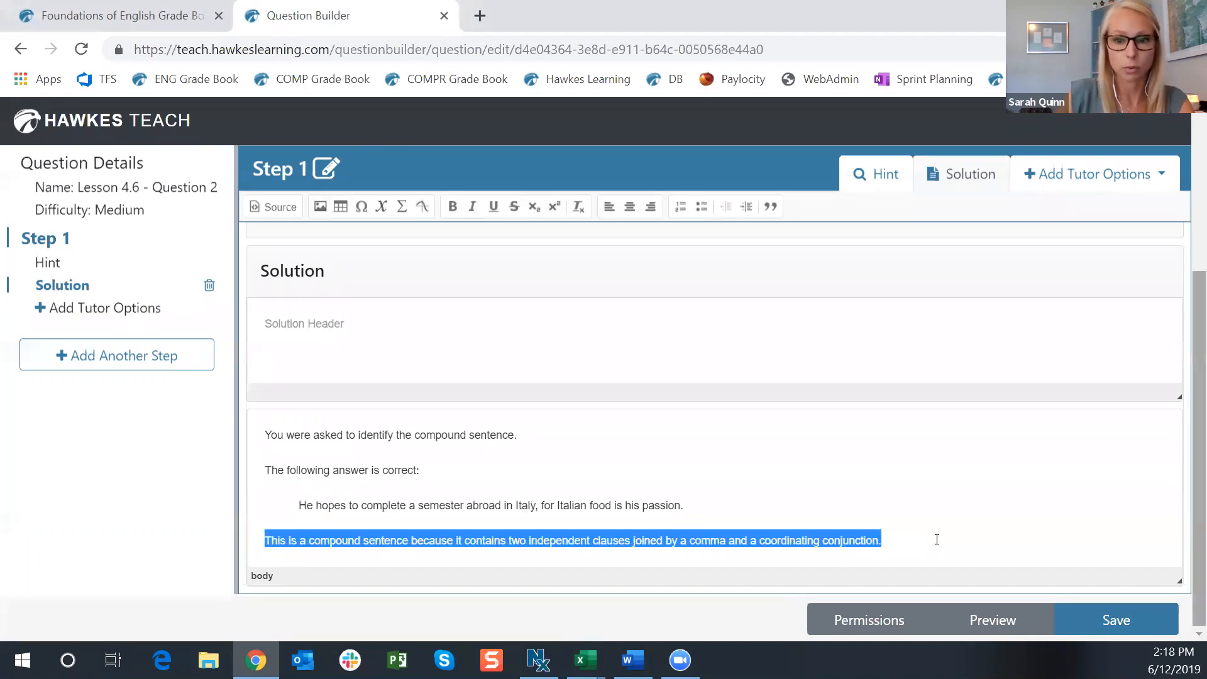
click(935, 538)
click(1116, 620)
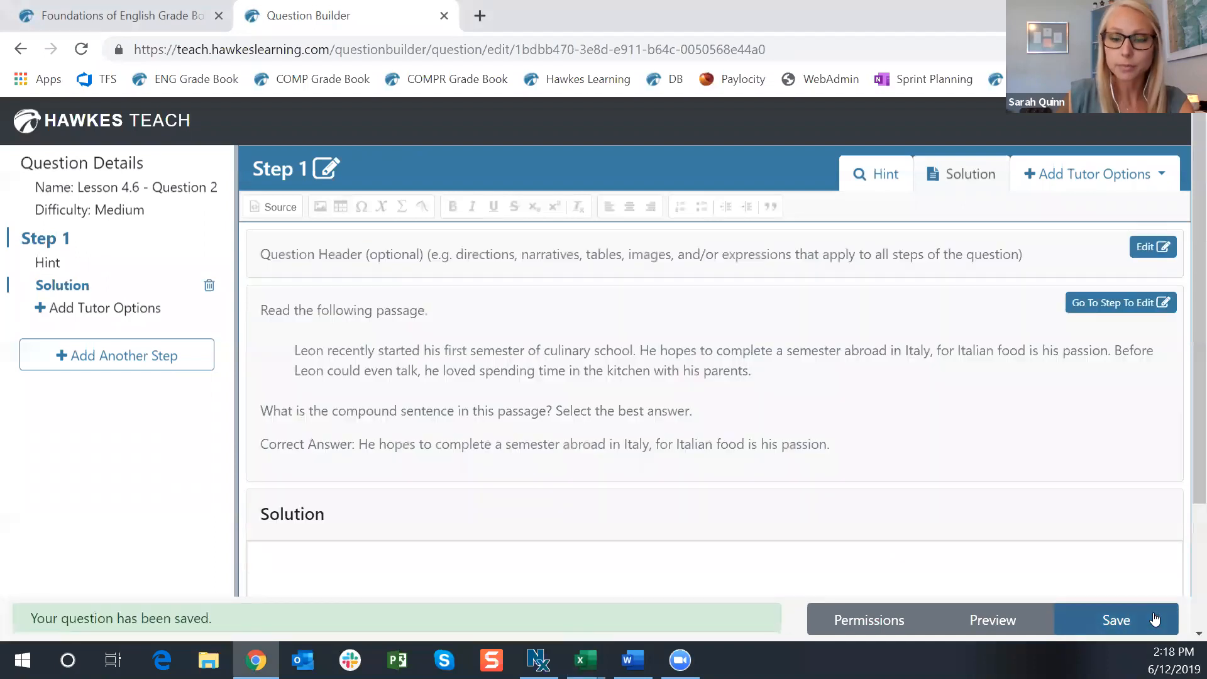
Preview the saved question and check its passage, answer choices, hint and solution.
click(990, 625)
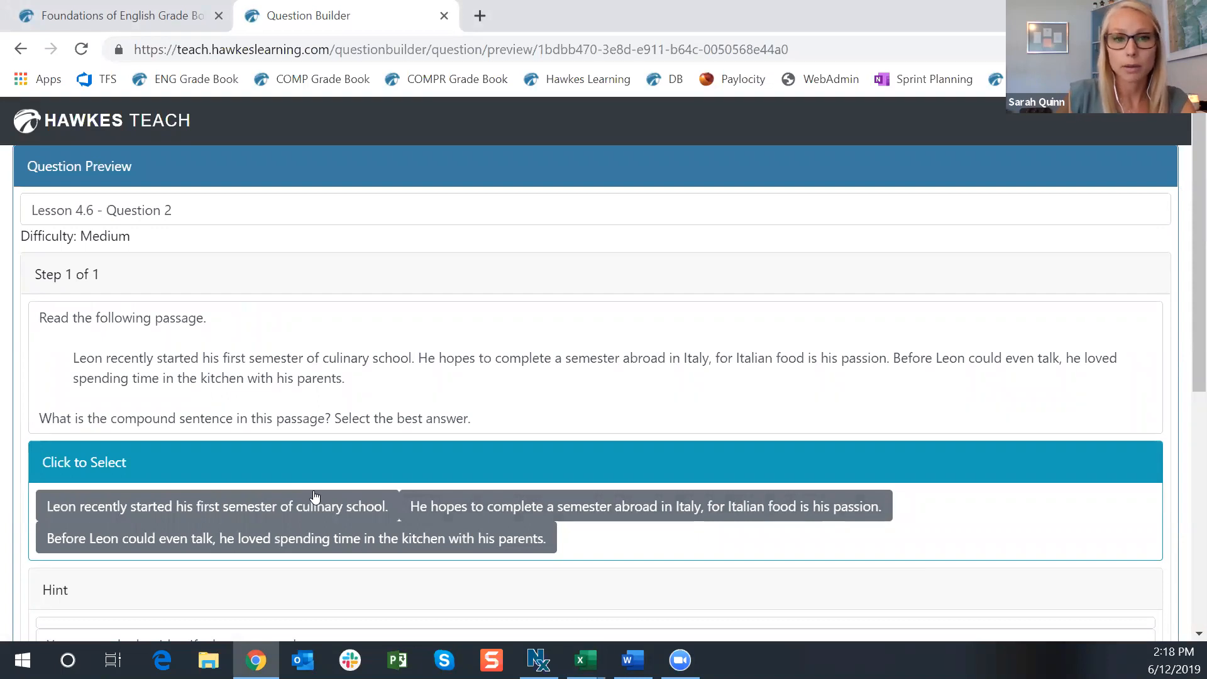
scroll(315, 496, down, 8)
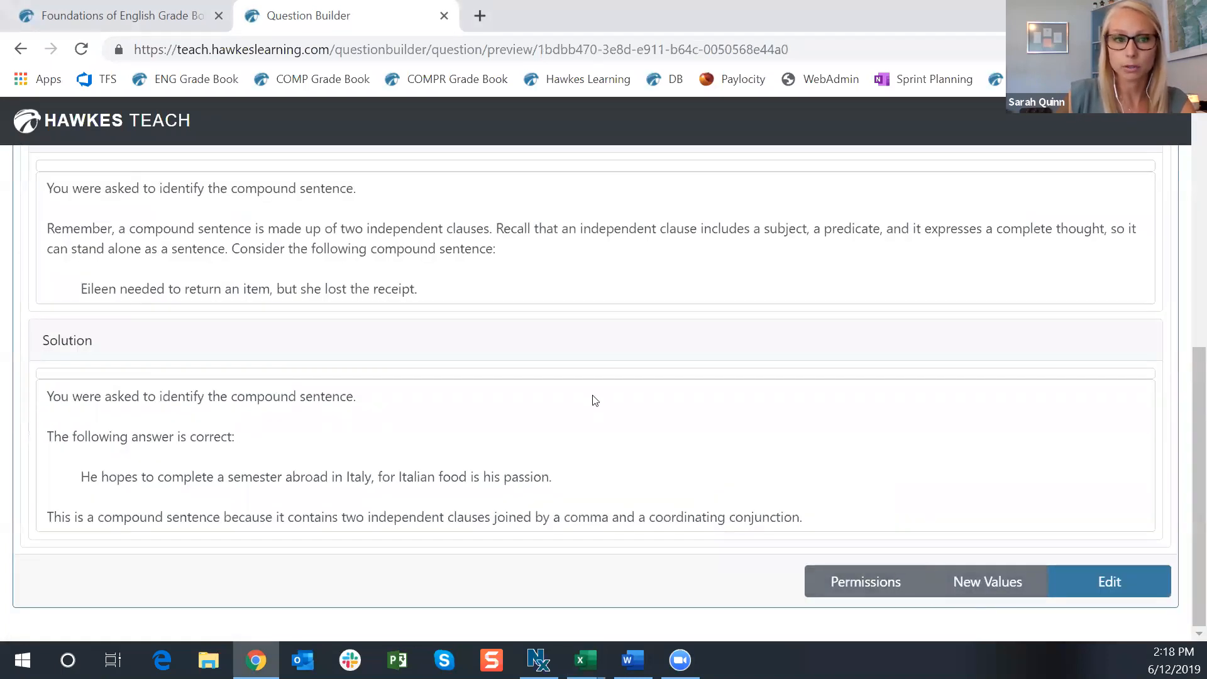
scroll(594, 401, up, 4)
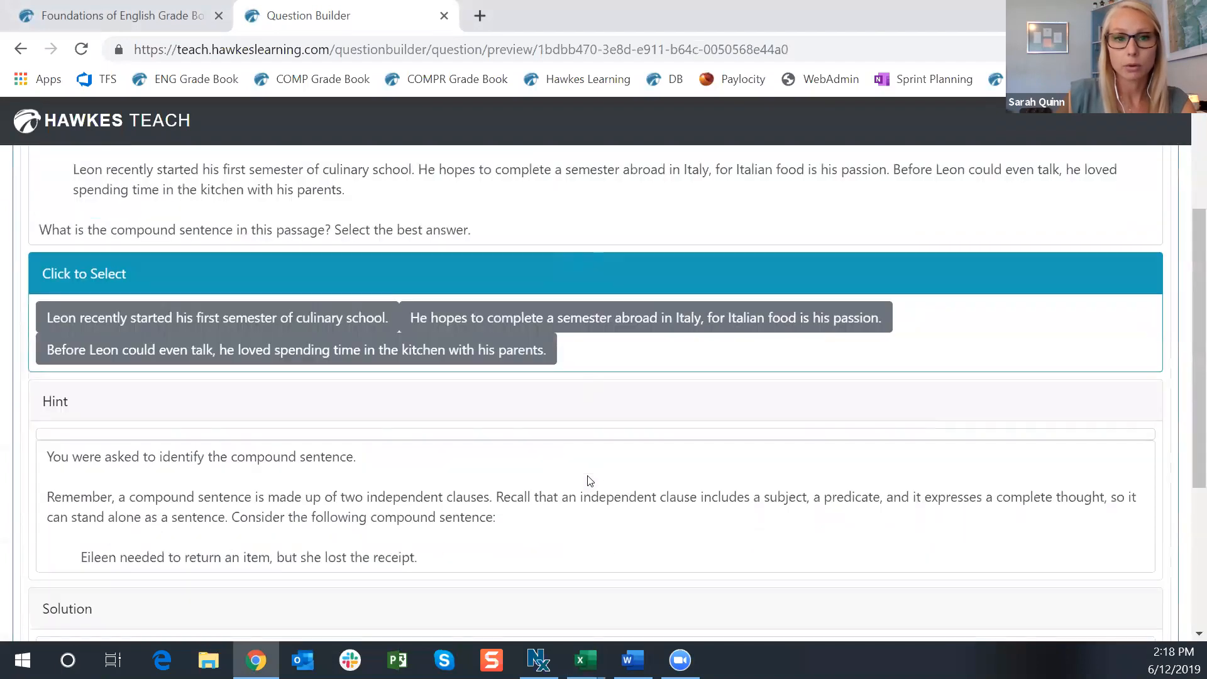
scroll(731, 328, up, 2)
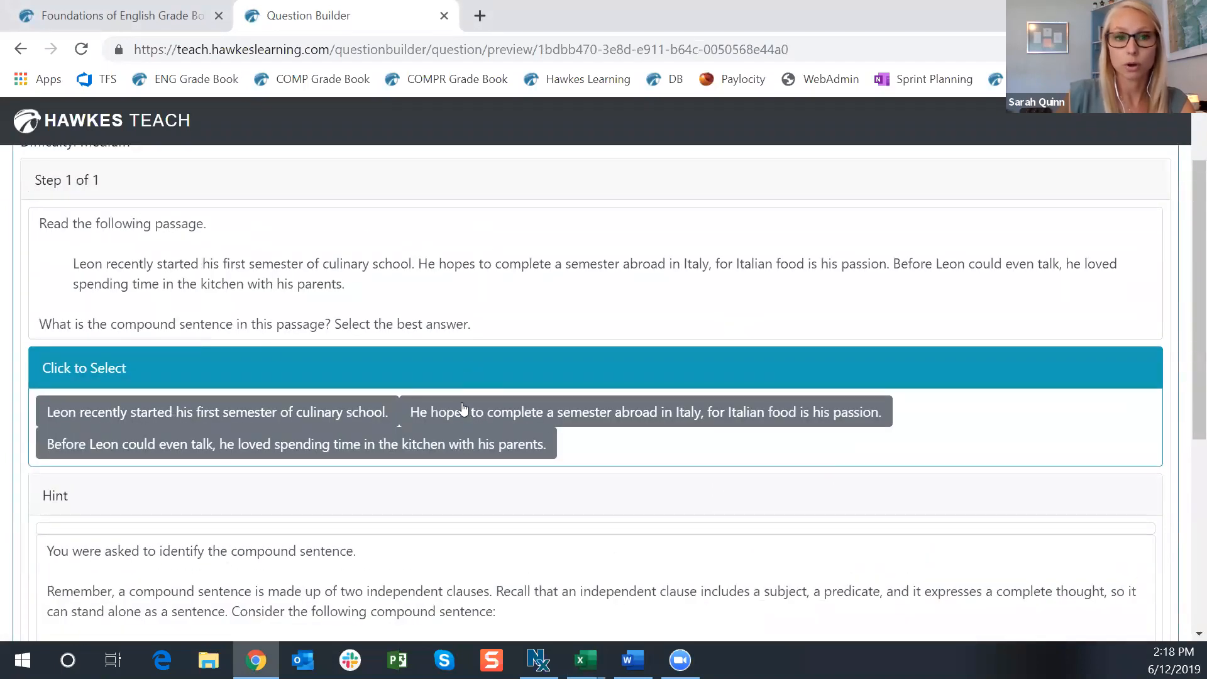
Test all three answer sentences in the preview and read the error explanations for the two incorrect ones.
click(623, 415)
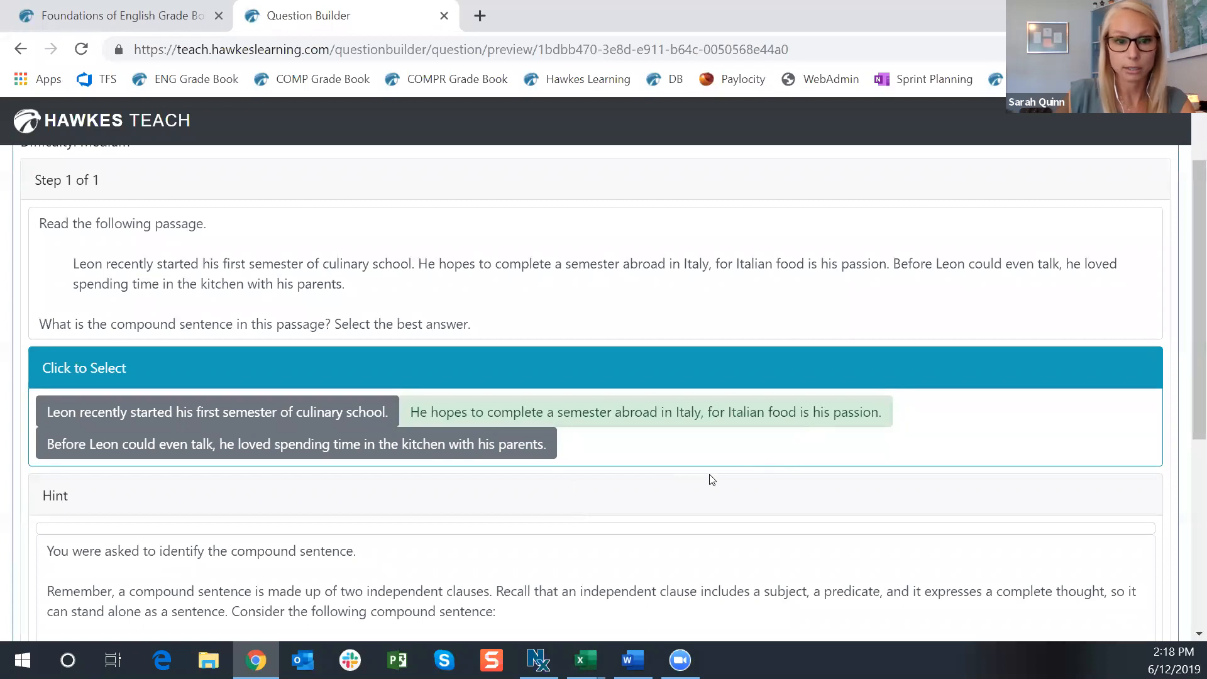
click(500, 420)
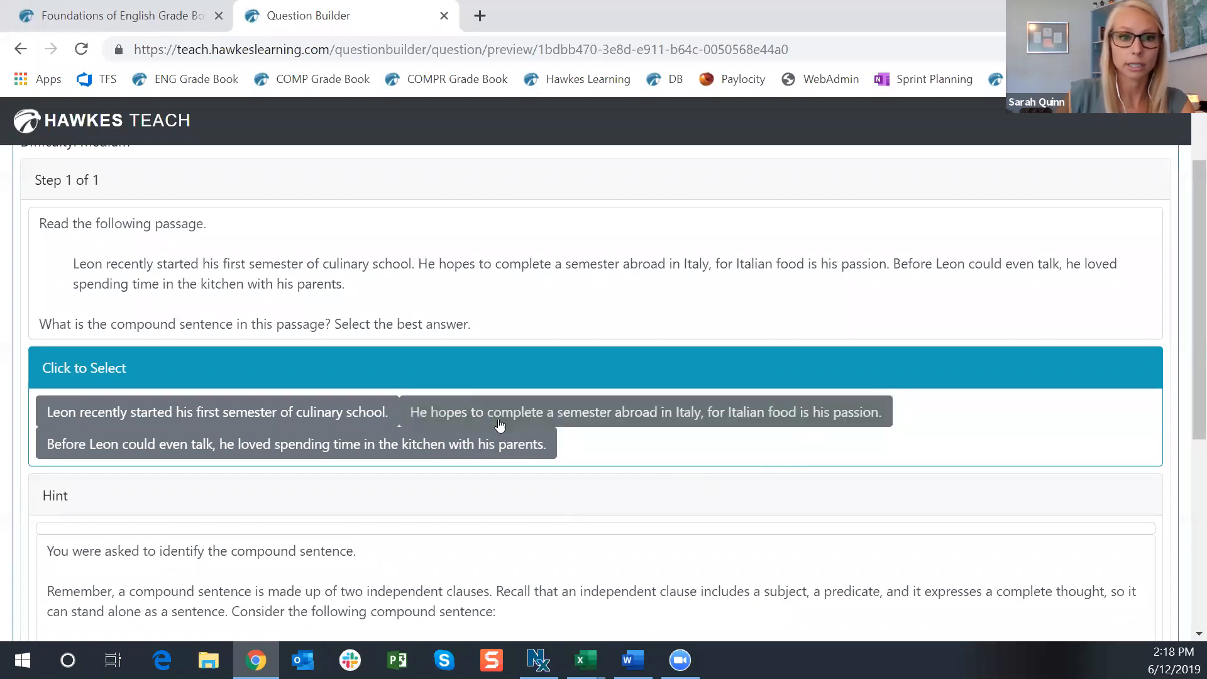
click(282, 414)
scroll(619, 453, down, 3)
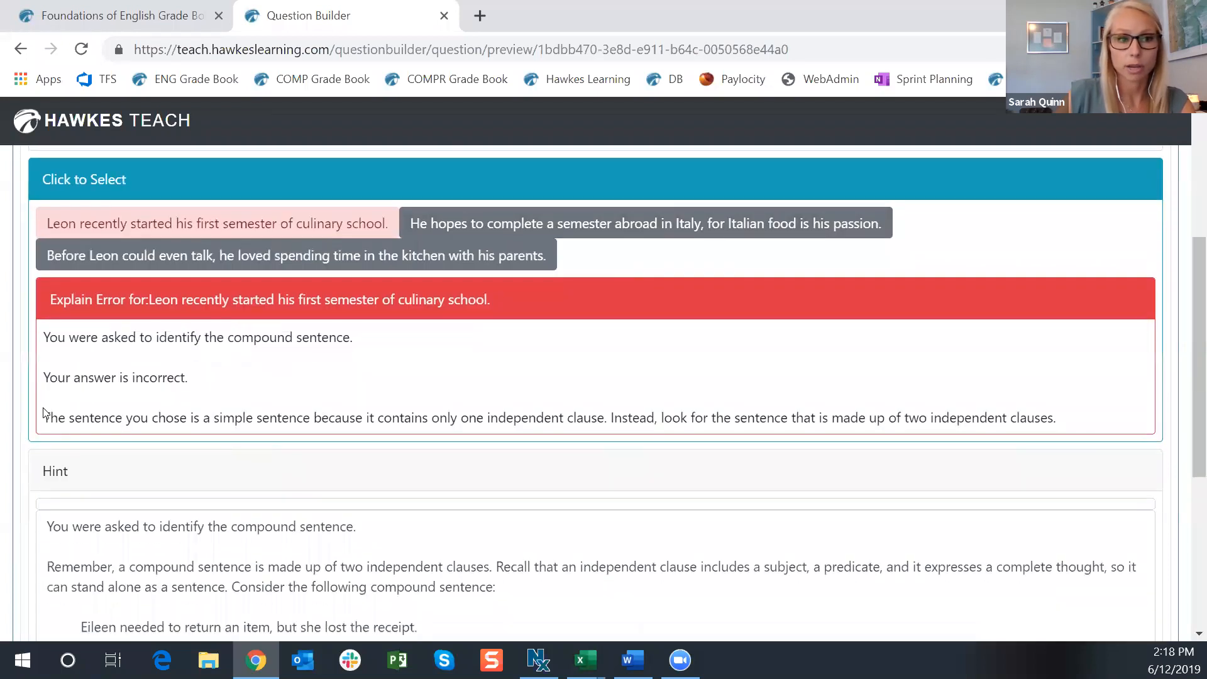
drag(43, 417, 664, 417)
click(345, 228)
click(363, 263)
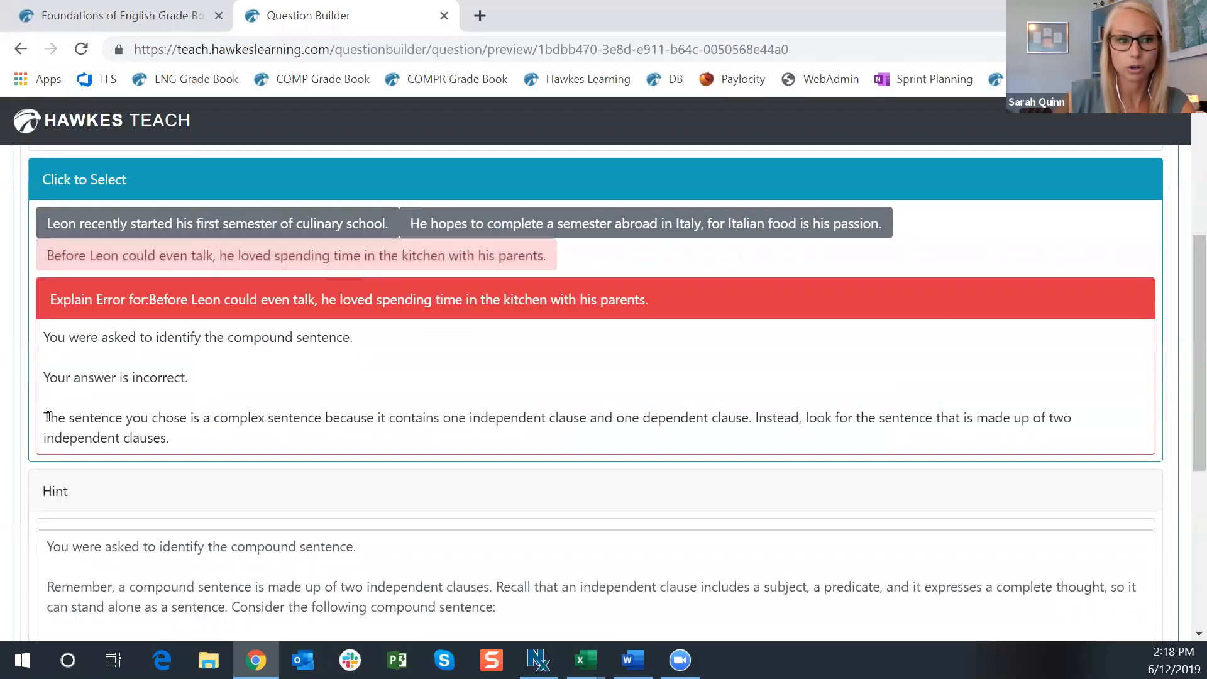
drag(44, 417, 512, 417)
click(462, 440)
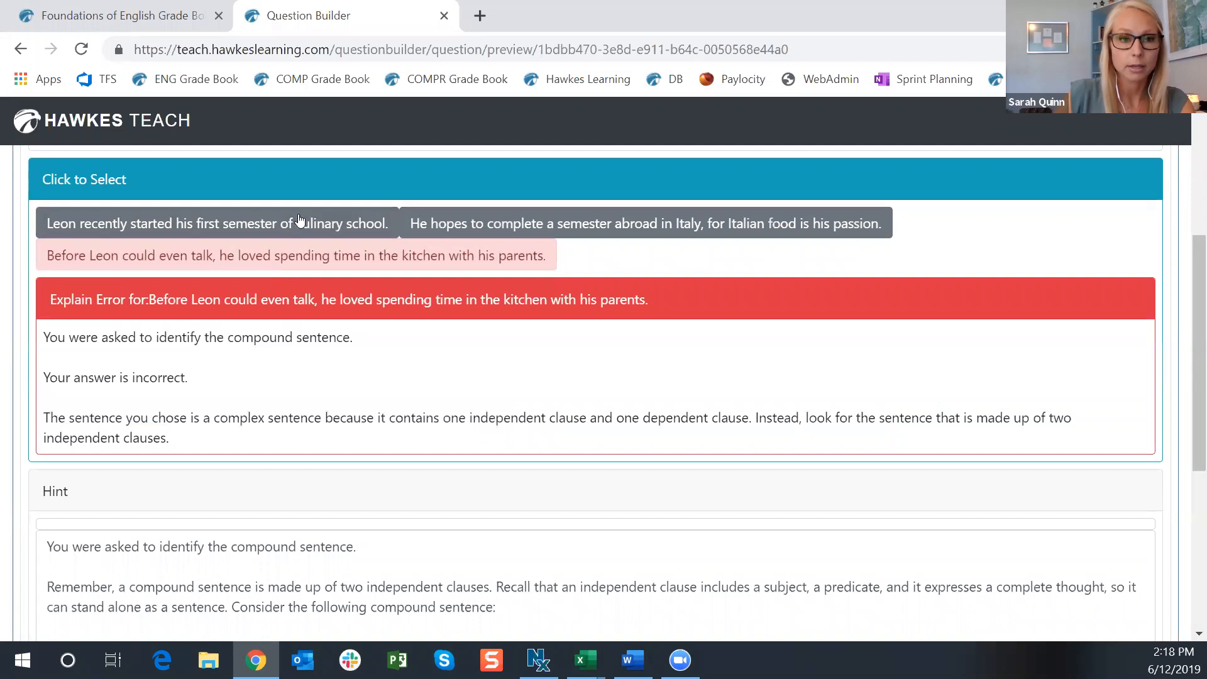
click(372, 263)
Check the previewed hint and solution once more, and return to the Question Builder folder list.
scroll(648, 407, down, 3)
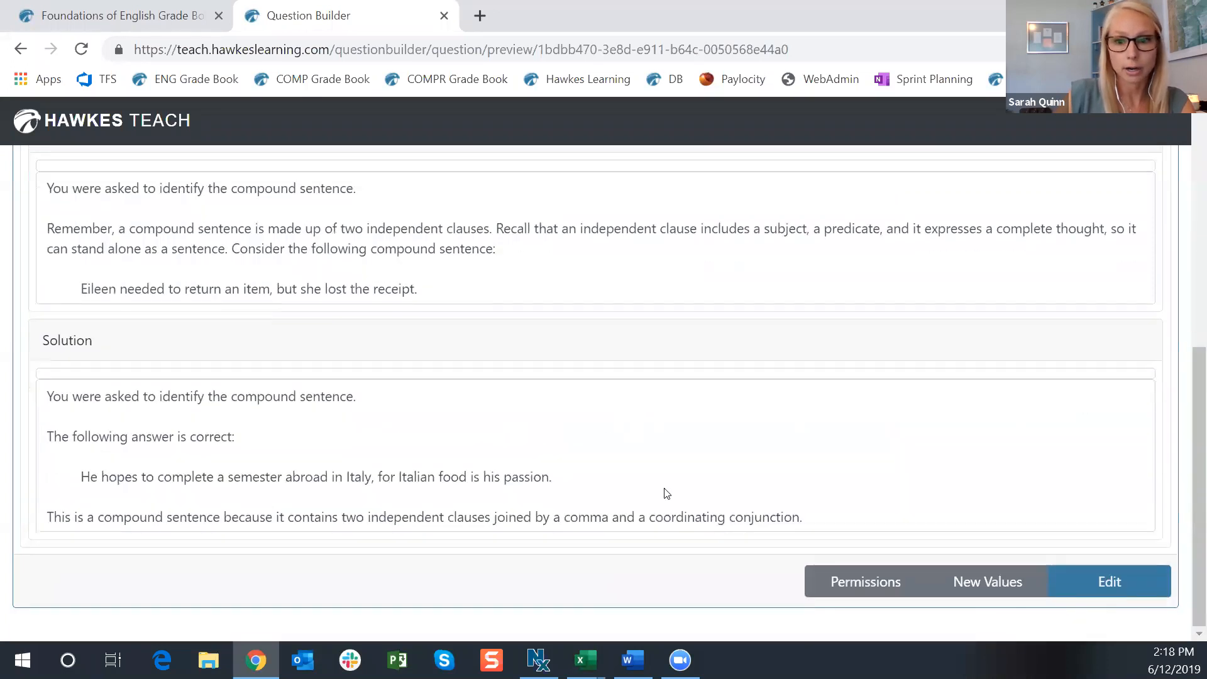
scroll(498, 417, up, 5)
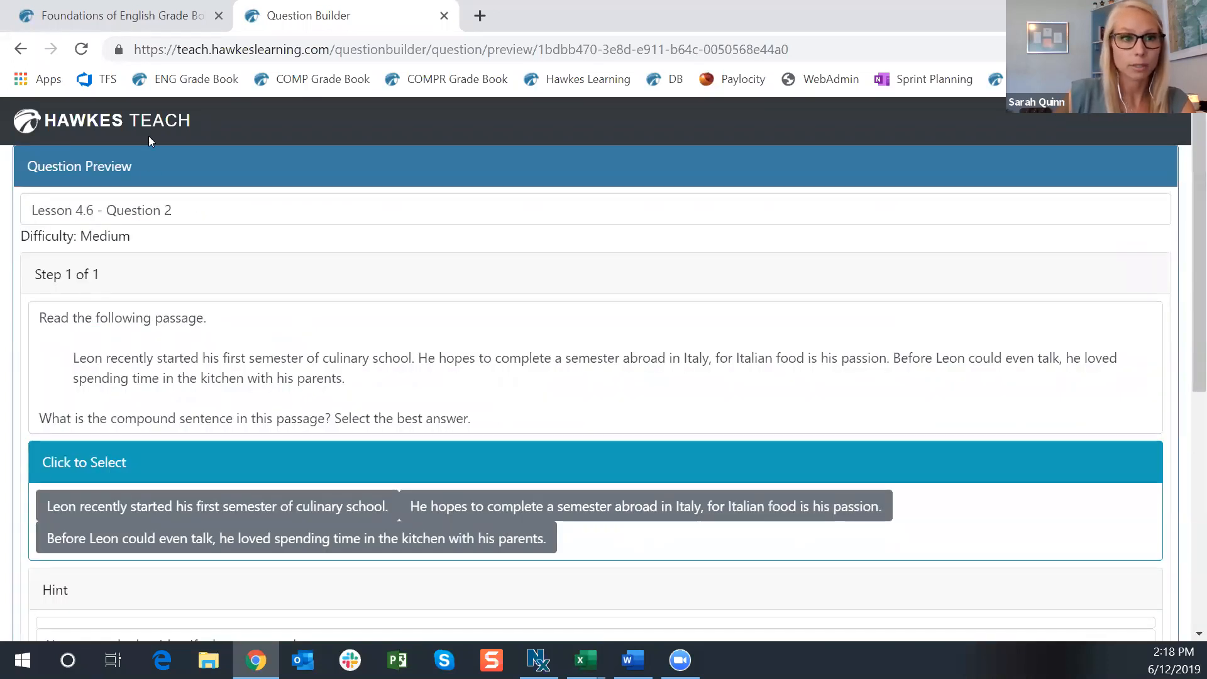
click(165, 123)
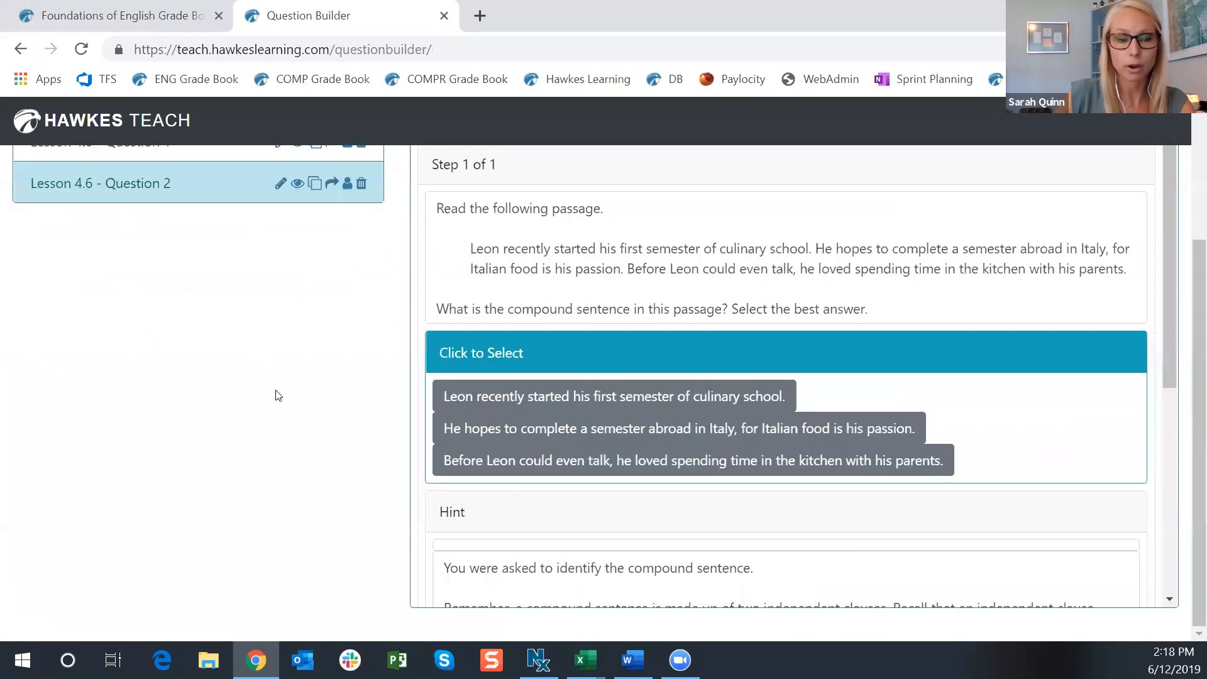
scroll(292, 428, up, 1)
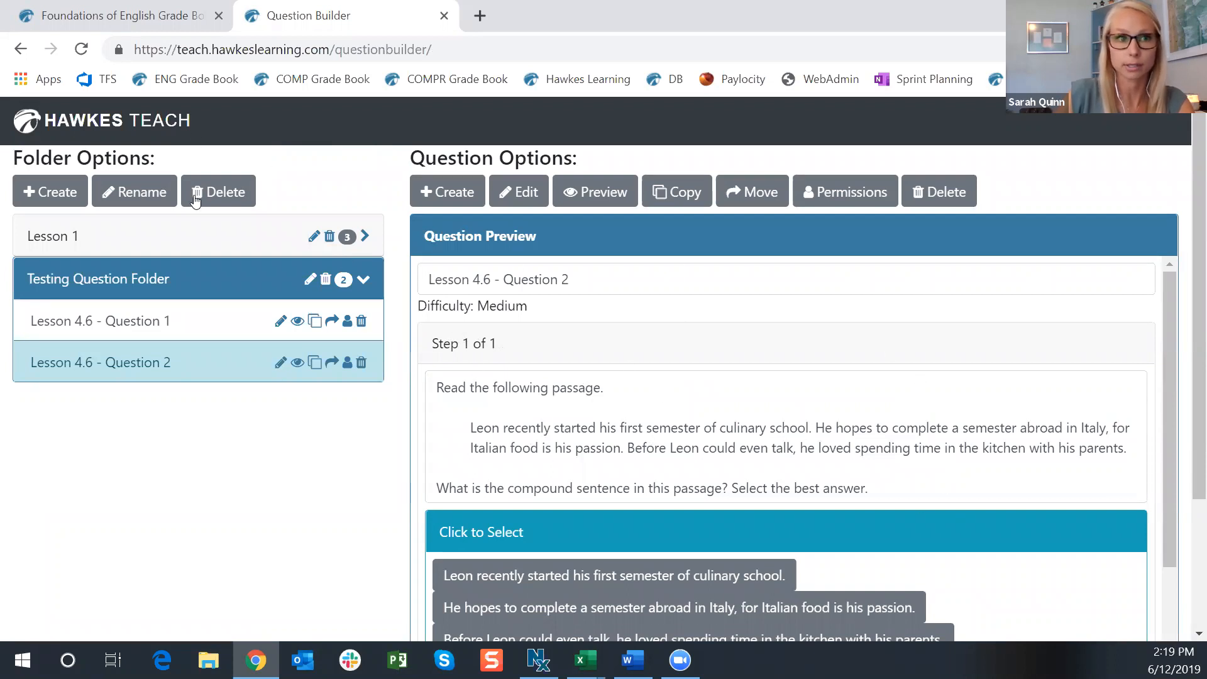
In the Foundations of English grade book, open the ENG 101 curriculum and its lesson 4.6 Understanding Clauses and Conjunctions for editing.
click(135, 18)
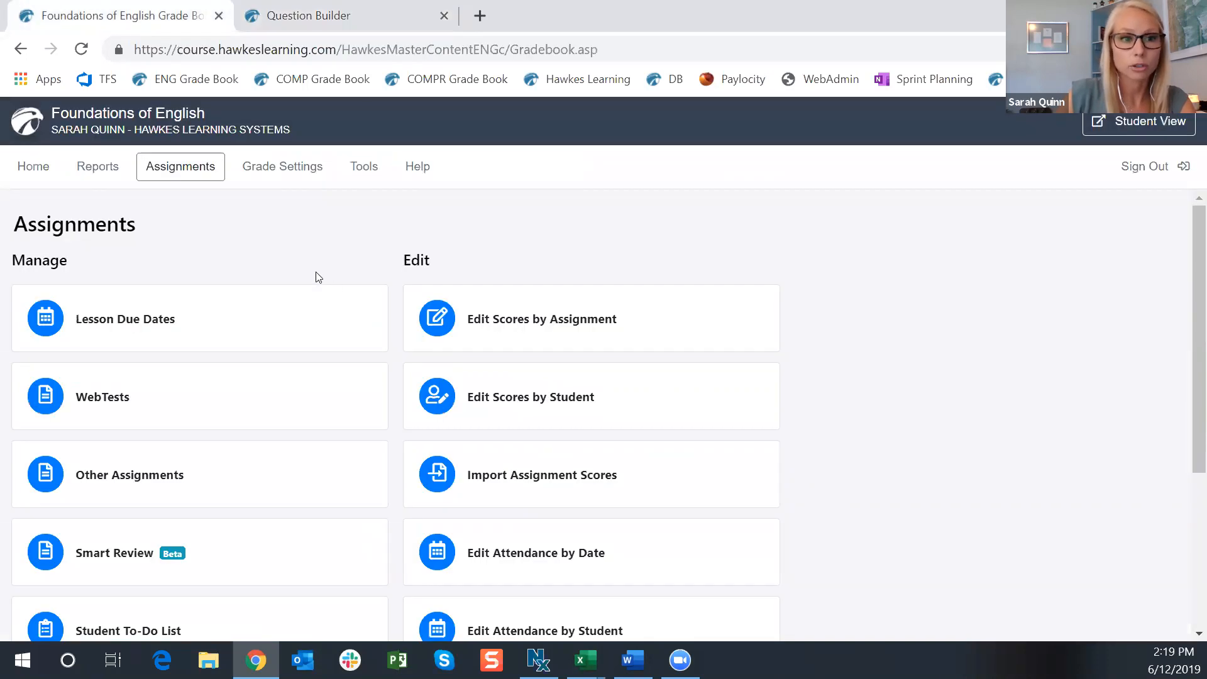
scroll(323, 281, down, 4)
click(232, 530)
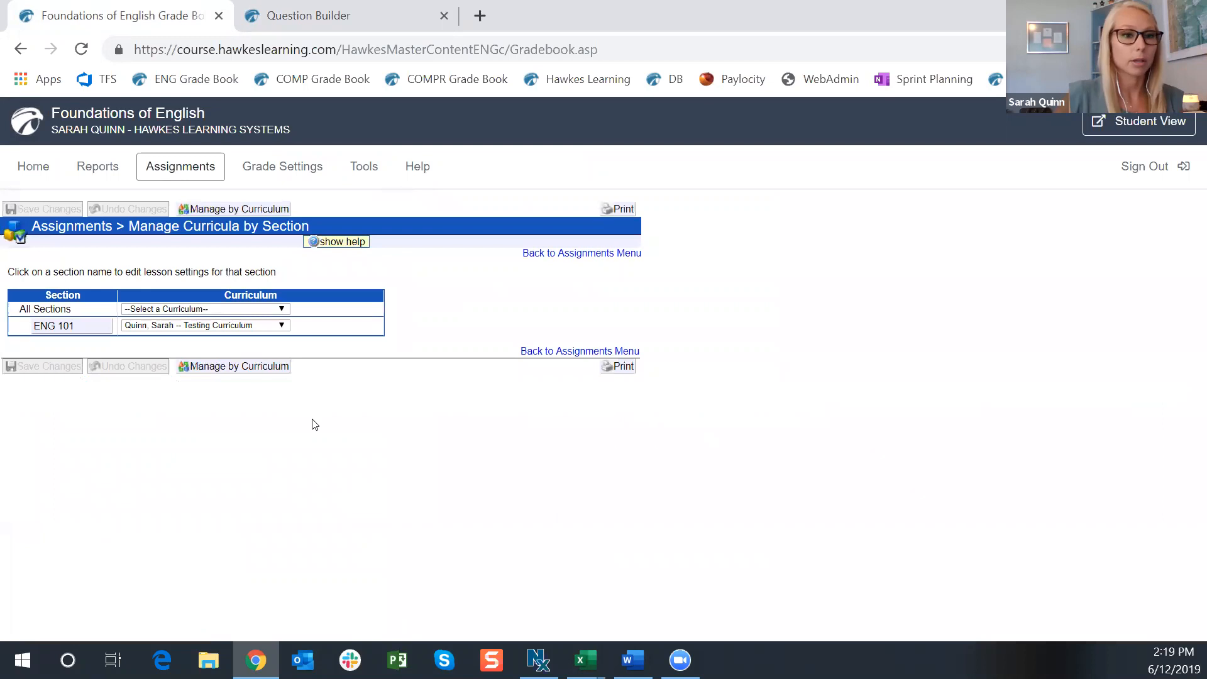
click(93, 330)
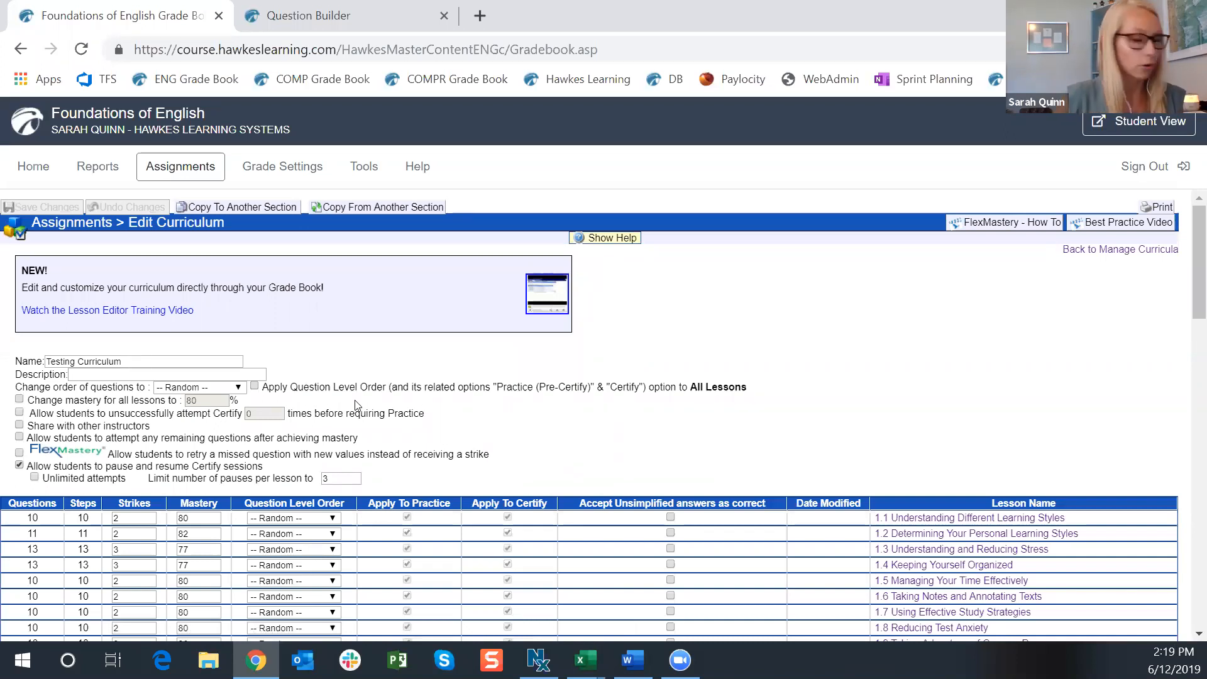
scroll(874, 465, down, 10)
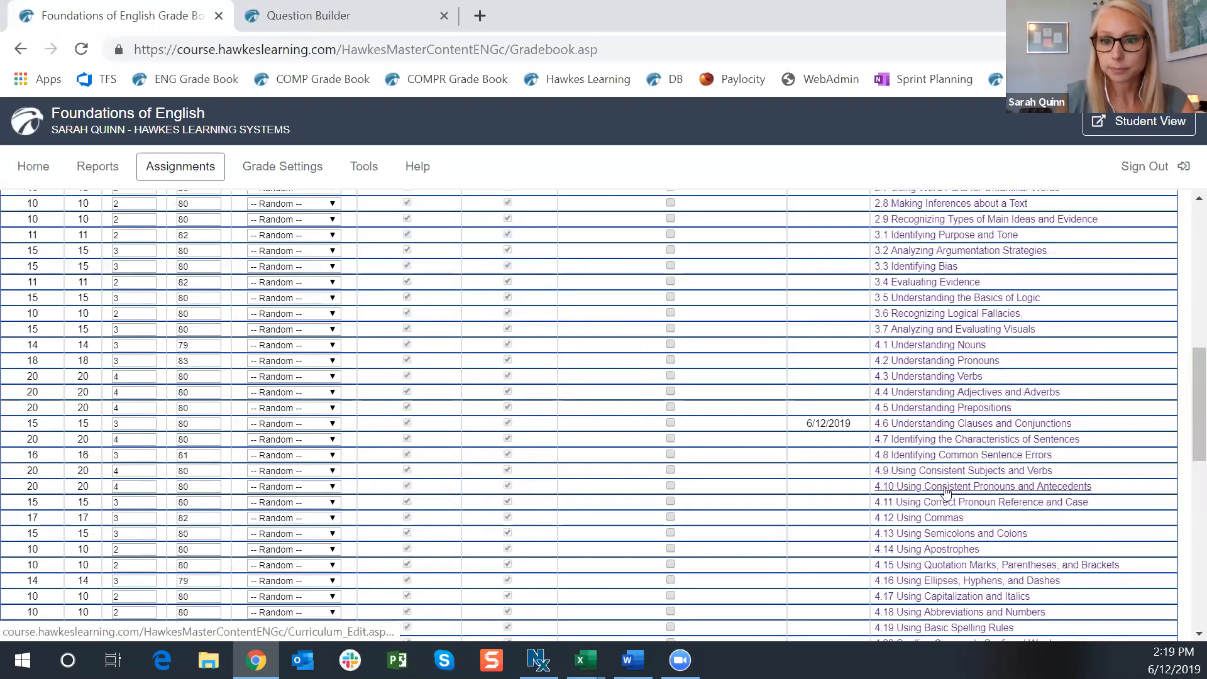
click(1018, 427)
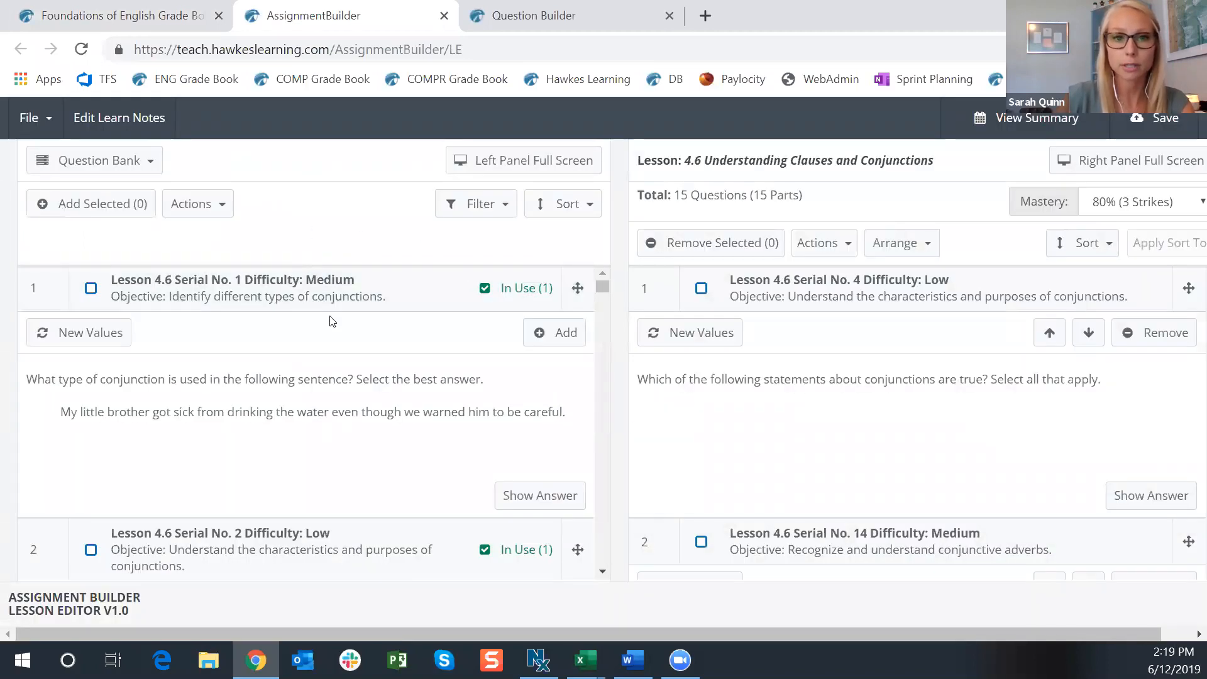
Look through the lesson 4.6 question bank down to its last question.
scroll(332, 321, down, 1)
scroll(319, 353, down, 20)
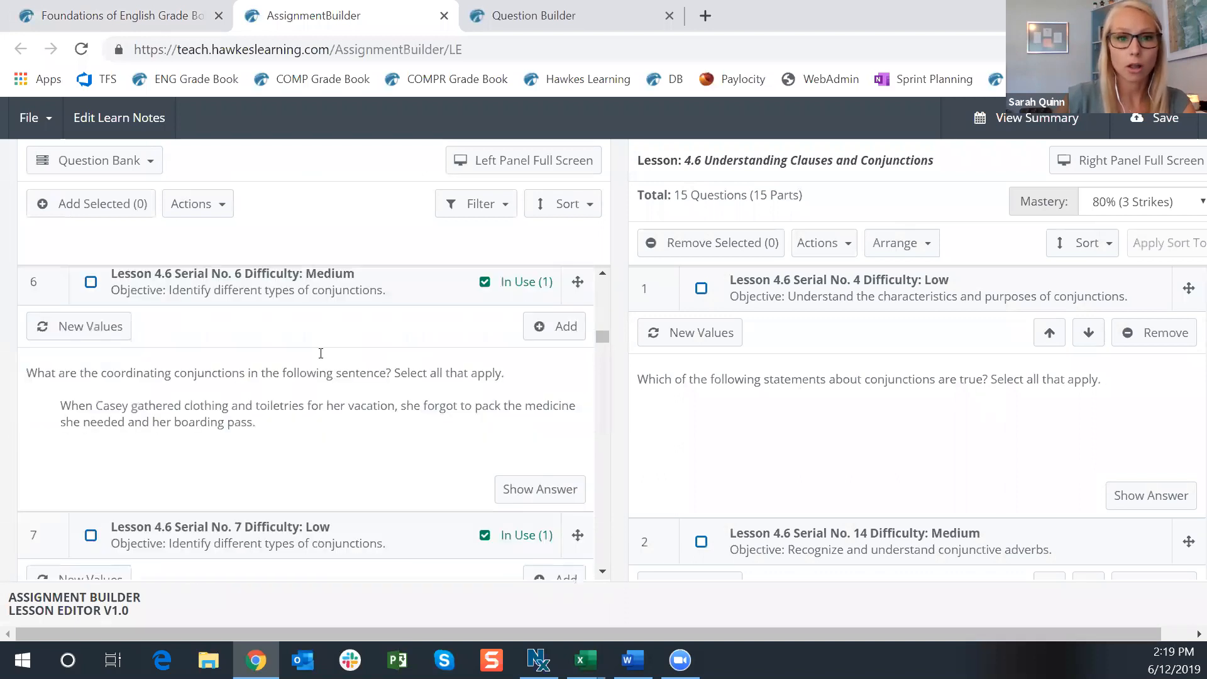
scroll(317, 367, down, 20)
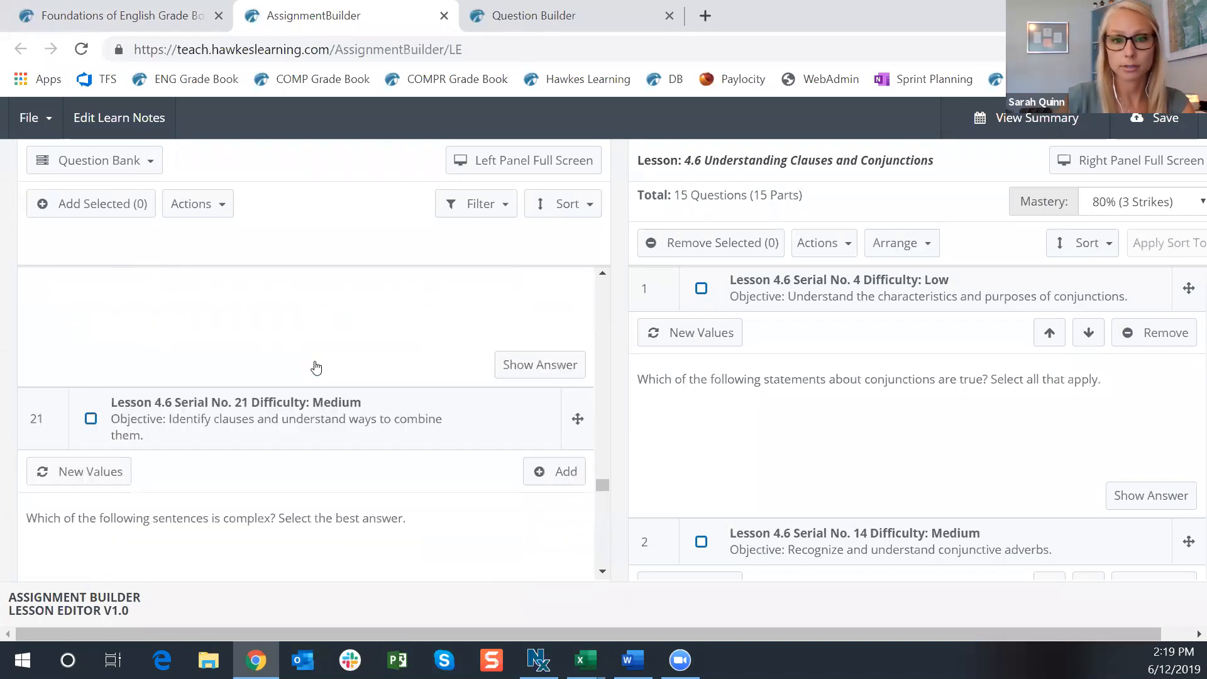
scroll(317, 366, down, 1)
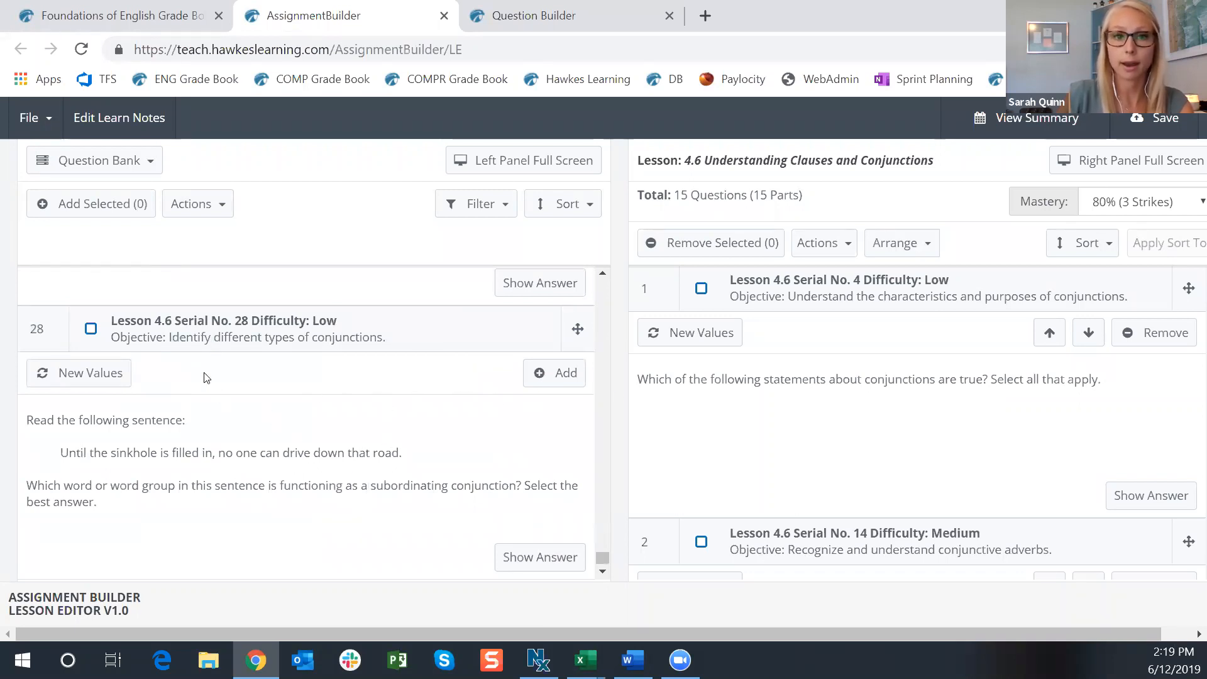
Review the last questions in the lesson 4.6 question bank and the lesson's question total, then return to the first bank question.
scroll(316, 402, up, 2)
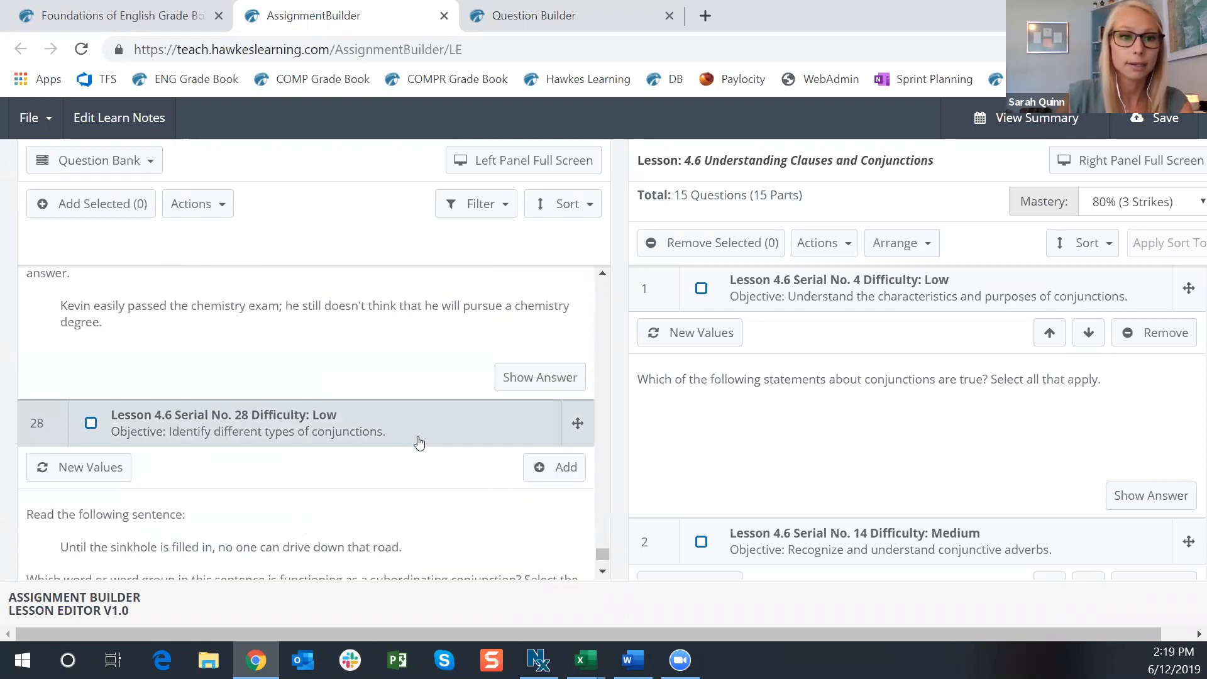
scroll(318, 386, down, 1)
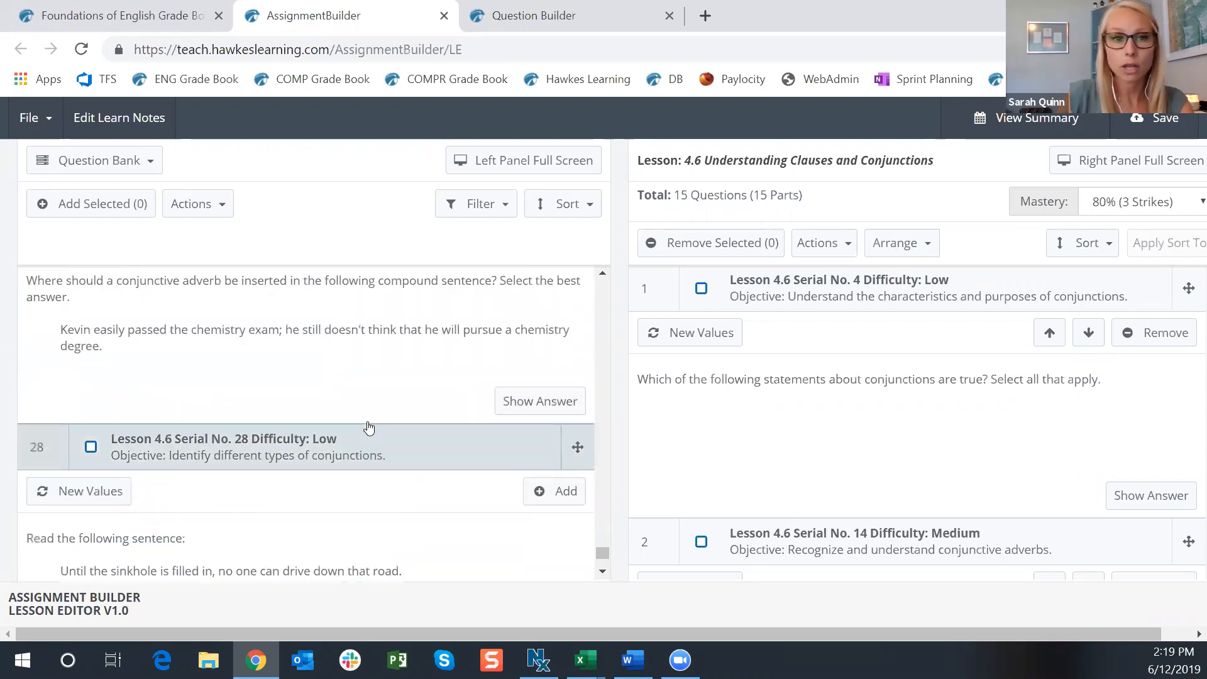
scroll(367, 425, up, 5)
scroll(370, 426, up, 2)
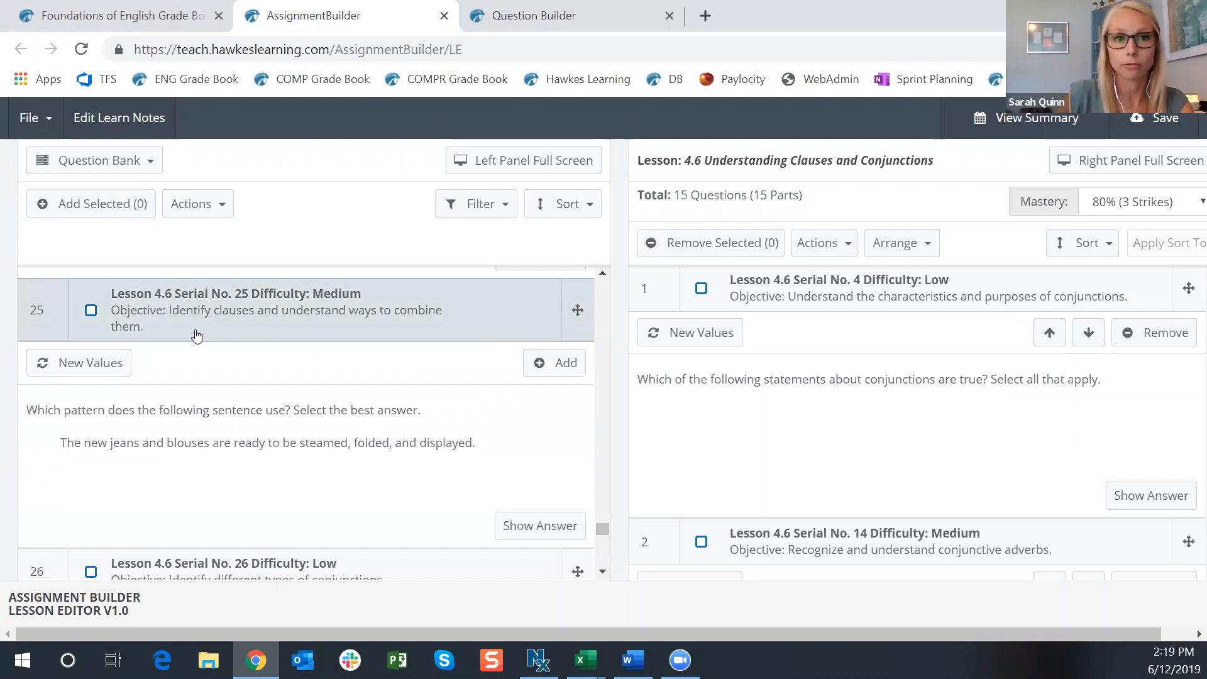
scroll(370, 406, down, 6)
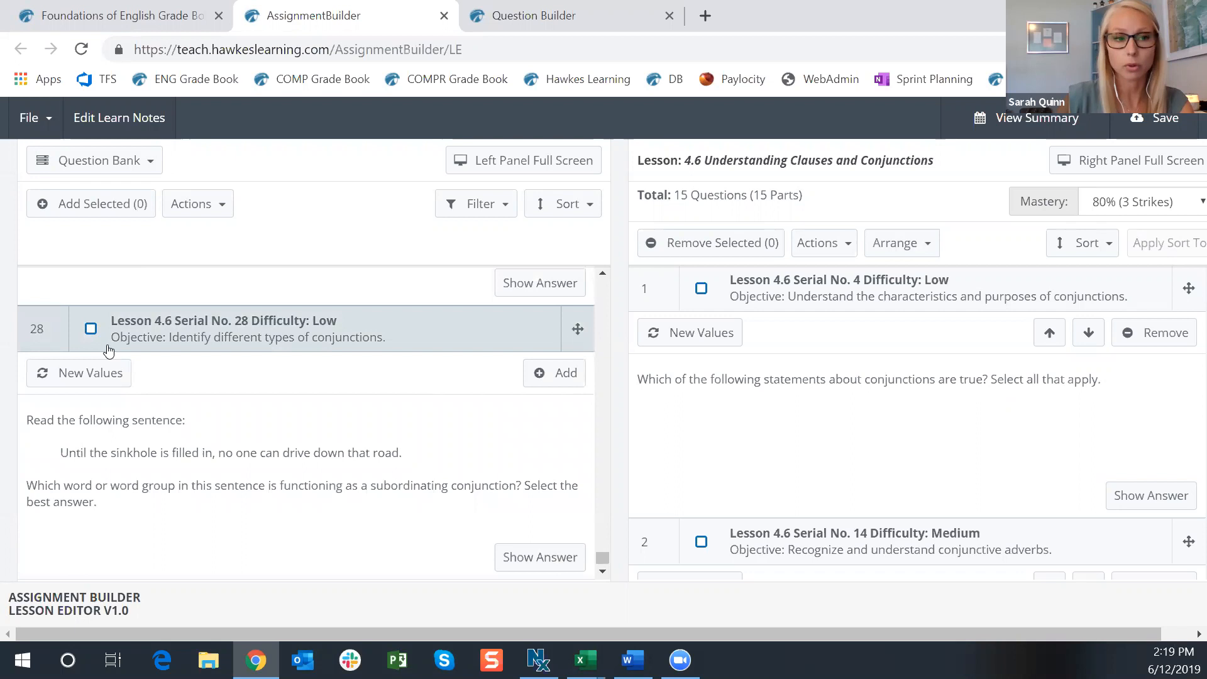
drag(674, 194, 814, 199)
scroll(453, 446, up, 5)
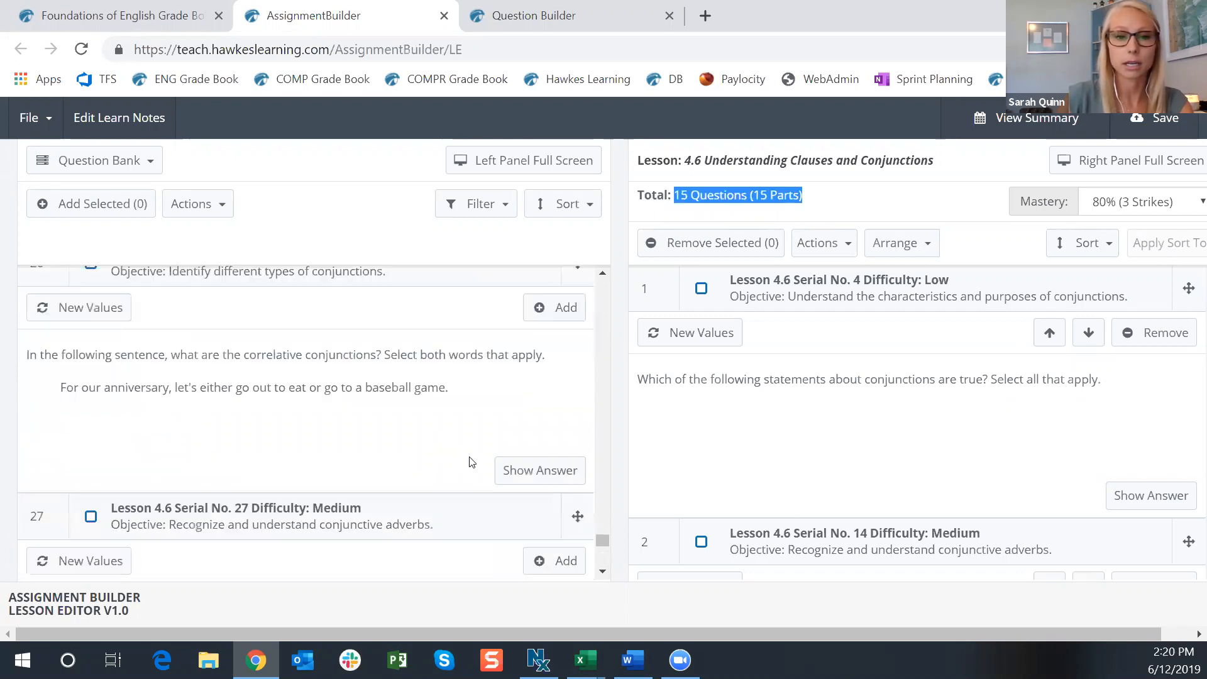
drag(600, 514, 596, 288)
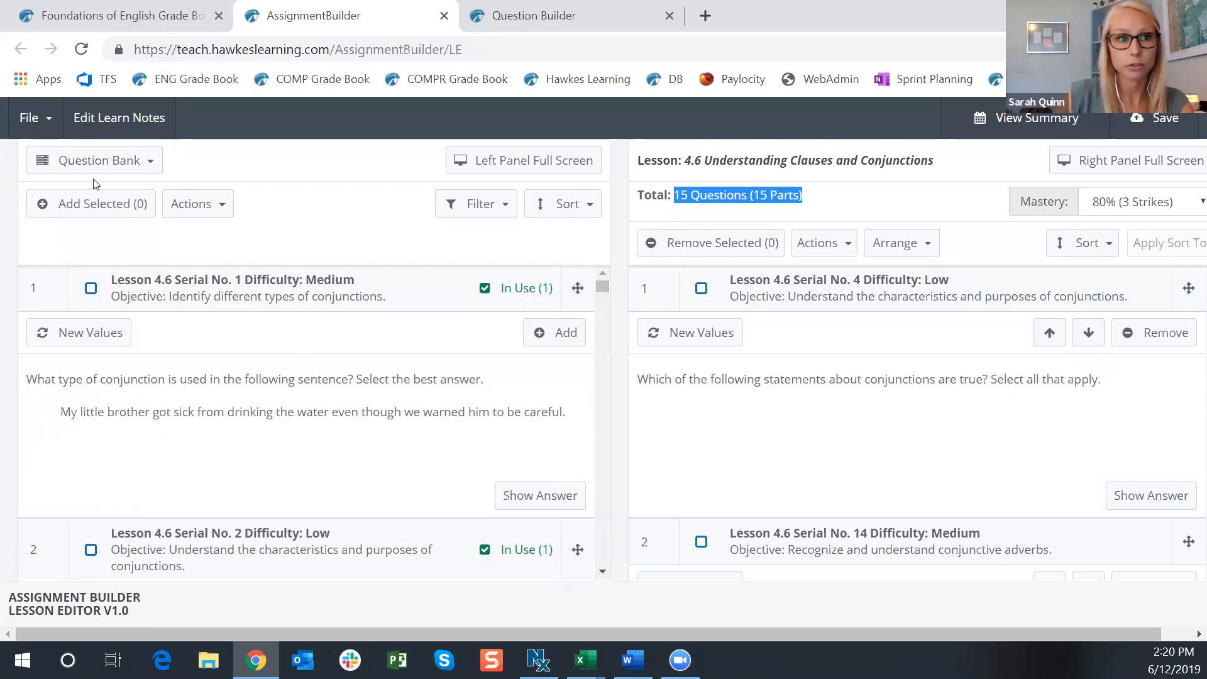
Switch the question bank to Instructor, open the Testing Question Folder (Web), and look through its lesson 4.6 questions.
click(125, 163)
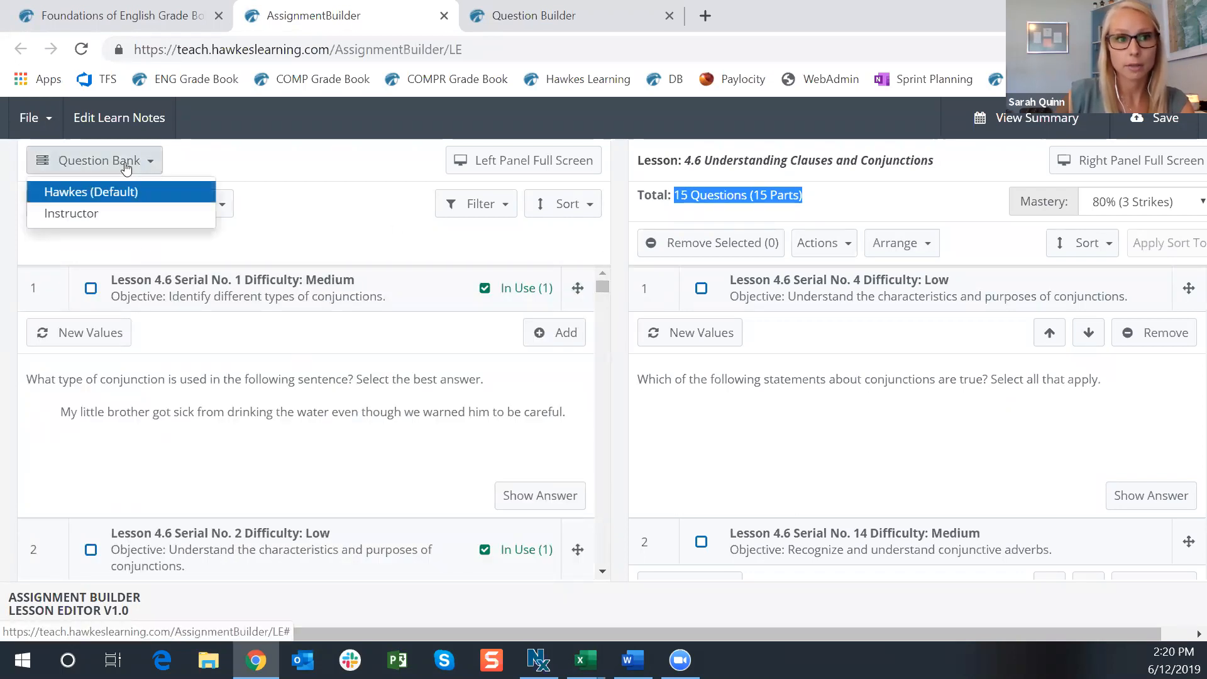
click(70, 214)
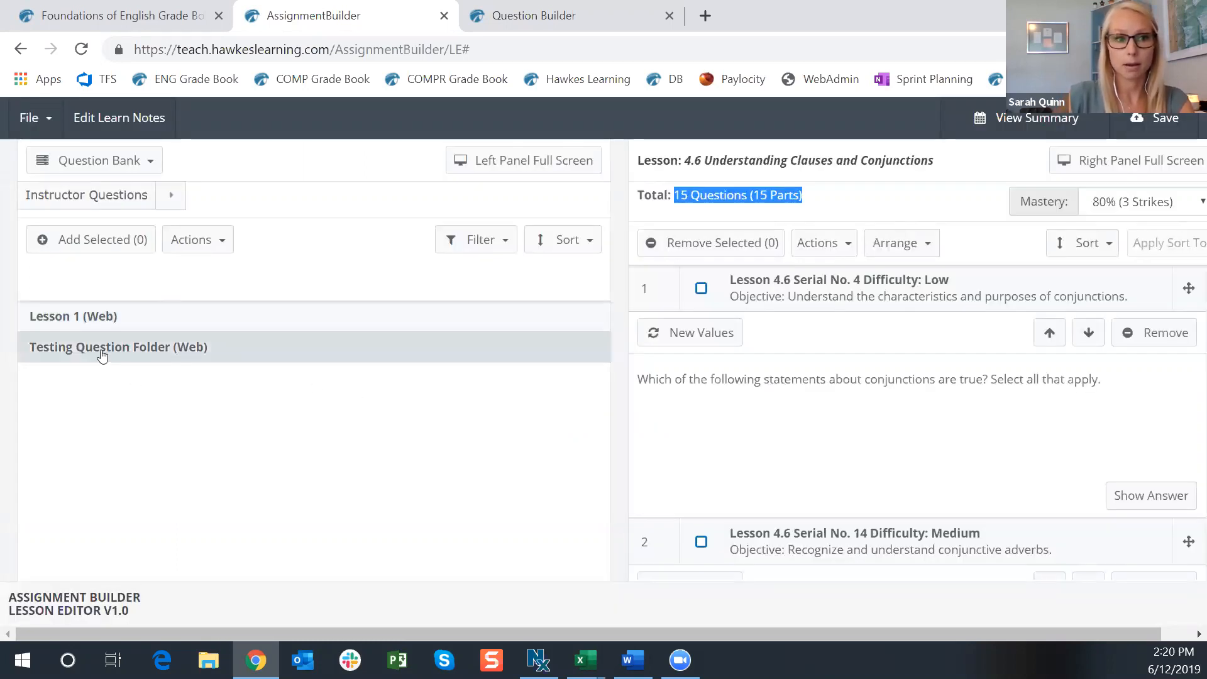
click(161, 356)
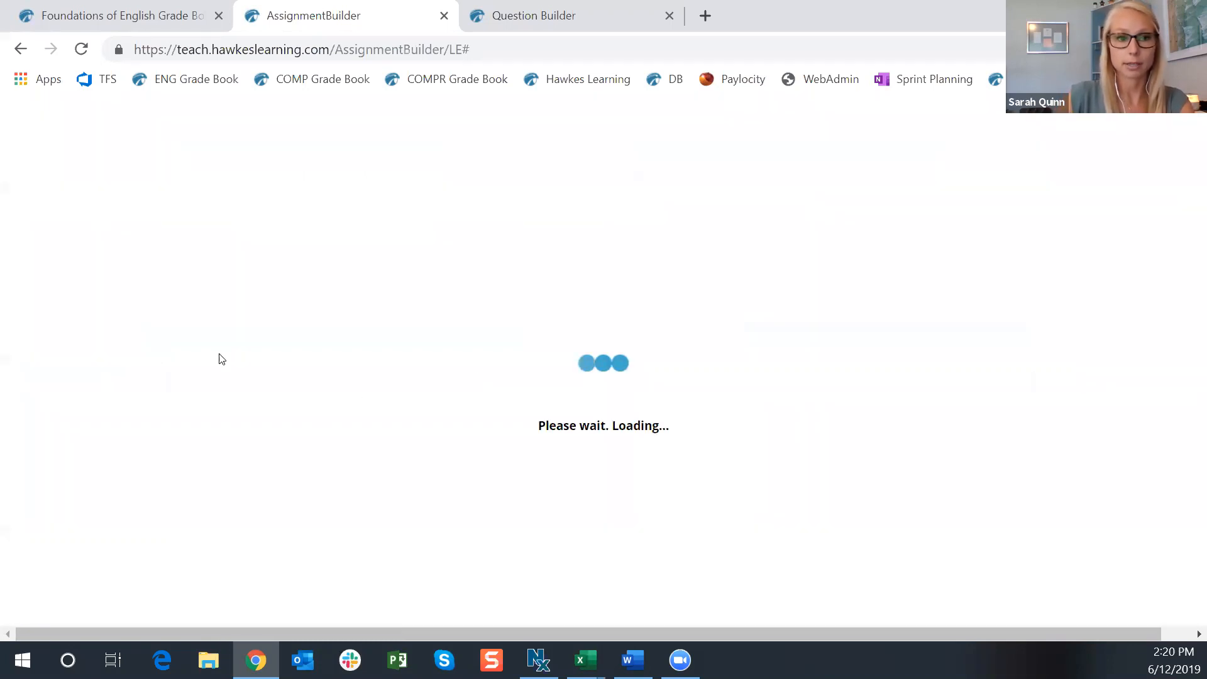
scroll(356, 447, down, 2)
scroll(356, 447, down, 3)
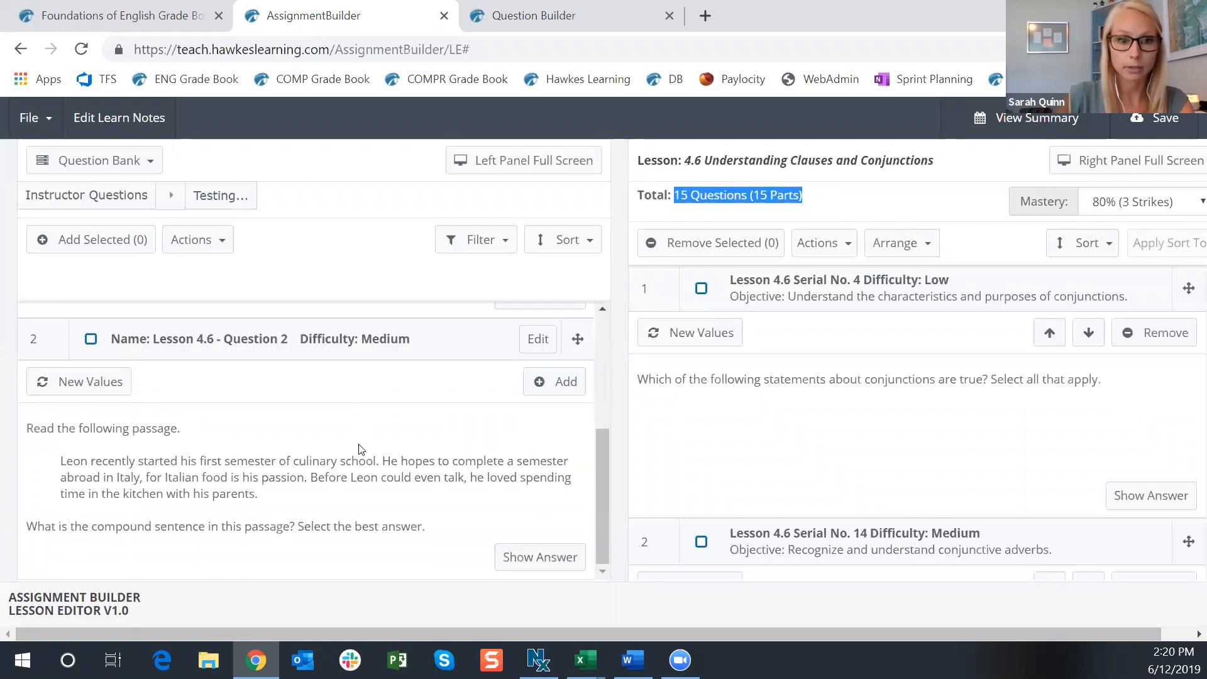
scroll(394, 418, up, 4)
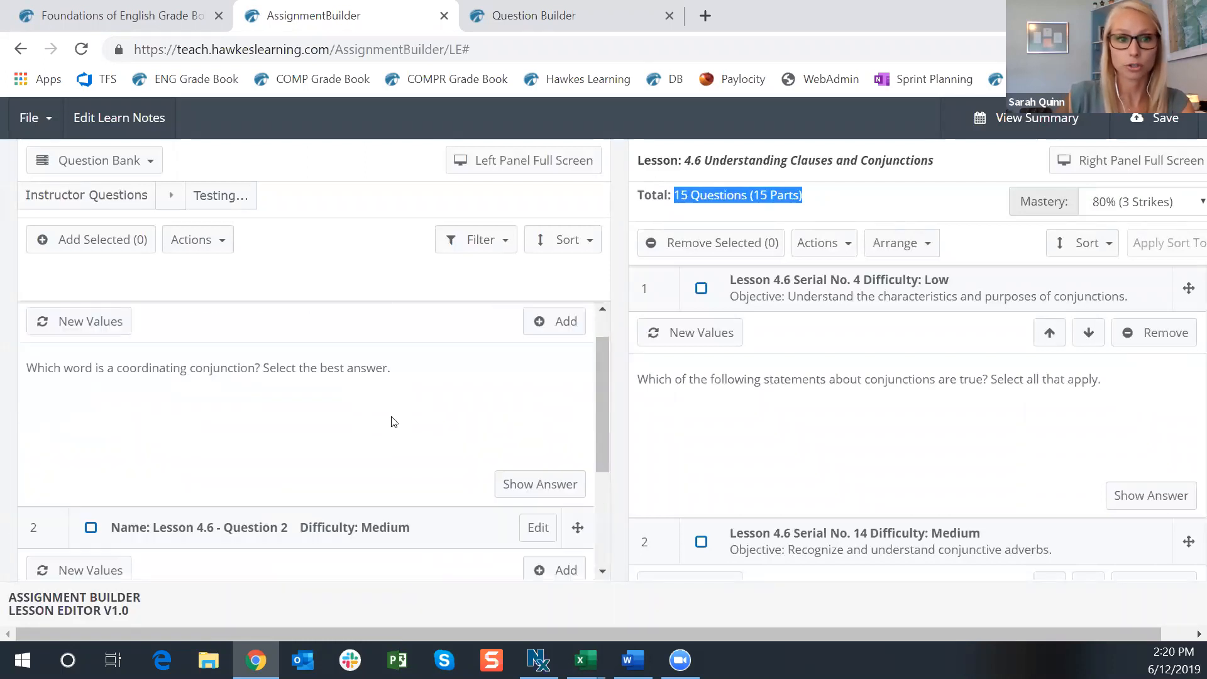
scroll(377, 406, down, 4)
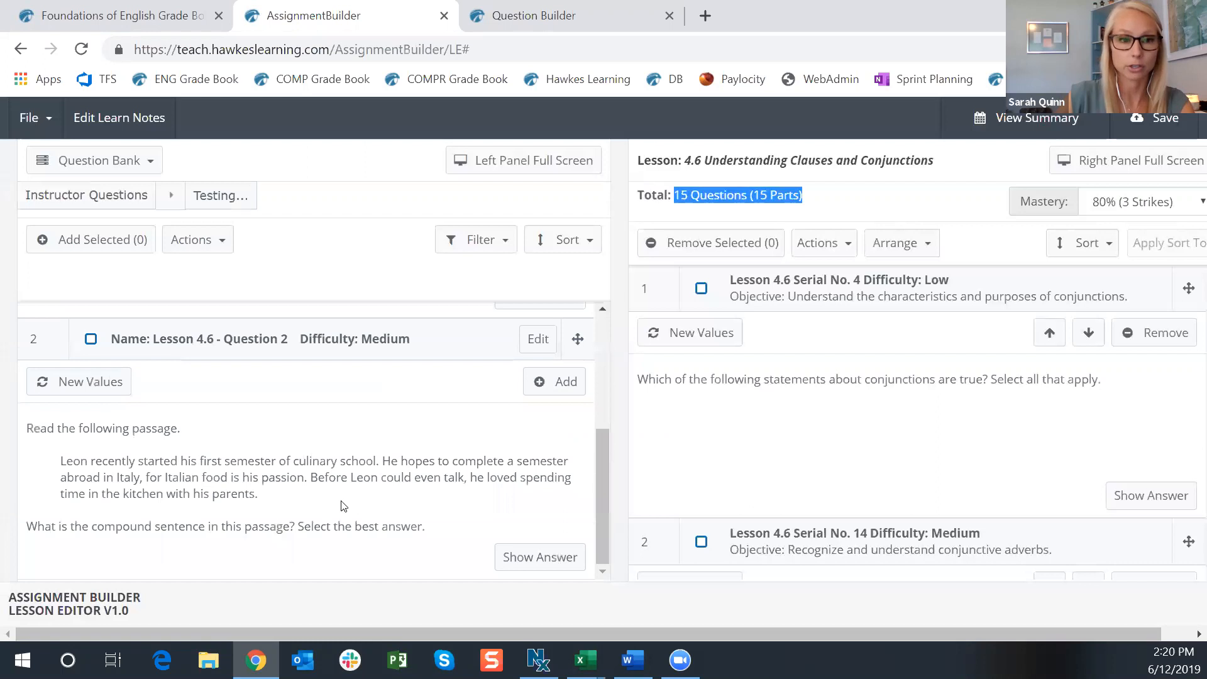
scroll(343, 505, up, 4)
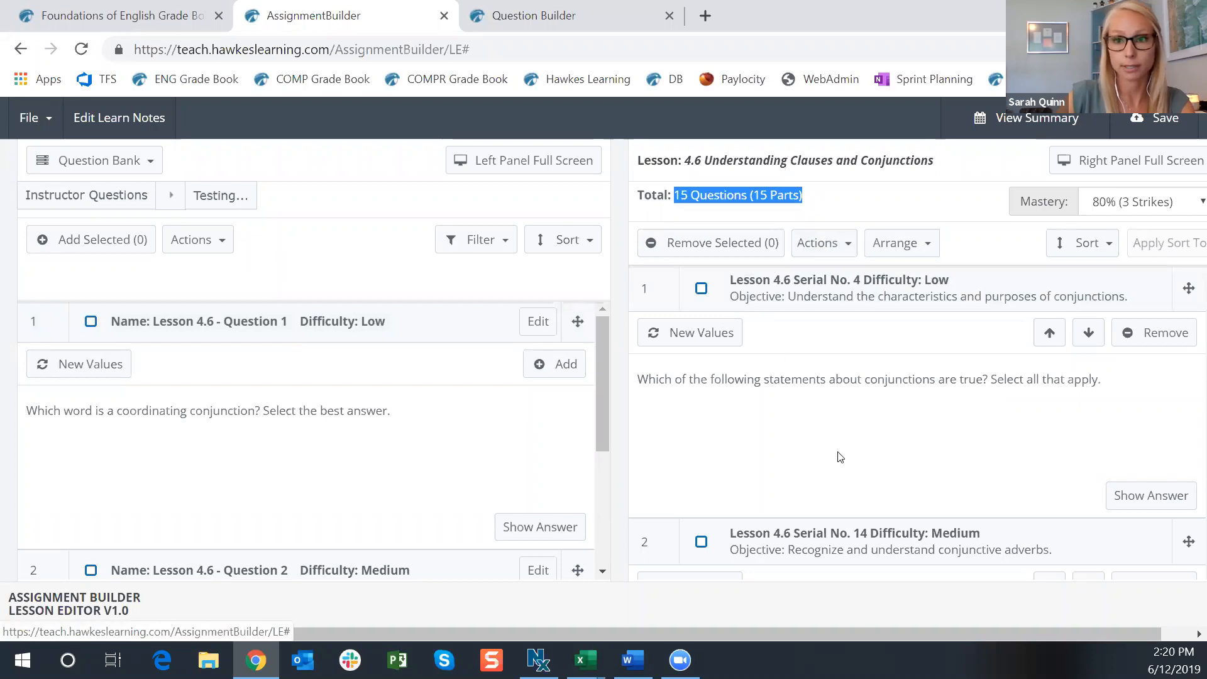
Add the instructor question "Lesson 4.6 - Question 1" to the lesson, and check the question total and its place in the lesson.
click(91, 322)
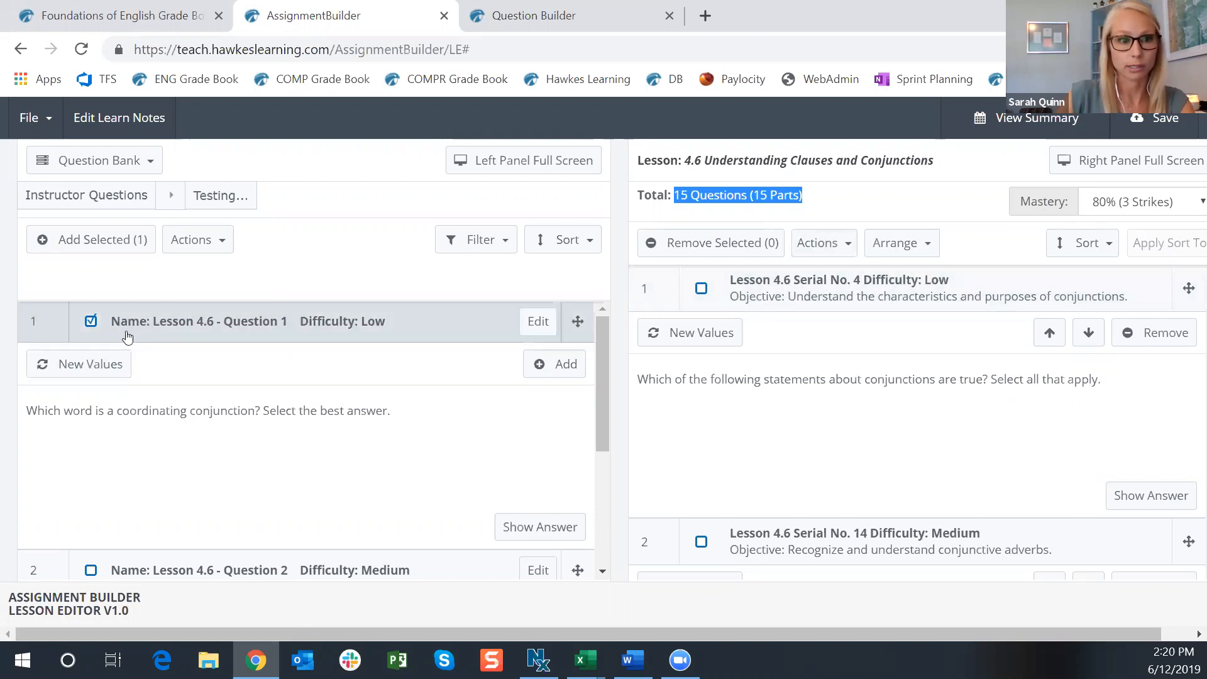
click(101, 242)
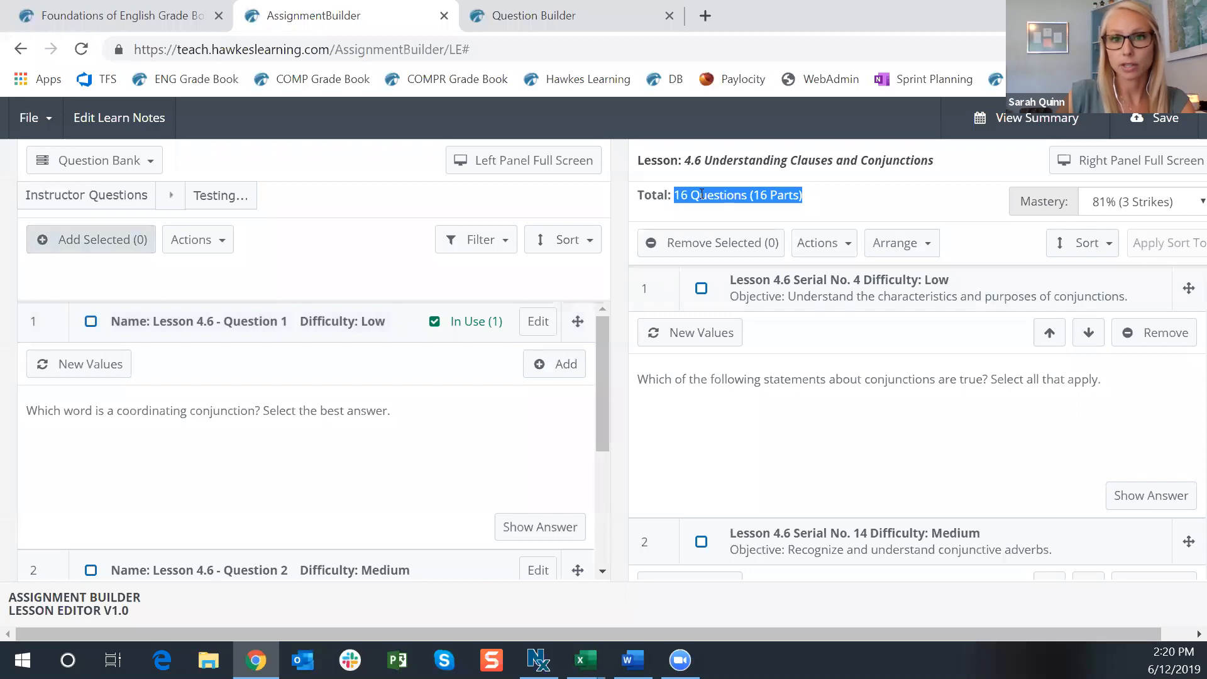
drag(675, 195, 788, 198)
click(839, 202)
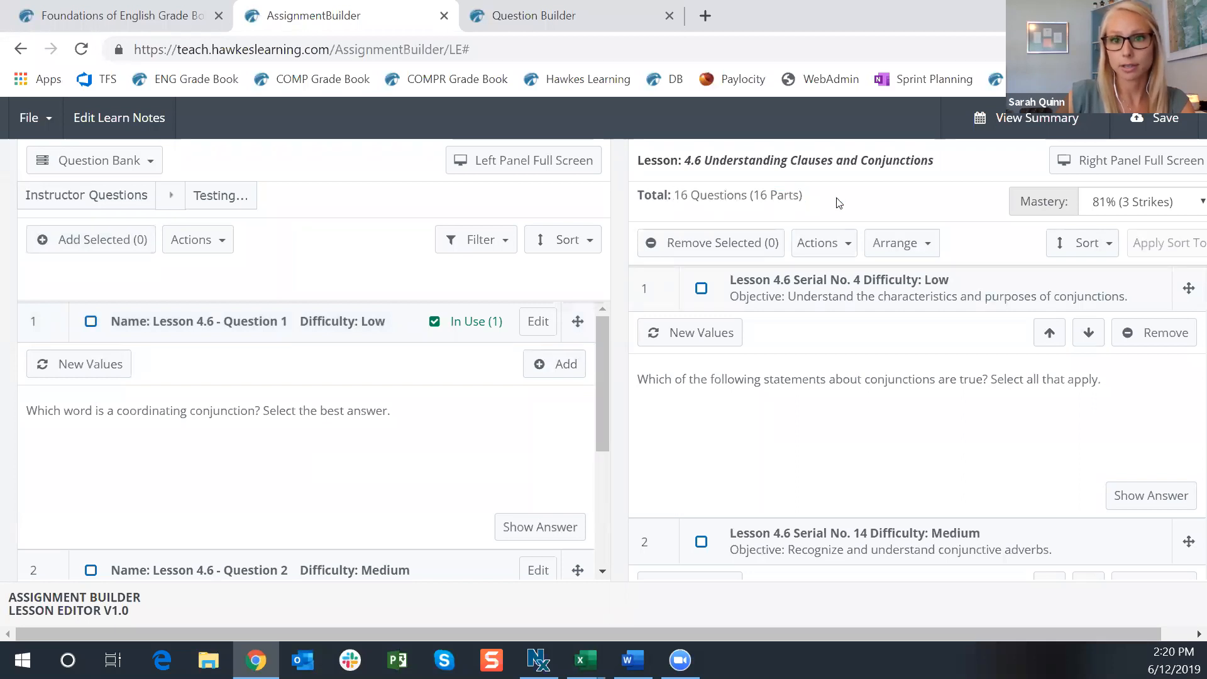
scroll(845, 409, down, 5)
scroll(839, 463, down, 15)
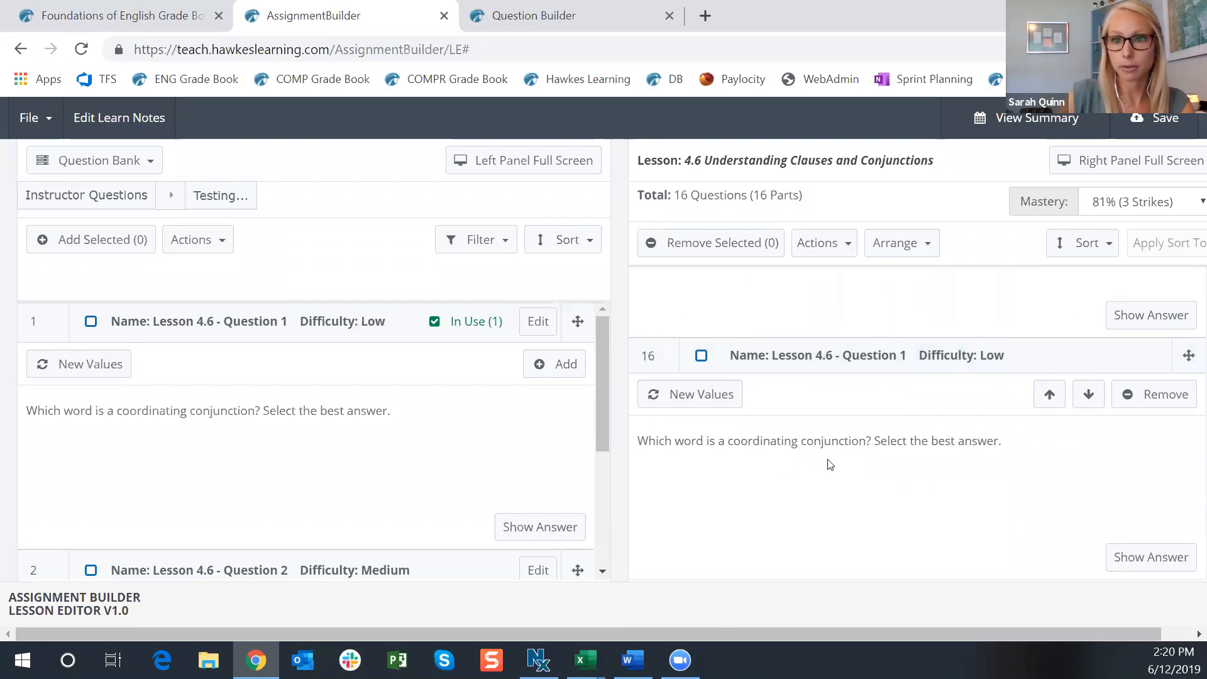
scroll(826, 465, up, 8)
scroll(751, 423, down, 3)
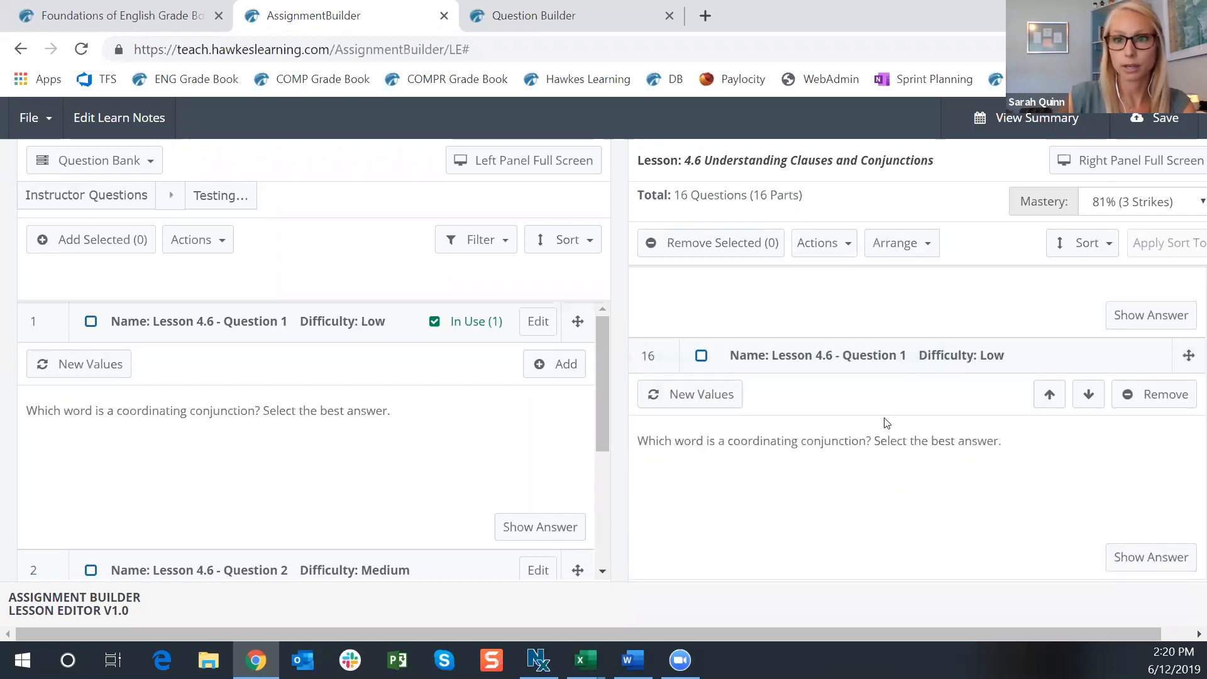
scroll(883, 422, up, 10)
scroll(940, 381, up, 6)
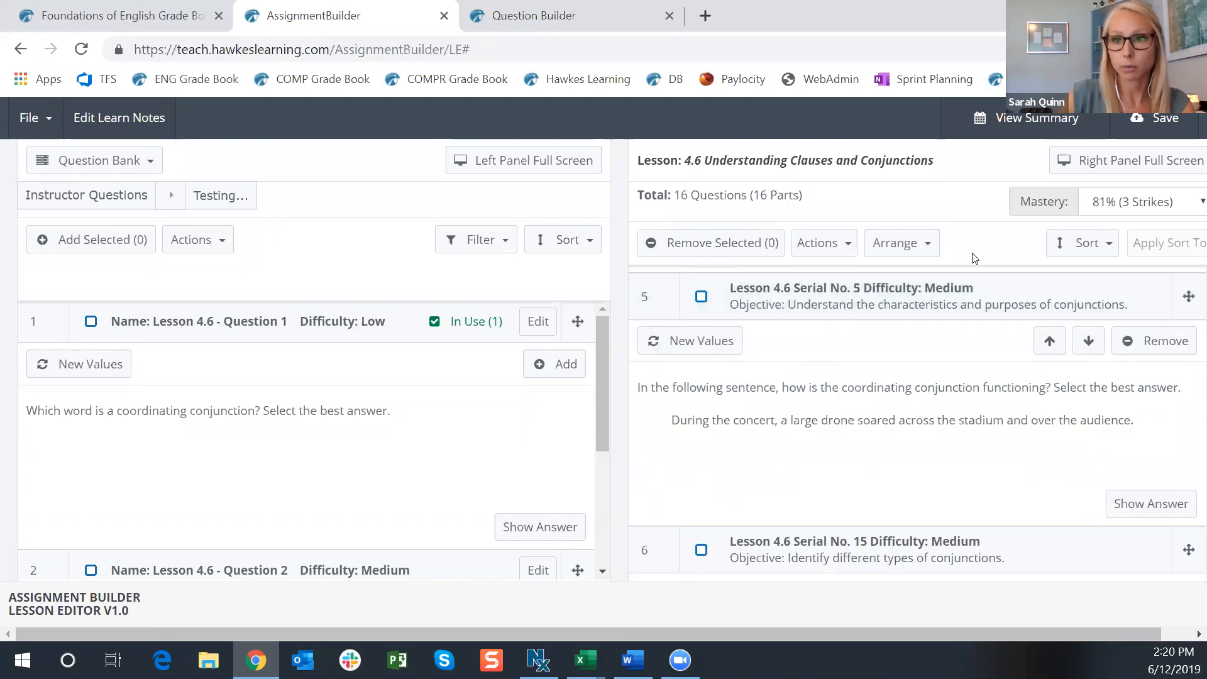
Save the changes to lesson 4.6 and return to the start of its question list.
click(1111, 122)
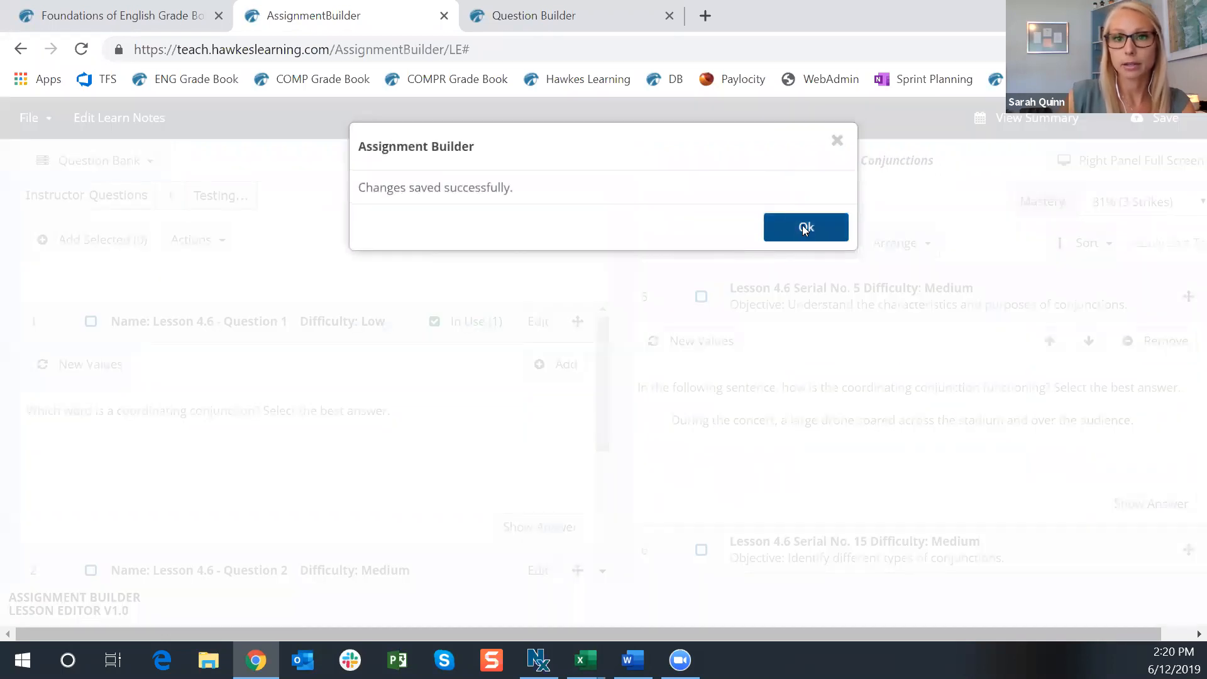
click(803, 228)
scroll(353, 444, down, 3)
scroll(358, 439, up, 3)
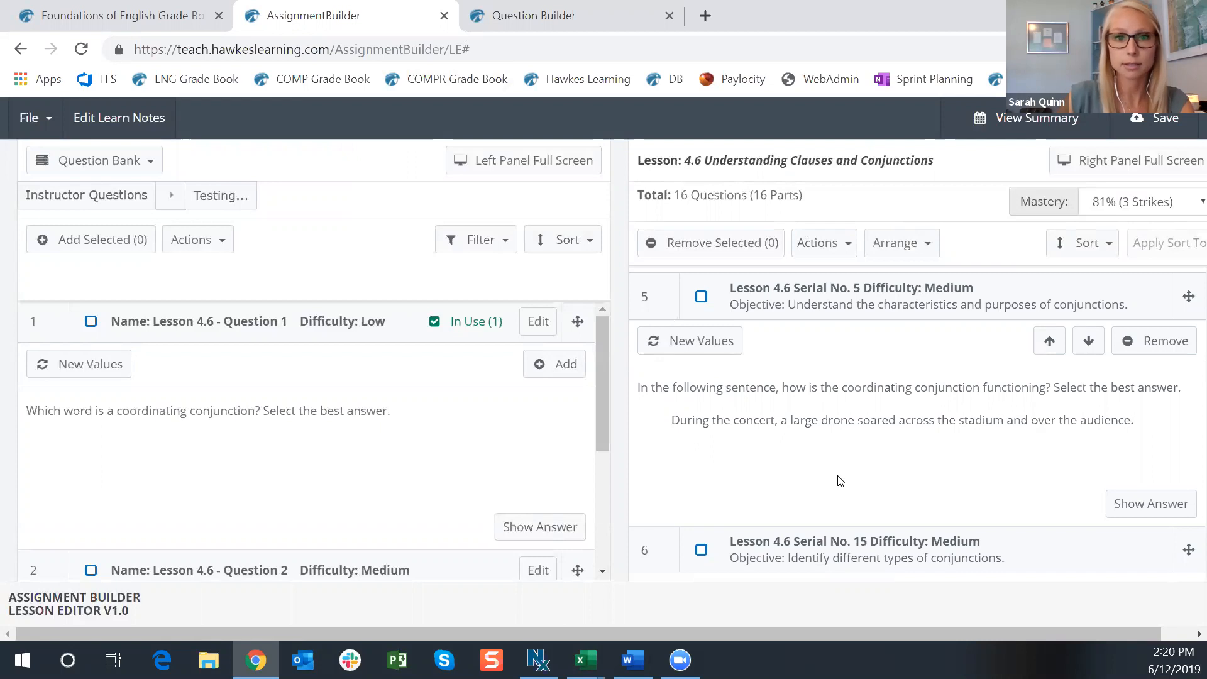
scroll(840, 481, down, 2)
scroll(855, 458, up, 15)
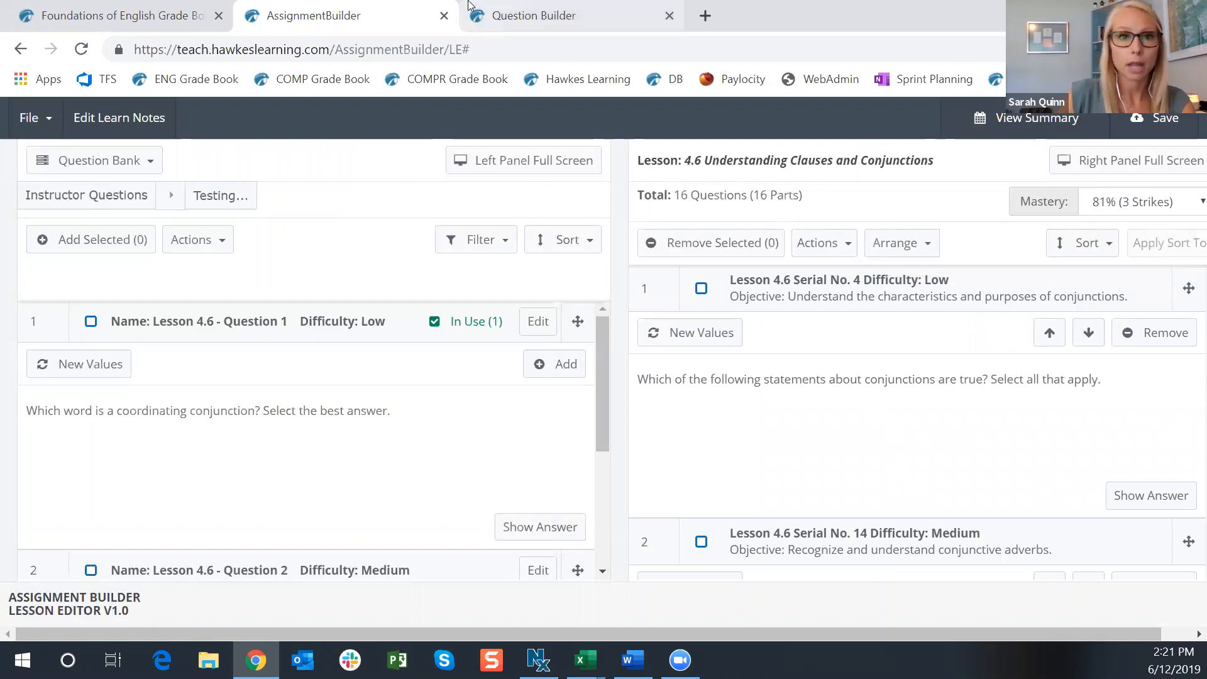
Return to the Foundations of English grade book and create a new WebTest from the assignments area.
click(183, 19)
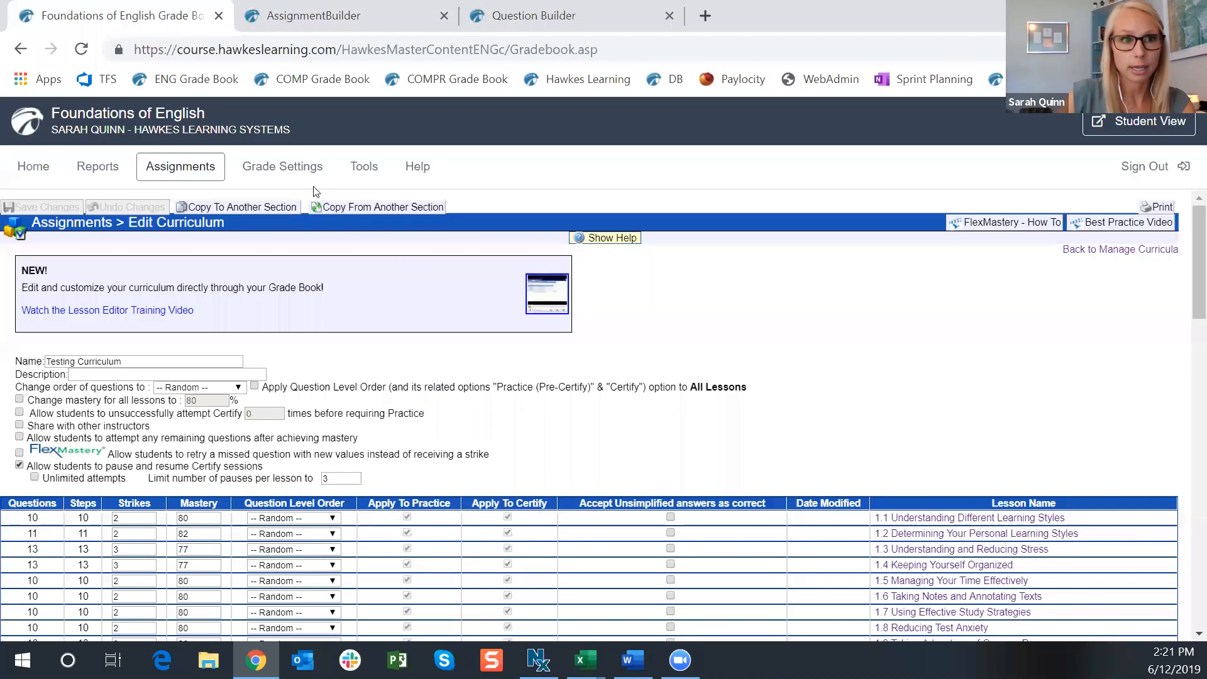
click(195, 169)
scroll(277, 251, down, 1)
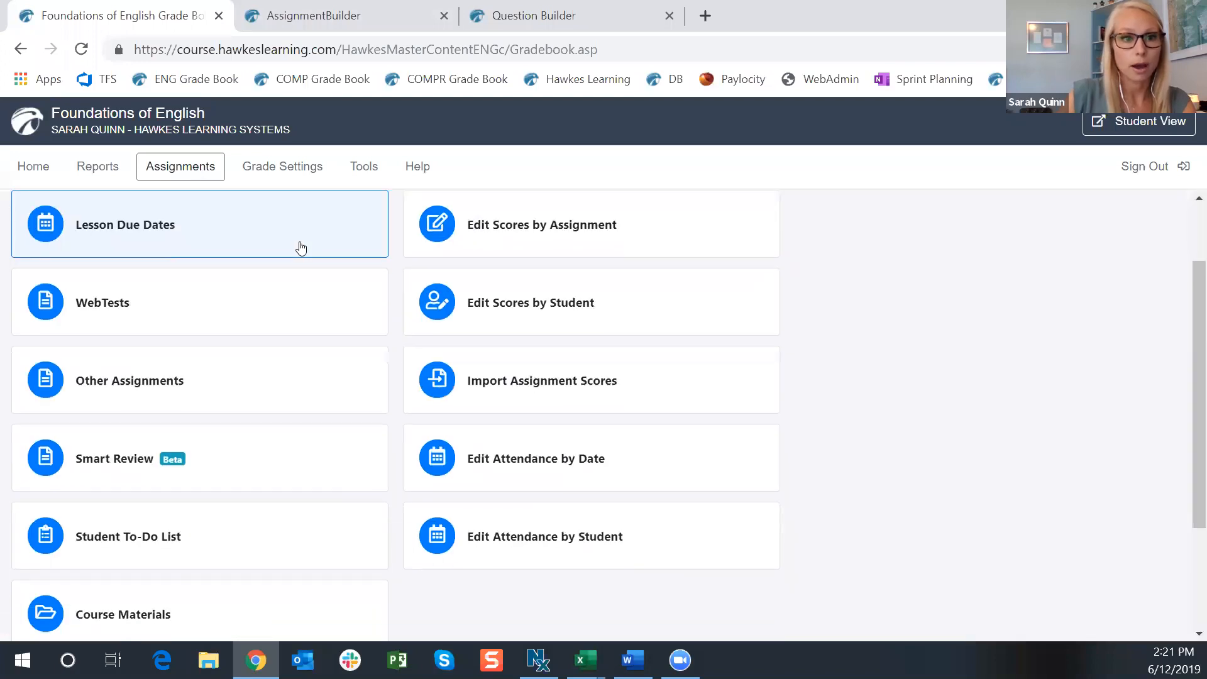
click(151, 313)
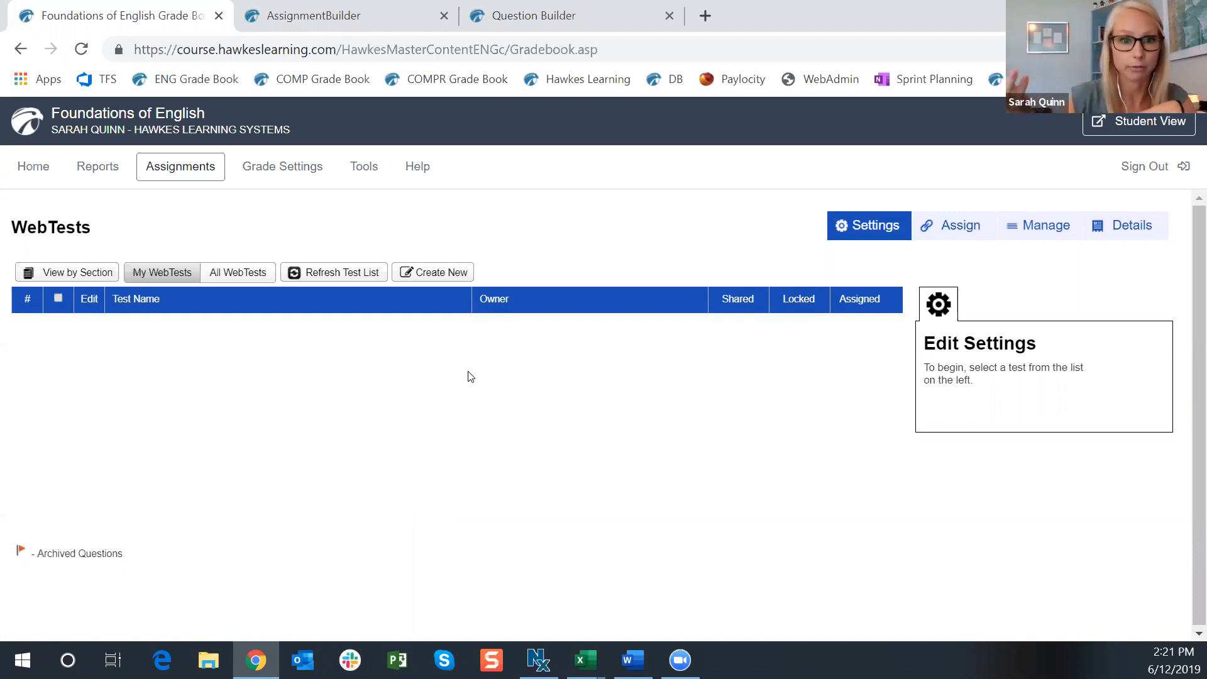
click(433, 273)
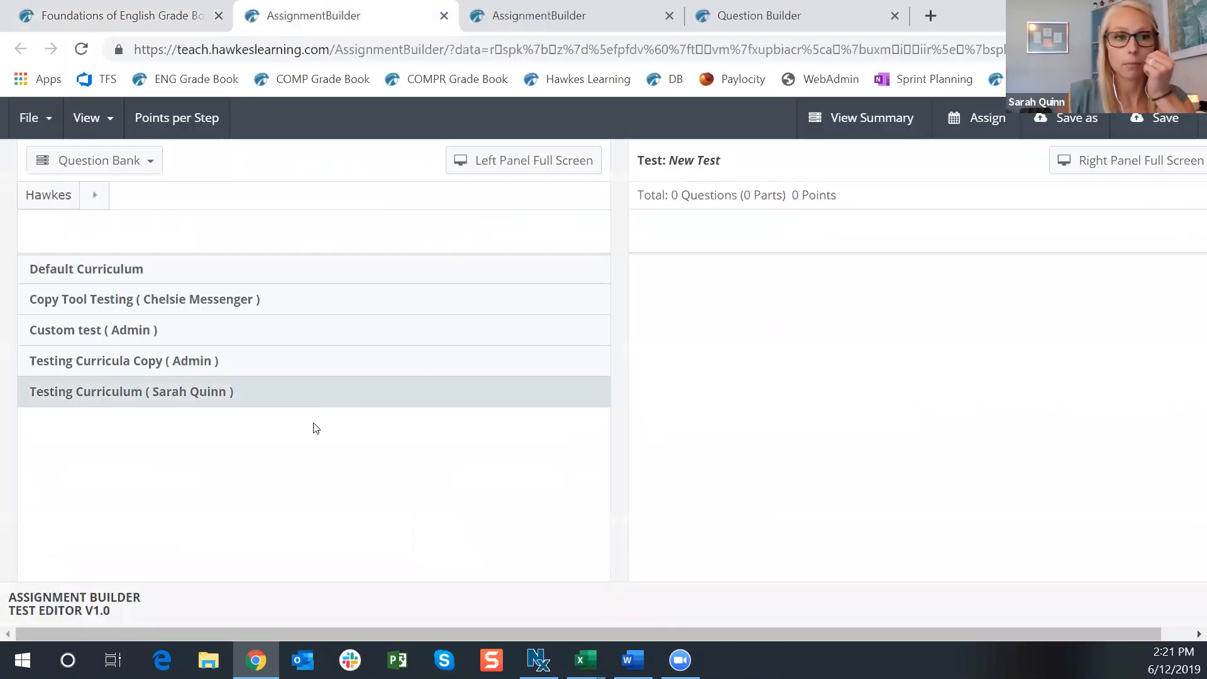
Add "Lesson 4.6 - Question 2" from the instructor bank's Testing Question Folder (Web) to the new test.
click(187, 405)
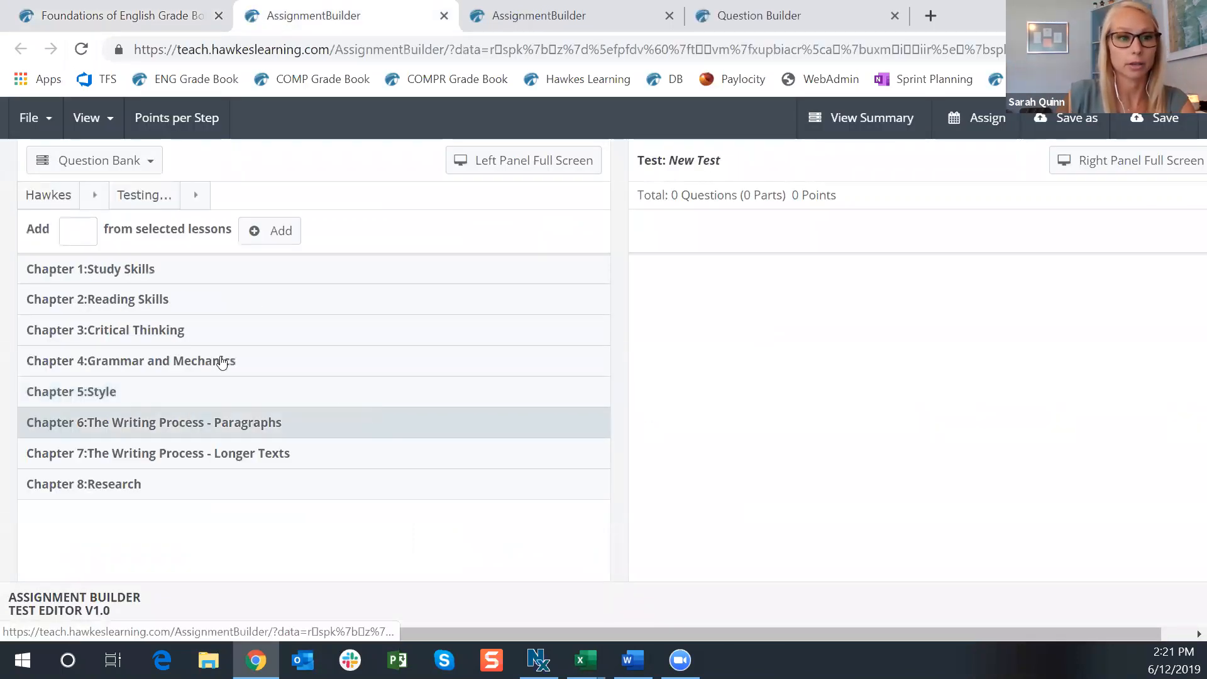
click(154, 163)
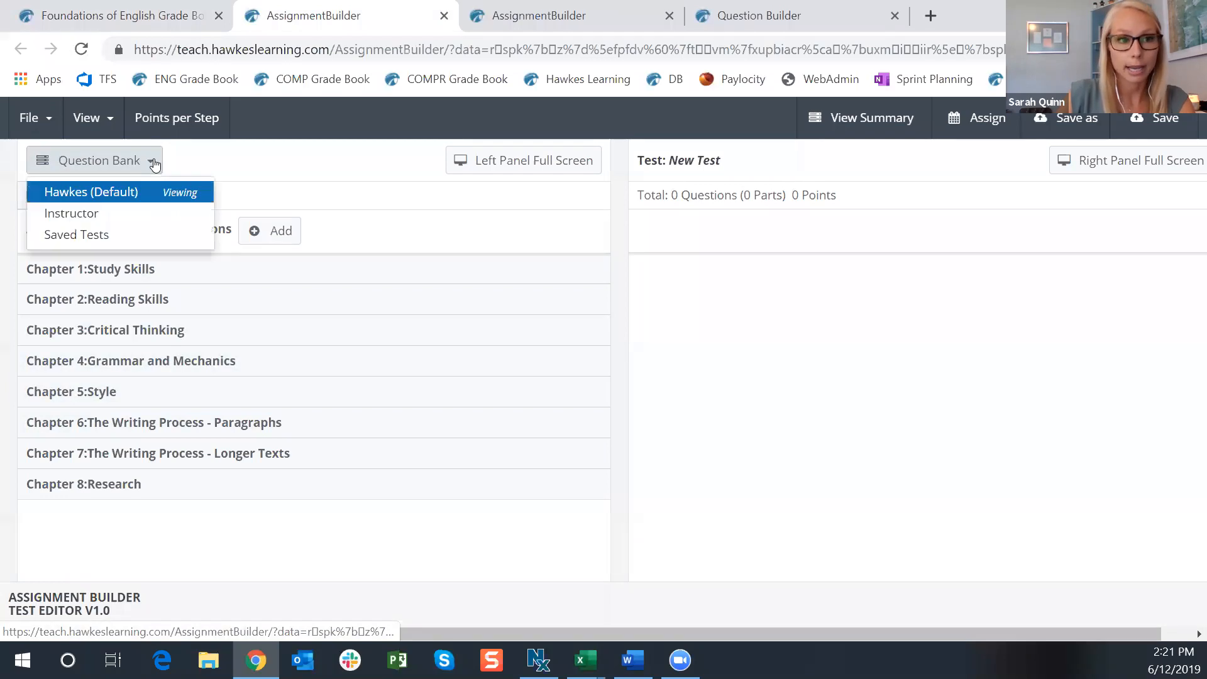
click(90, 212)
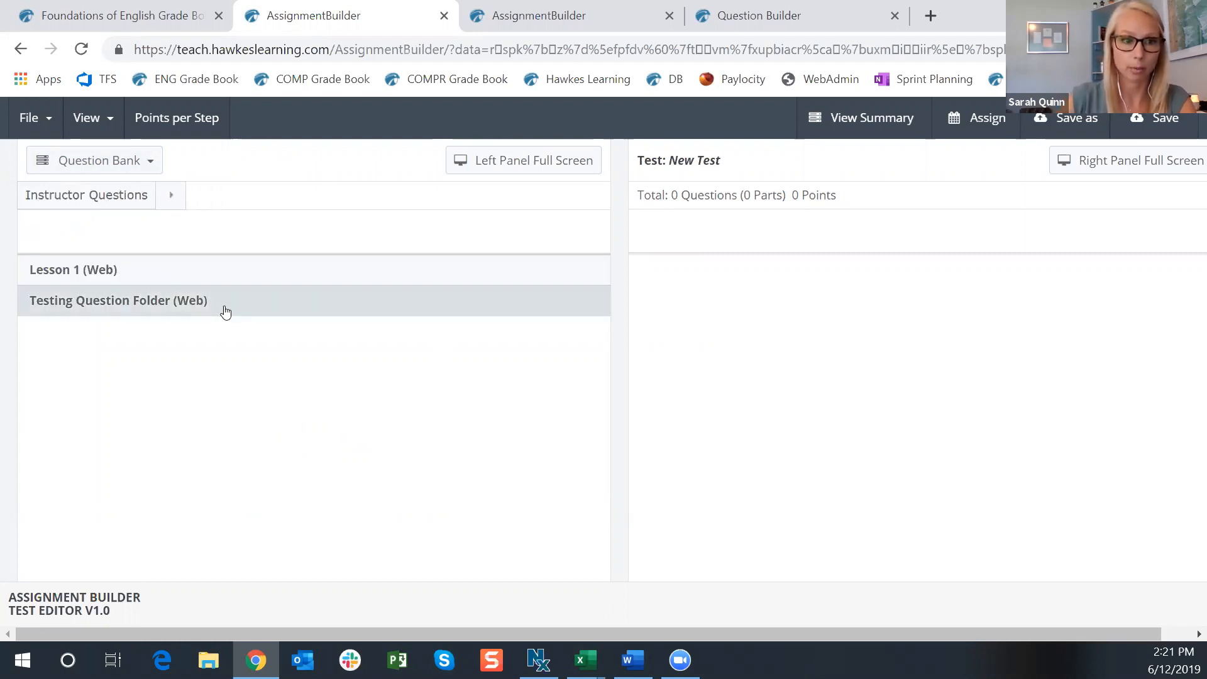
click(225, 312)
scroll(327, 432, down, 1)
scroll(323, 431, up, 1)
scroll(377, 333, down, 4)
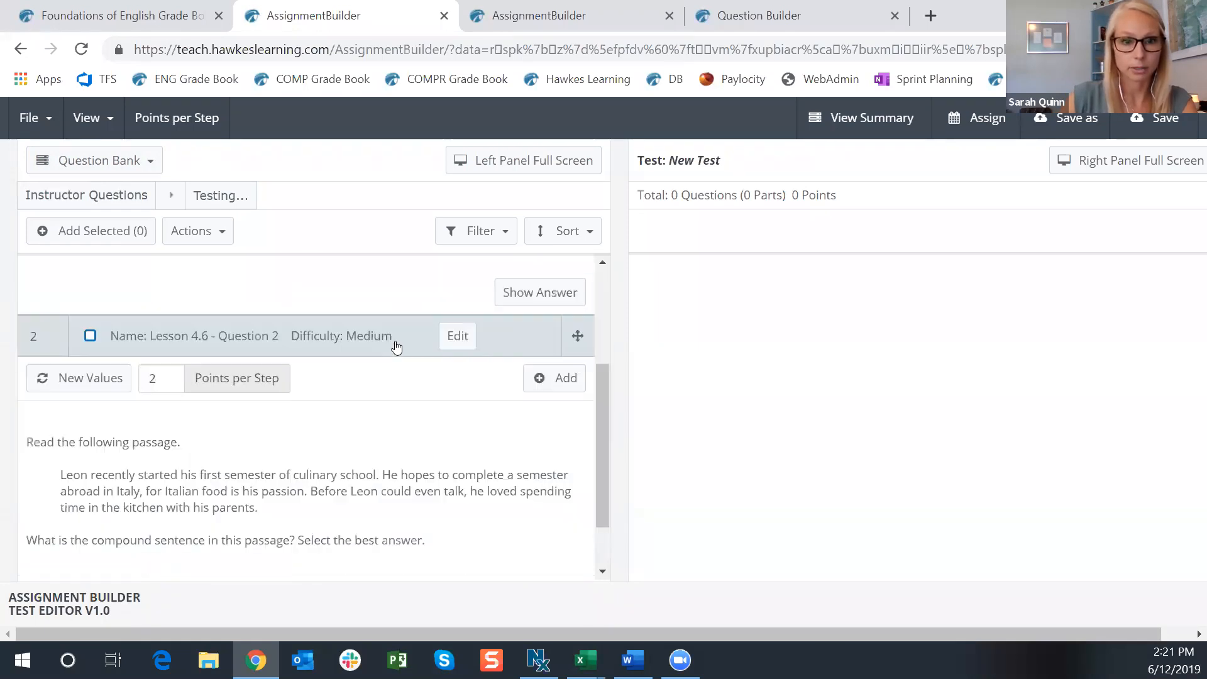
click(91, 264)
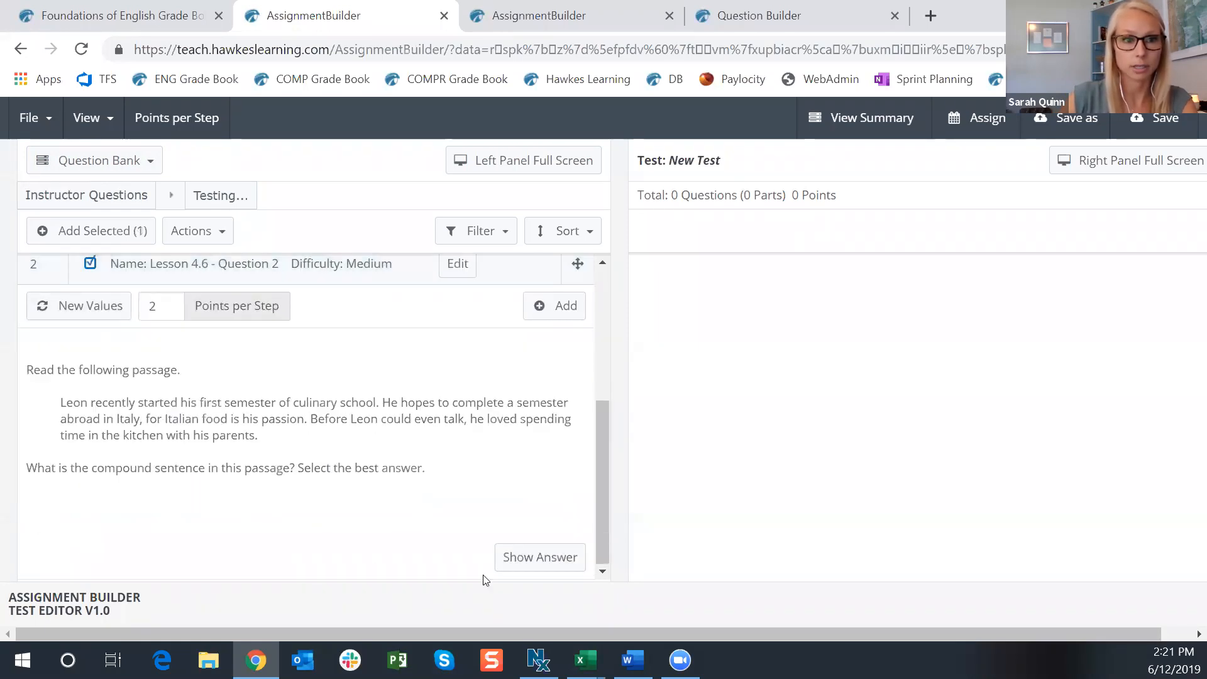
click(123, 241)
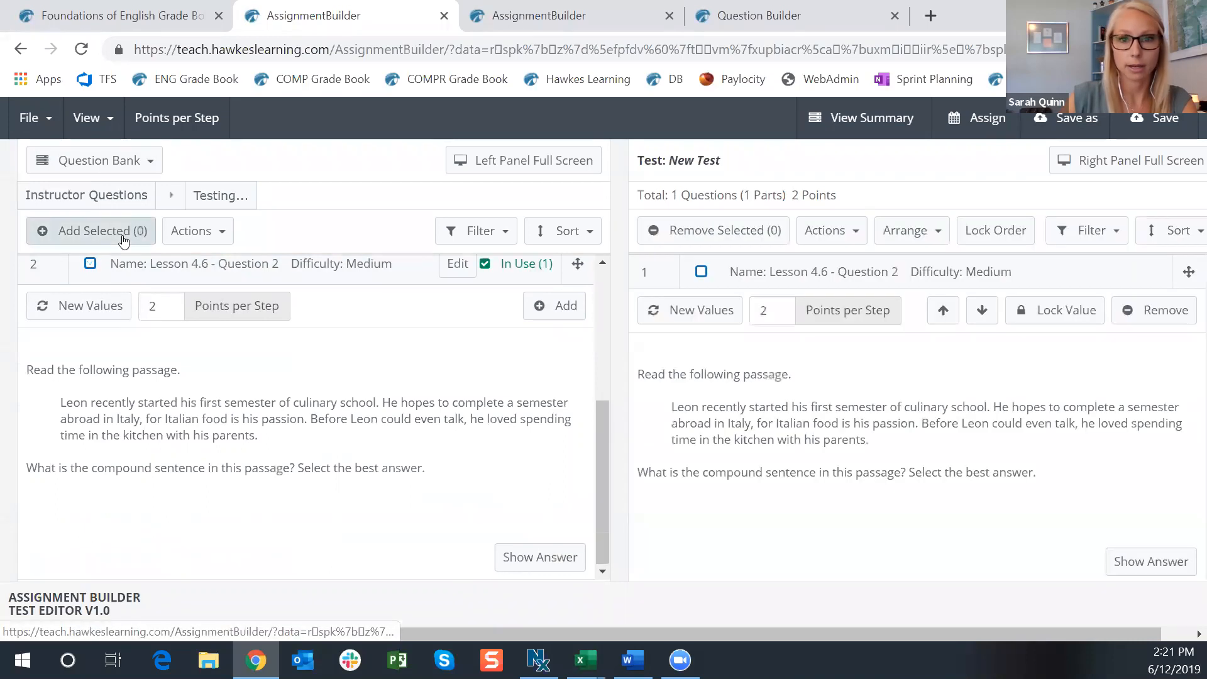
Switch the question bank to Hawkes (Default), and open Testing Curriculum with Chapter 4: Grammar and Mechanics expanded.
click(149, 161)
click(153, 200)
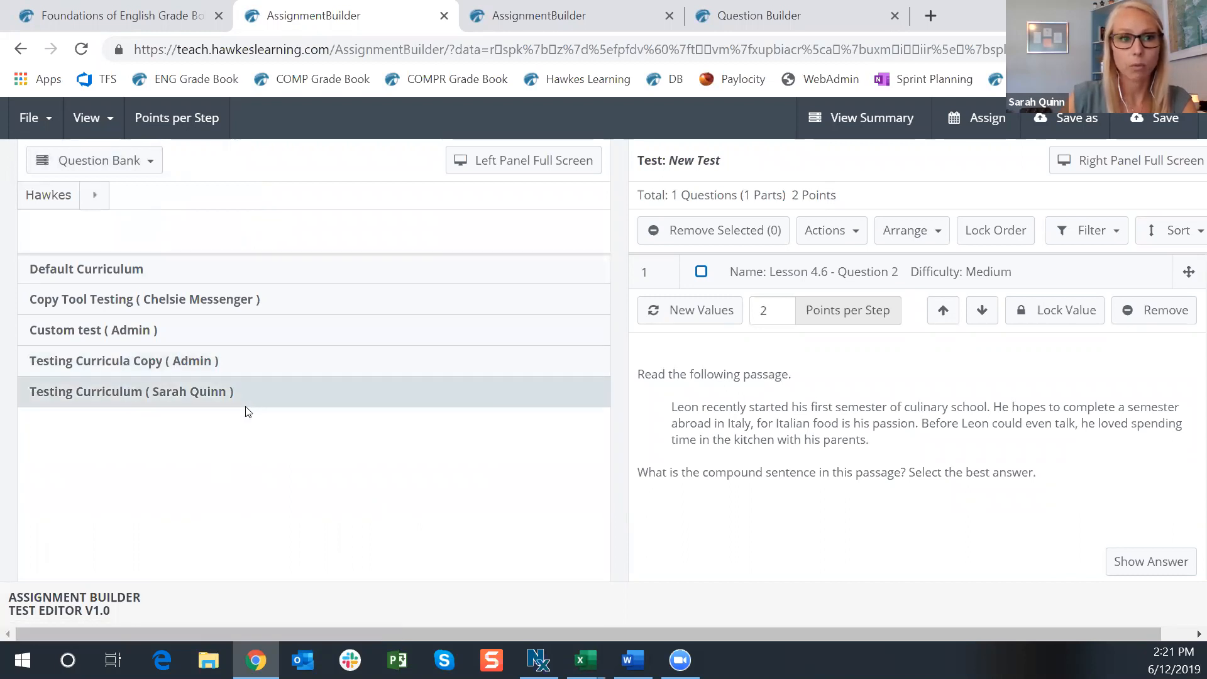
click(226, 399)
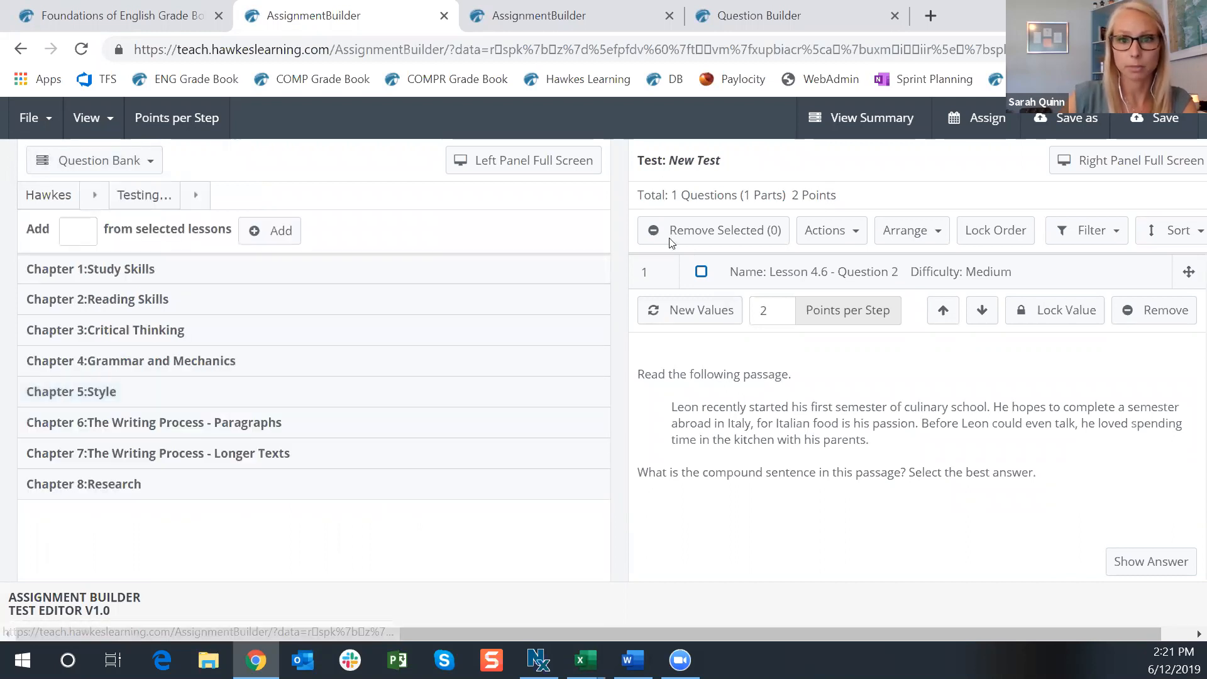
click(193, 372)
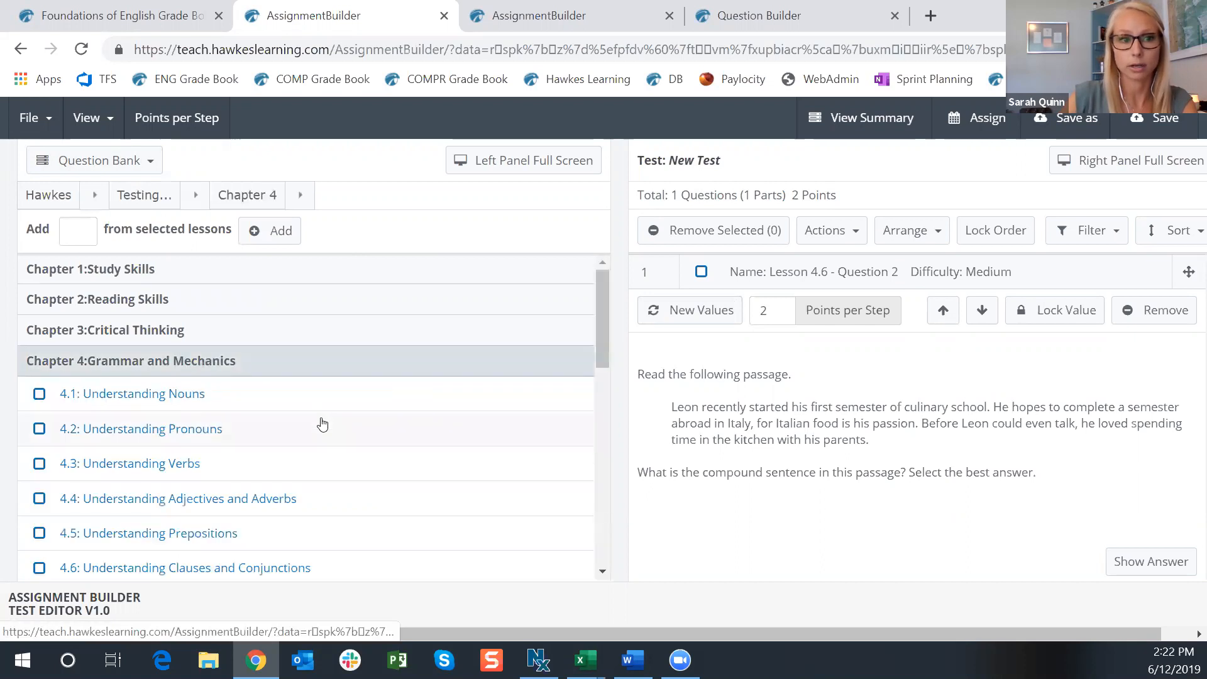
Open the question list of lesson 4.6: Understanding Clauses and Conjunctions in the Hawkes question bank.
scroll(297, 405, down, 3)
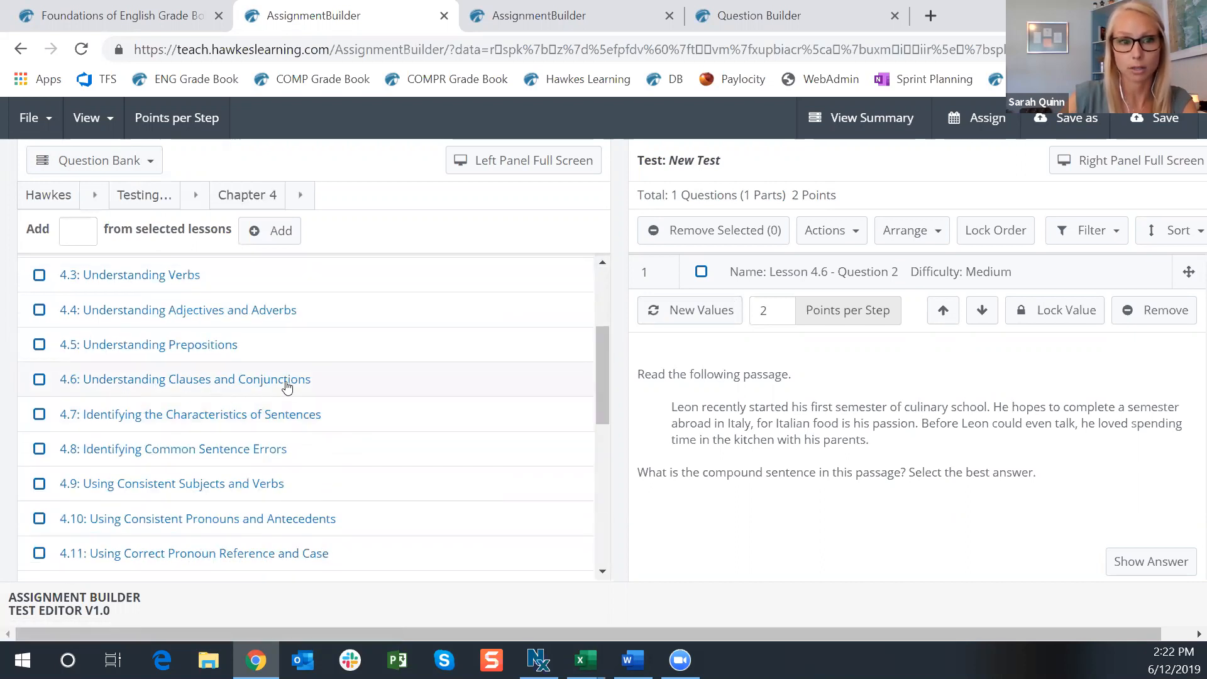
click(290, 380)
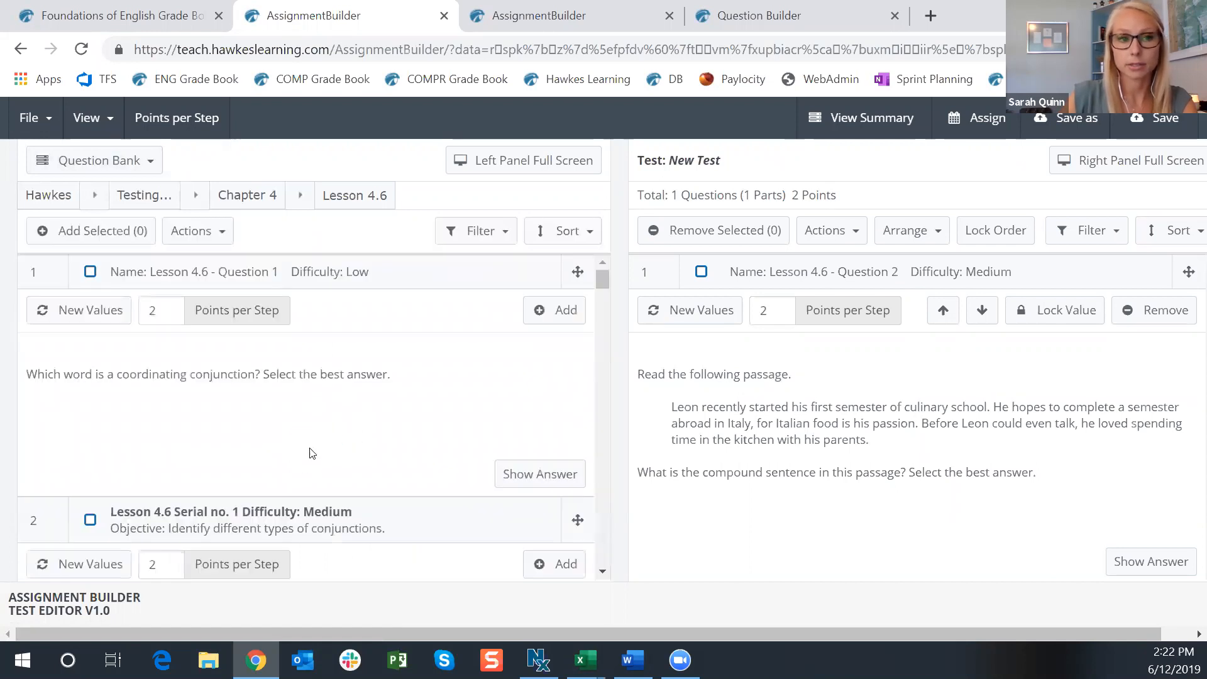
scroll(470, 409, down, 12)
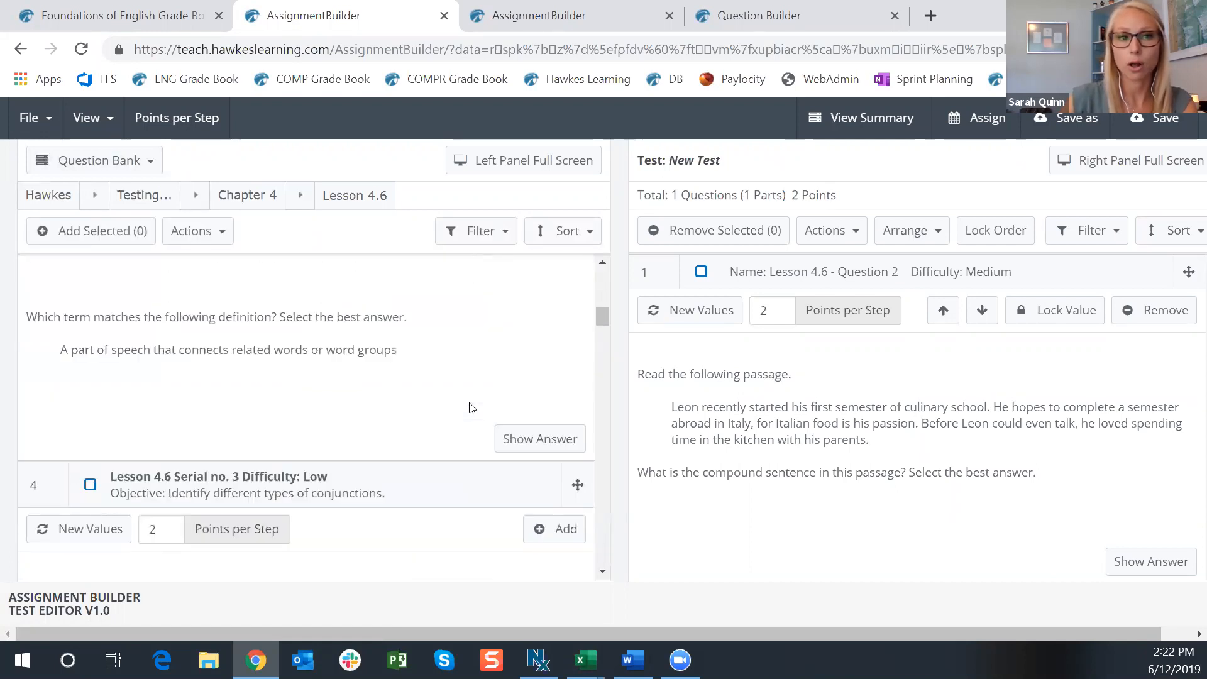
Select five Hawkes questions from lesson 4.6, including serial nos. 4, 6, 9 and 11, and add them to the test.
click(90, 394)
scroll(253, 421, down, 8)
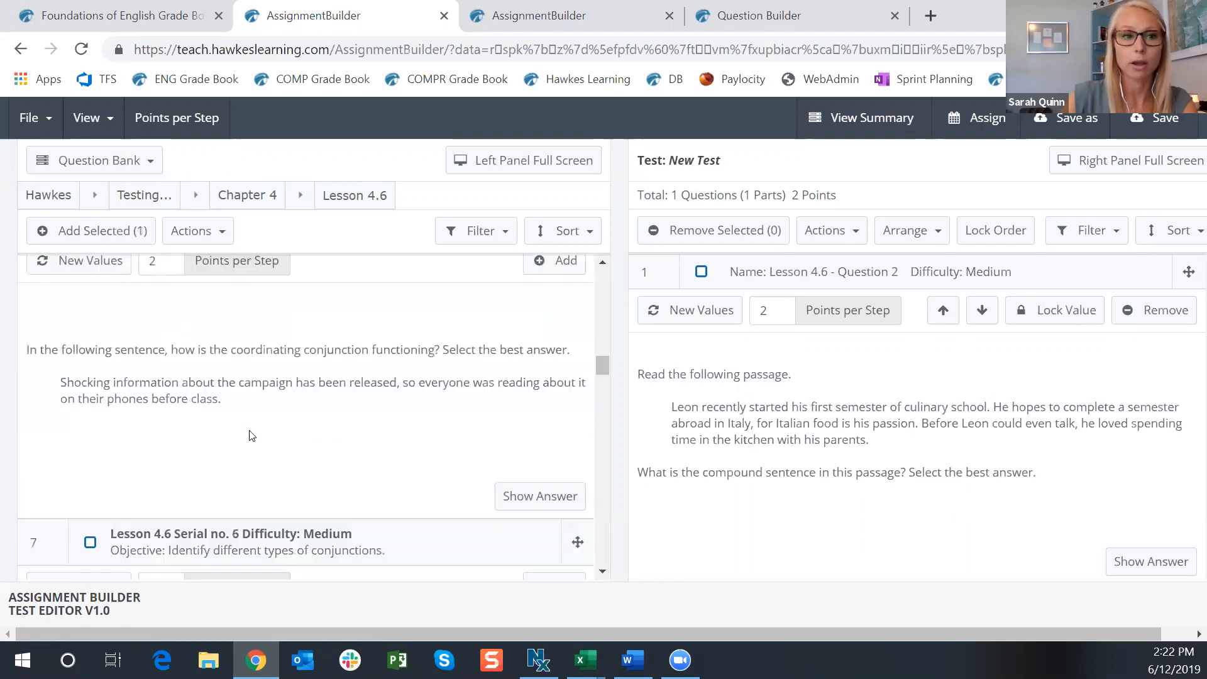
scroll(91, 453, down, 2)
click(90, 447)
scroll(91, 447, down, 5)
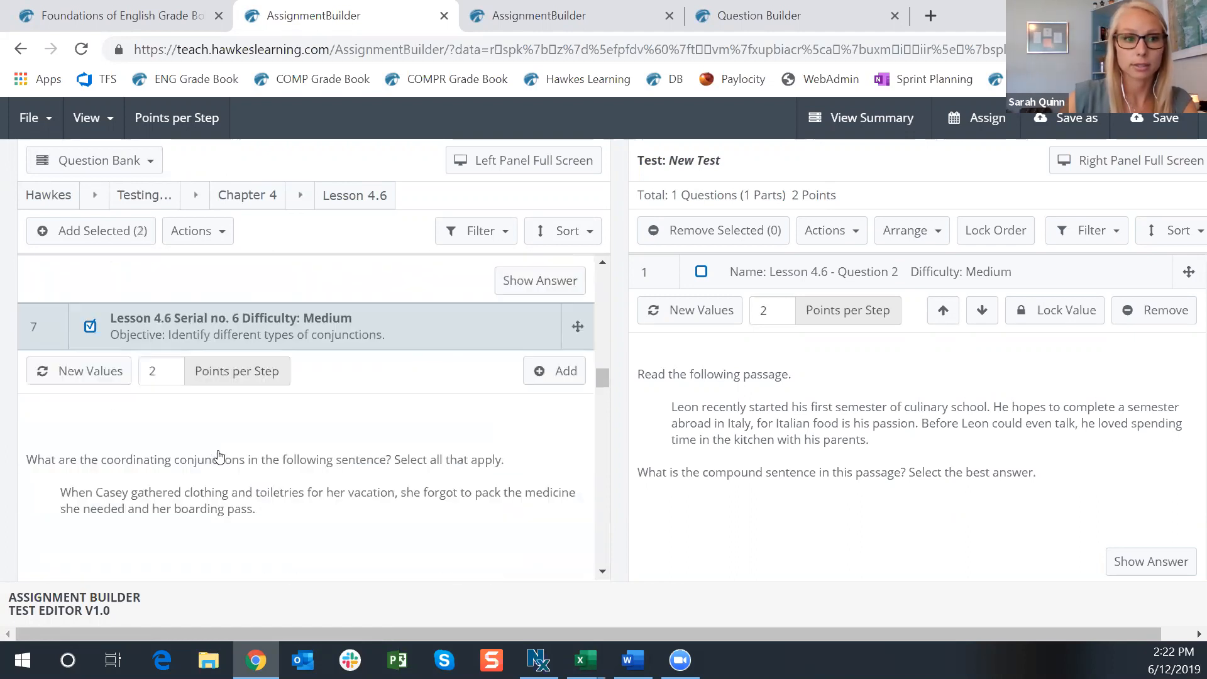
click(90, 387)
scroll(326, 436, down, 9)
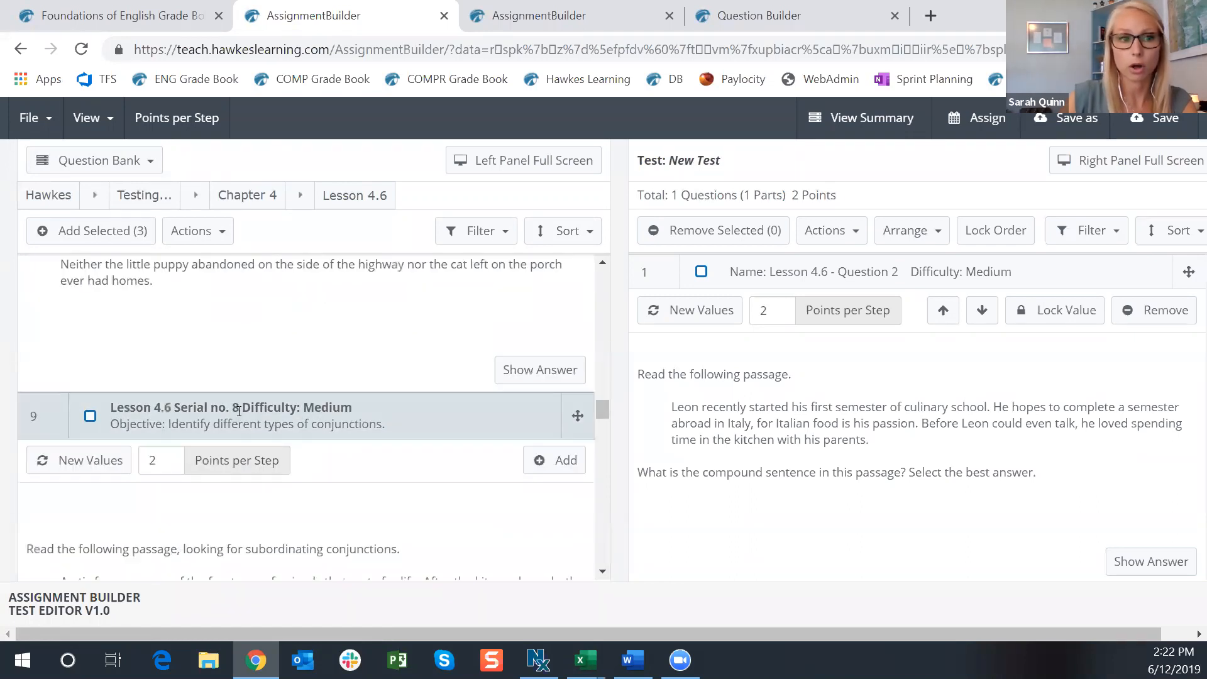
click(89, 367)
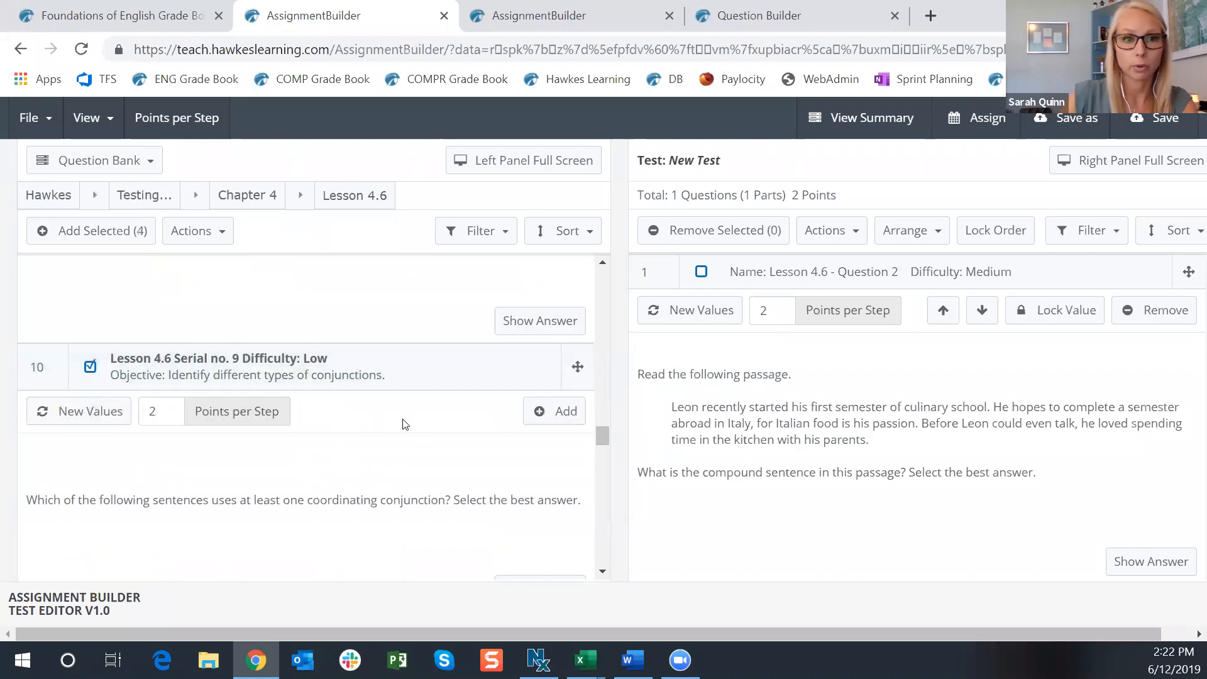
scroll(188, 440, down, 5)
click(89, 538)
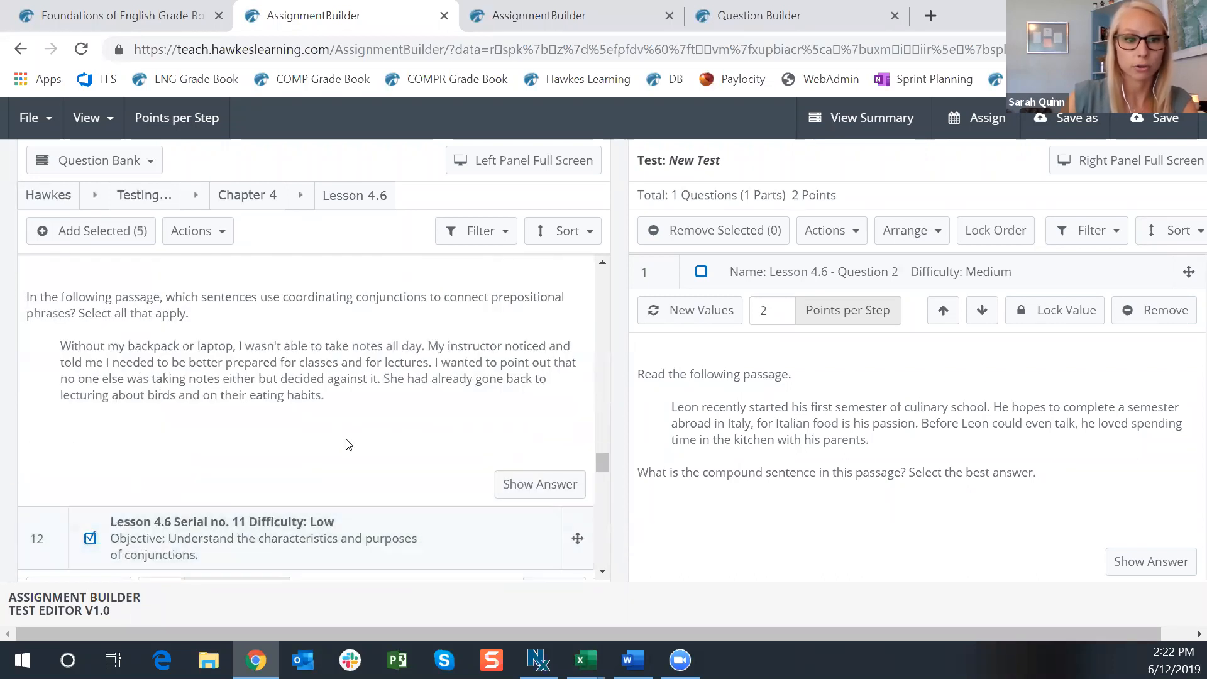
scroll(377, 434, up, 7)
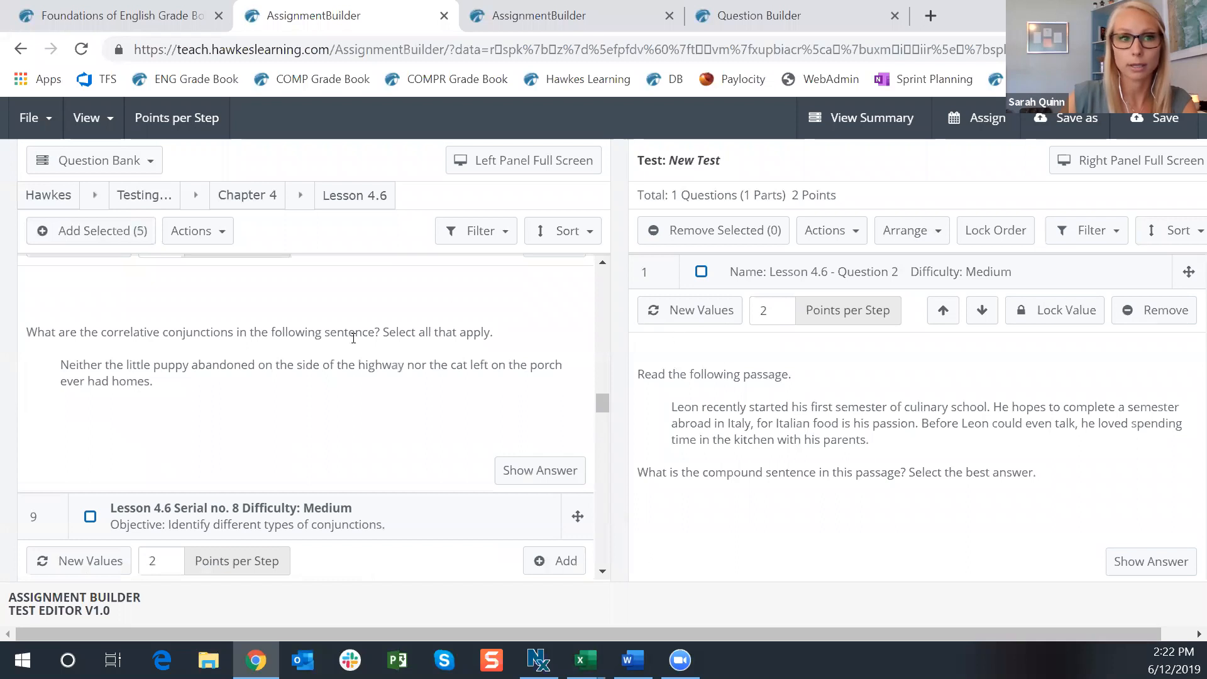
click(124, 234)
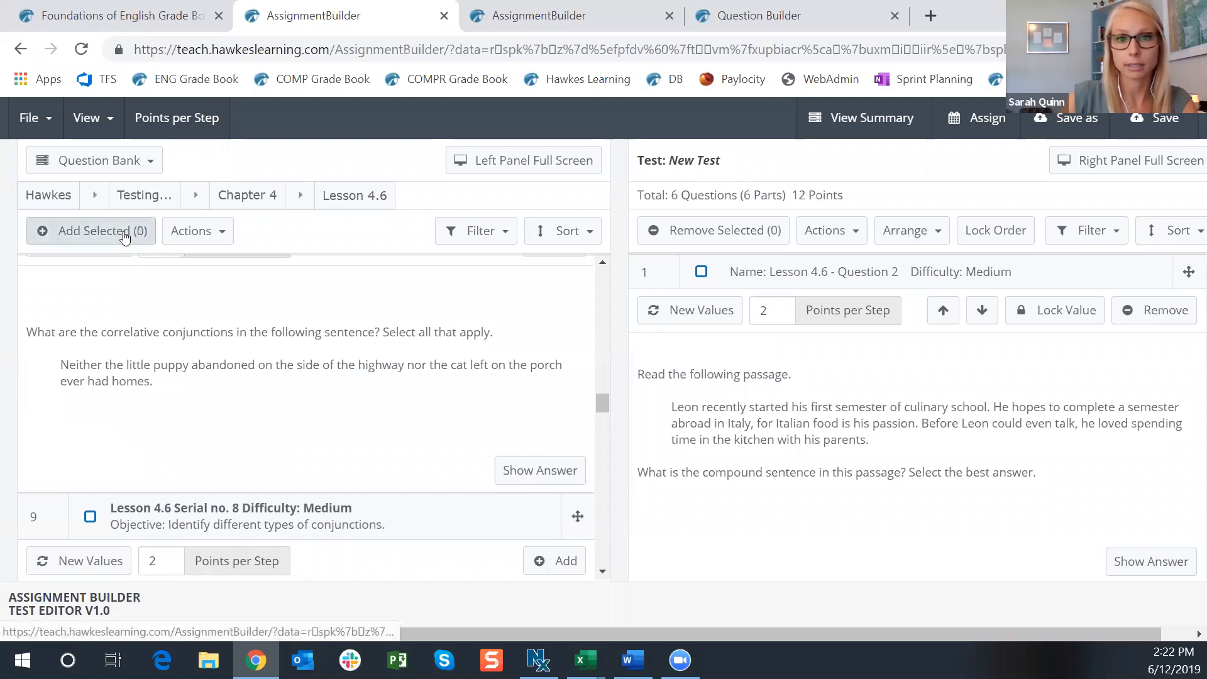
scroll(933, 443, down, 1)
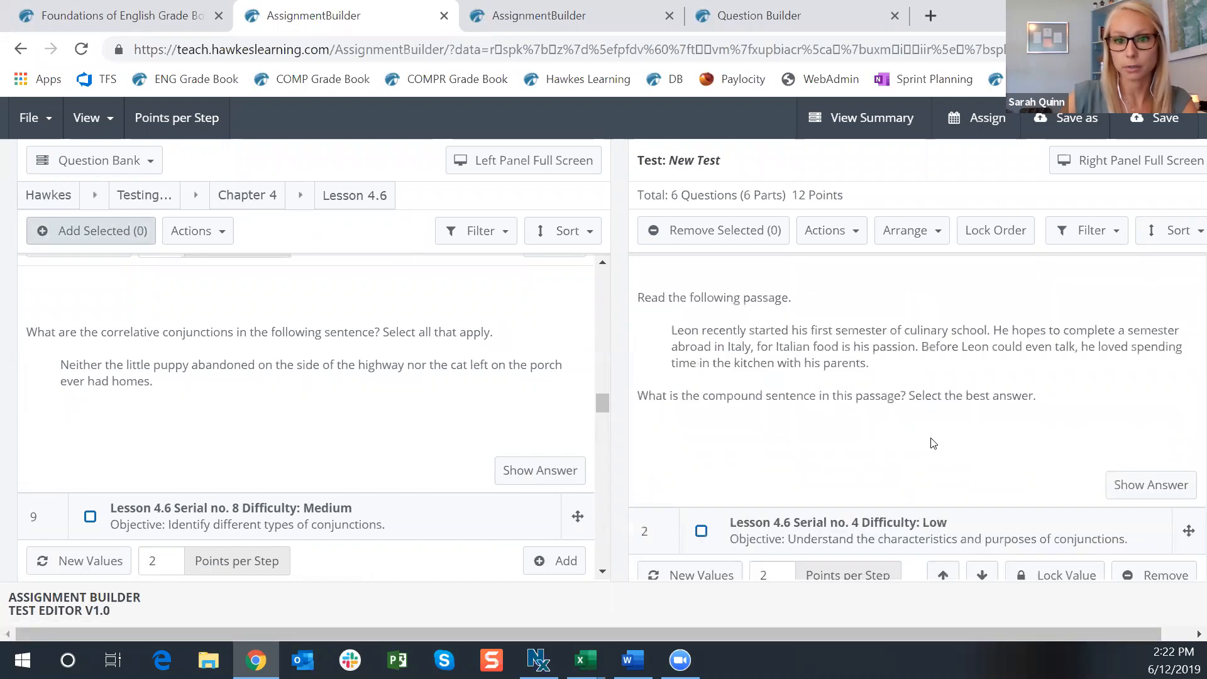
scroll(937, 442, up, 1)
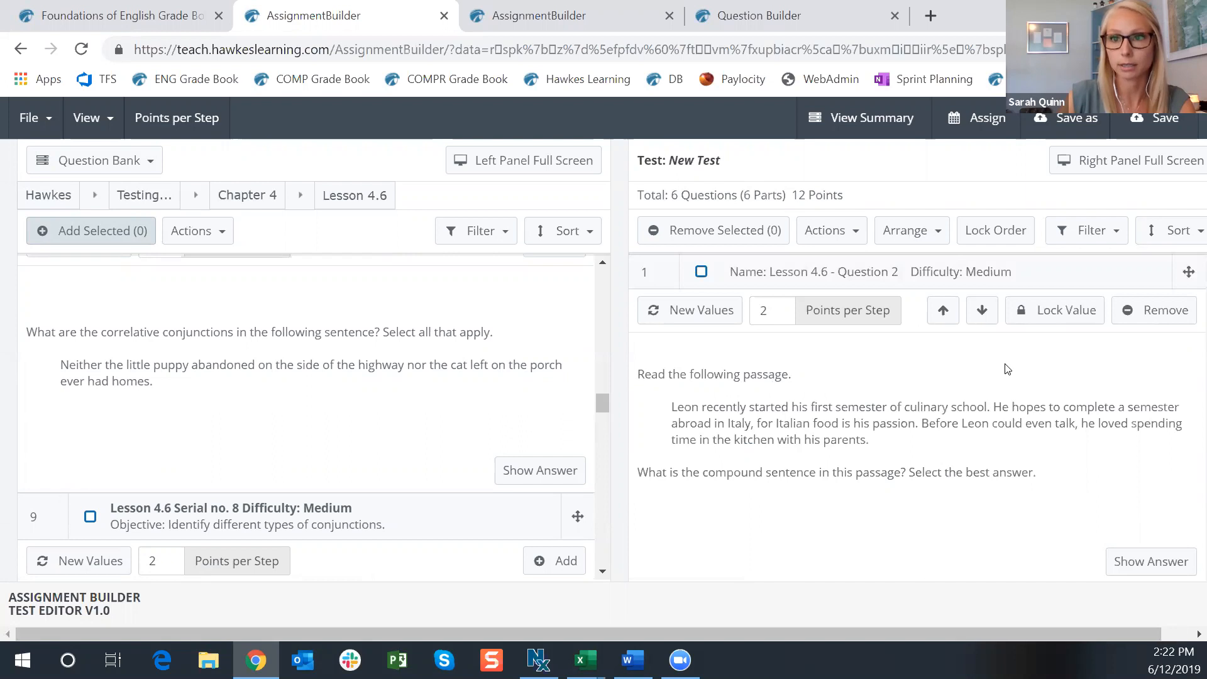
Save the new test under the name "Test".
click(1161, 123)
click(509, 196)
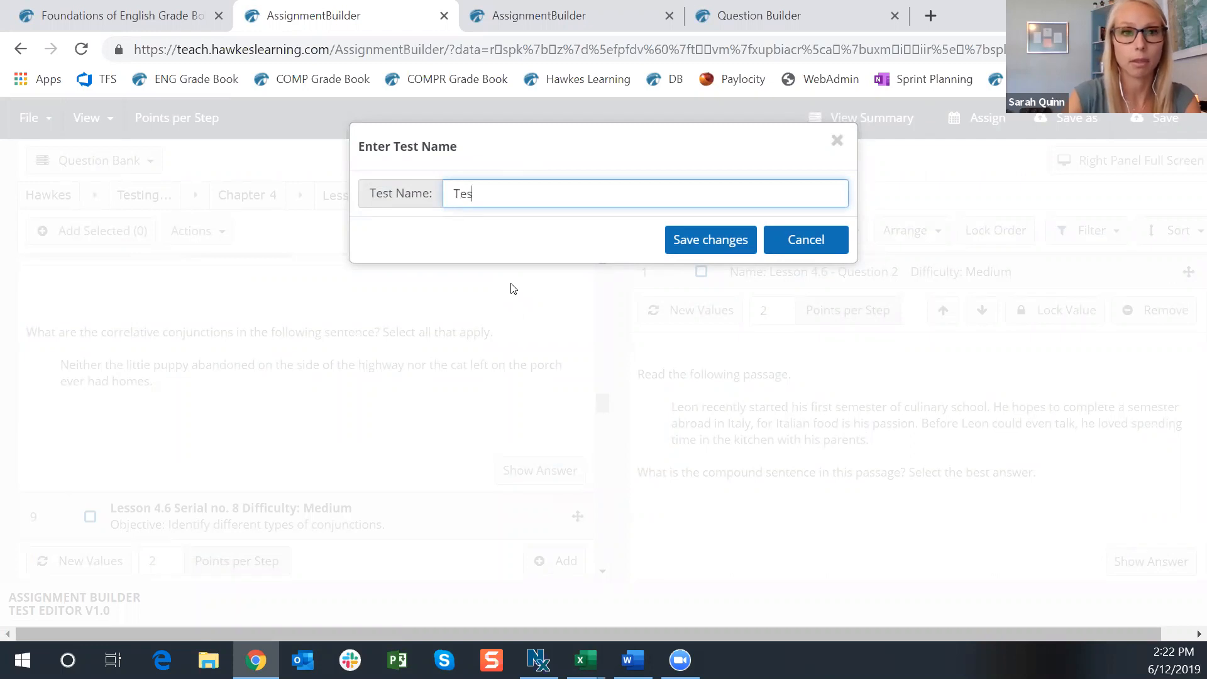
click(688, 238)
click(810, 224)
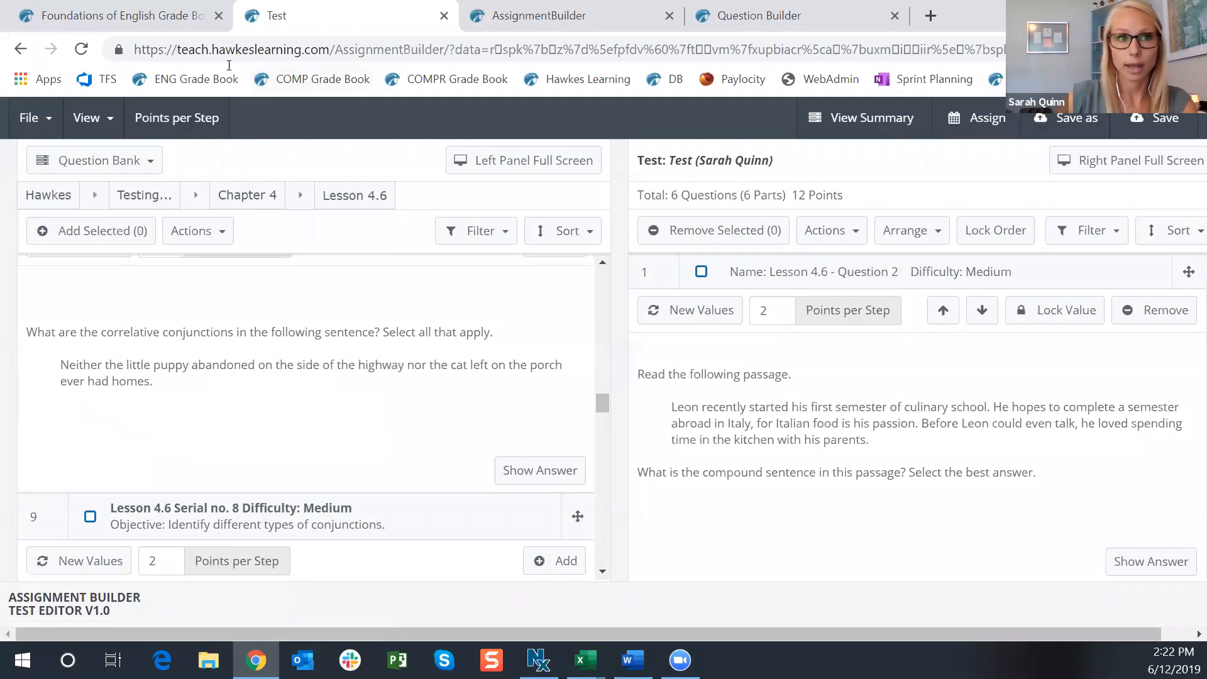
Return to the Foundations of English grade book, reload it, and open the WebTests list in the assignments area.
click(158, 19)
click(80, 49)
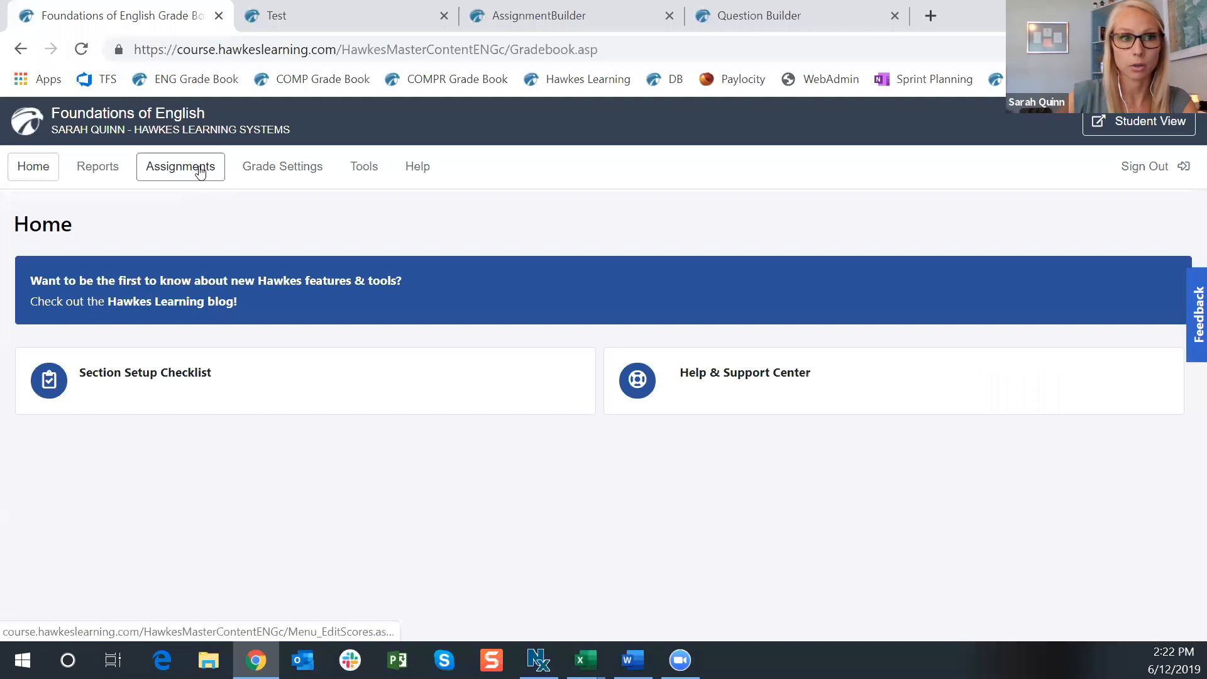
click(200, 171)
click(151, 415)
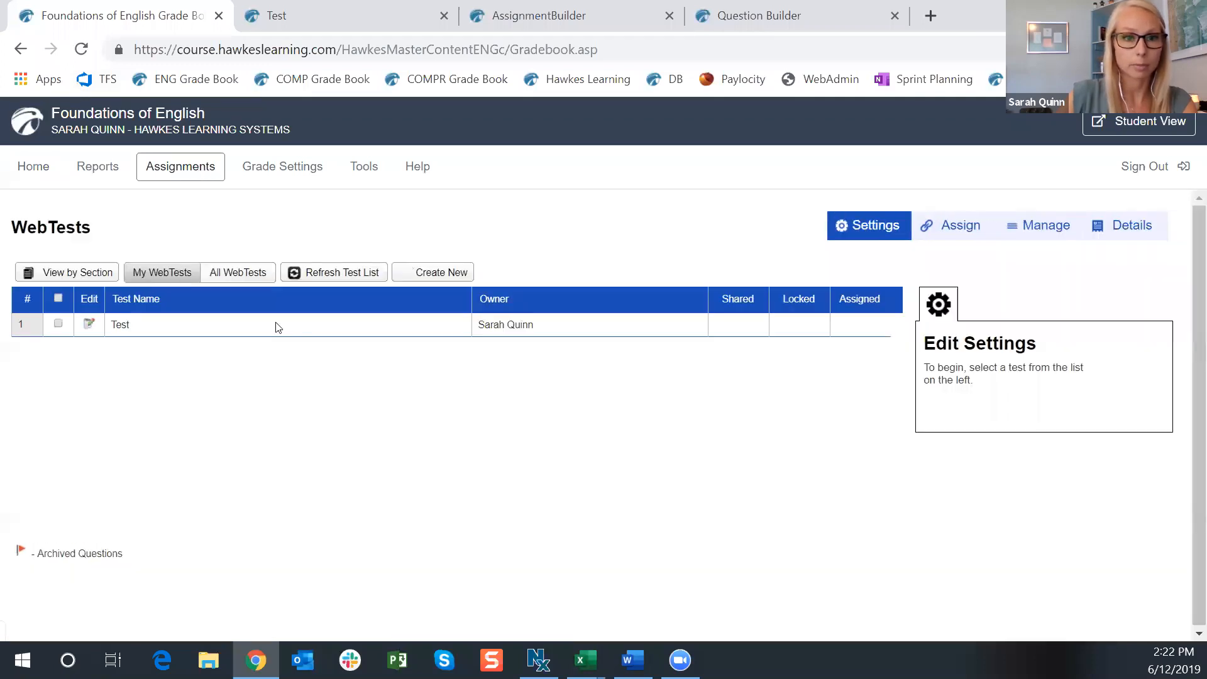
Select the WebTest "Test" and section ENG 101 in the view for assigning WebTests to sections.
click(57, 325)
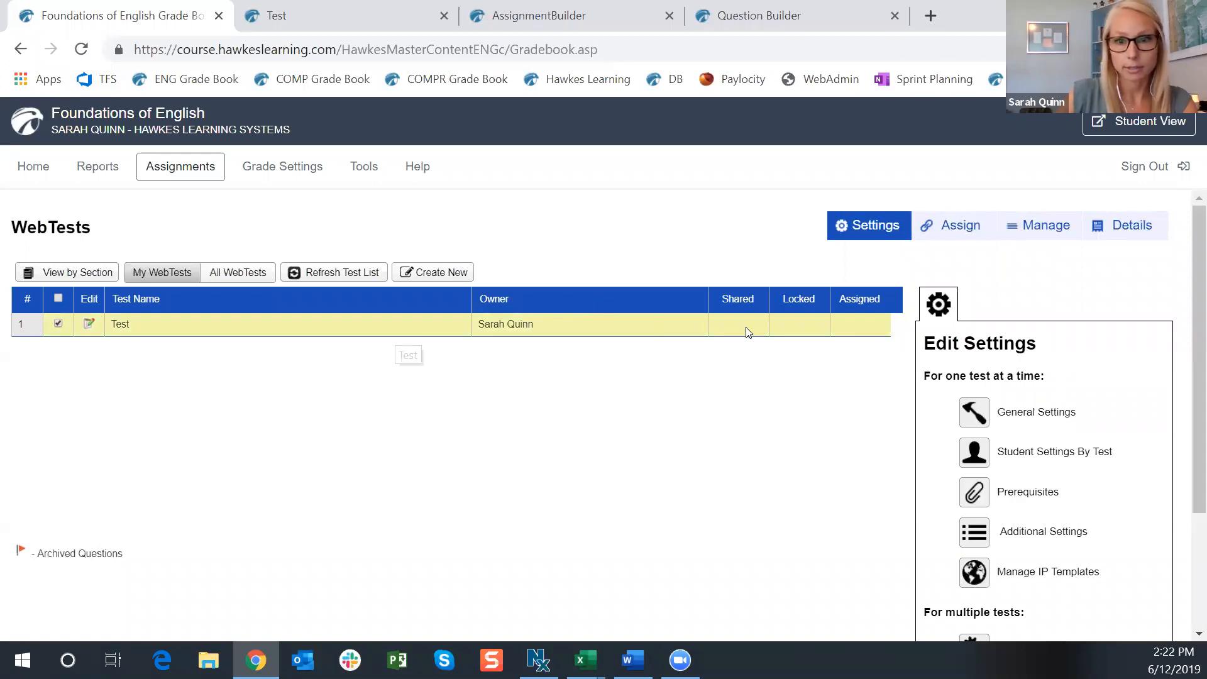
click(963, 227)
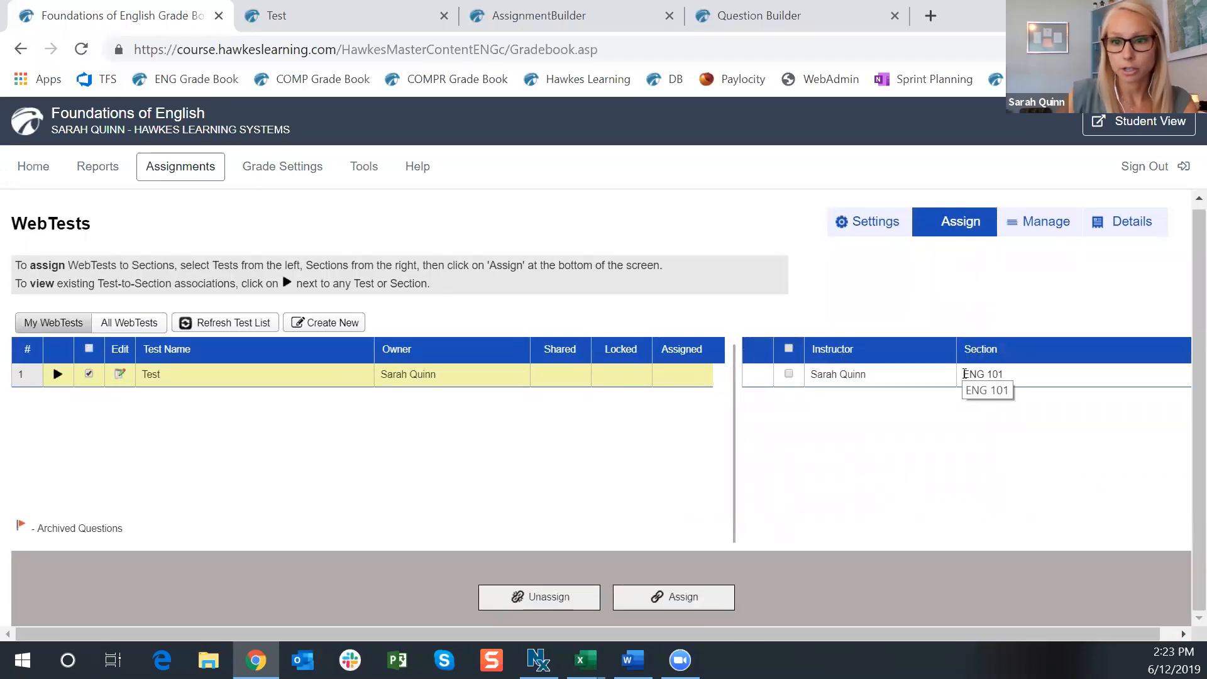
drag(964, 373, 1053, 374)
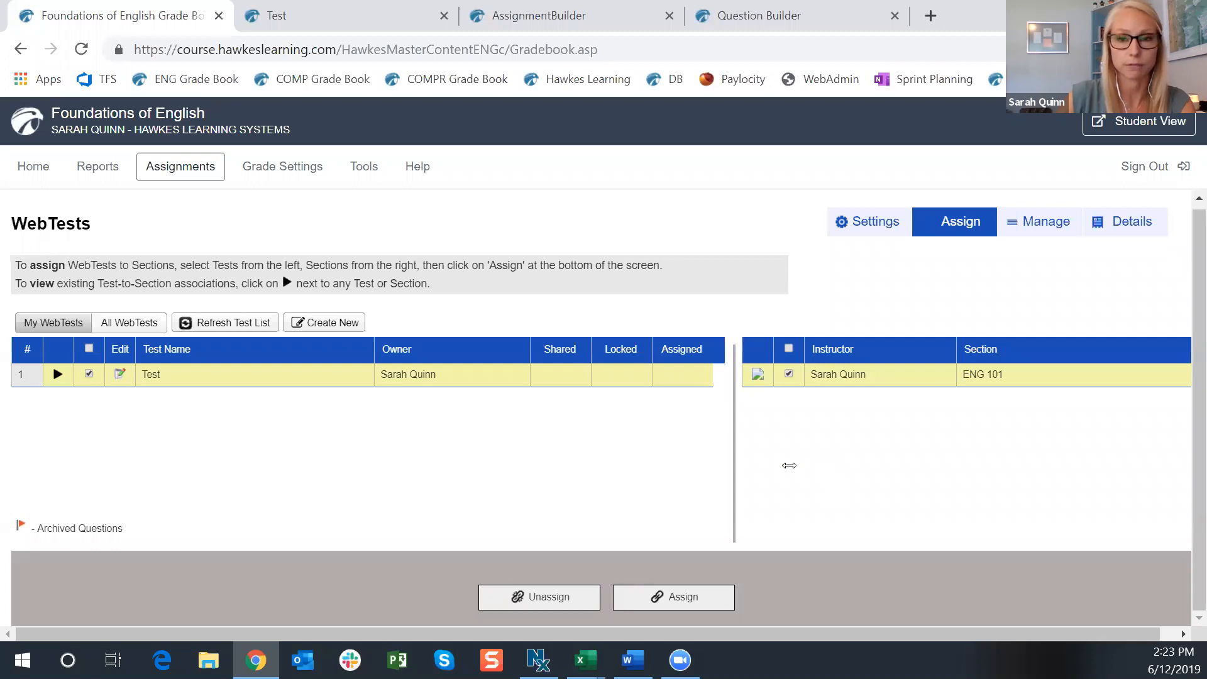
scroll(862, 474, up, 1)
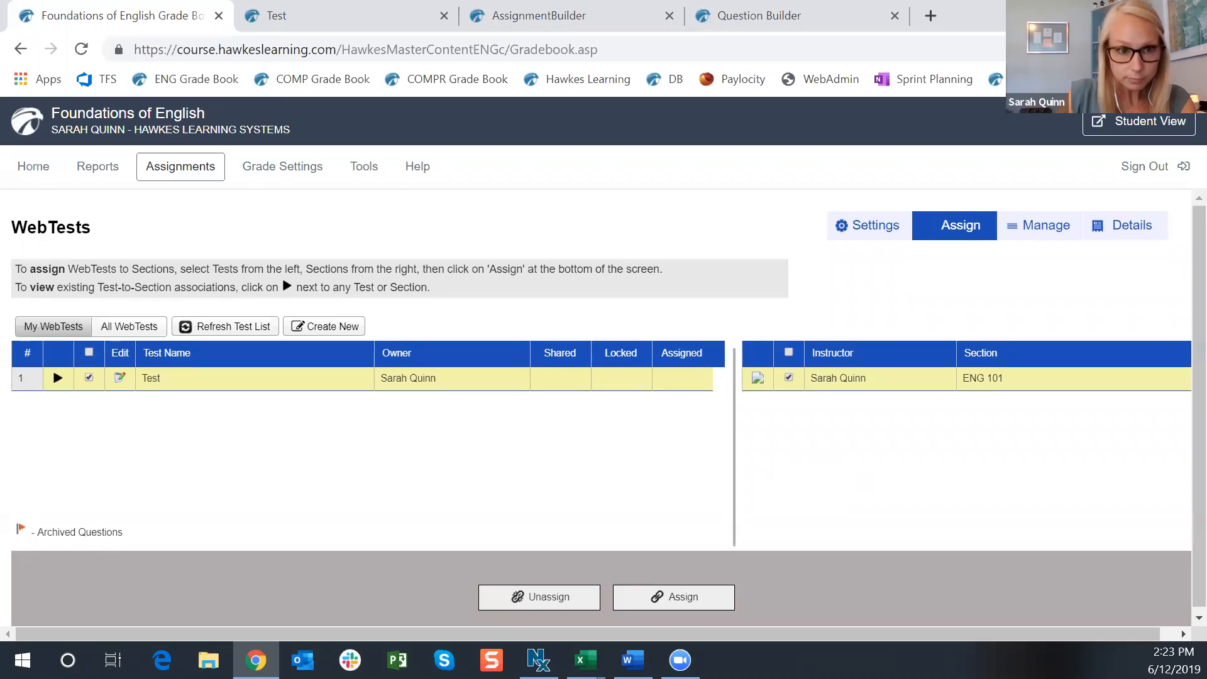